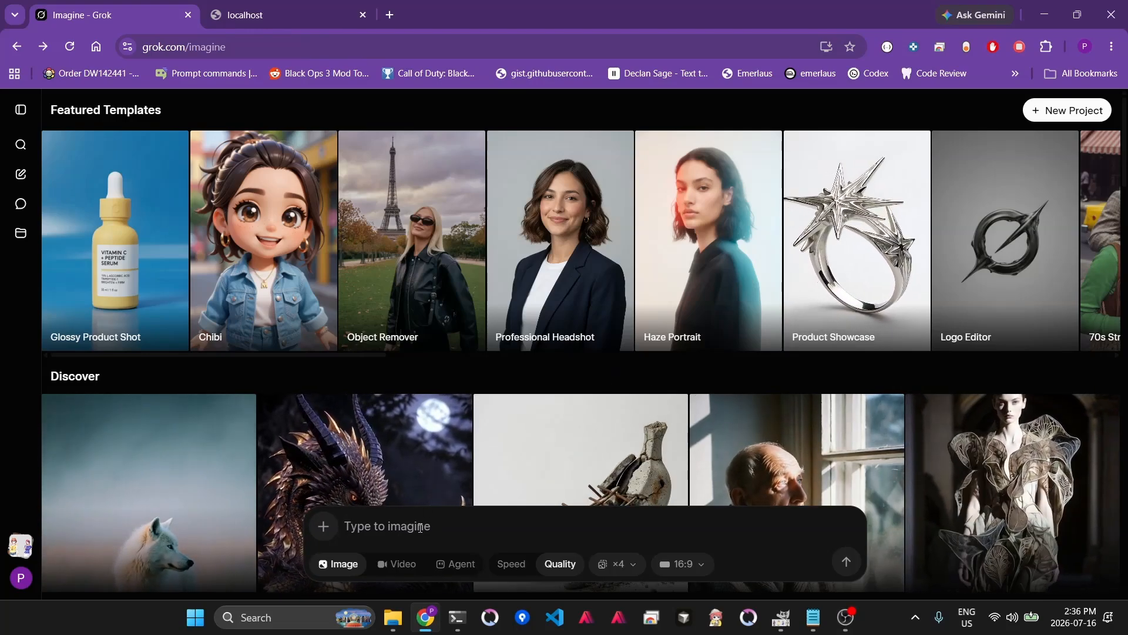
# - Set the image aspect ratio to 9:16 Vertical
pyautogui.click(681, 564)
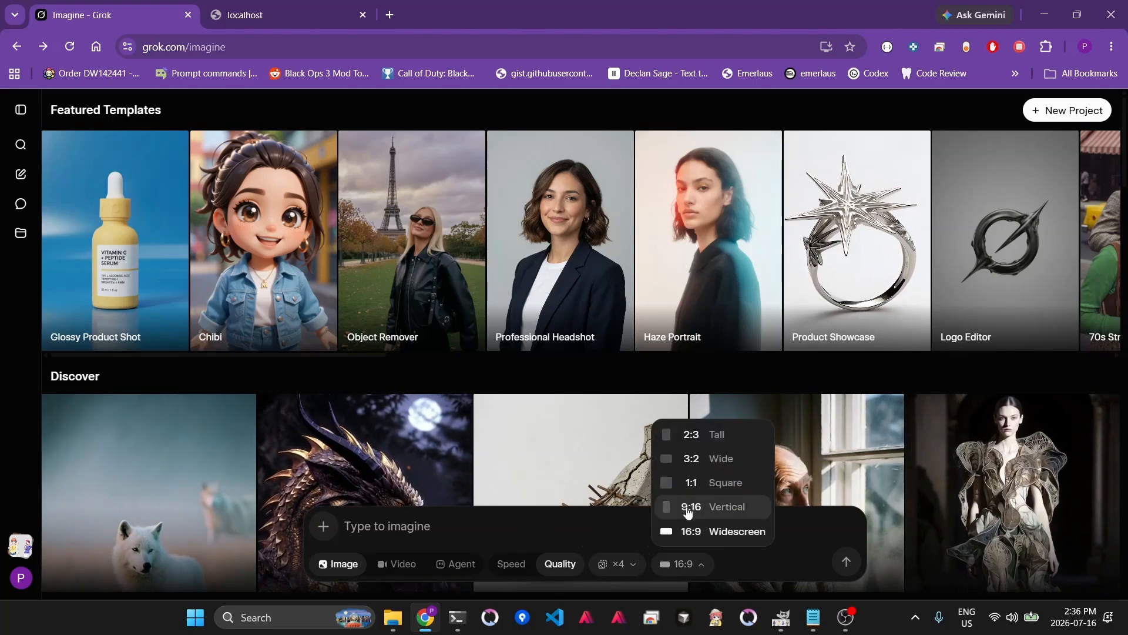
pyautogui.click(689, 507)
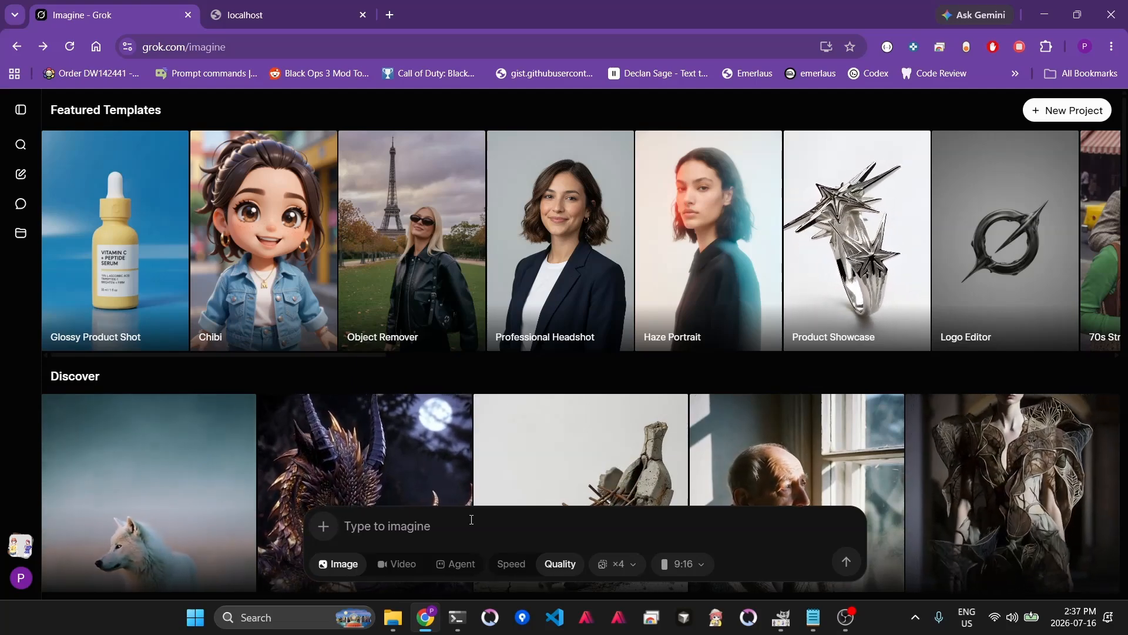
# - Switch to Notepad and read through the character prompt's style, framing, background and appearance descriptions
pyautogui.click(821, 625)
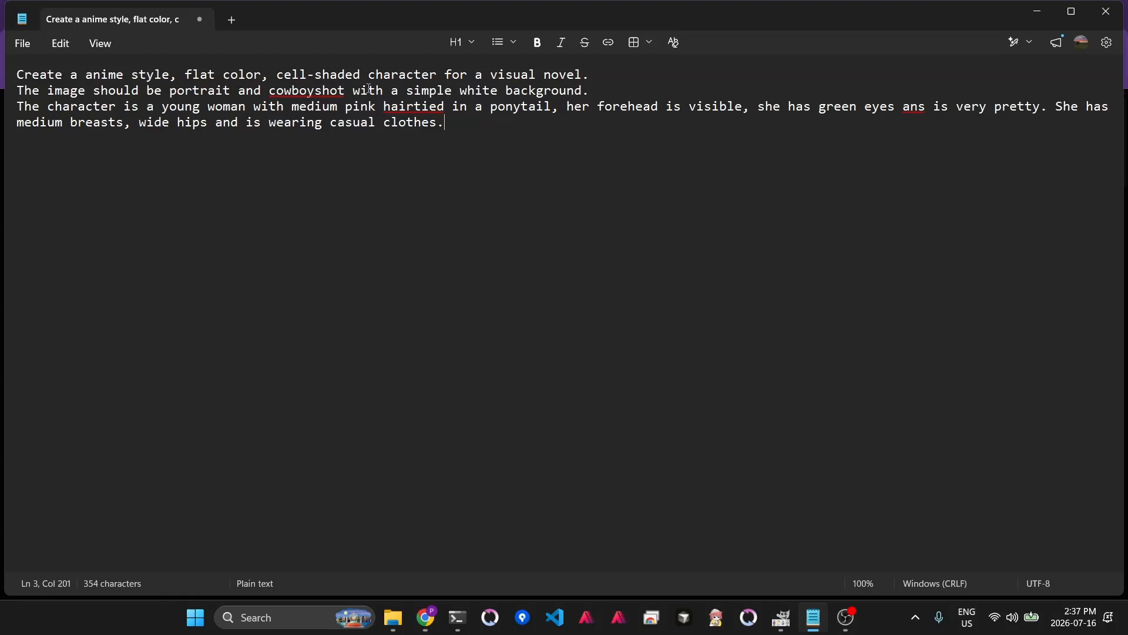
pyautogui.hotkey('ctrl', 'a')
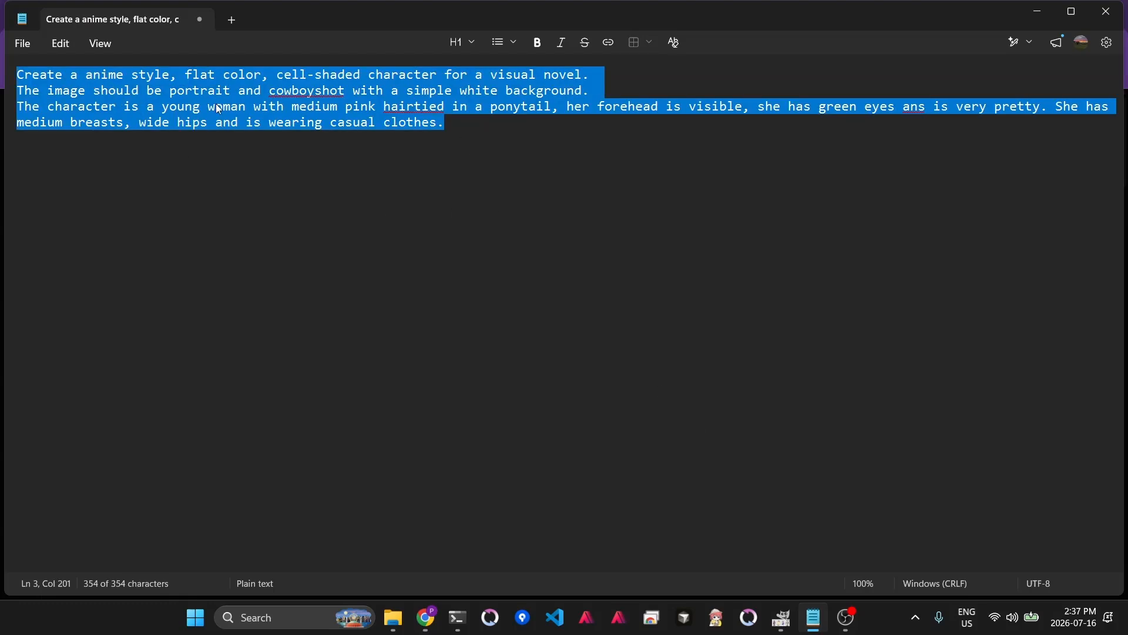
pyautogui.click(96, 73)
pyautogui.moveTo(88, 73); pyautogui.dragTo(367, 73)
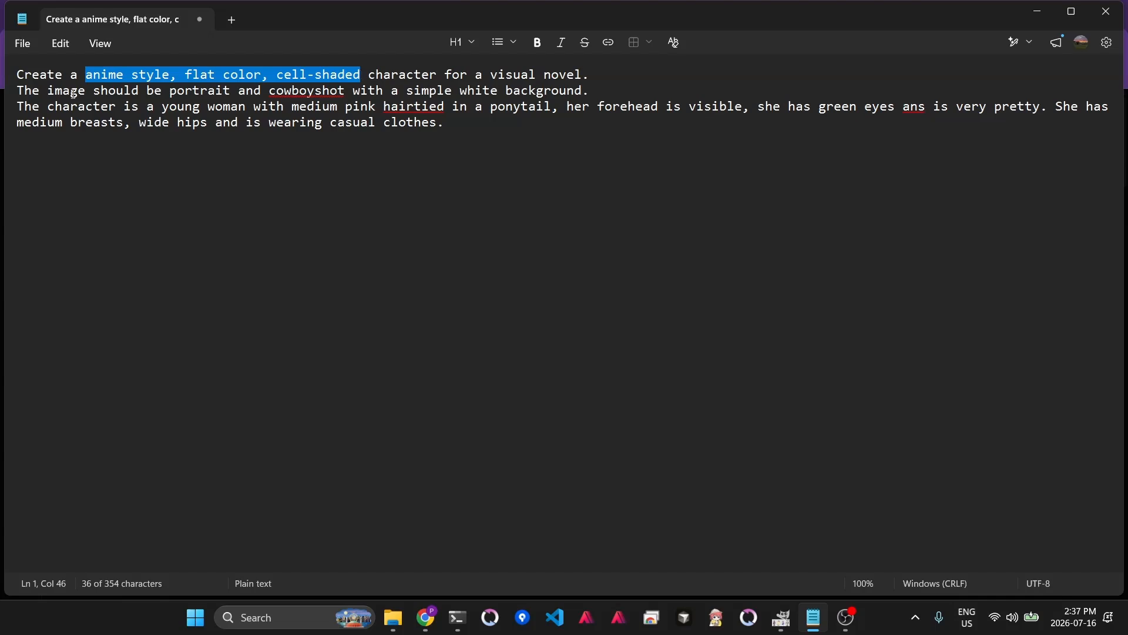
pyautogui.moveTo(128, 90); pyautogui.dragTo(235, 91)
pyautogui.doubleClick(297, 89)
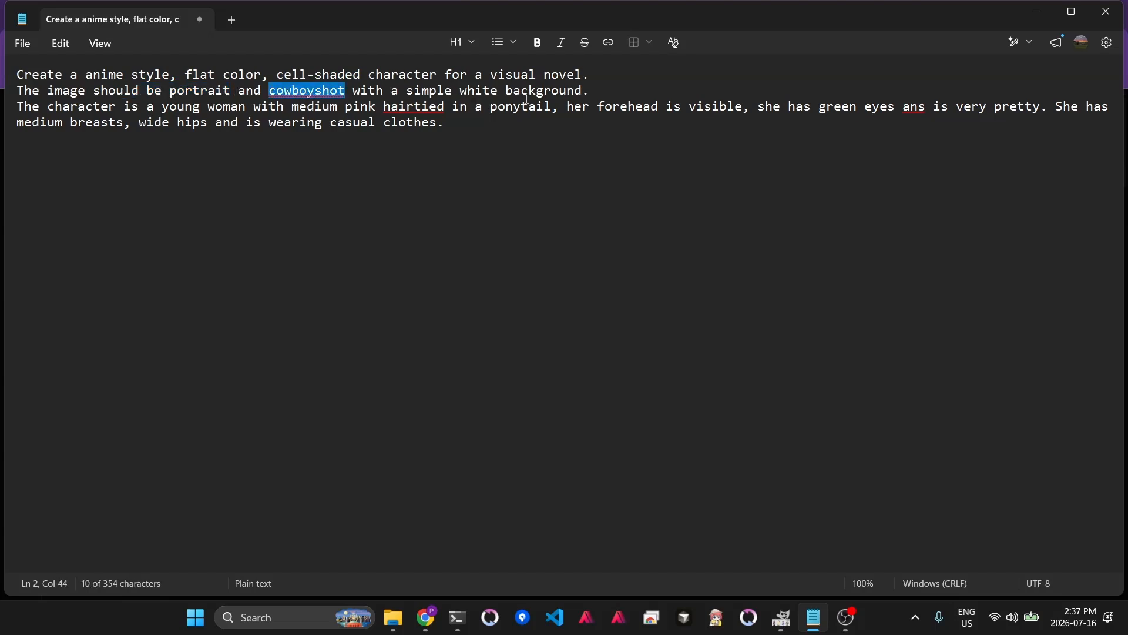
pyautogui.moveTo(398, 91); pyautogui.dragTo(590, 84)
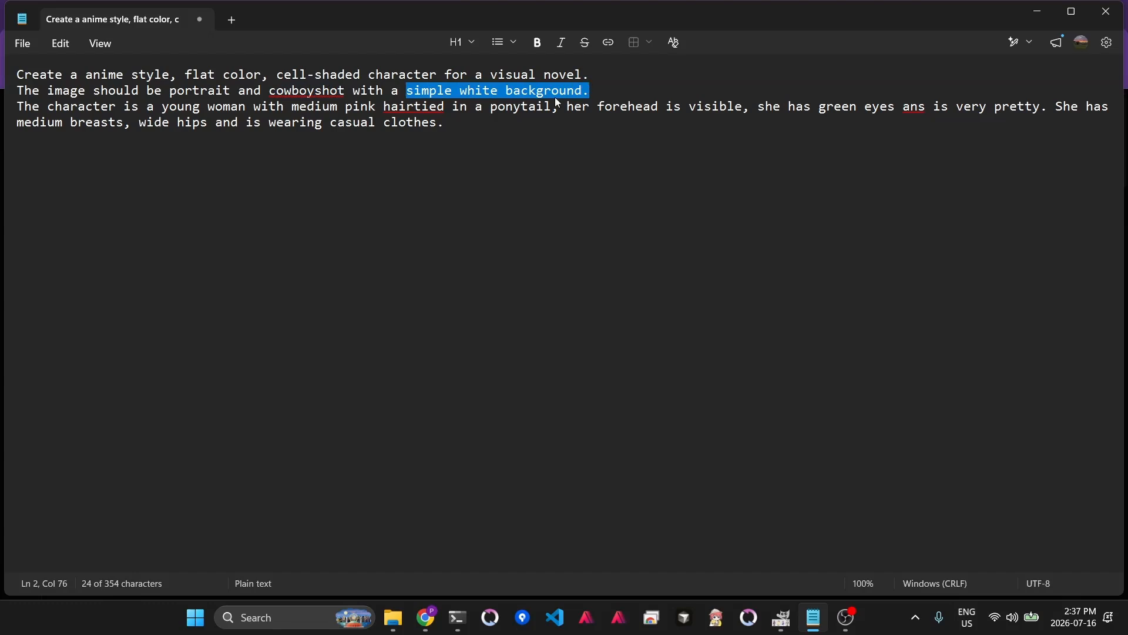
pyautogui.moveTo(19, 107); pyautogui.dragTo(1008, 115)
pyautogui.moveTo(464, 123); pyautogui.dragTo(306, 122)
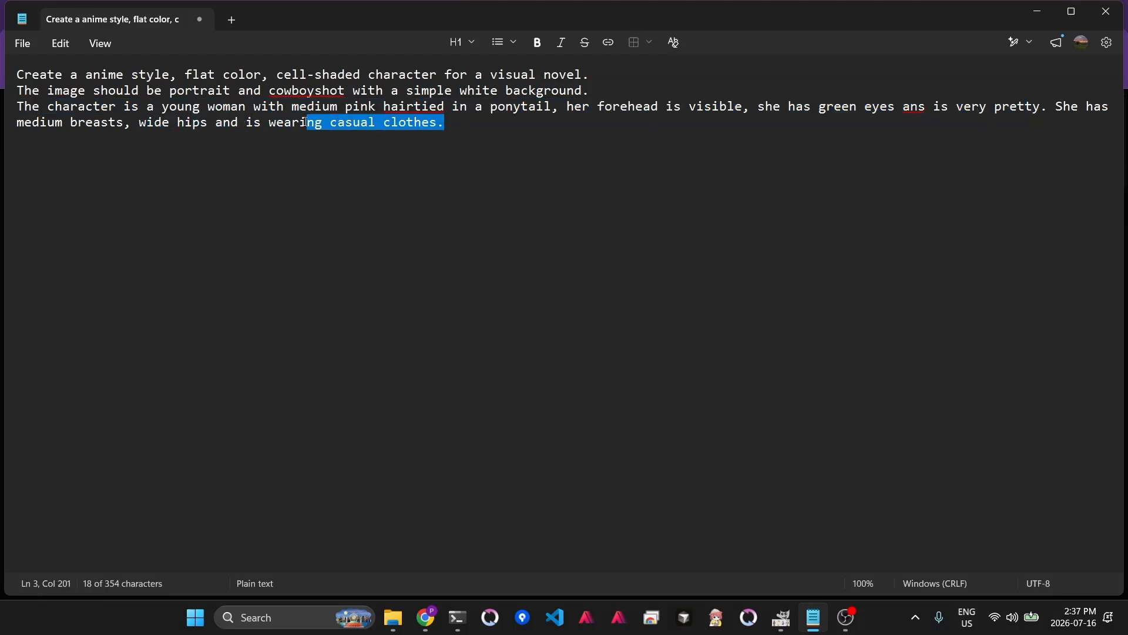
pyautogui.click(485, 252)
# - Copy the whole prompt and submit it as an image generation request in Grok Imagine
pyautogui.hotkey('ctrl', 'a')
pyautogui.hotkey('ctrl', 'c')
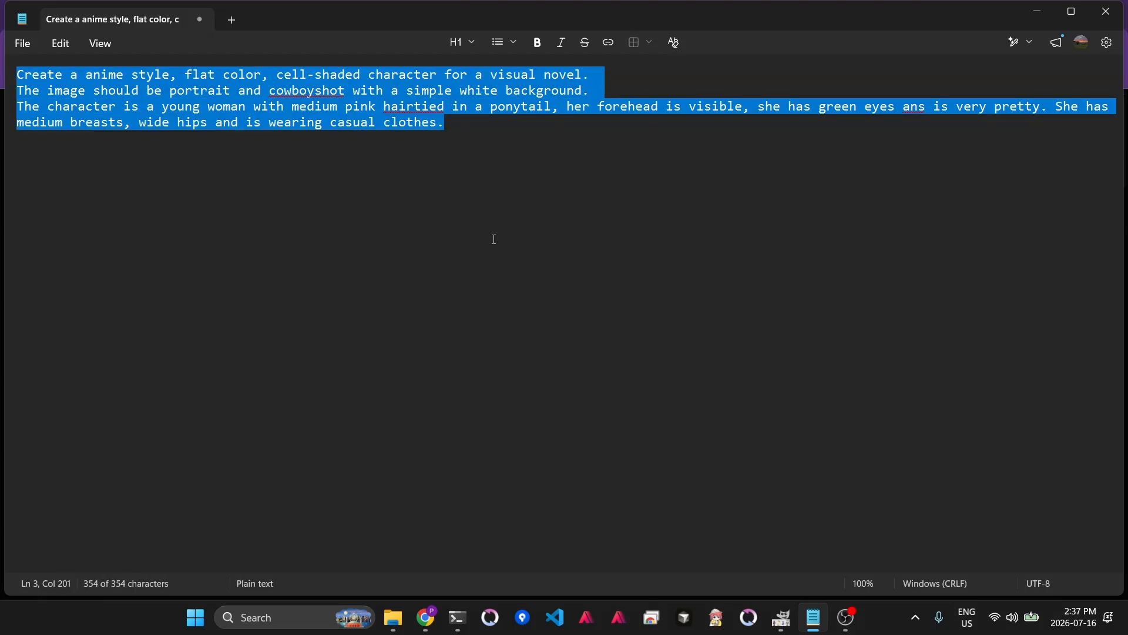
pyautogui.click(426, 617)
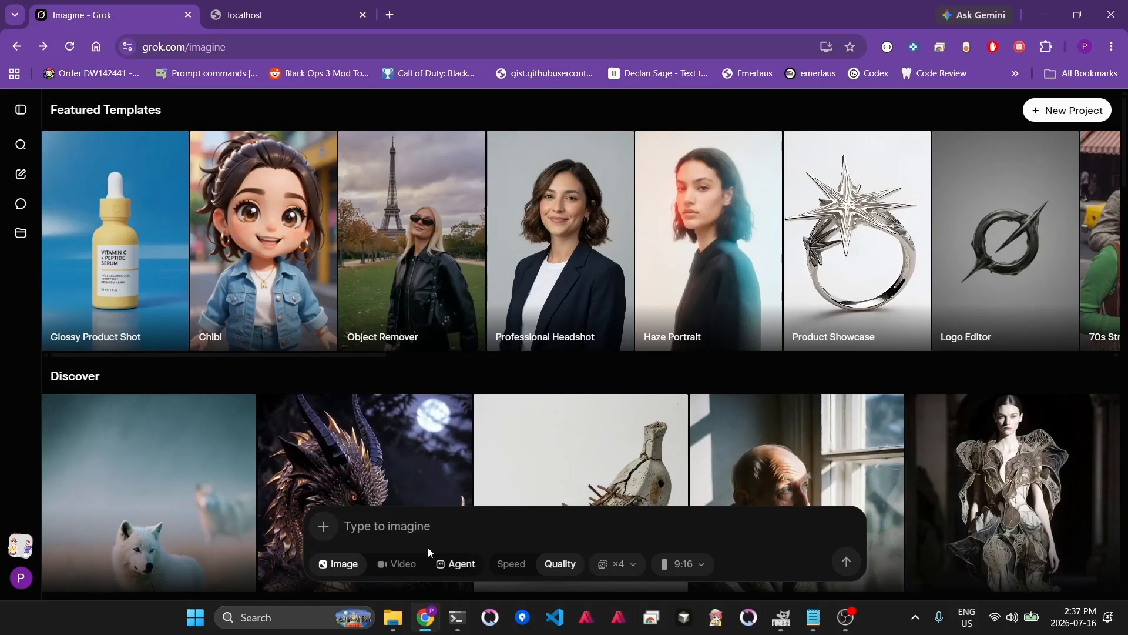
pyautogui.write('Create a anime style, flat color, cell-shaded character for a visual novel. The image should be portrait and cowboyshot with a simple white background. The character is a young woman with medium pink hair tied in a ponytail, her forehead is visible, she has green eyes are very pretty. She has medium breasts, wide hips and is wearing casual clothes.')
pyautogui.press('Return')
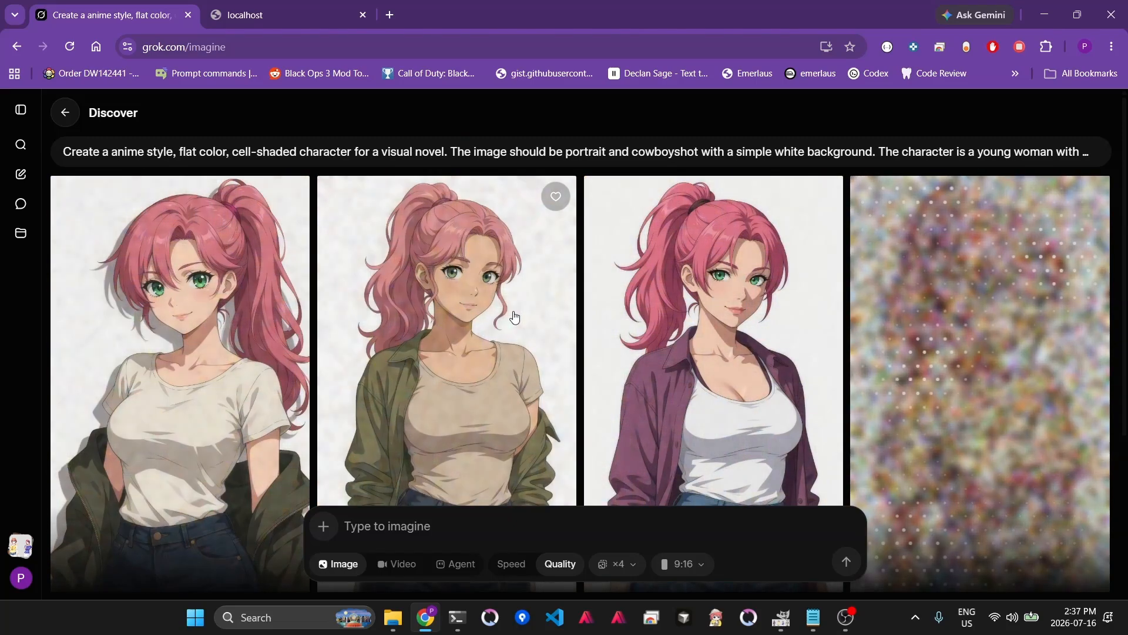
# - Examine the four generated character images
pyautogui.scroll(-1, 512, 316)
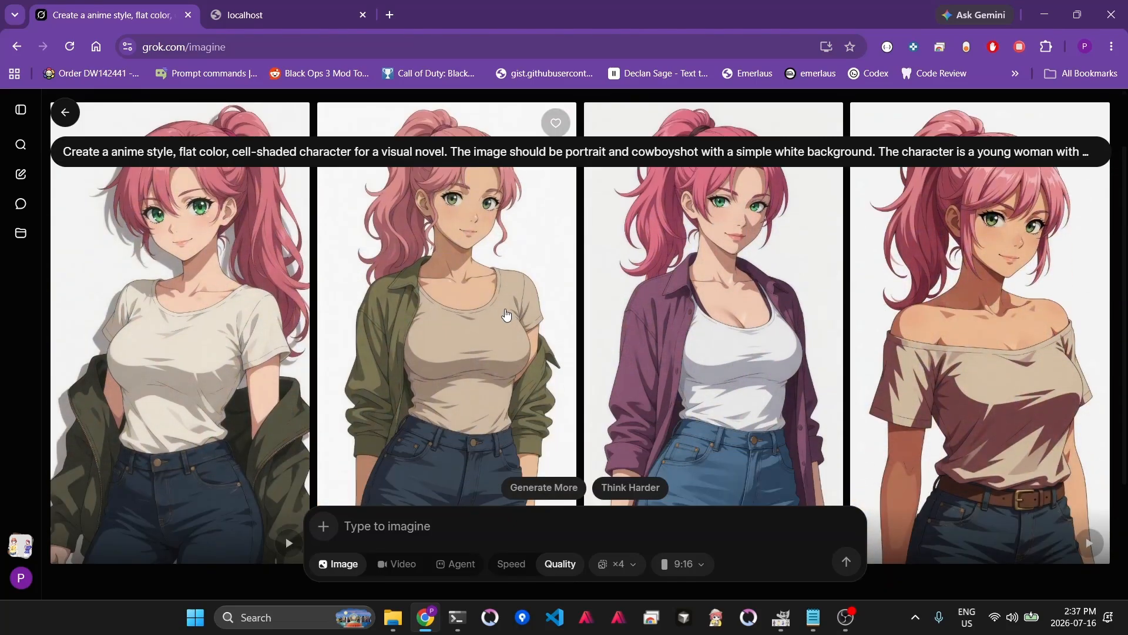
pyautogui.scroll(-2, 505, 316)
pyautogui.scroll(3, 504, 312)
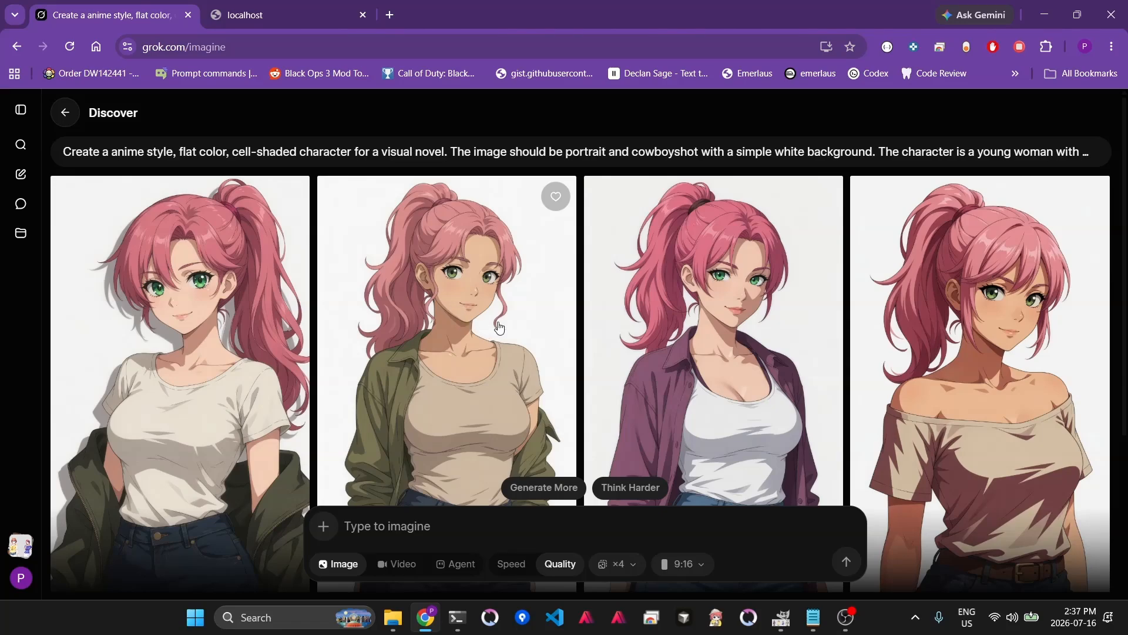
pyautogui.scroll(-2, 501, 315)
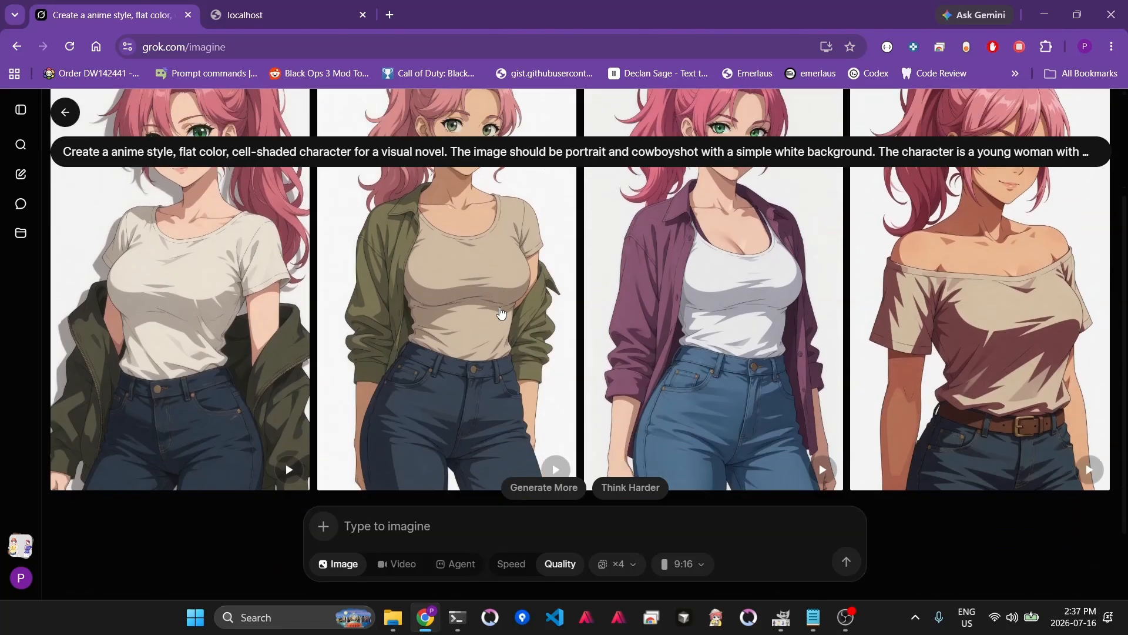
pyautogui.scroll(2, 494, 318)
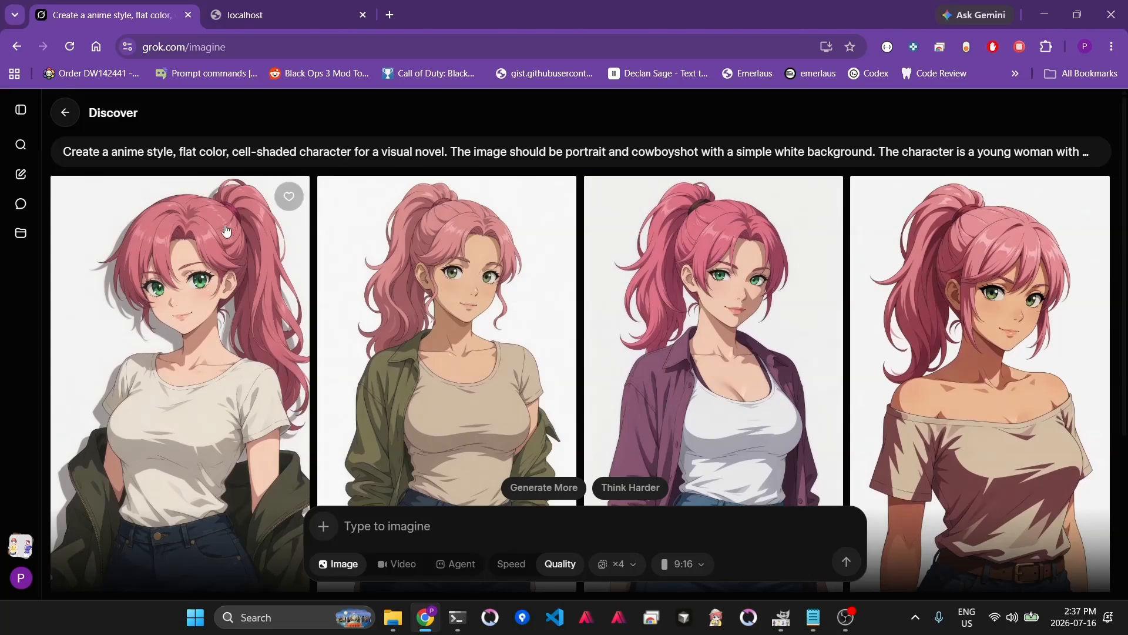
# - Return to the Imagine start page and paste the character prompt into the prompt box again
pyautogui.click(65, 112)
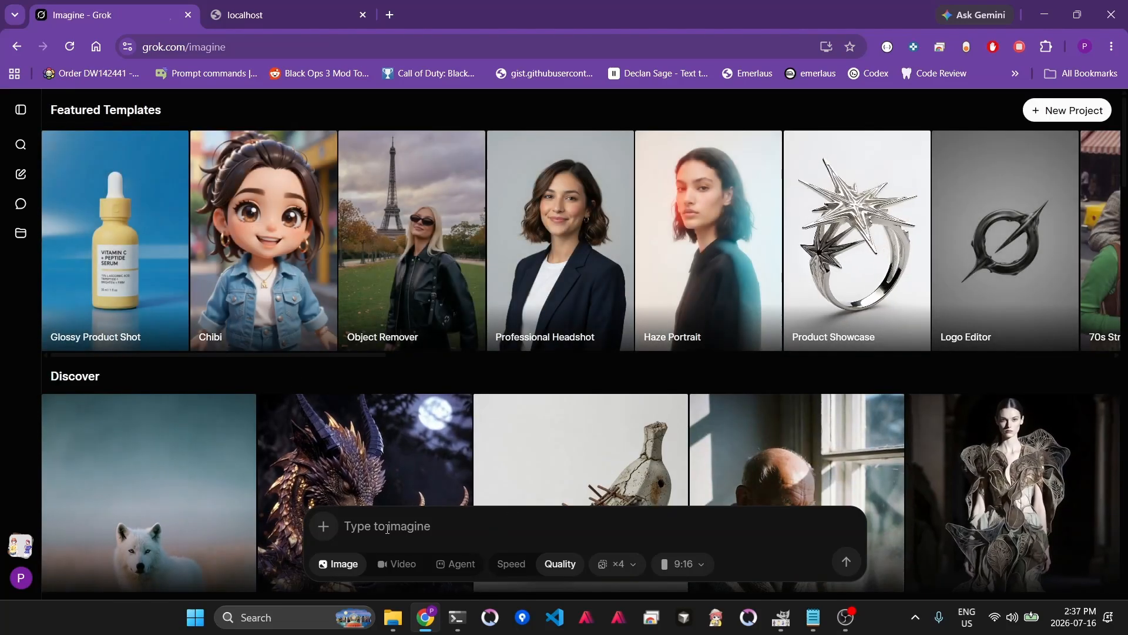
pyautogui.hotkey('ctrl', 'v')
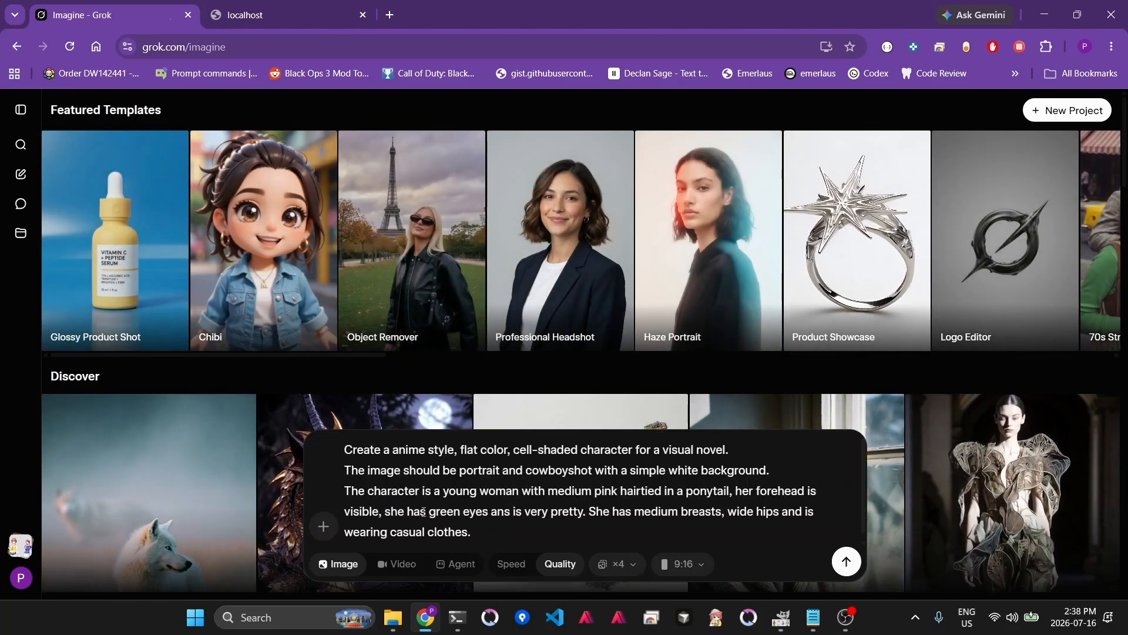
# - Copy the casual character lineup image in GIMP and paste it into the prompt as an attachment
pyautogui.click(780, 617)
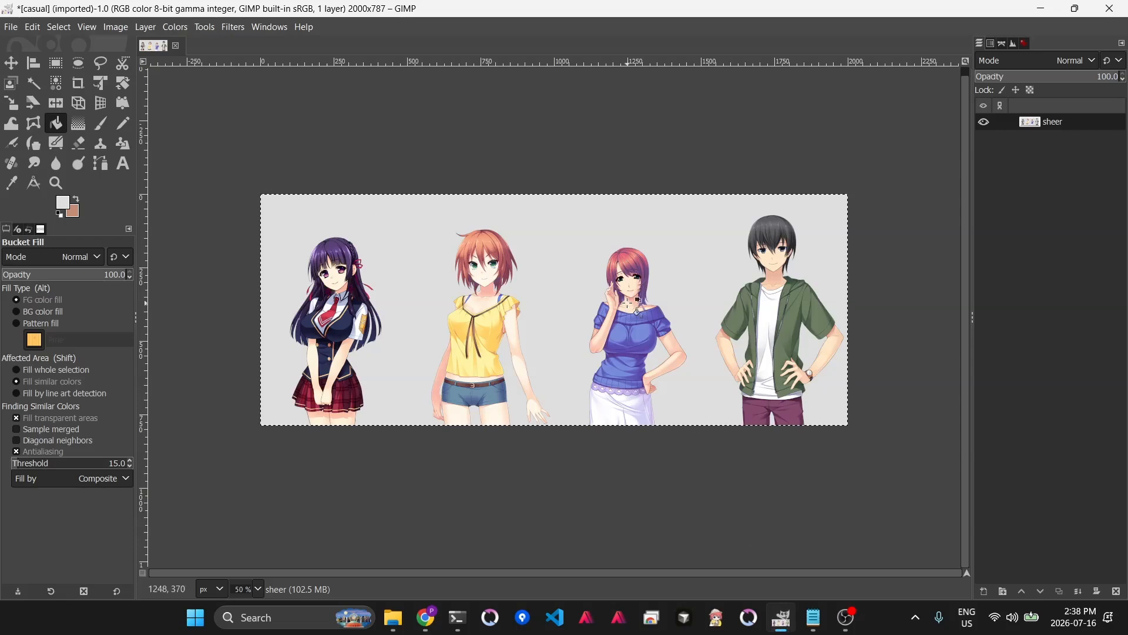
pyautogui.click(31, 32)
pyautogui.click(94, 142)
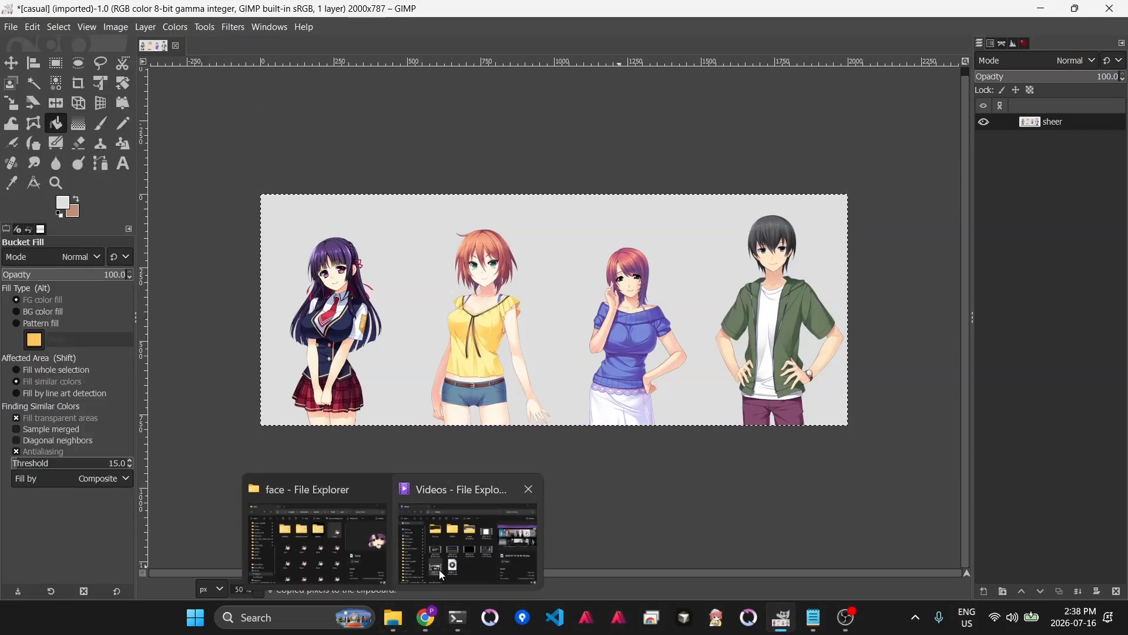
pyautogui.click(433, 628)
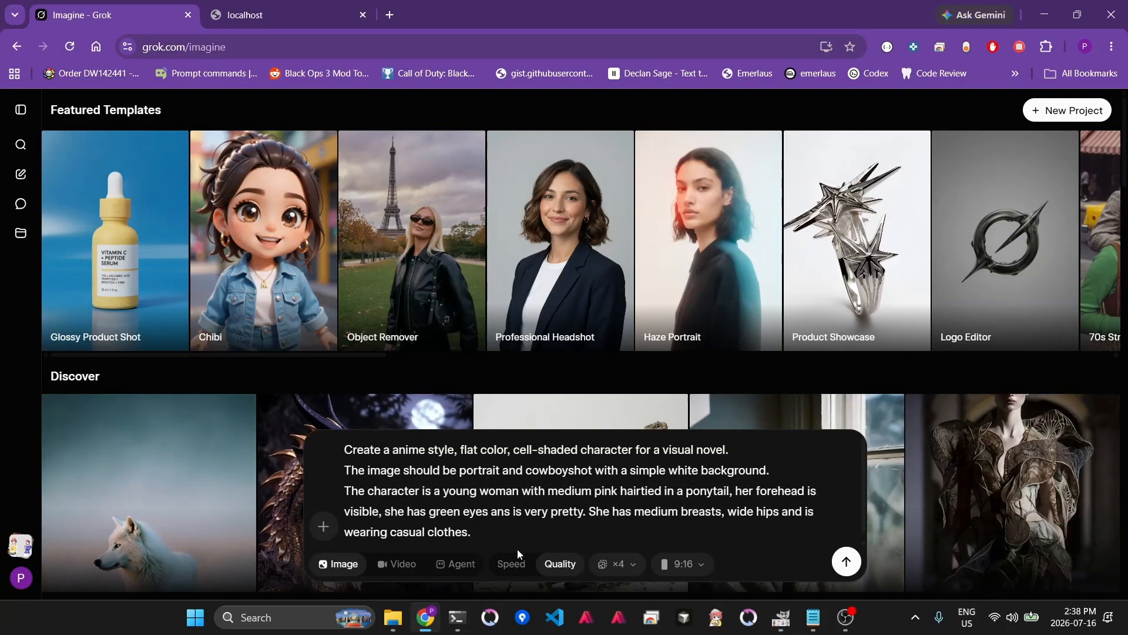
pyautogui.hotkey('ctrl', 'v')
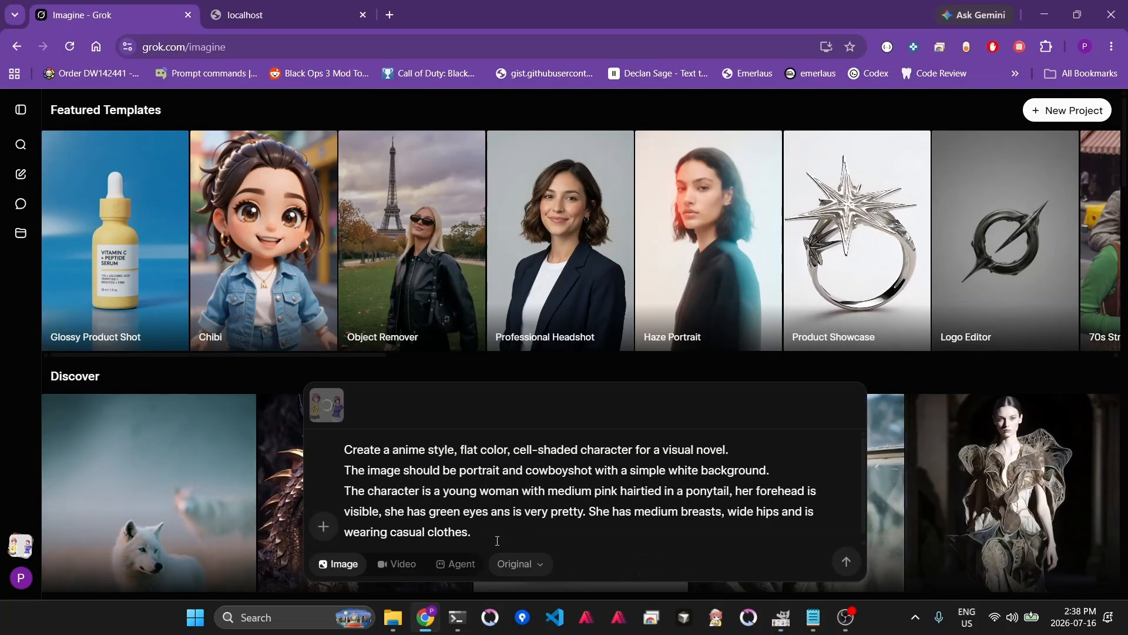
pyautogui.write('@im')
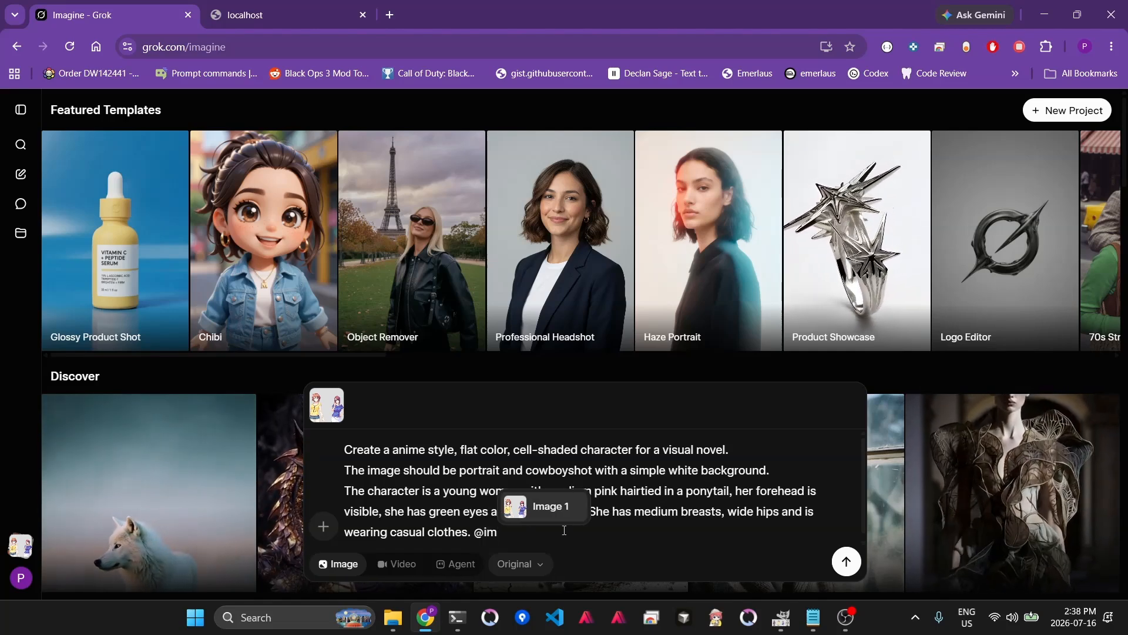
pyautogui.click(546, 509)
pyautogui.write('is ')
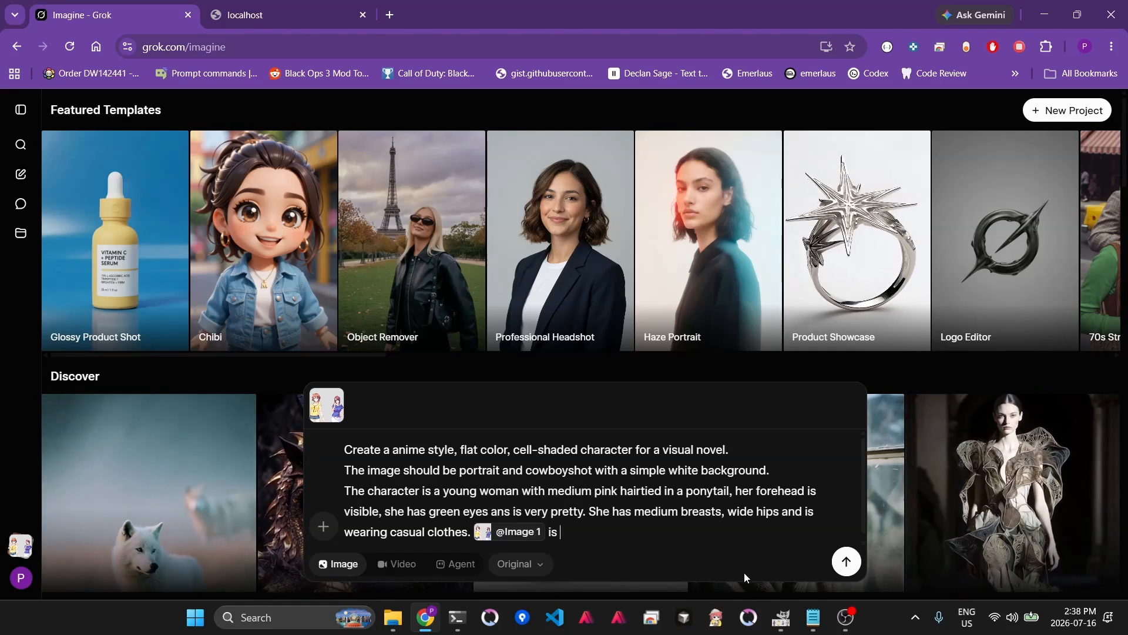
pyautogui.write('a reference ')
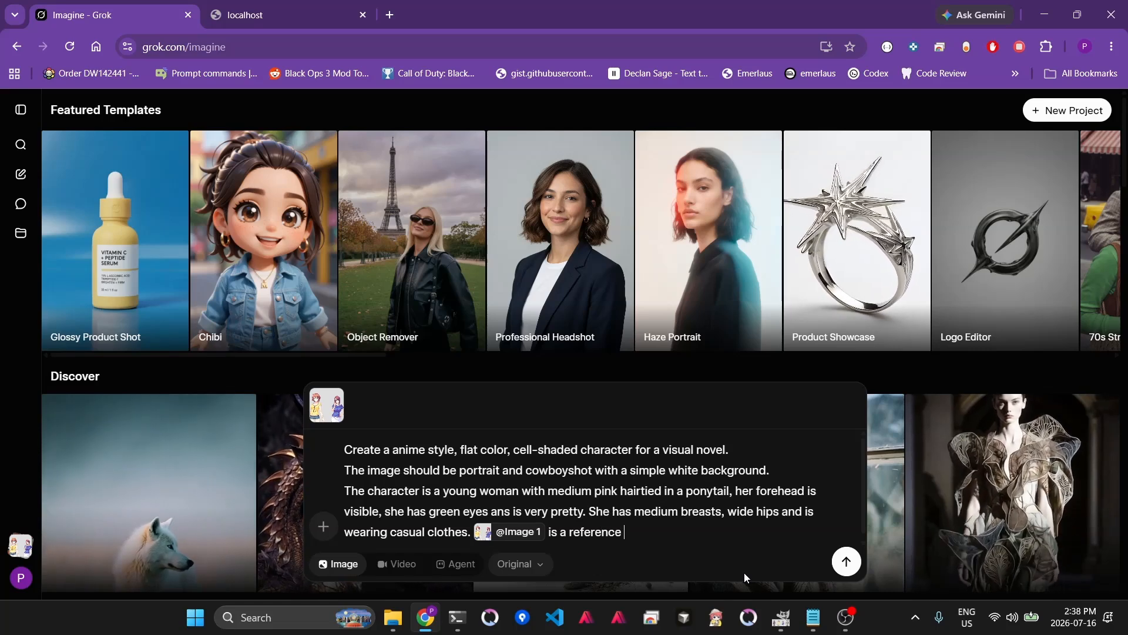
pyautogui.write('for the art s')
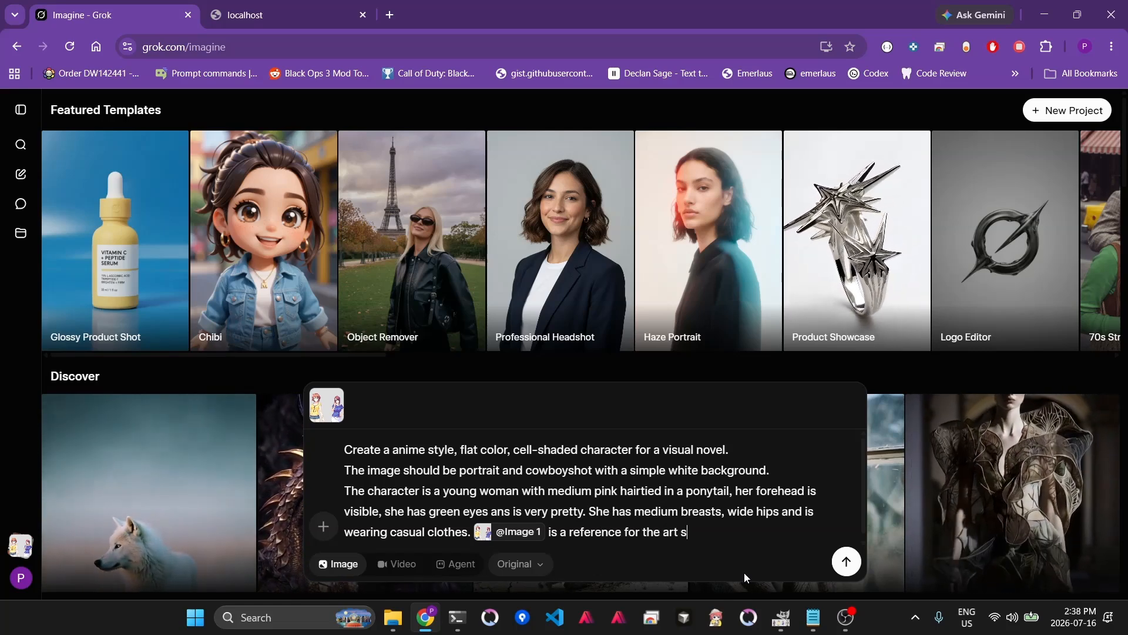
pyautogui.write('tyle. do')
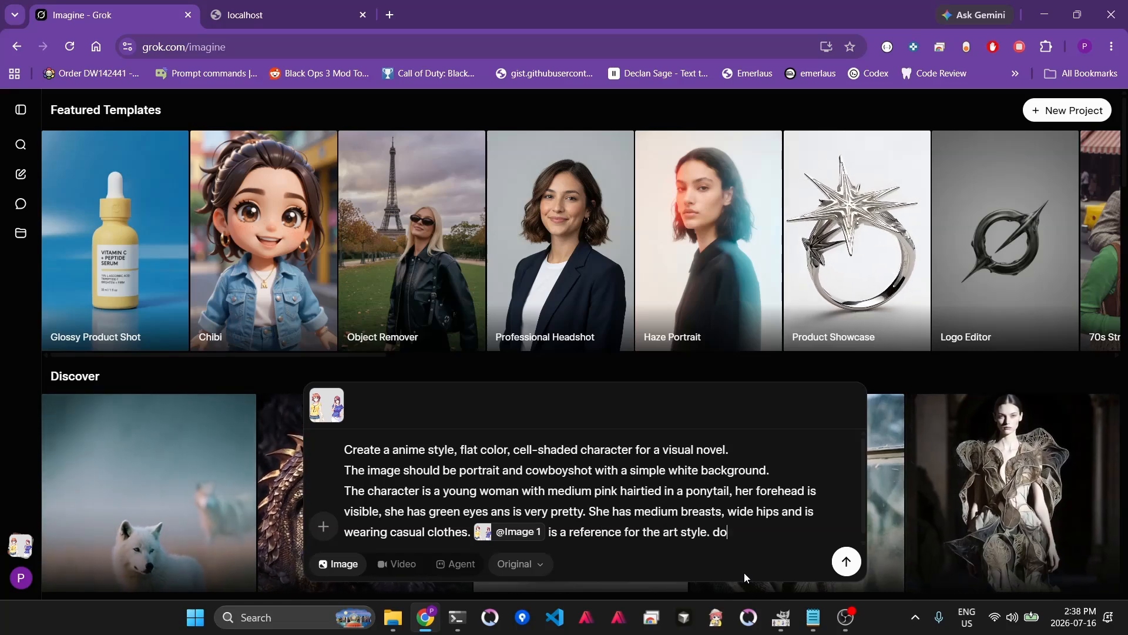
pyautogui.write(' not reuse')
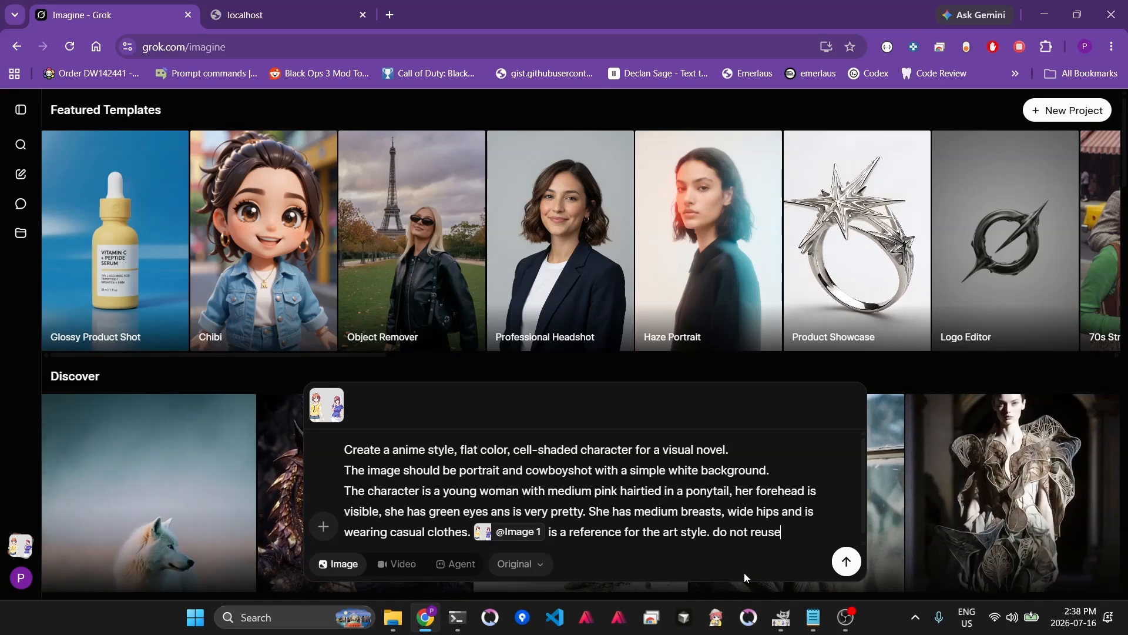
pyautogui.write(' the same charac')
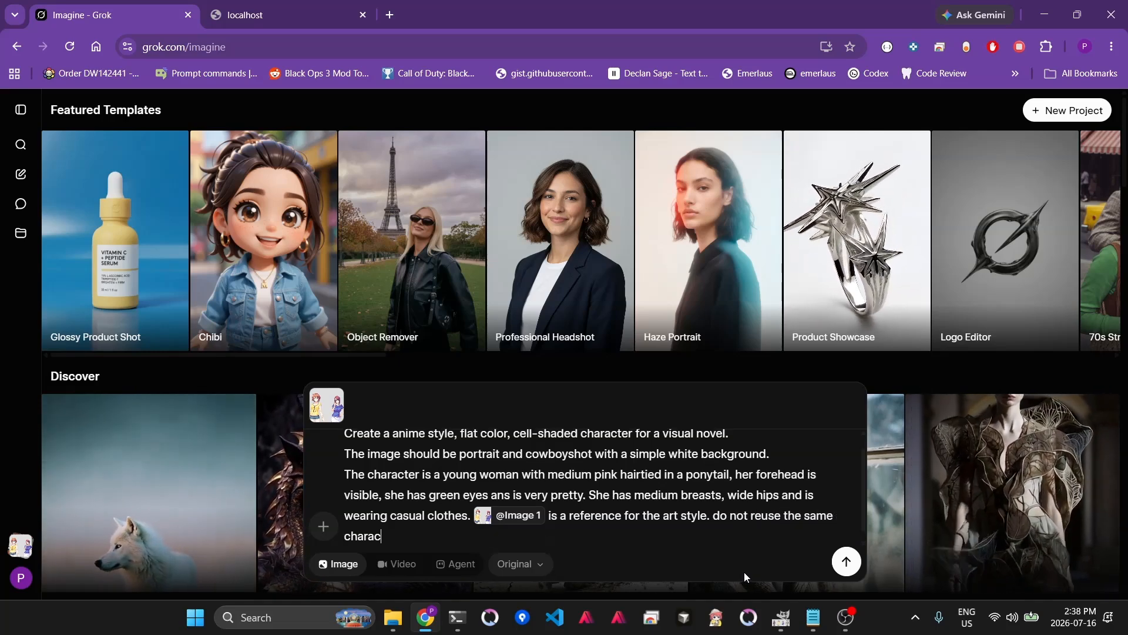
pyautogui.write('ters or ')
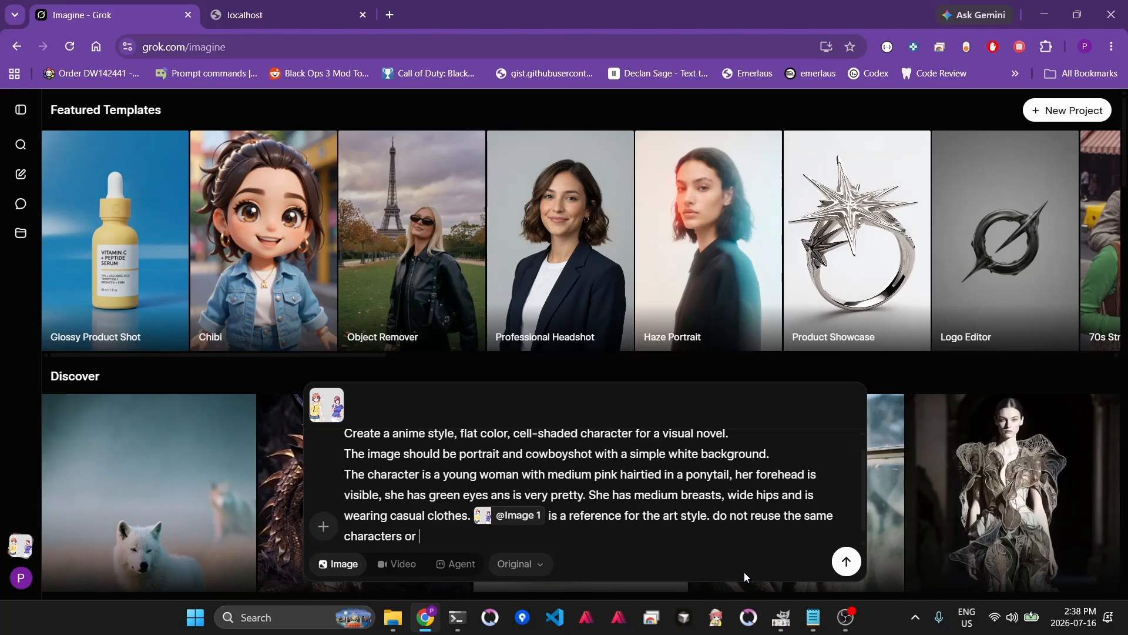
pyautogui.write('clothes')
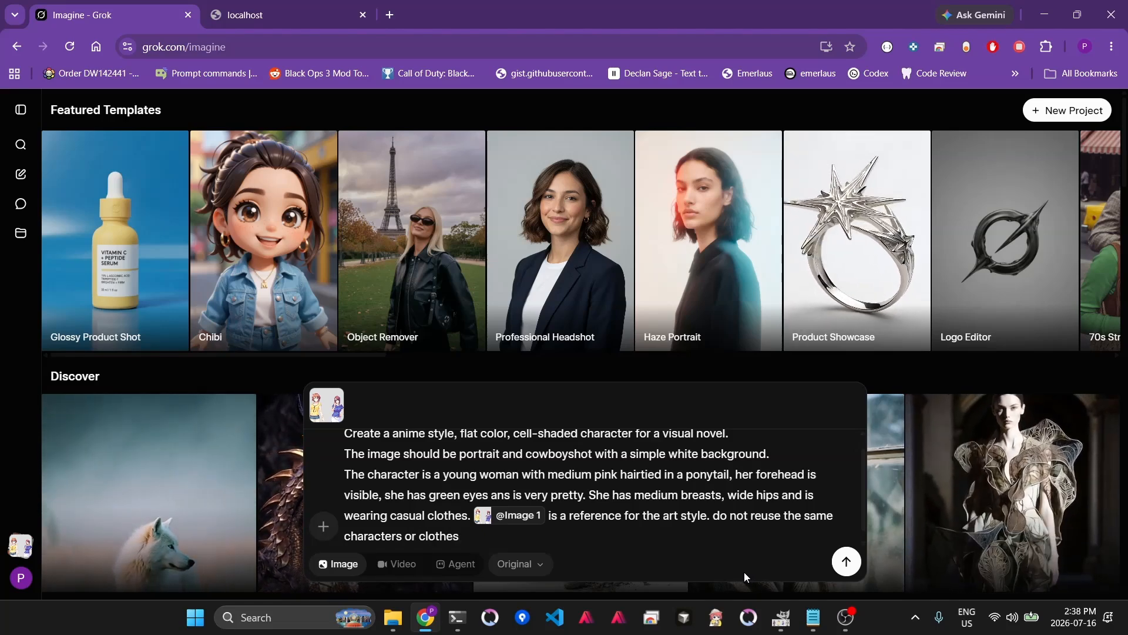
pyautogui.press('Return')
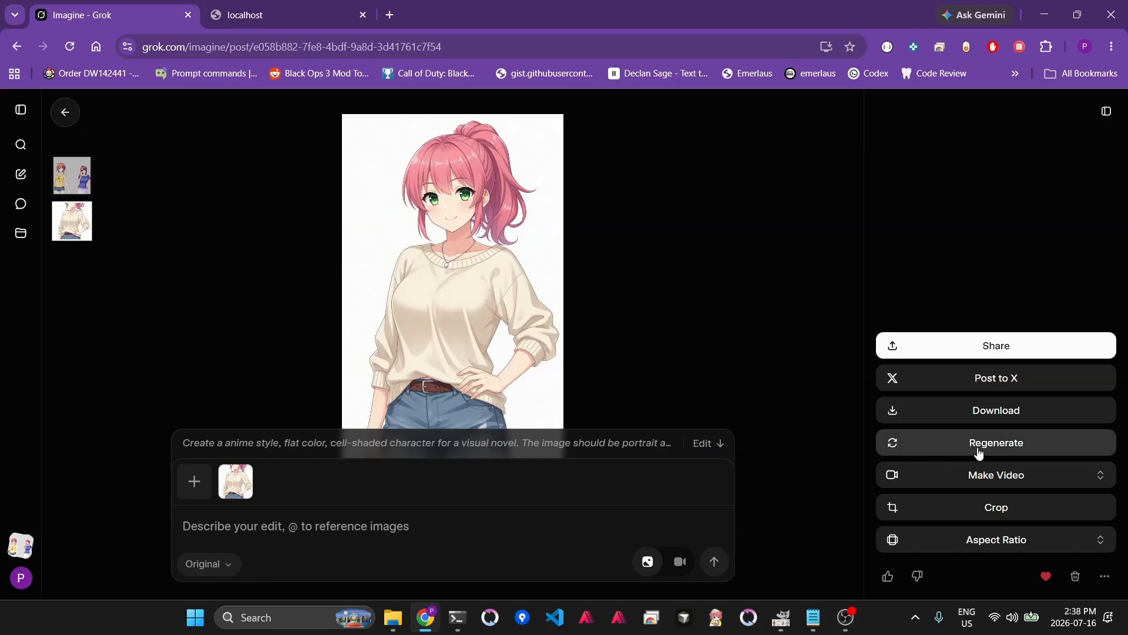
# - Download the generated character image
pyautogui.click(982, 415)
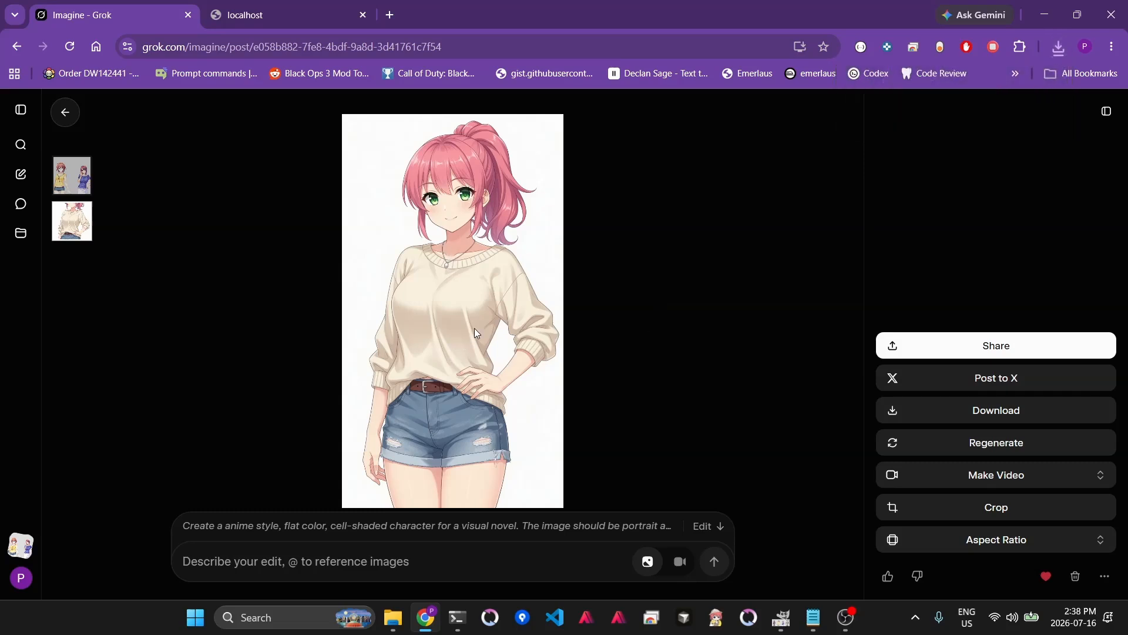
# - Submit an edit prompt: "Change her expression to look annoyed. Do not change her pose, clothes, or hair. Use the same file dimension"
pyautogui.click(429, 568)
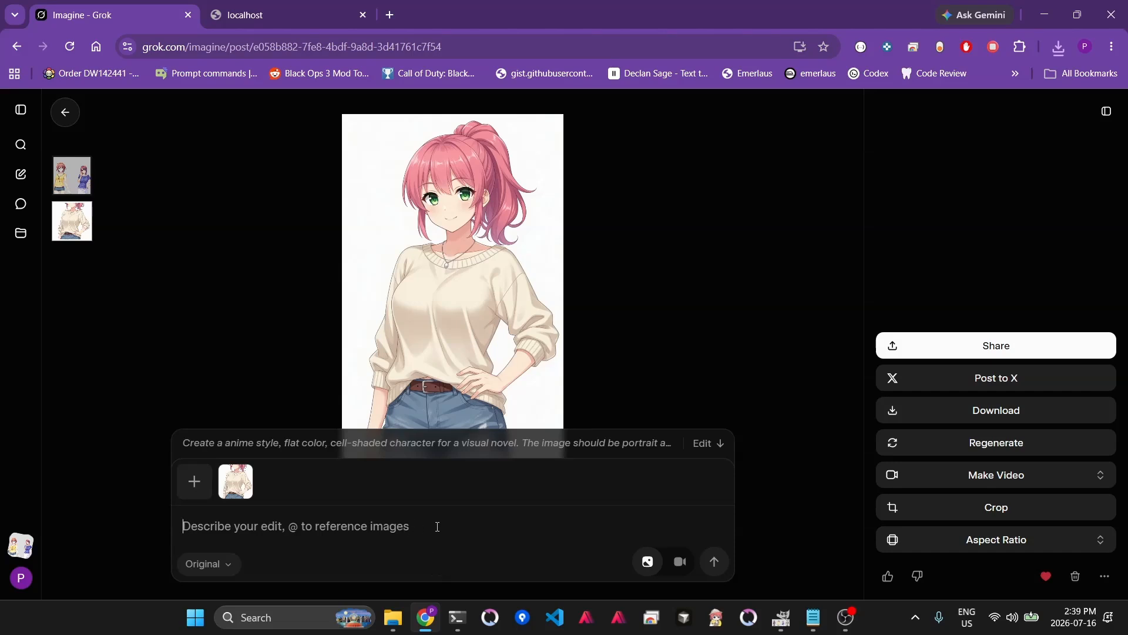
pyautogui.write('Cha')
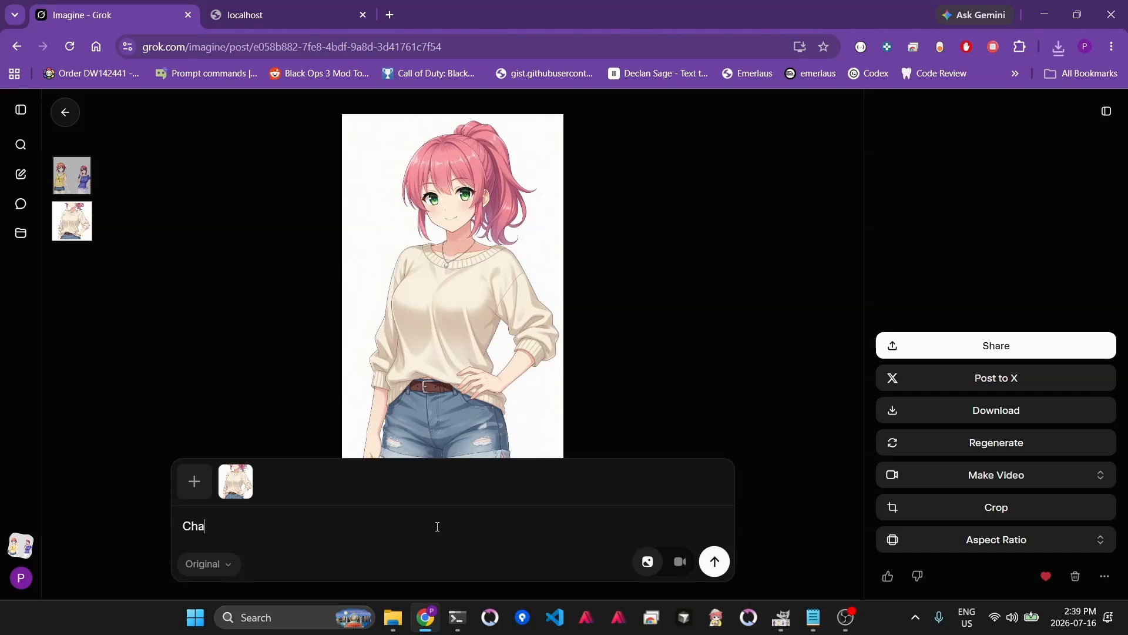
pyautogui.write('nge her expression to look')
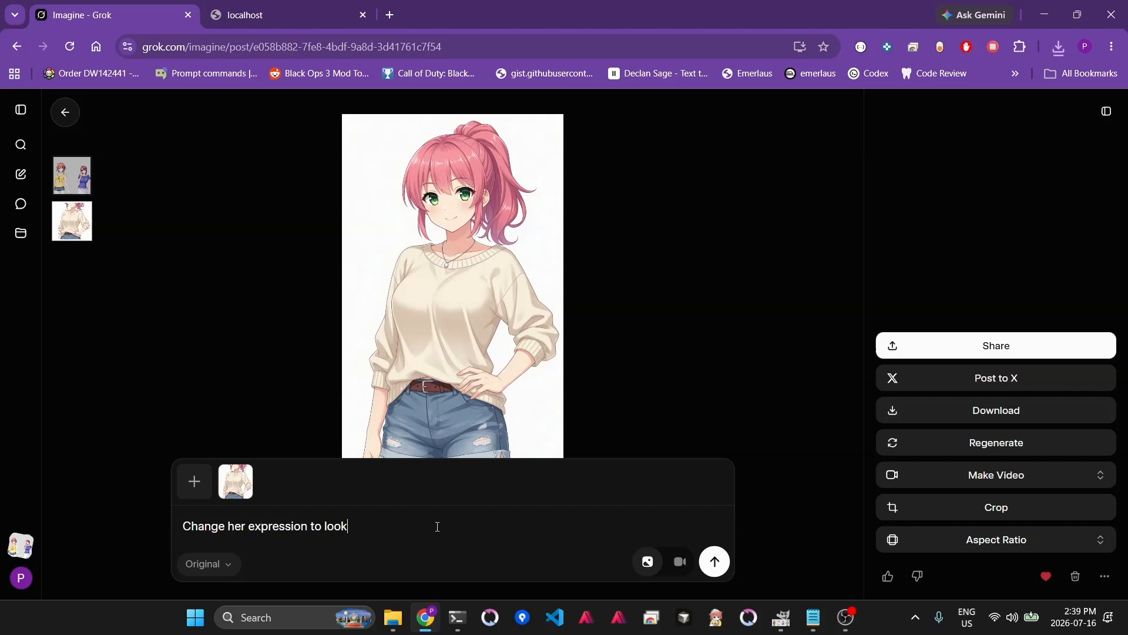
pyautogui.write(' annoyi')
pyautogui.write('not change her pose, clothes, or hair')
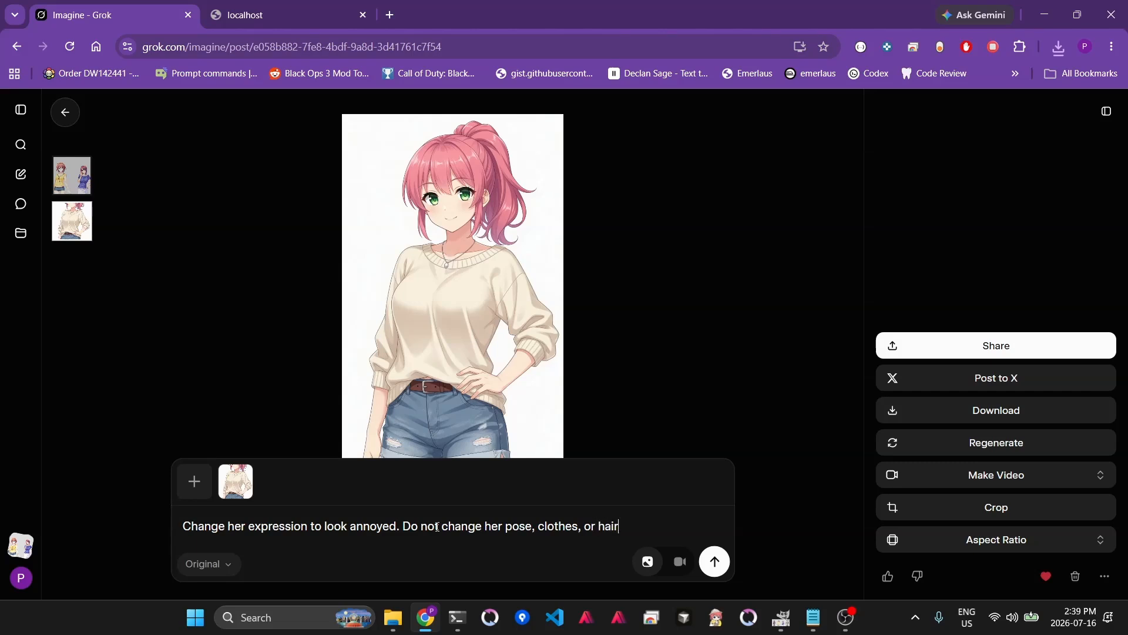
pyautogui.write('. ')
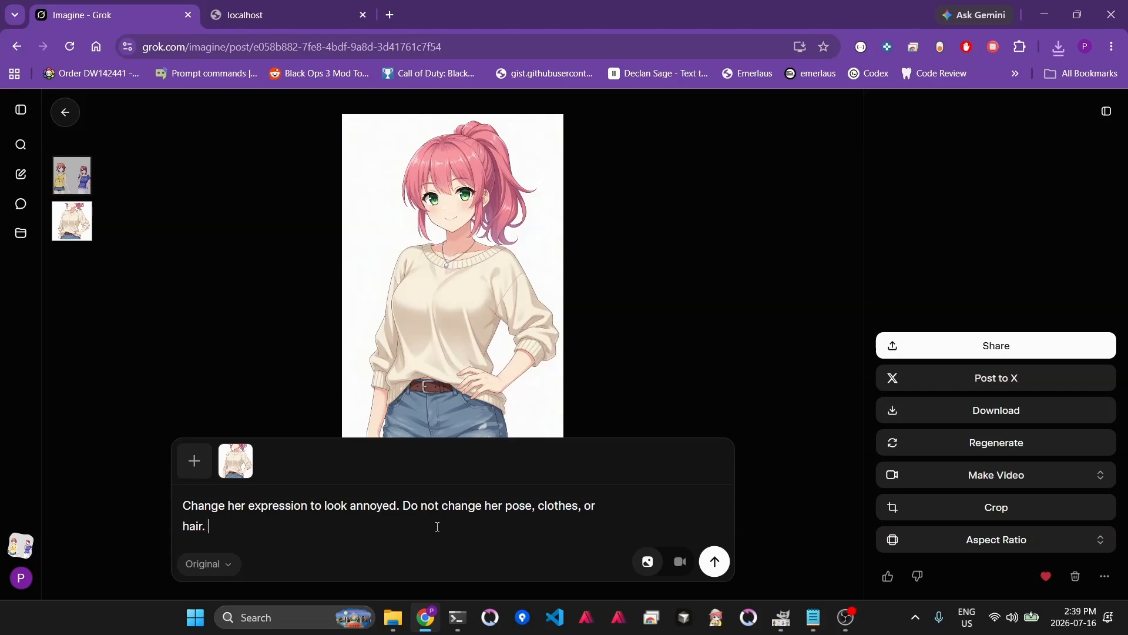
pyautogui.write('Use the same file dimension')
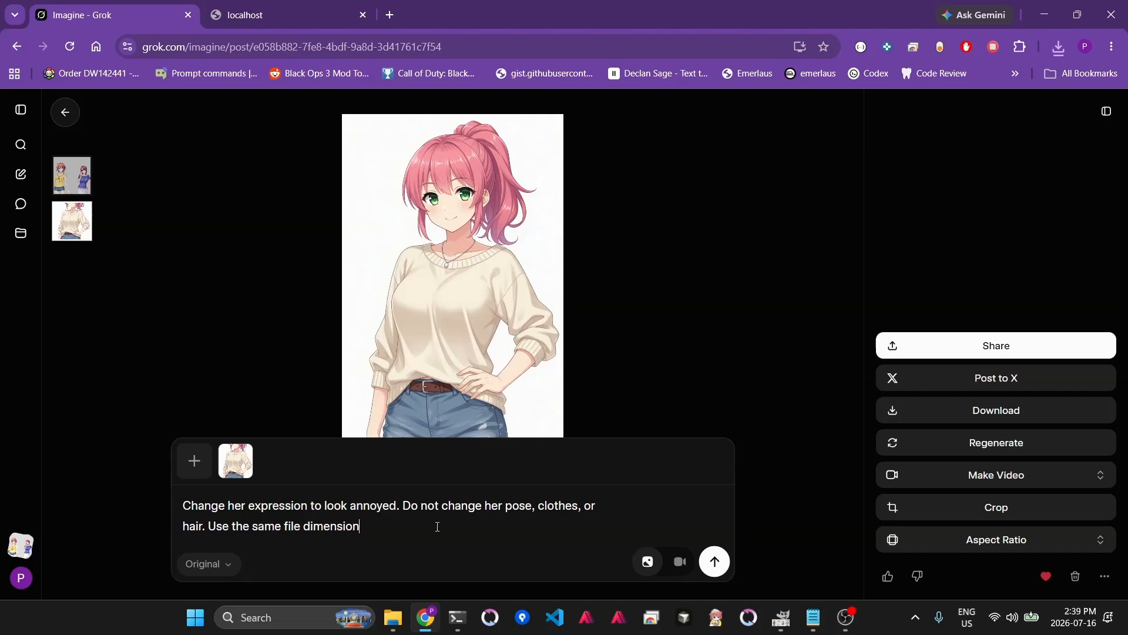
pyautogui.click(714, 562)
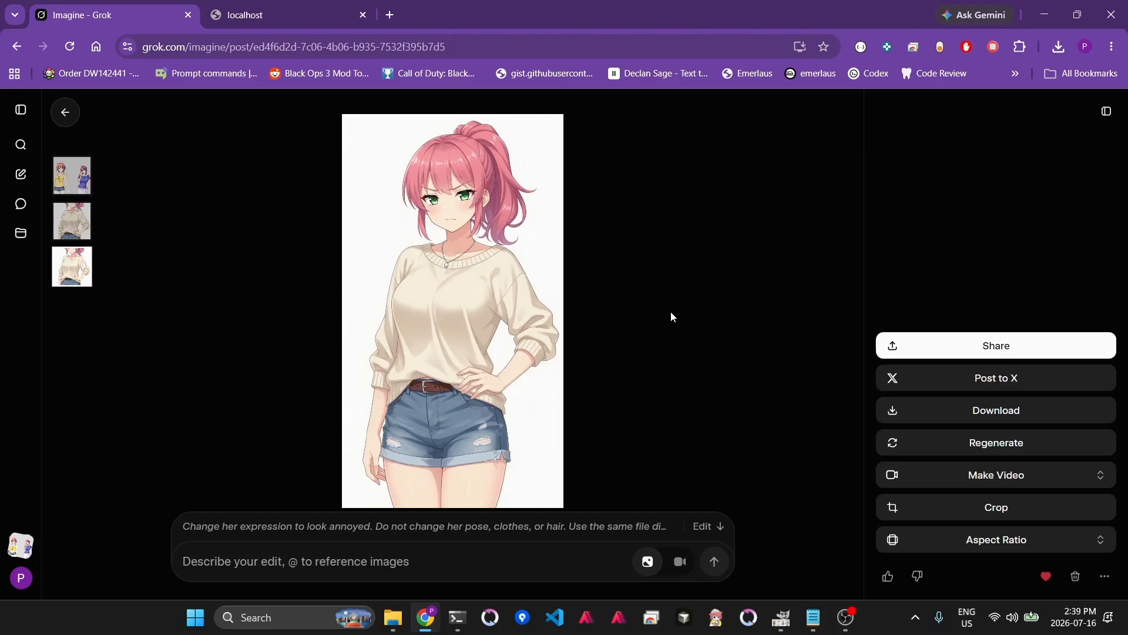
# - Download the annoyed result and copy its edit prompt text
pyautogui.click(1009, 407)
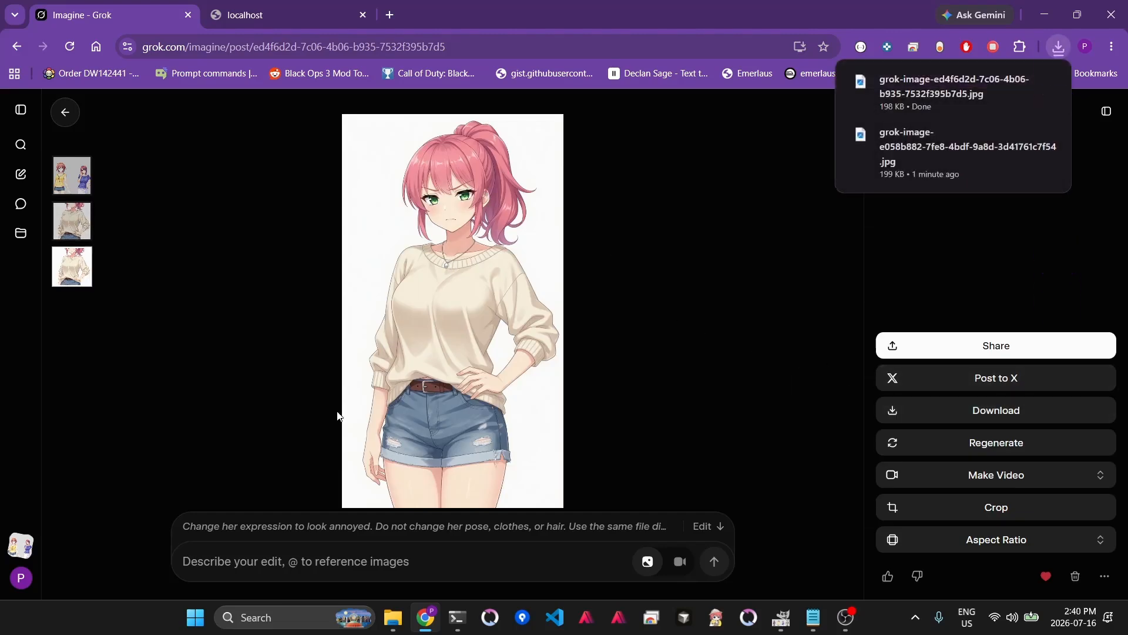
pyautogui.click(300, 527)
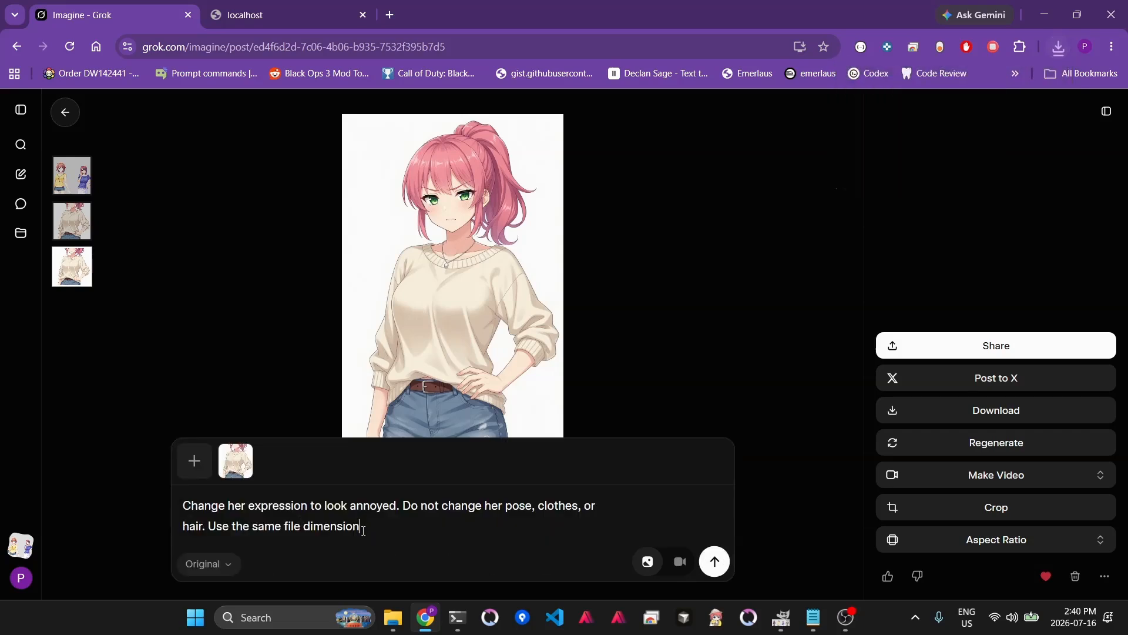
pyautogui.hotkey('ctrl', 'a')
pyautogui.hotkey('ctrl', 'c')
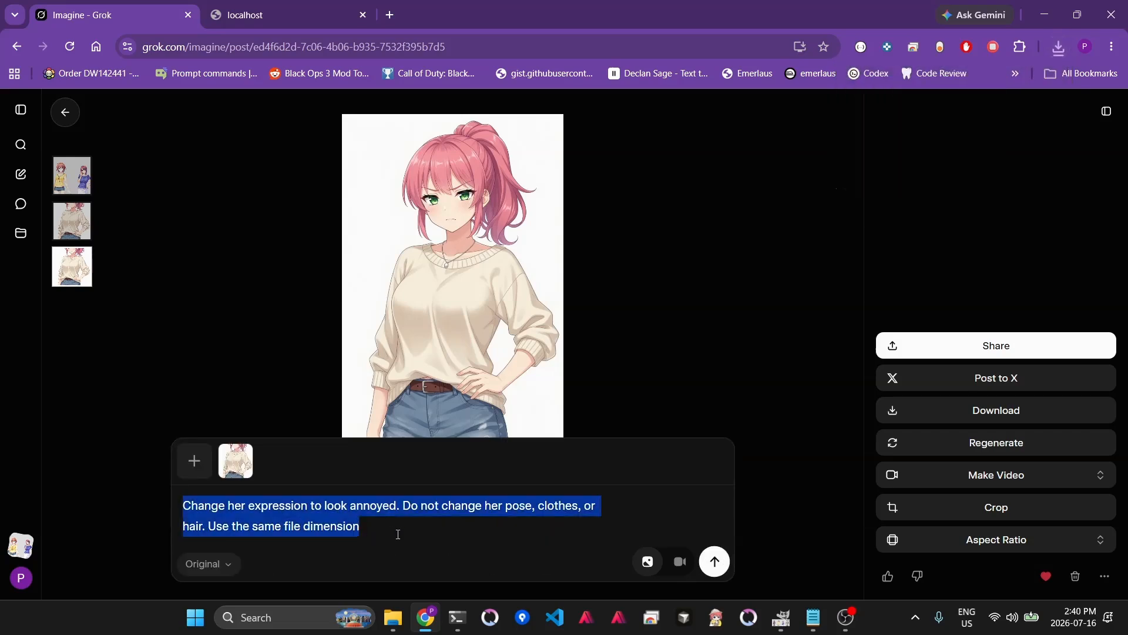
# - Reopen the original character image and paste the copied edit prompt into its edit box
pyautogui.click(73, 221)
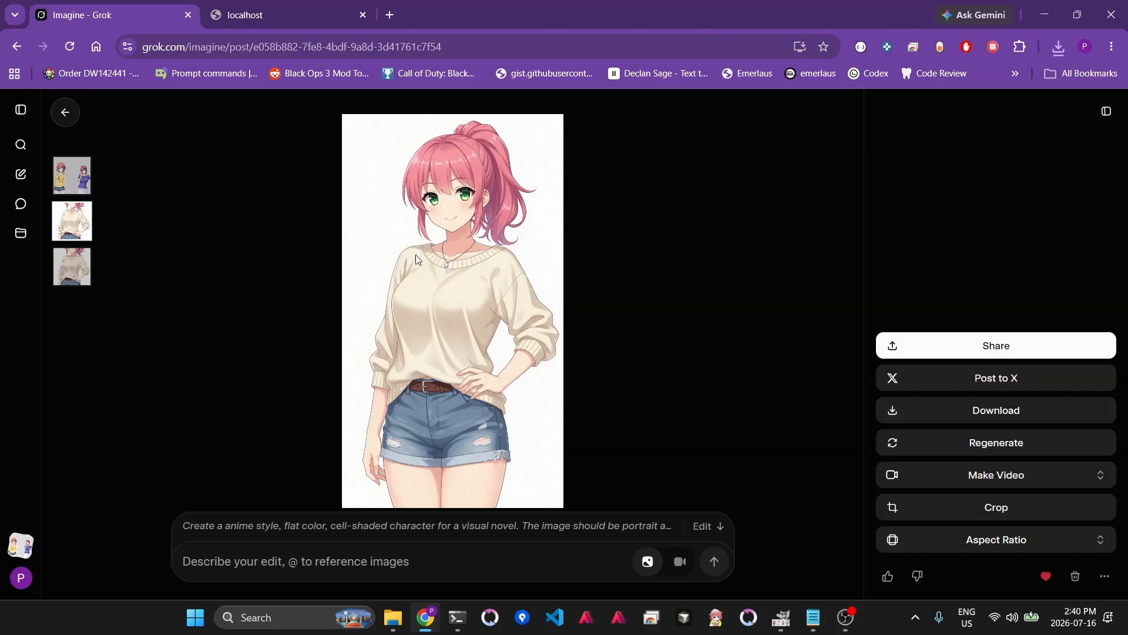
pyautogui.click(79, 267)
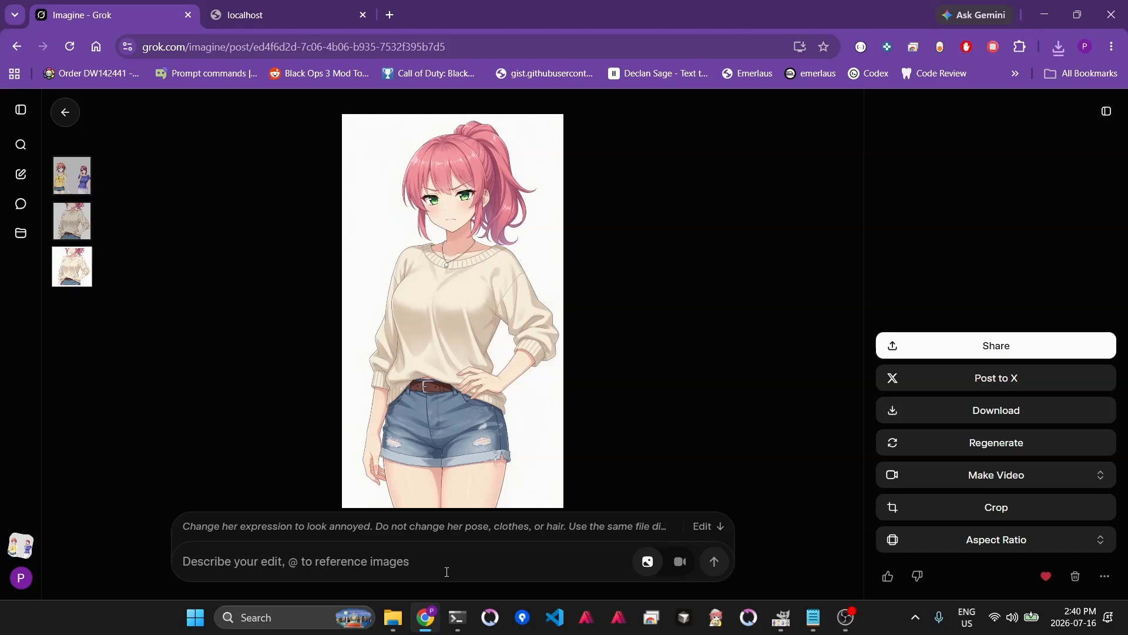
pyautogui.click(67, 223)
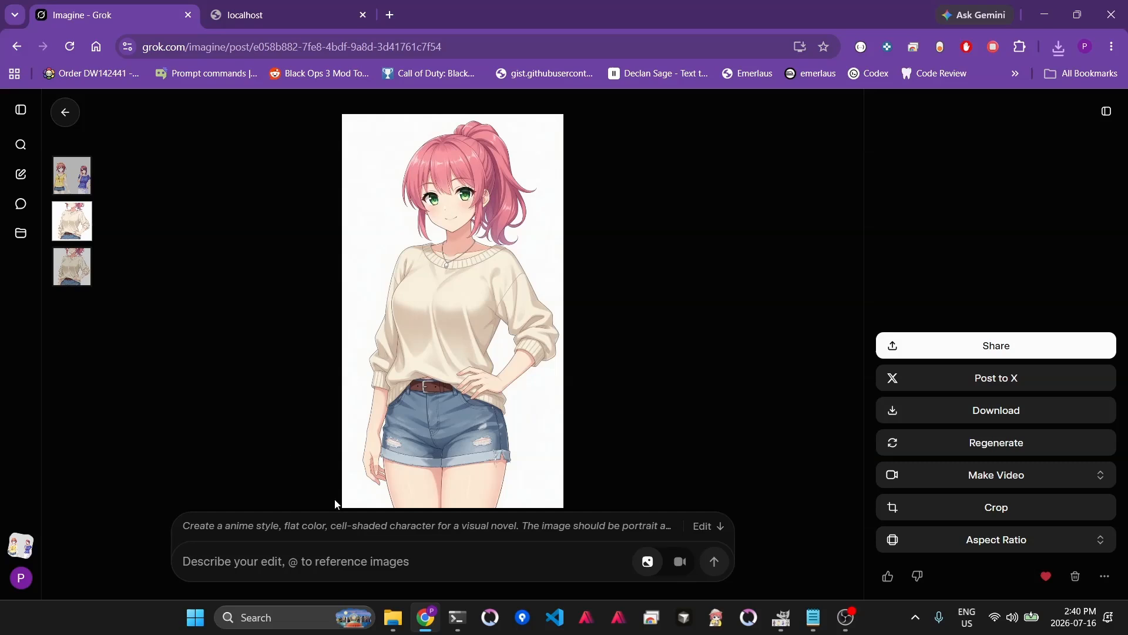
pyautogui.click(363, 564)
pyautogui.hotkey('ctrl', 'v')
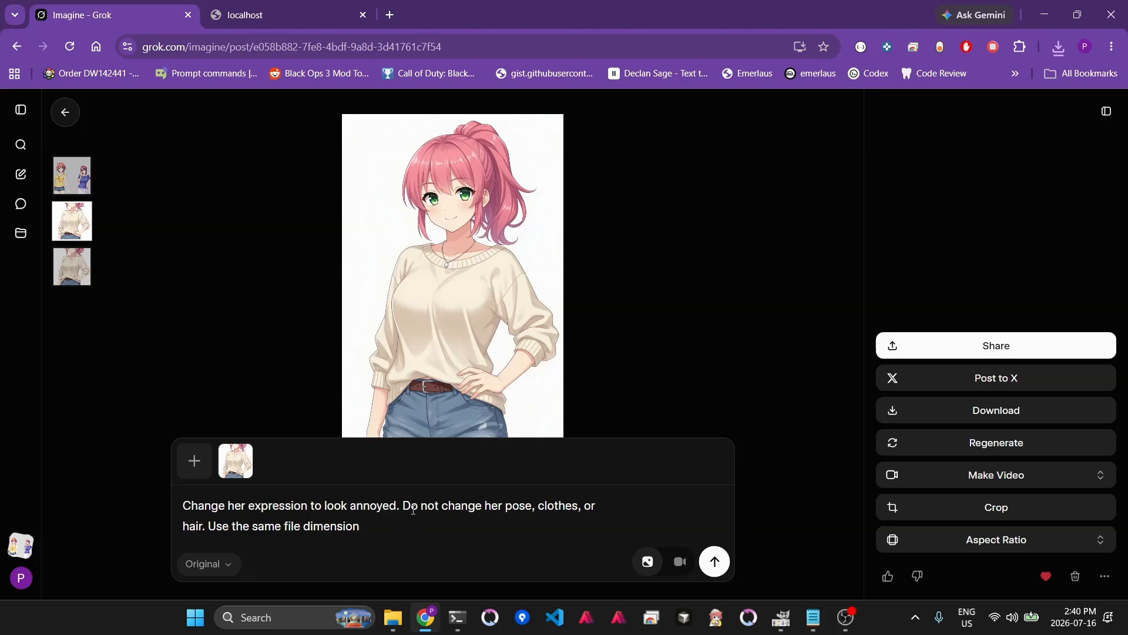
# - Add ", talking" after "annoyed" in the prompt and submit the edit
pyautogui.doubleClick(384, 506)
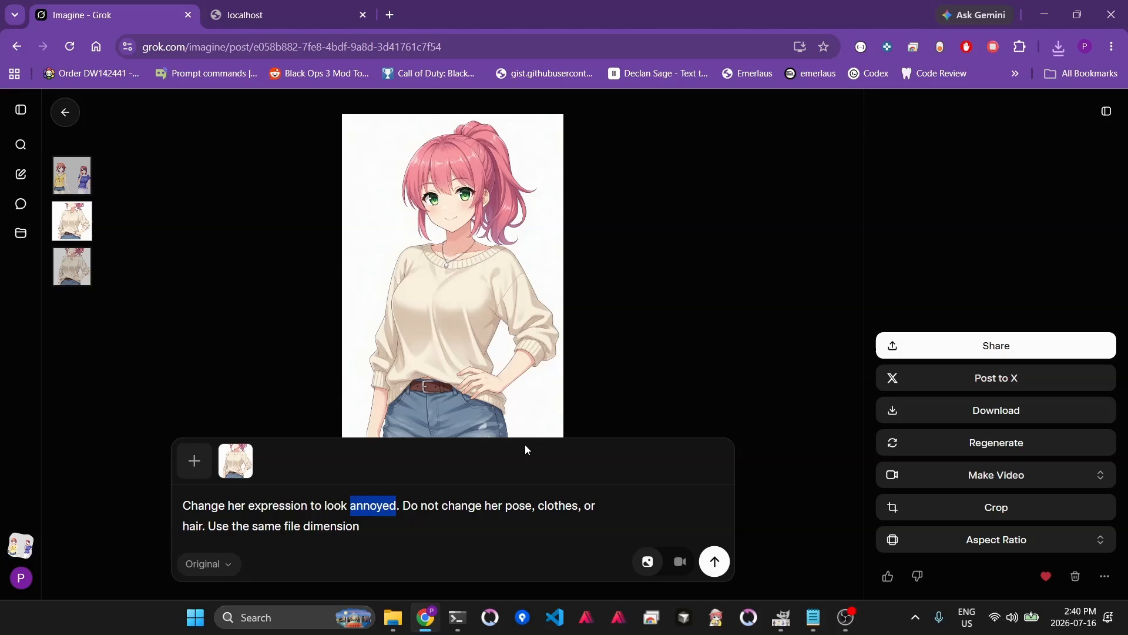
pyautogui.press('Right')
pyautogui.write(', tal')
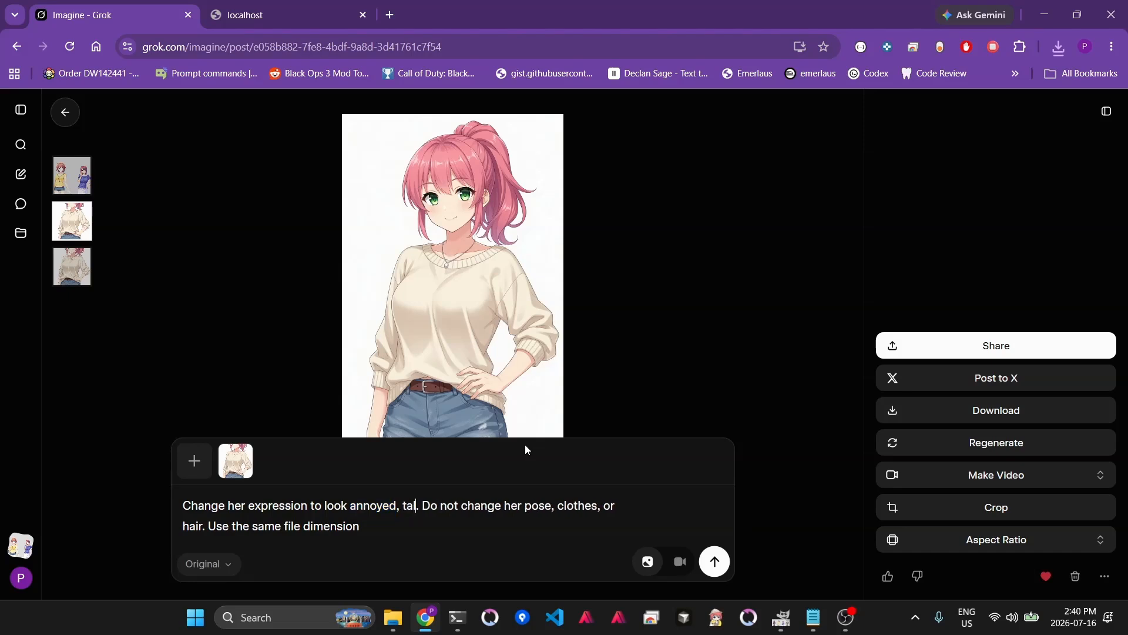
pyautogui.write('king')
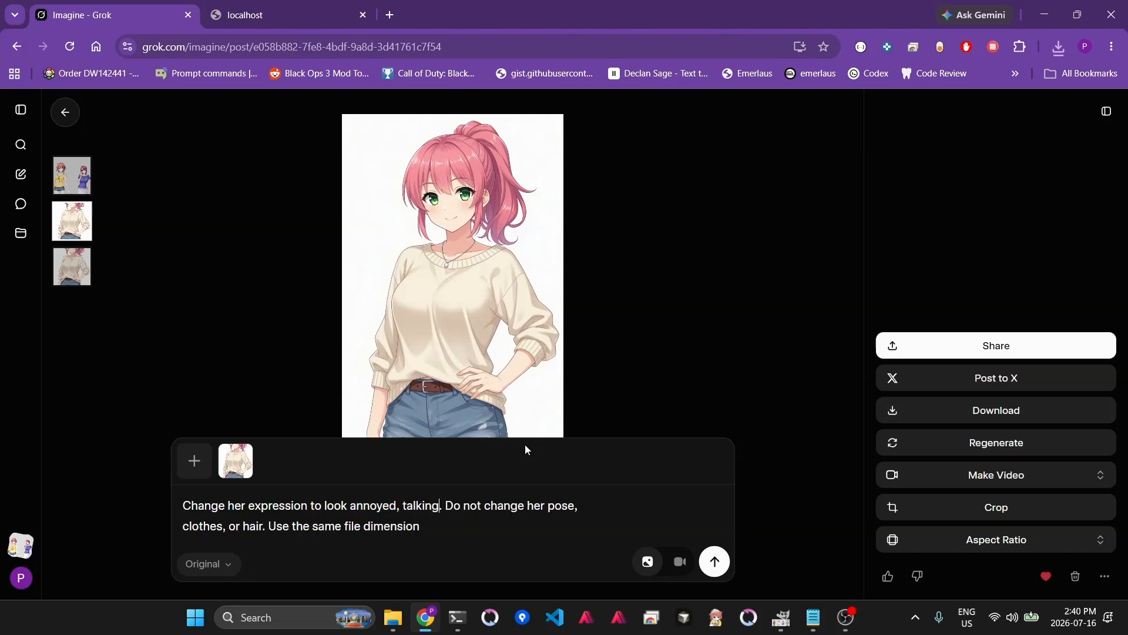
pyautogui.click(715, 561)
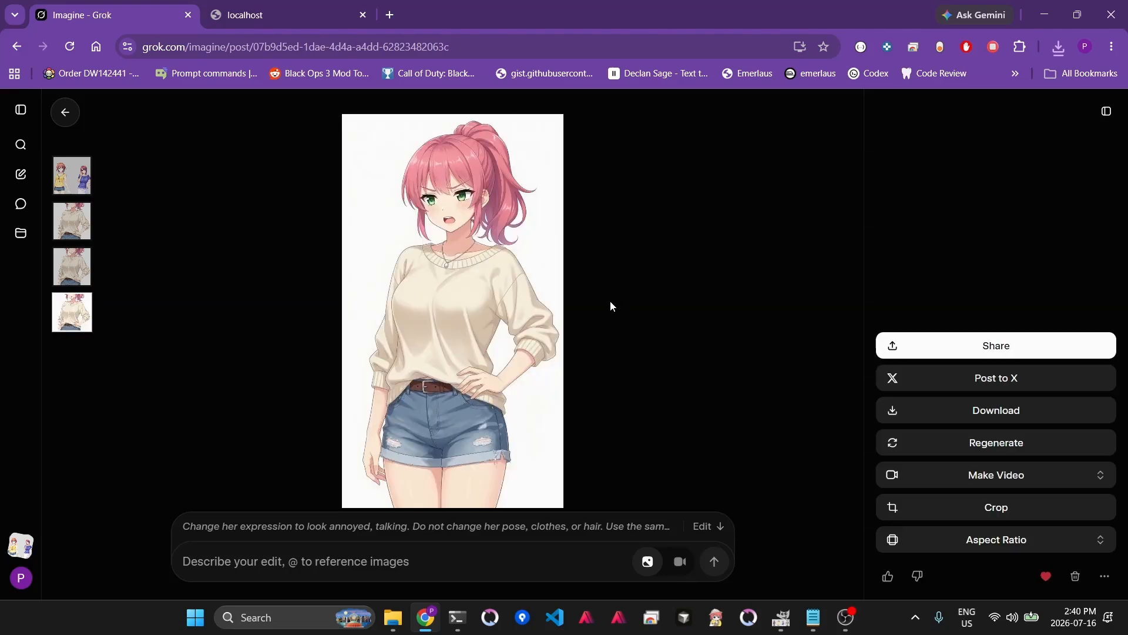
# - Download the talking result, return to the original image, and paste the edit prompt again
pyautogui.click(977, 415)
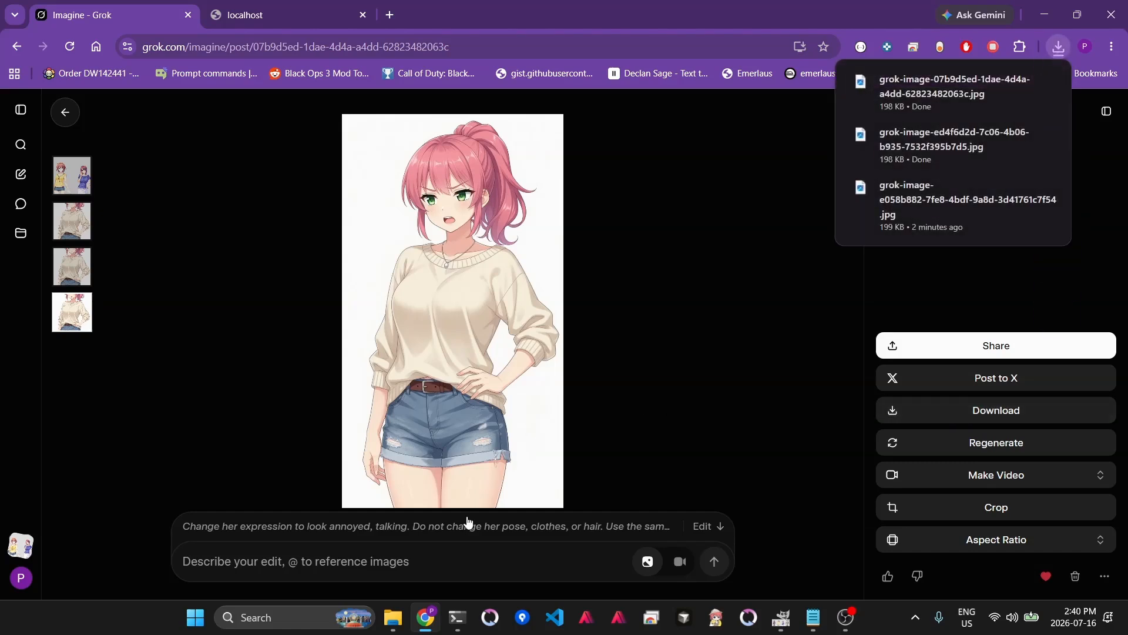
pyautogui.click(72, 221)
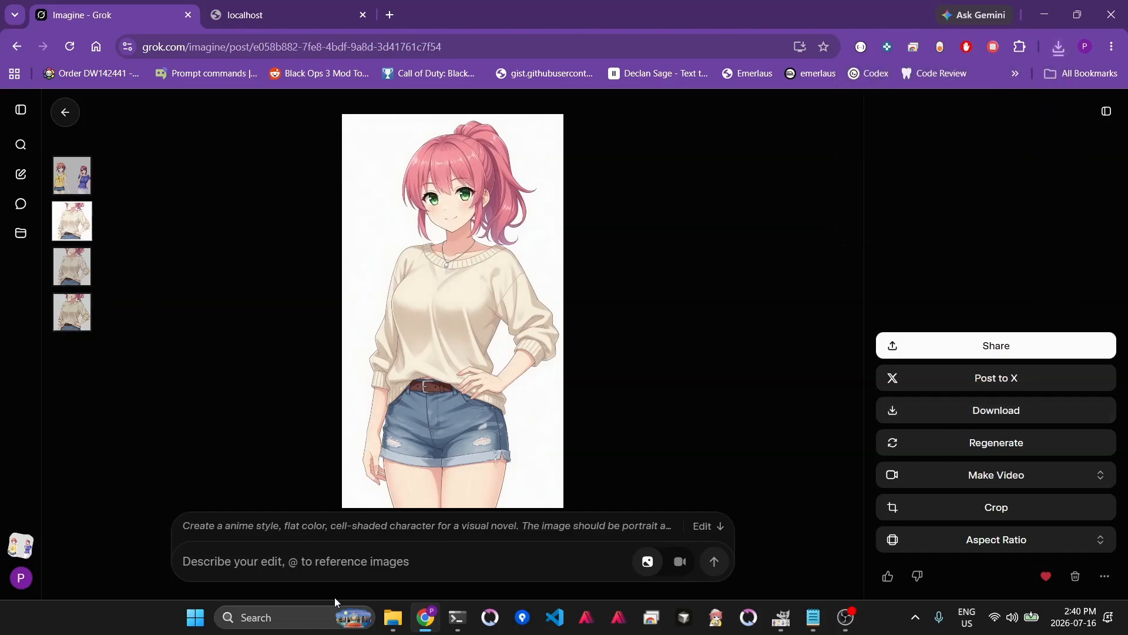
pyautogui.click(337, 563)
pyautogui.hotkey('ctrl', 'v')
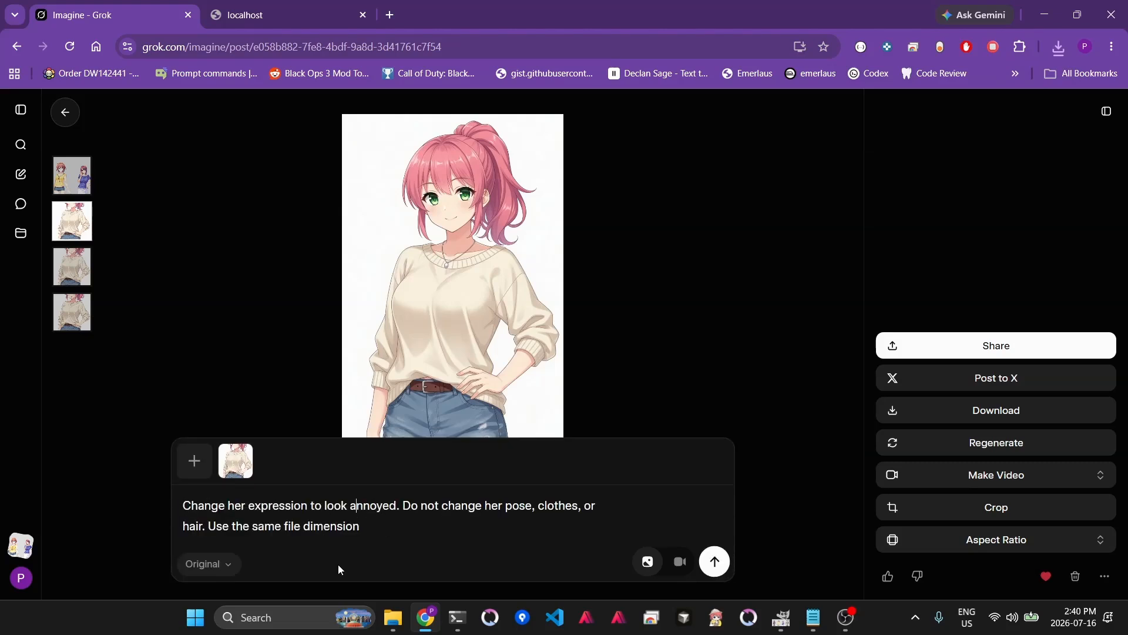
# - Replace "annoyed" with "neutral" in the prompt and submit the edit
pyautogui.hotkey('ctrl', 'shift', 'Left')
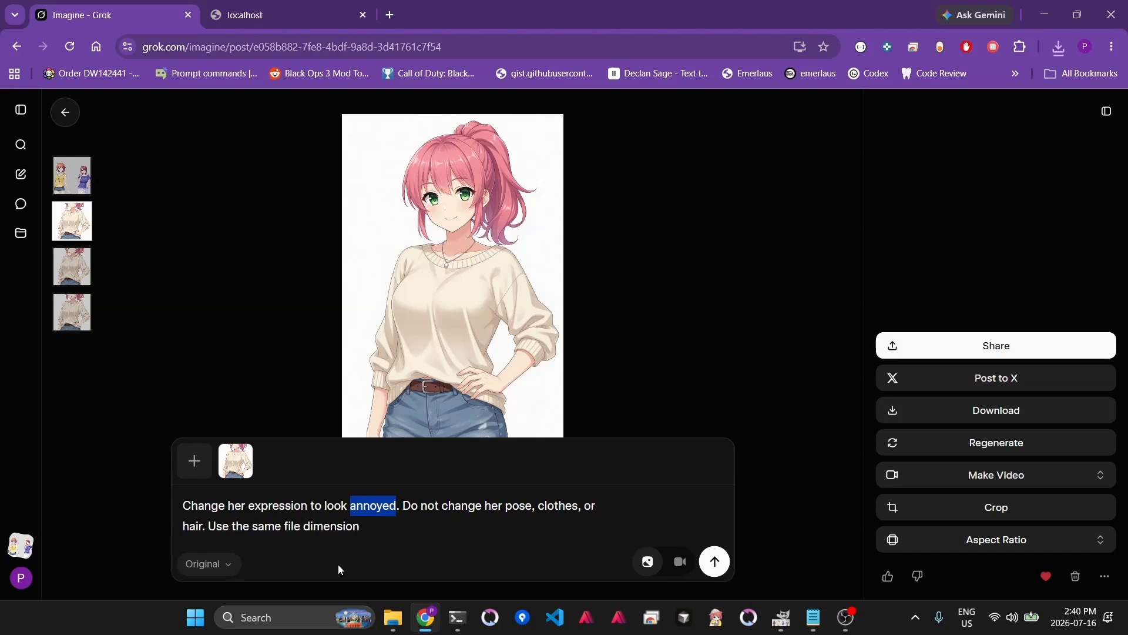
pyautogui.write('neutral')
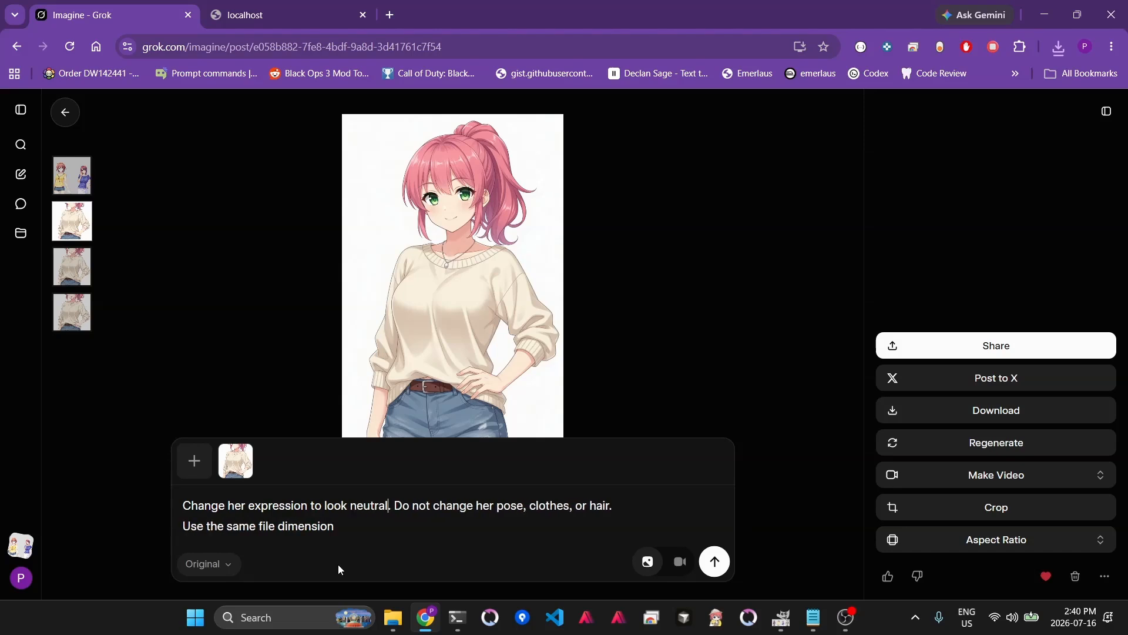
pyautogui.click(717, 563)
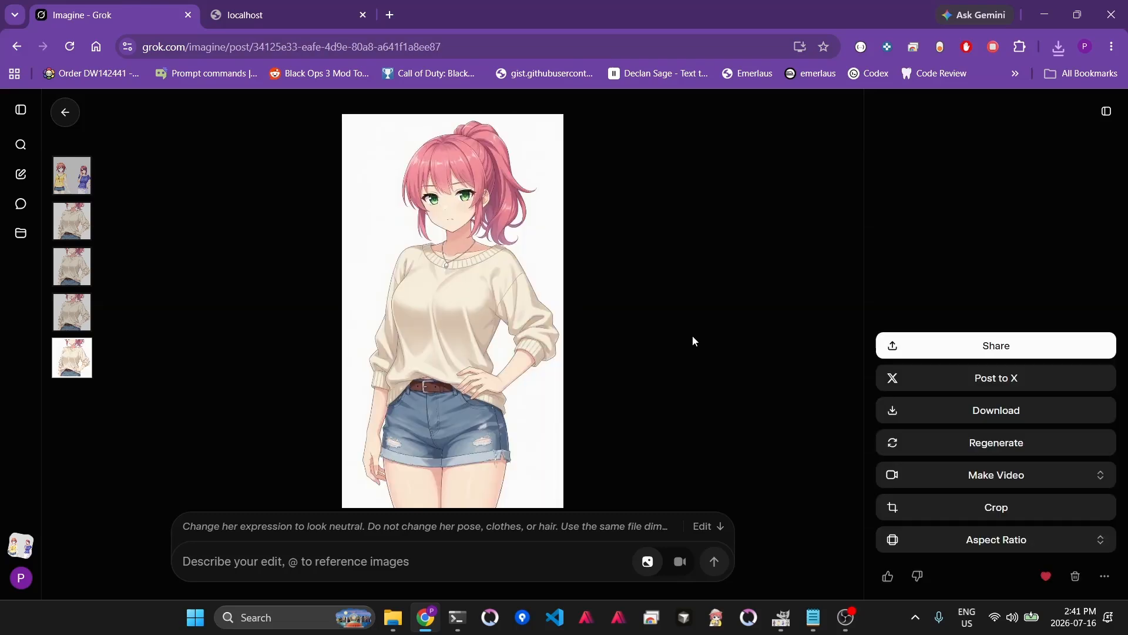
# - Download the neutral result, return to the original image, and paste the edit prompt again
pyautogui.click(949, 411)
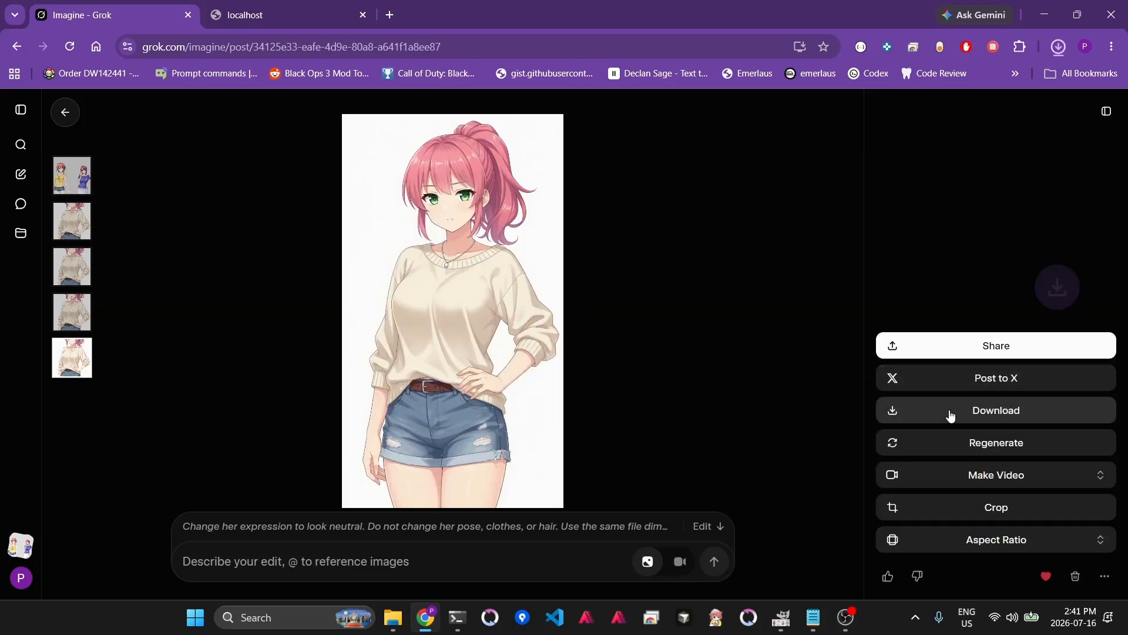
pyautogui.click(72, 221)
pyautogui.click(292, 560)
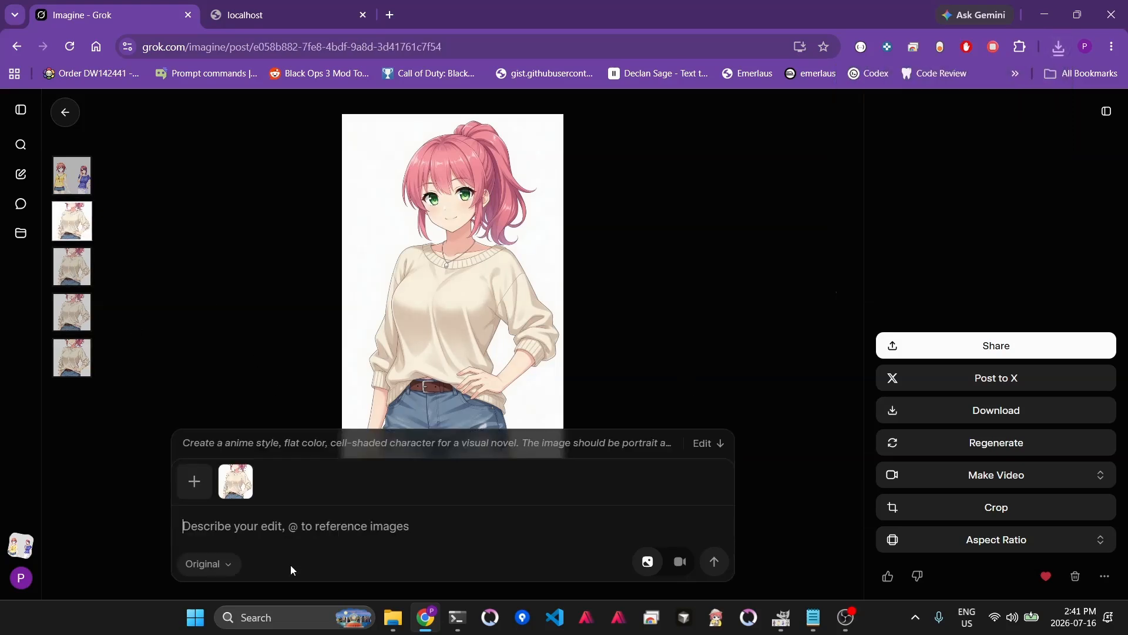
pyautogui.hotkey('ctrl', 'v')
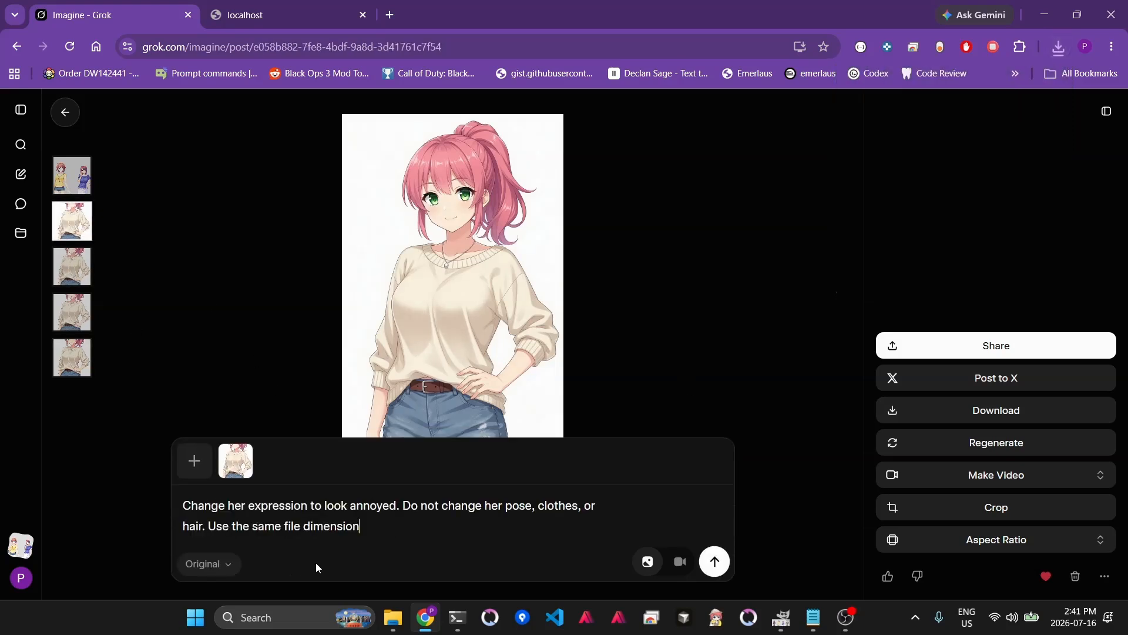
# - Replace "annoyed" with "eyes closed, smile, very happy" in the prompt and submit the edit
pyautogui.doubleClick(368, 507)
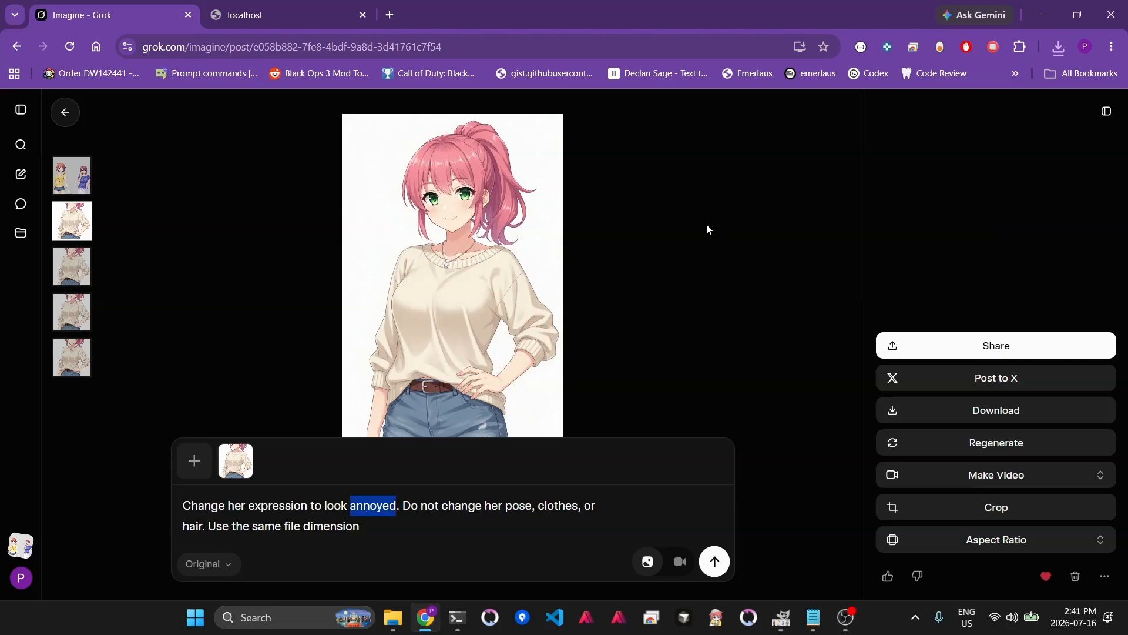
pyautogui.write('eyes closed')
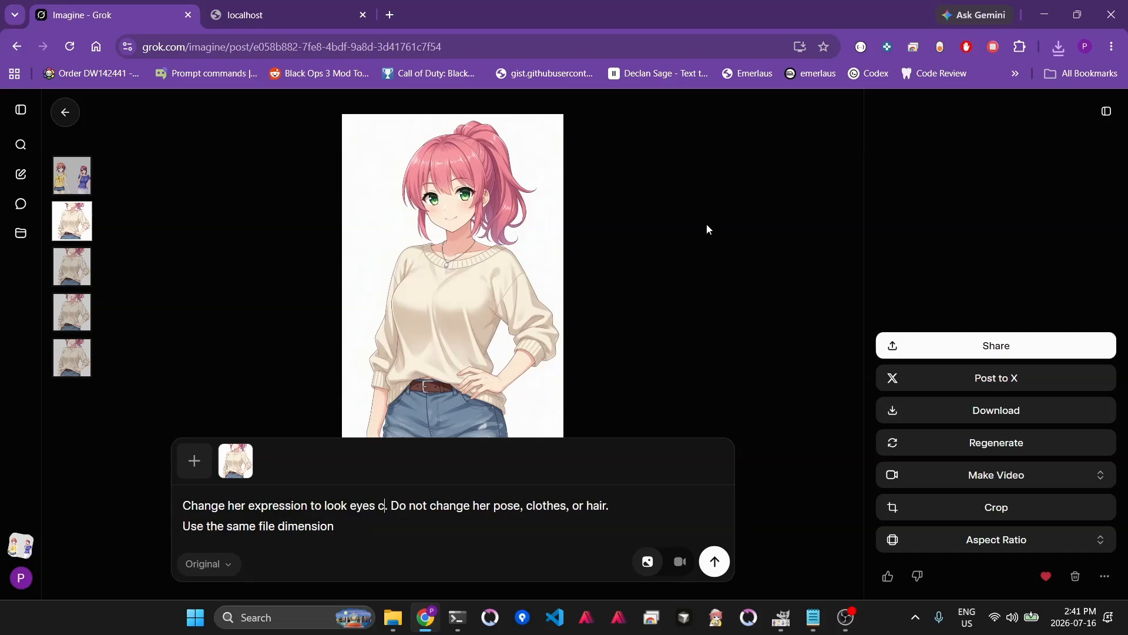
pyautogui.write(', smile, h')
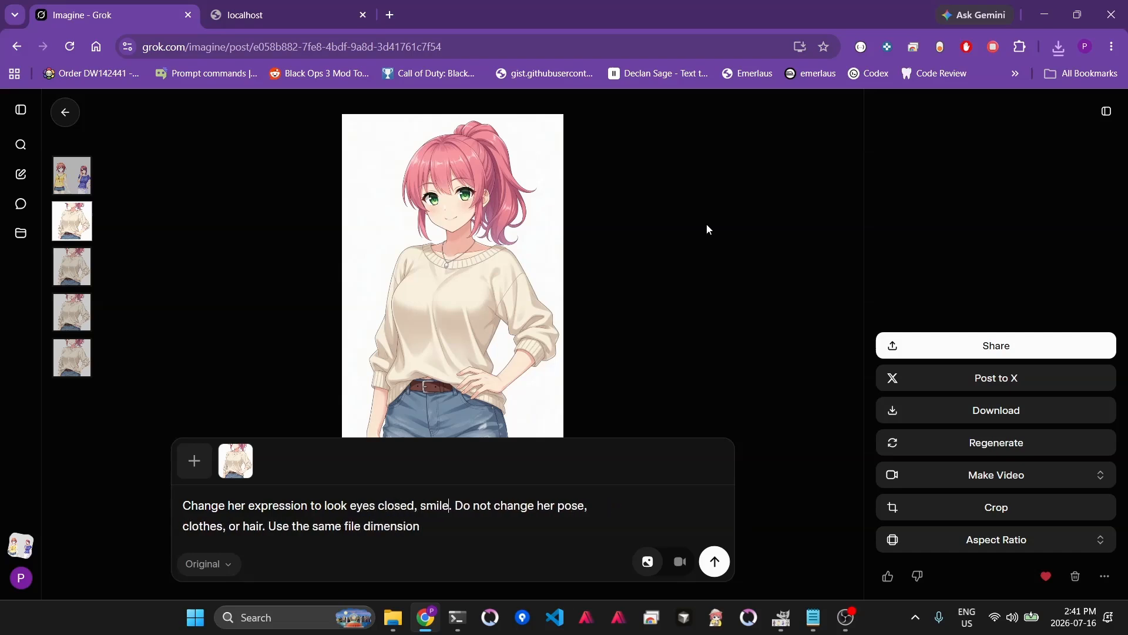
pyautogui.press('BackSpace')
pyautogui.write('very happ')
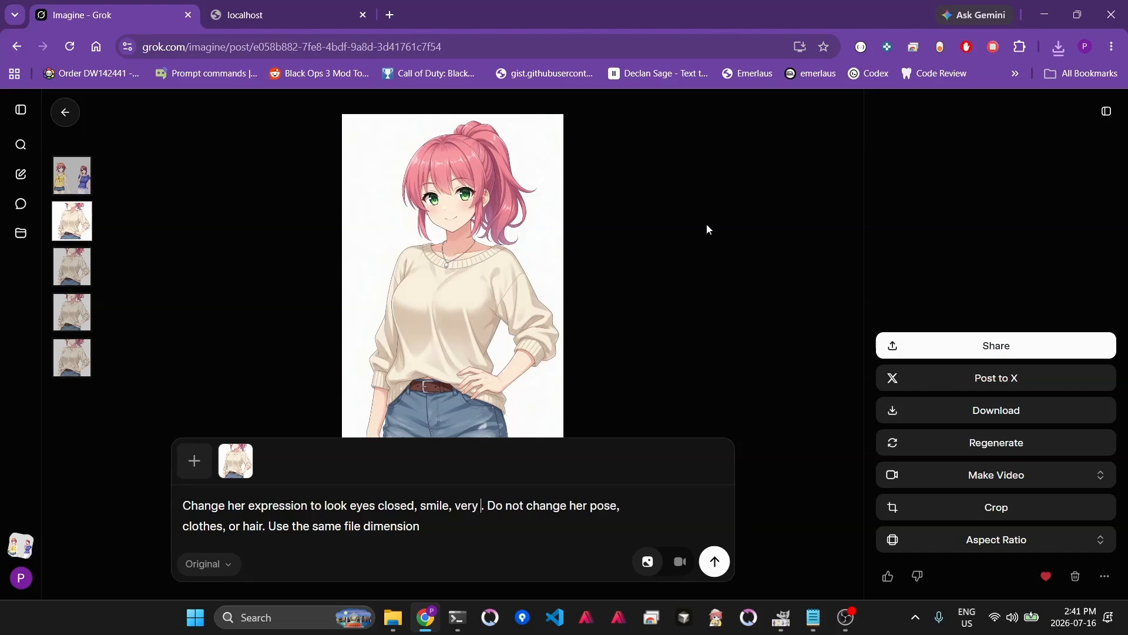
pyautogui.write('y')
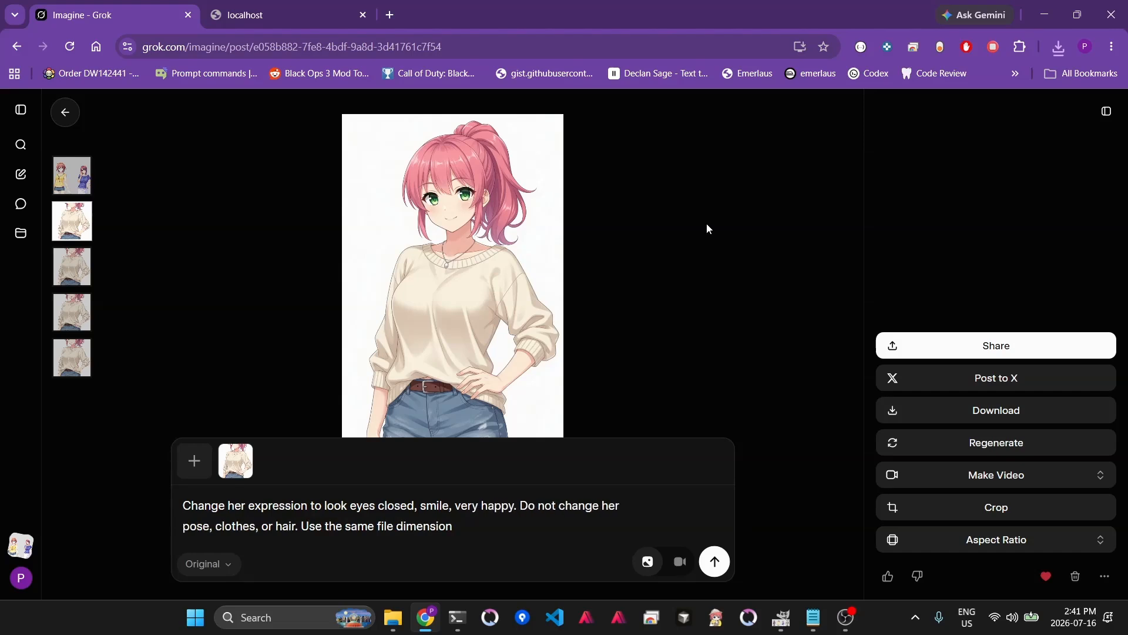
pyautogui.click(715, 563)
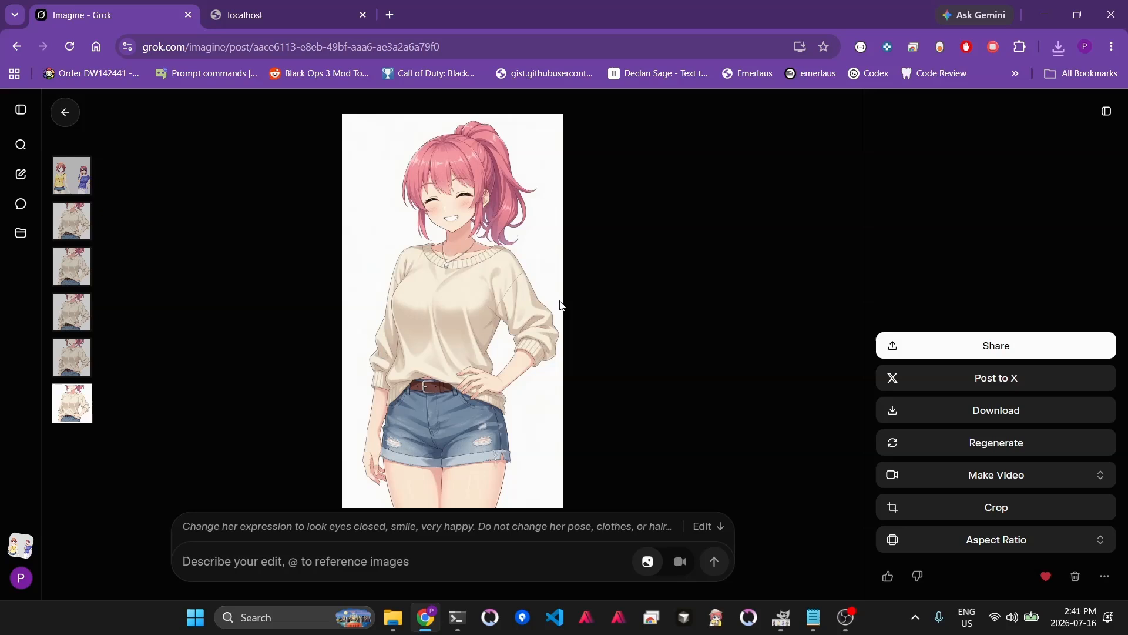
# - Download the happy result and return to the original character image
pyautogui.click(1015, 412)
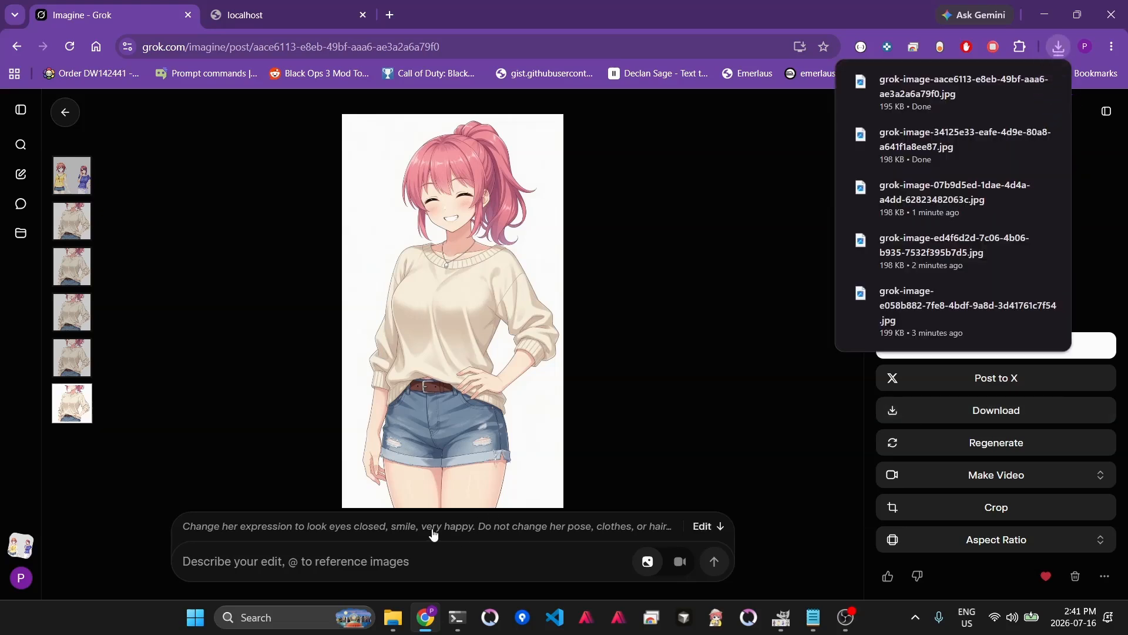
pyautogui.click(72, 220)
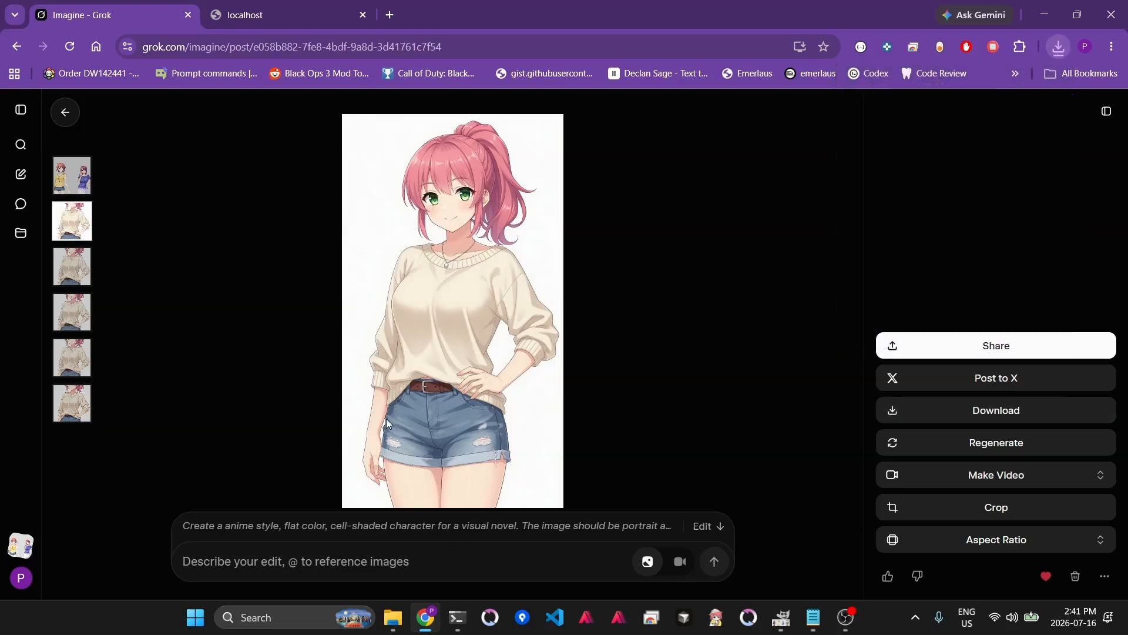
# - Paste the edit prompt on the original image, replace "annoyed" with "sad, mouth closed", and submit the edit
pyautogui.click(416, 533)
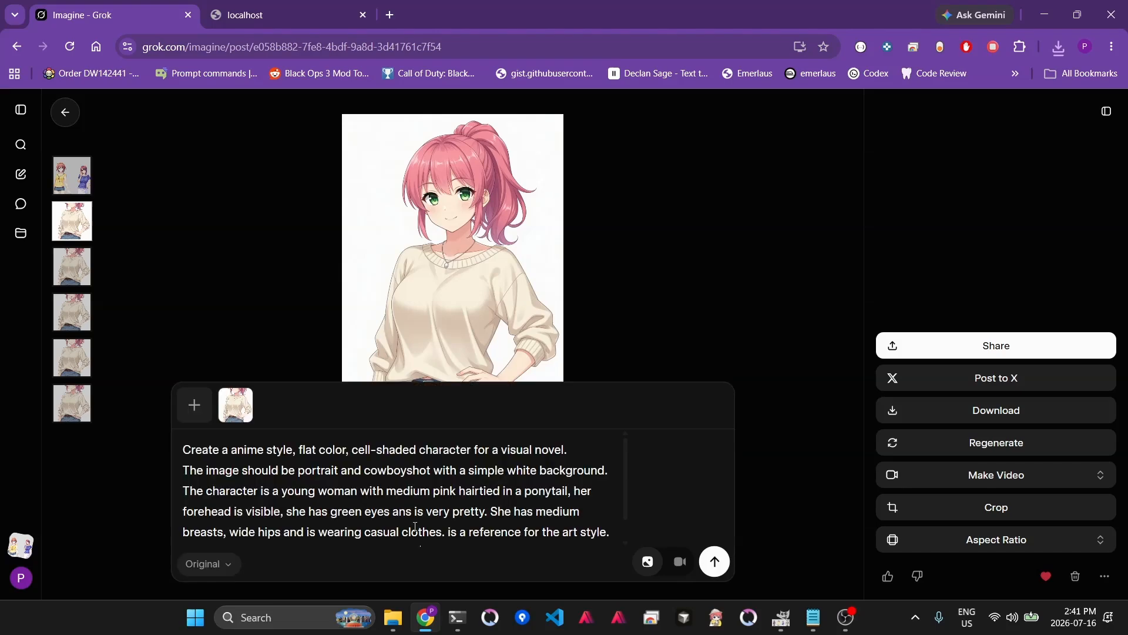
pyautogui.click(65, 216)
pyautogui.click(289, 568)
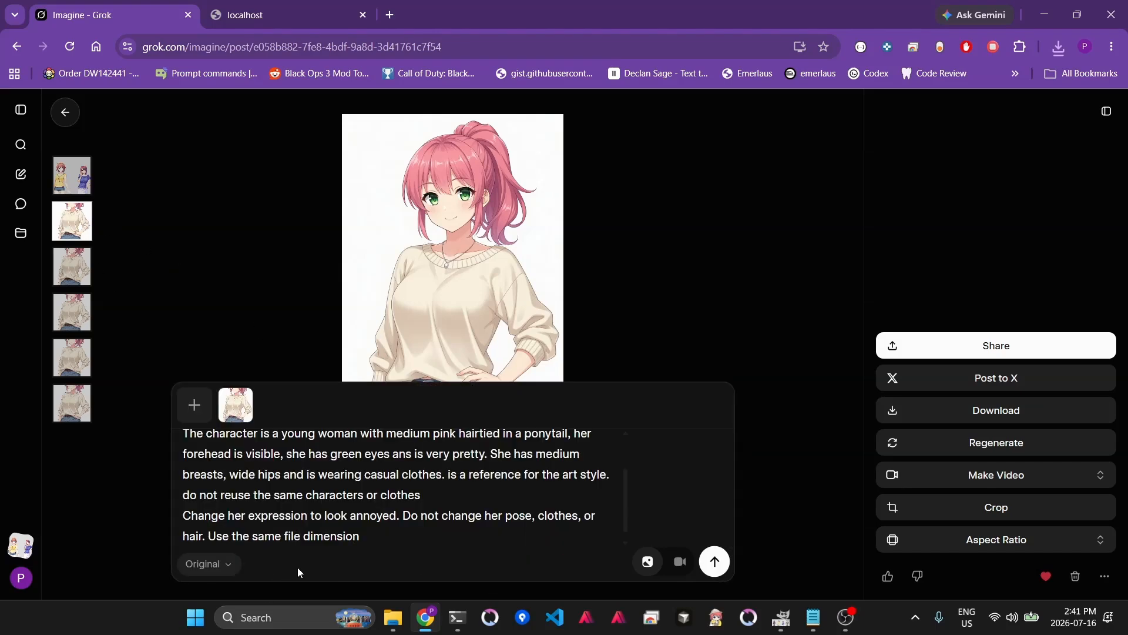
pyautogui.hotkey('ctrl', 'a')
pyautogui.write('Change her expression to look annoyed. Do not change her pose, clothes, or hair. Use the same file dimension')
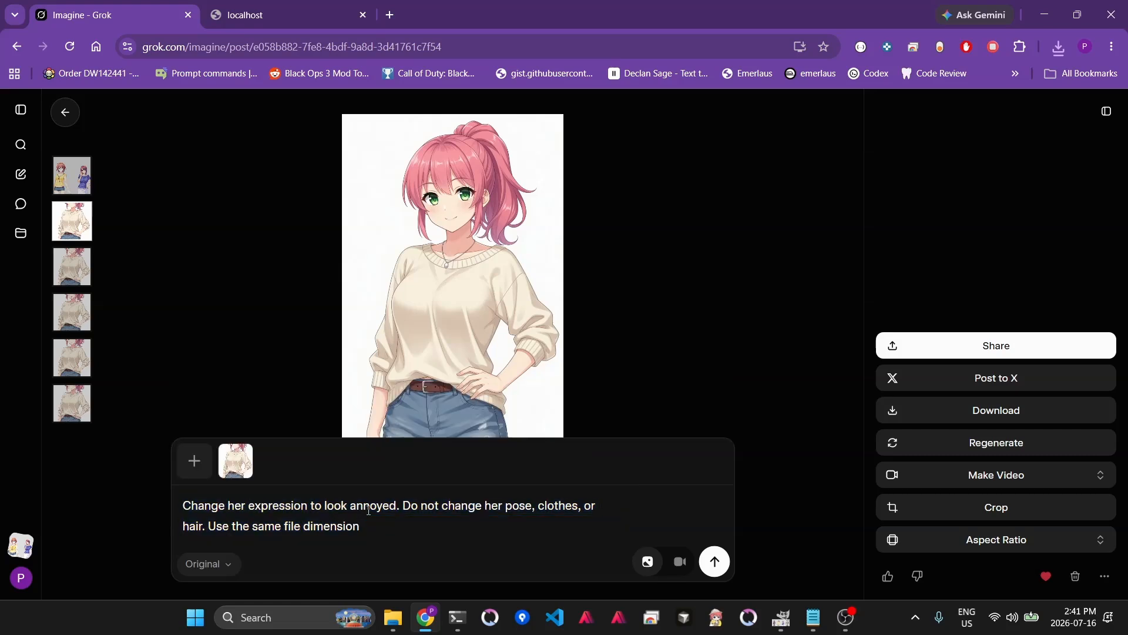
pyautogui.doubleClick(374, 506)
pyautogui.write('sad, mo')
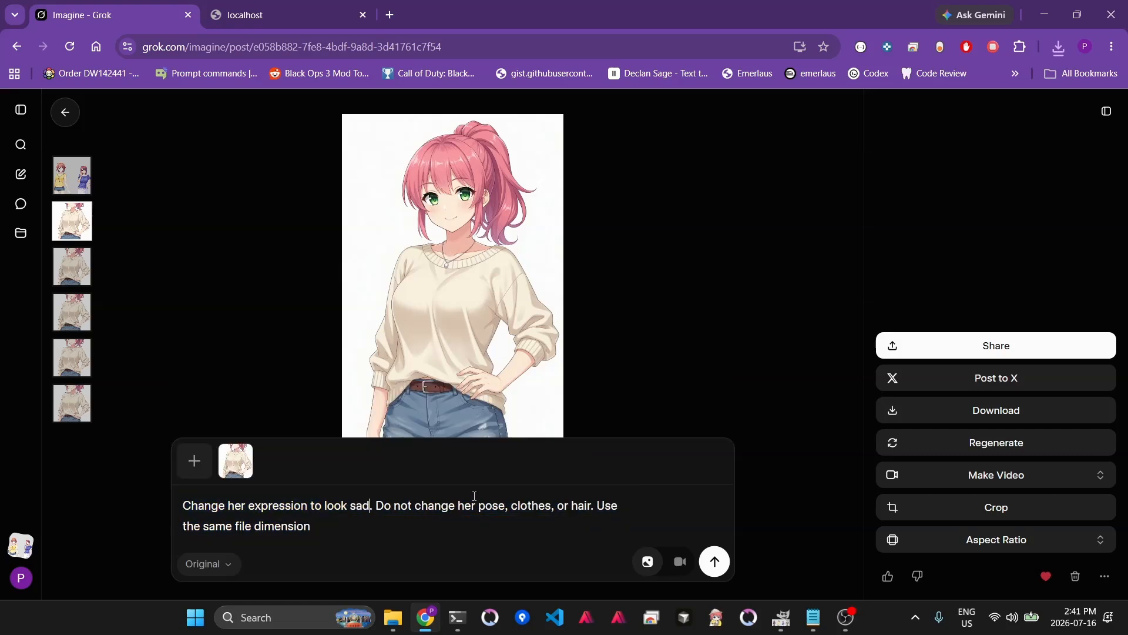
pyautogui.write('uth closed')
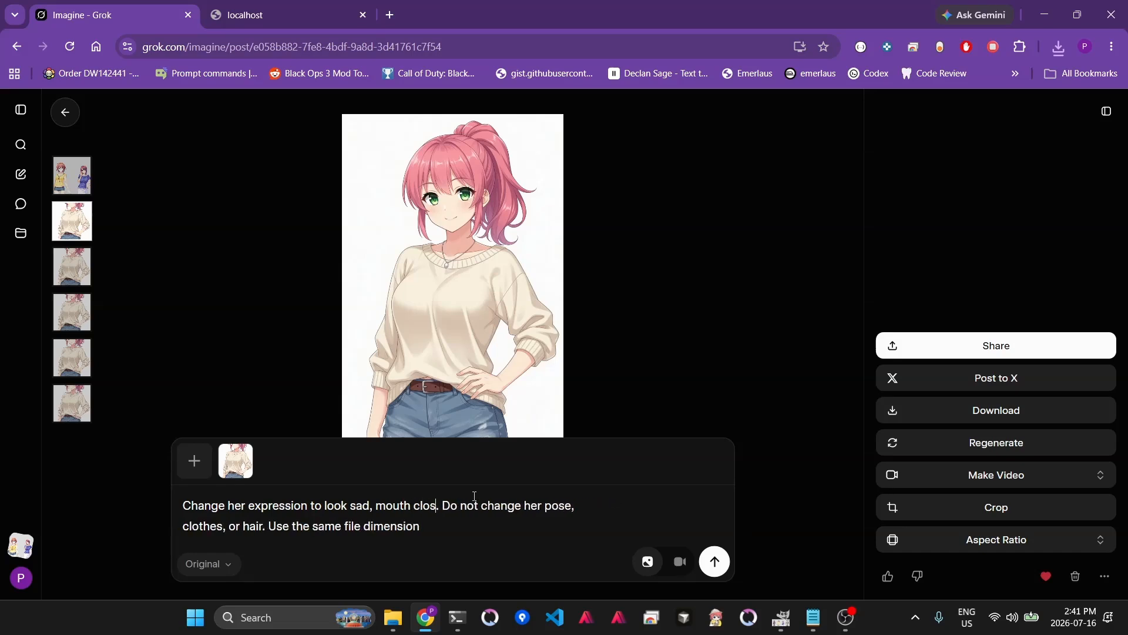
pyautogui.click(714, 562)
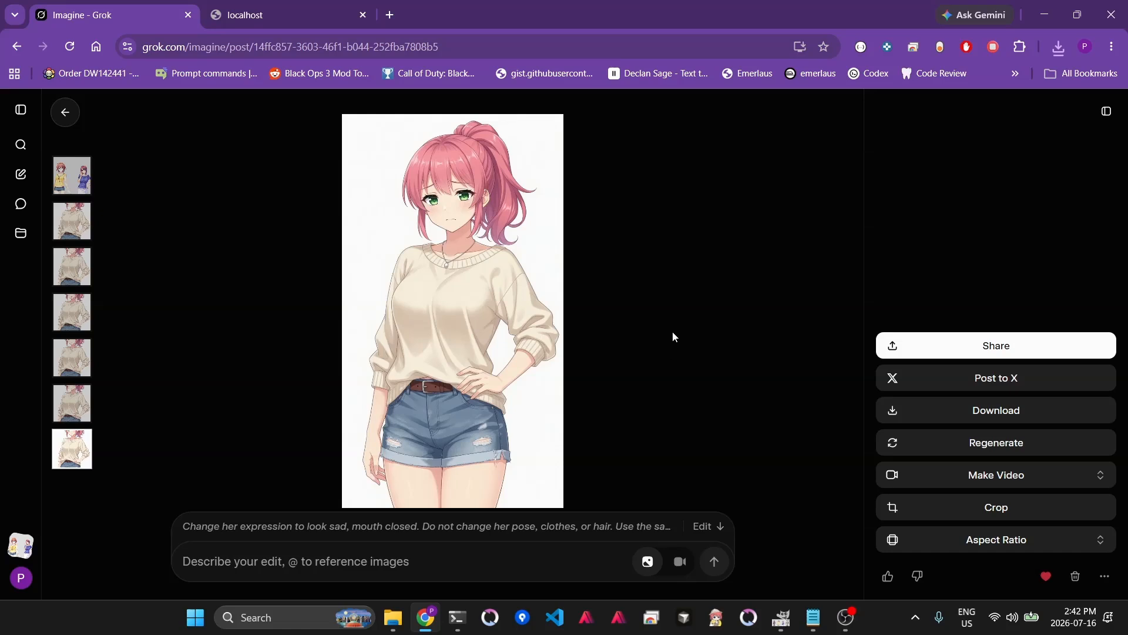
# - Download the sad result and browse to the Downloads folder in File Explorer
pyautogui.click(1006, 411)
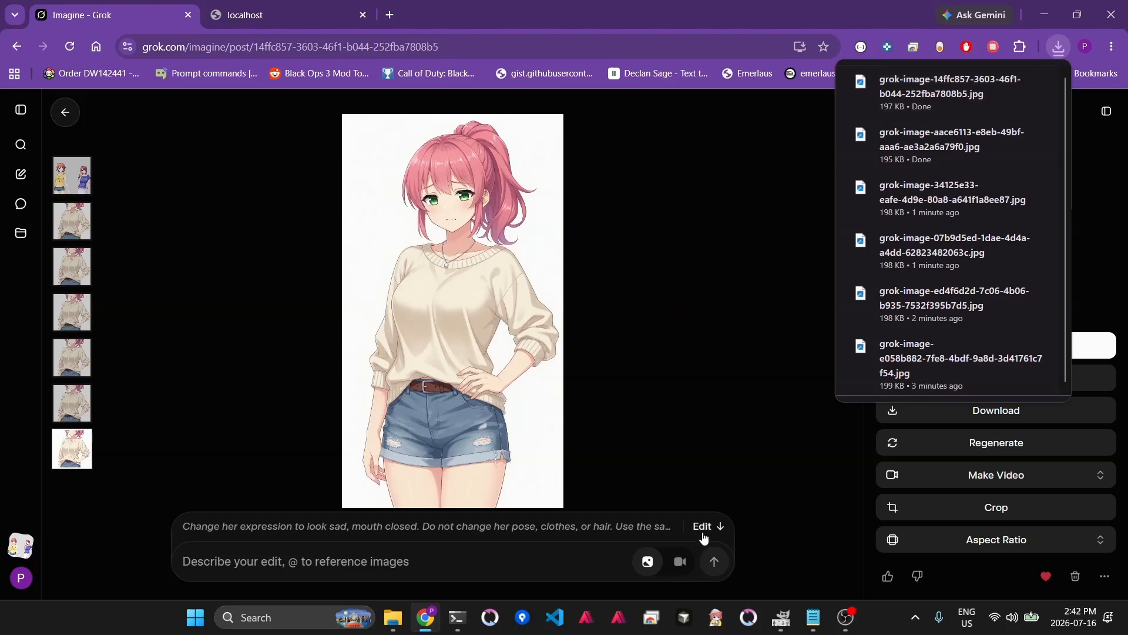
pyautogui.moveTo(392, 617)
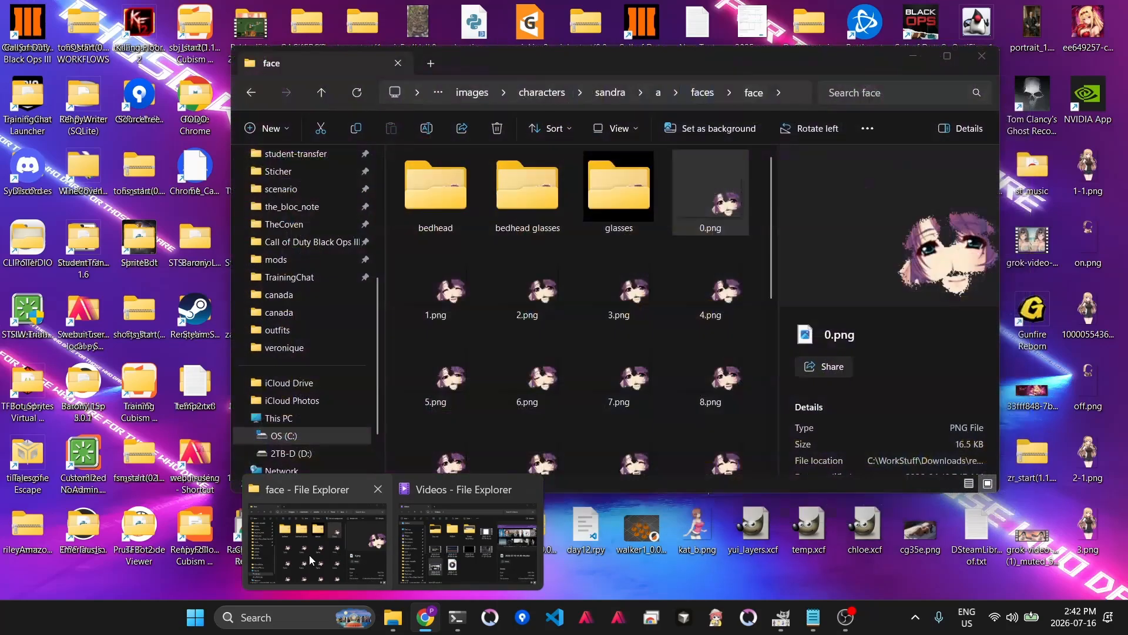
pyautogui.click(309, 555)
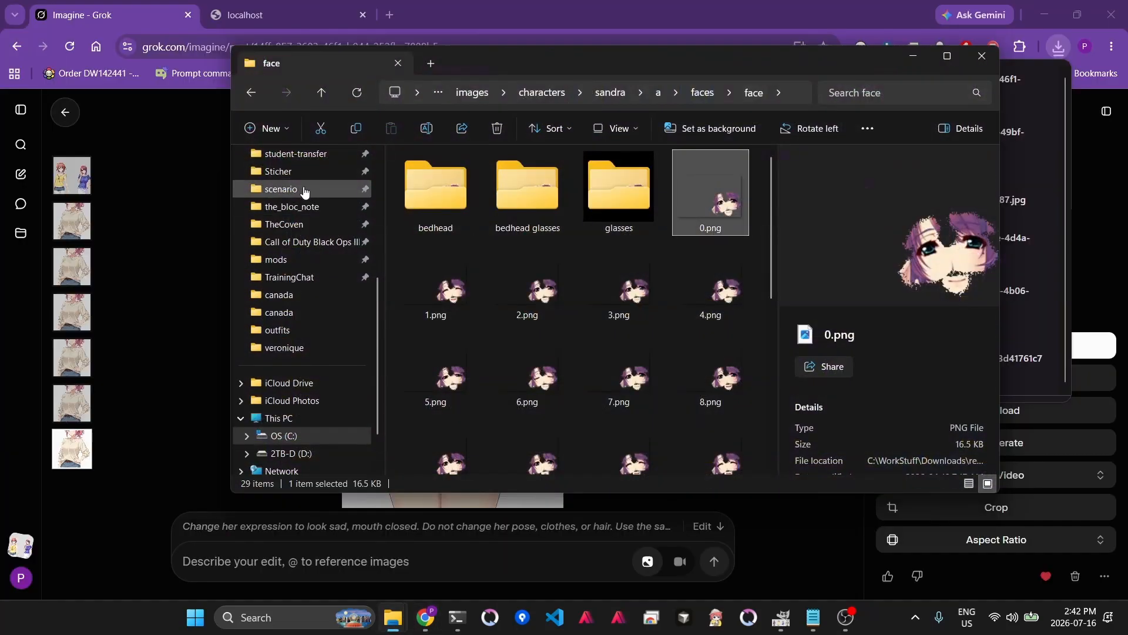
pyautogui.scroll(4, 294, 282)
pyautogui.click(322, 267)
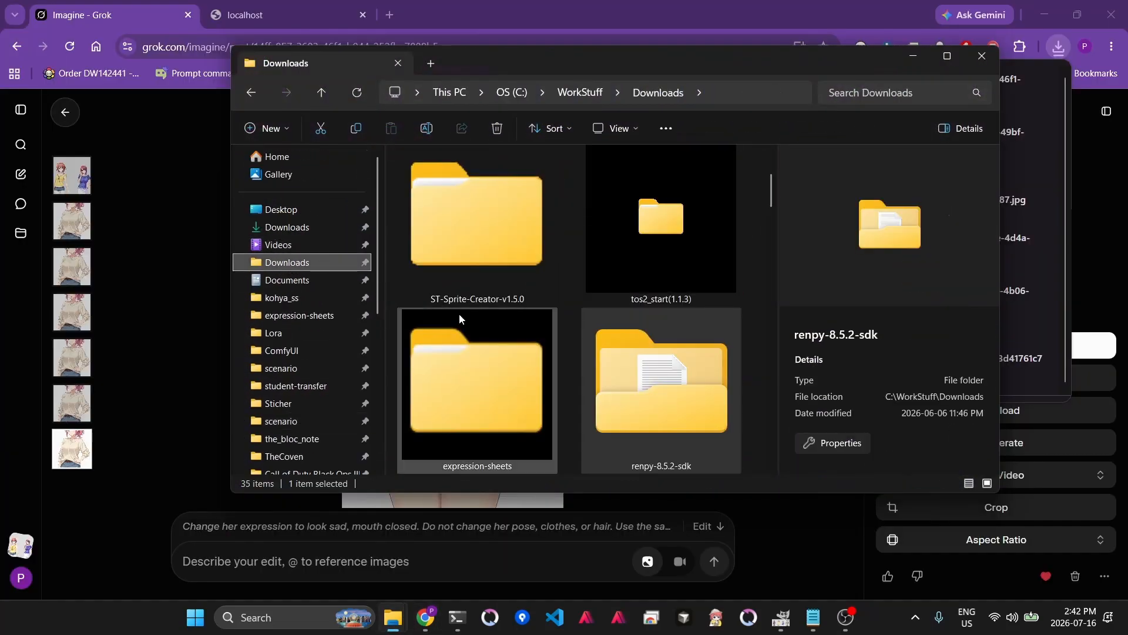
pyautogui.scroll(-5, 432, 301)
pyautogui.scroll(-3, 575, 413)
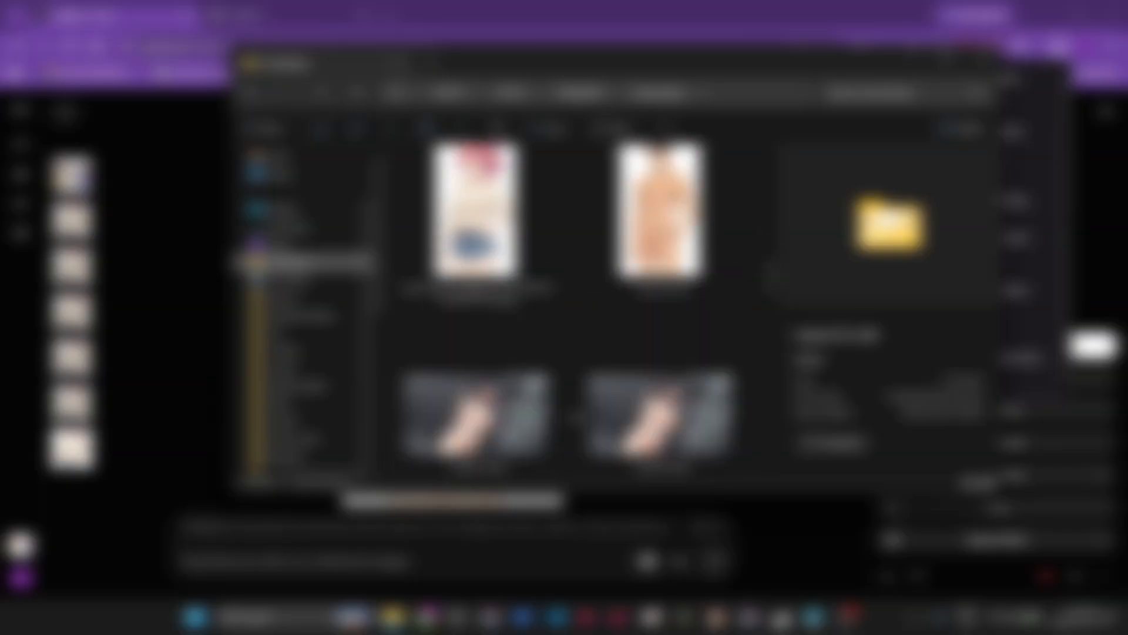
pyautogui.scroll(3, 574, 413)
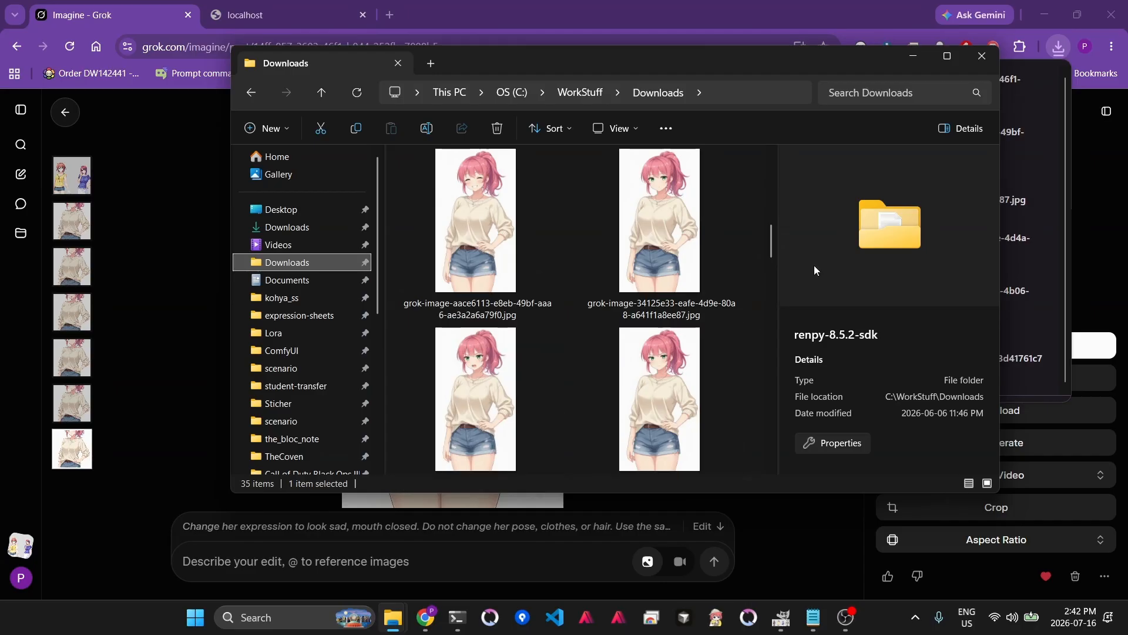
pyautogui.moveTo(774, 247); pyautogui.dragTo(760, 259)
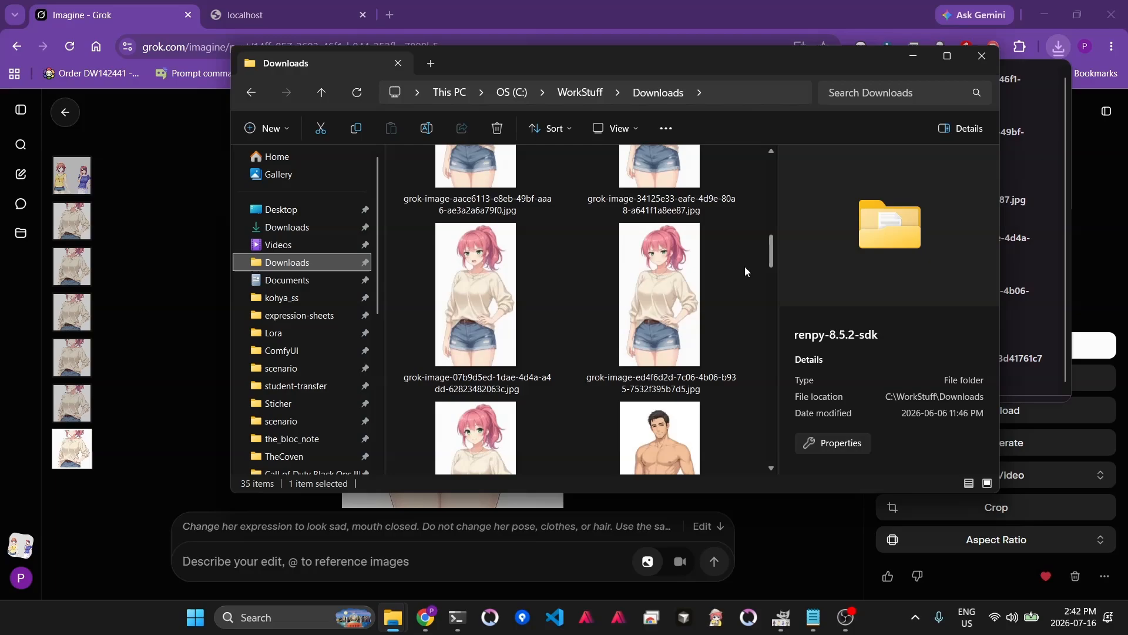
# - Drag the five downloaded expression images into the GIMP document of the original character as layers
pyautogui.click(467, 424)
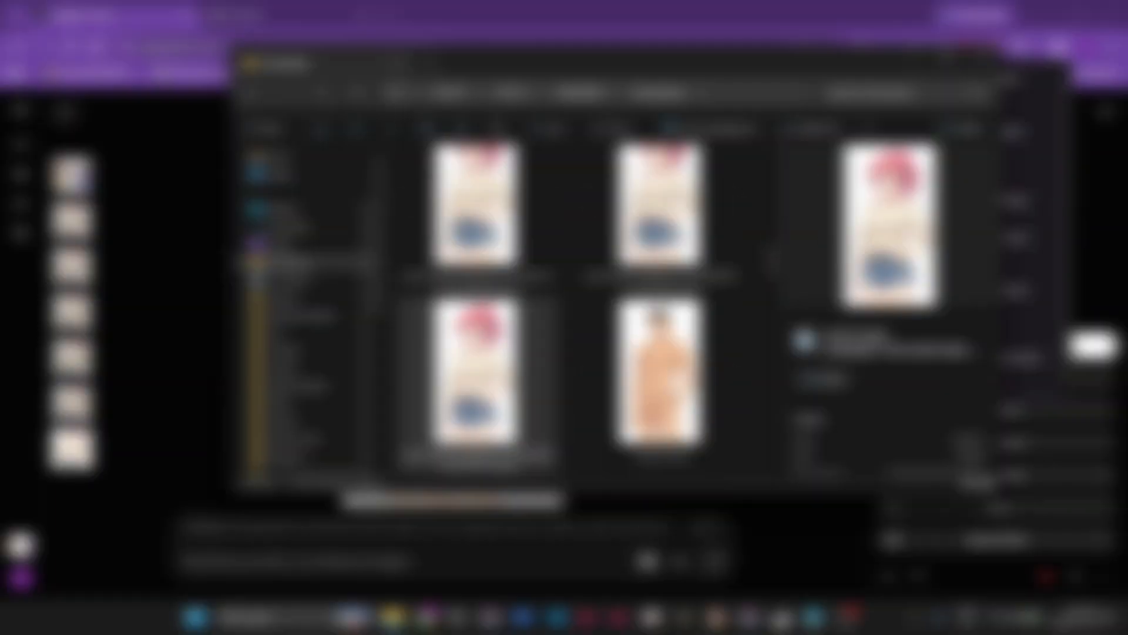
pyautogui.rightClick(467, 425)
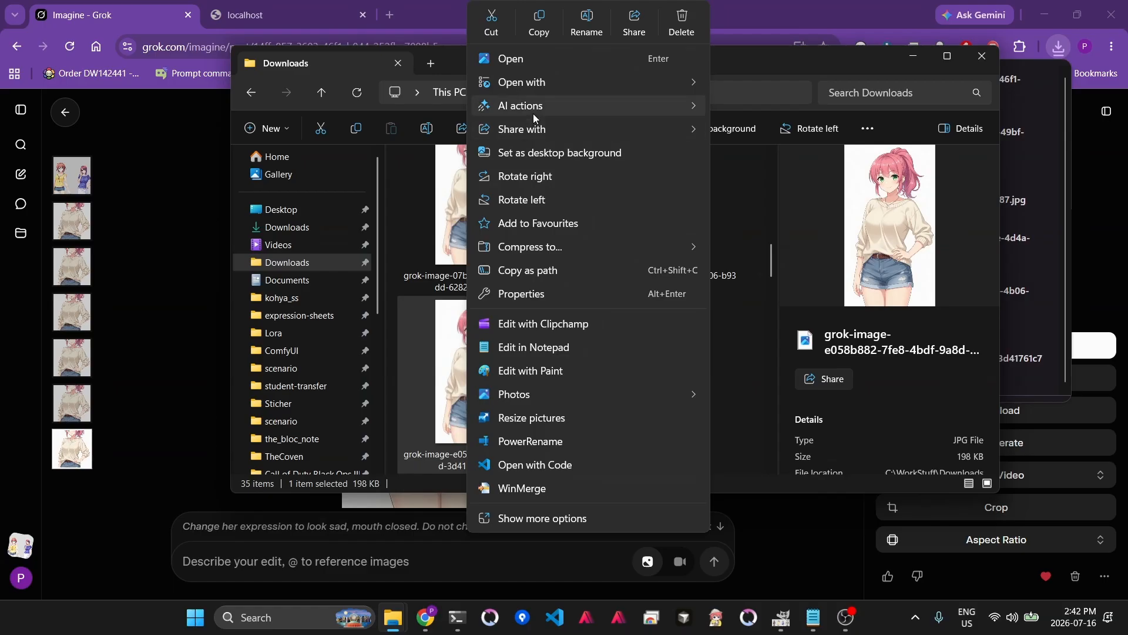
pyautogui.moveTo(540, 86)
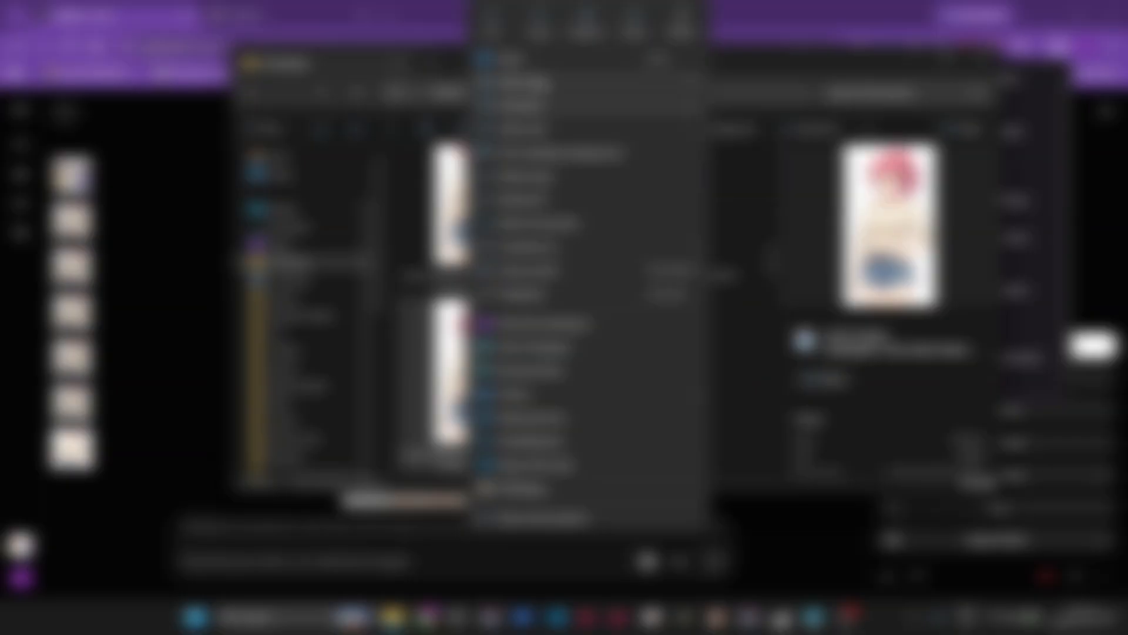
pyautogui.click(753, 86)
pyautogui.scroll(2, 669, 312)
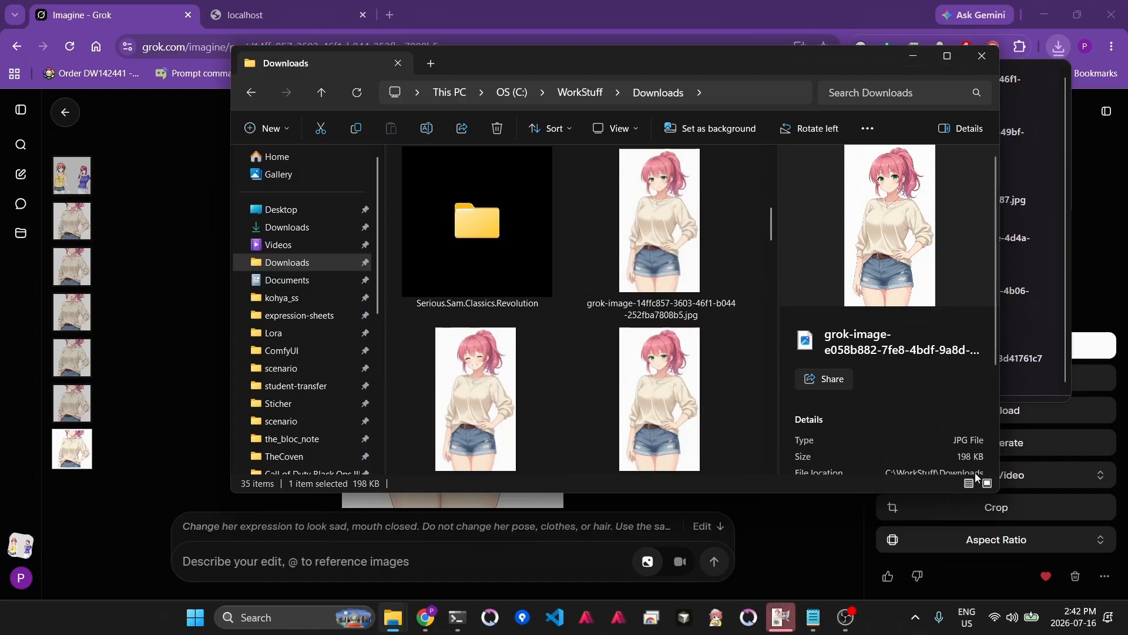
pyautogui.click(780, 622)
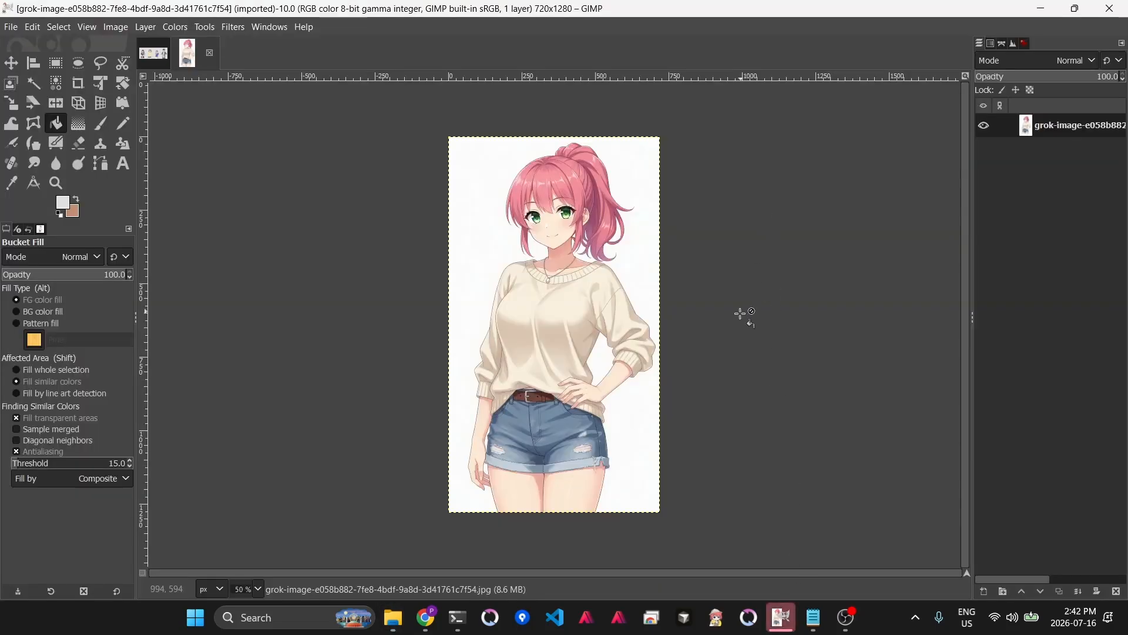
pyautogui.moveTo(389, 631)
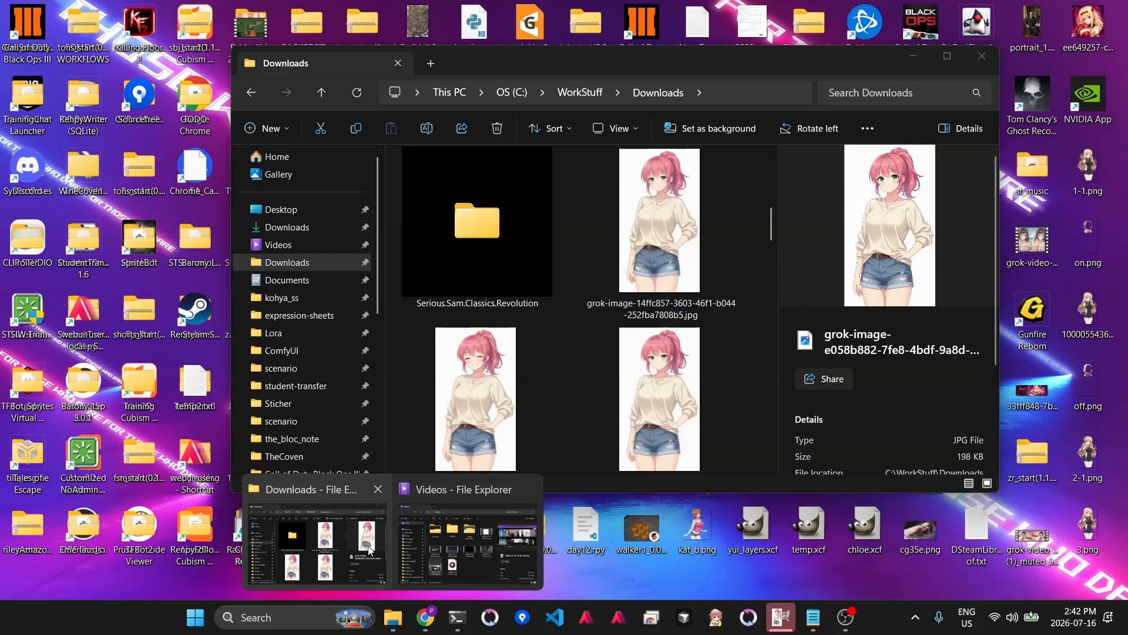
pyautogui.click(377, 540)
pyautogui.scroll(-5, 596, 389)
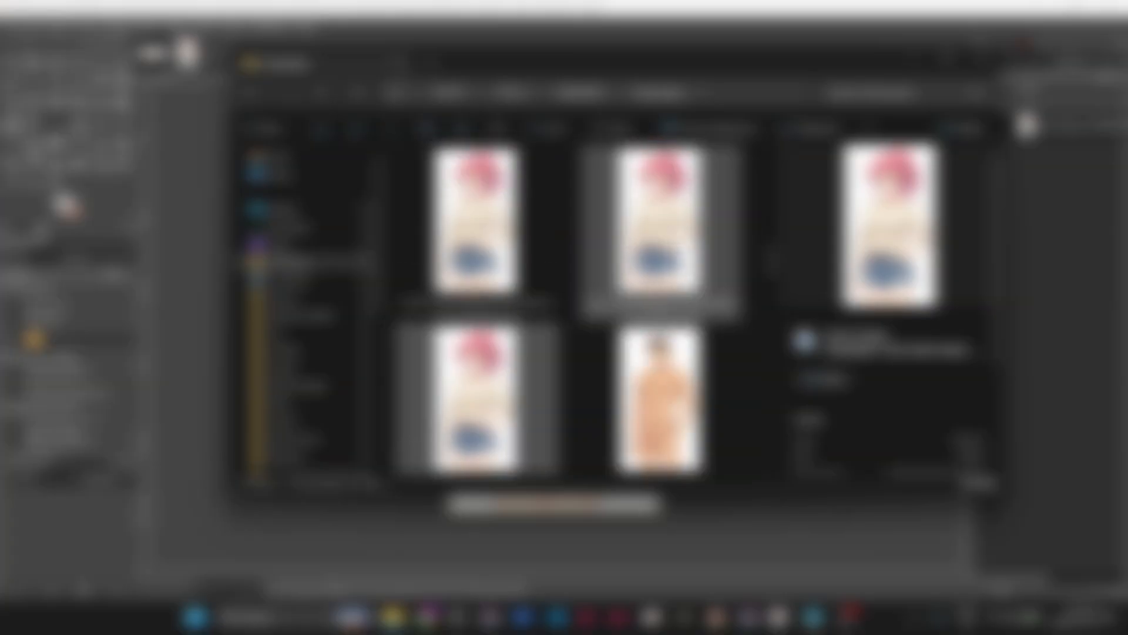
pyautogui.scroll(3, 566, 333)
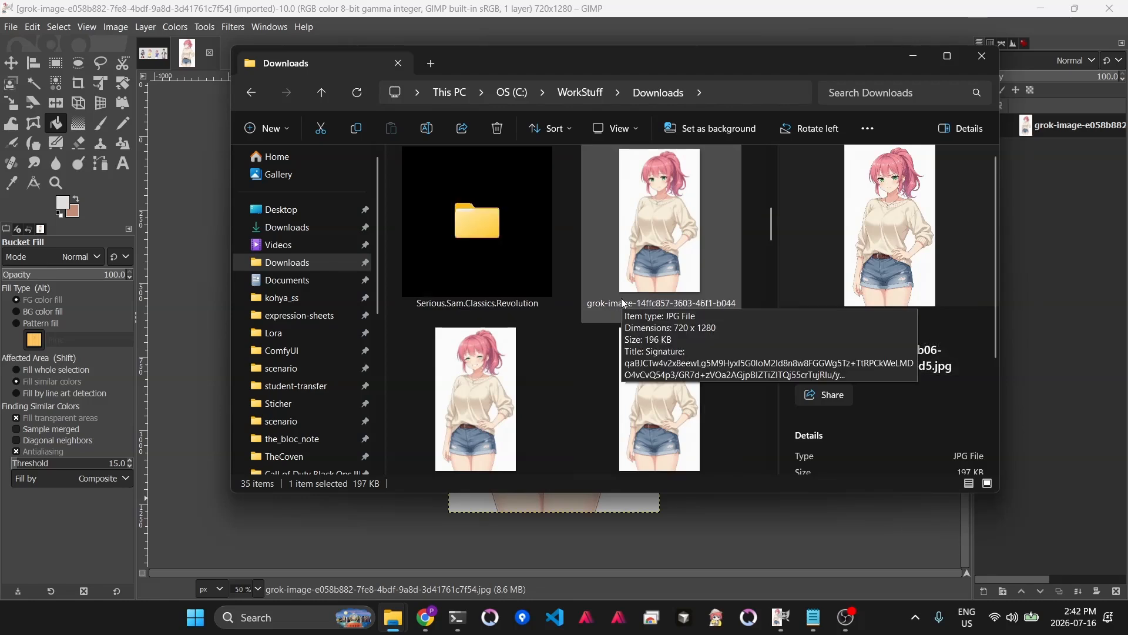
pyautogui.keyDown('shift'); pyautogui.click(661, 240); pyautogui.keyUp('shift')
pyautogui.moveTo(654, 209); pyautogui.dragTo(548, 506)
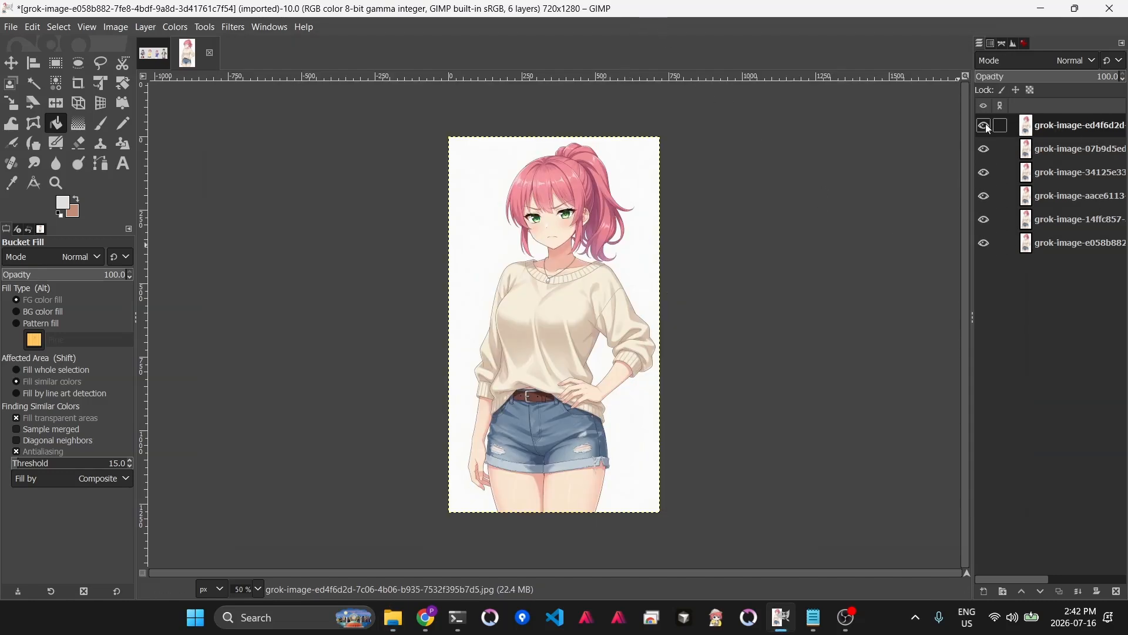
# - Hide the five imported expression layers
pyautogui.click(986, 126)
pyautogui.click(986, 150)
pyautogui.click(985, 174)
pyautogui.click(984, 197)
pyautogui.click(985, 221)
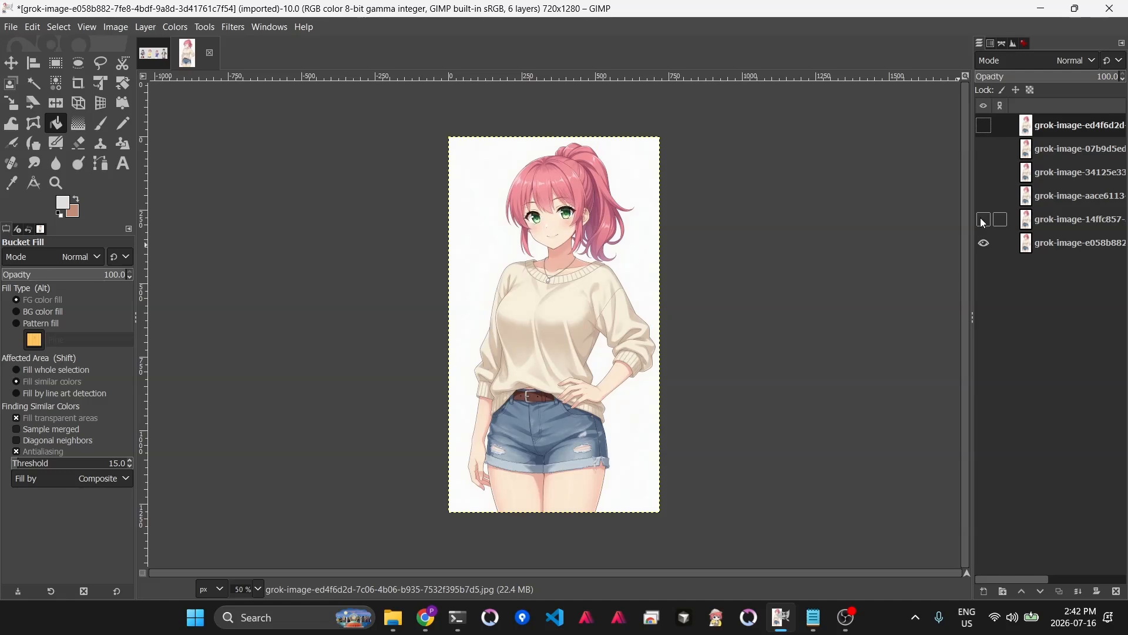
# - Toggle the expression layers' visibility one by one to compare each against the original character
pyautogui.click(1068, 245)
pyautogui.click(989, 221)
pyautogui.click(988, 221)
pyautogui.click(988, 221)
pyautogui.click(987, 220)
pyautogui.click(988, 221)
pyautogui.click(988, 221)
pyautogui.click(988, 221)
pyautogui.click(985, 197)
pyautogui.click(985, 198)
pyautogui.click(985, 198)
pyautogui.click(986, 175)
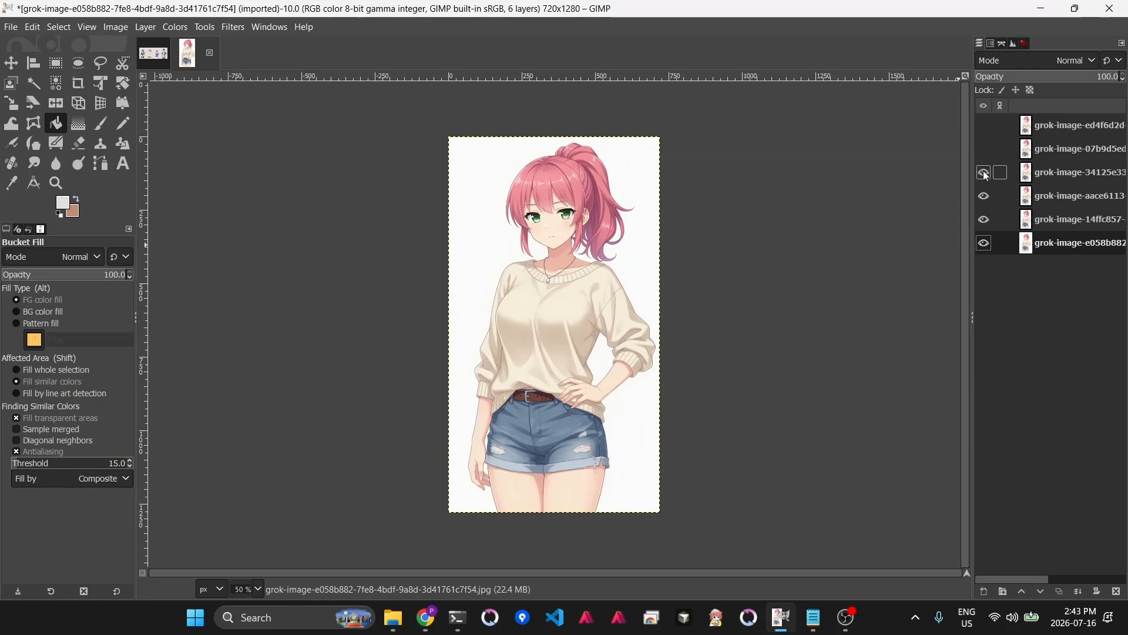
pyautogui.click(986, 151)
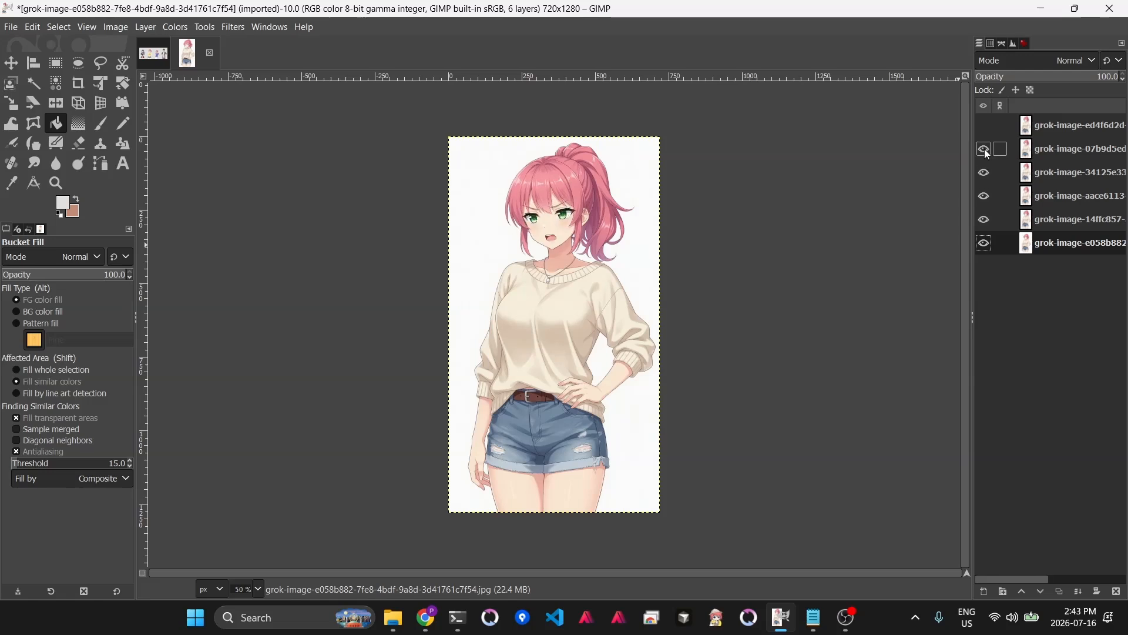
pyautogui.click(986, 151)
pyautogui.click(986, 150)
pyautogui.click(986, 151)
pyautogui.click(985, 127)
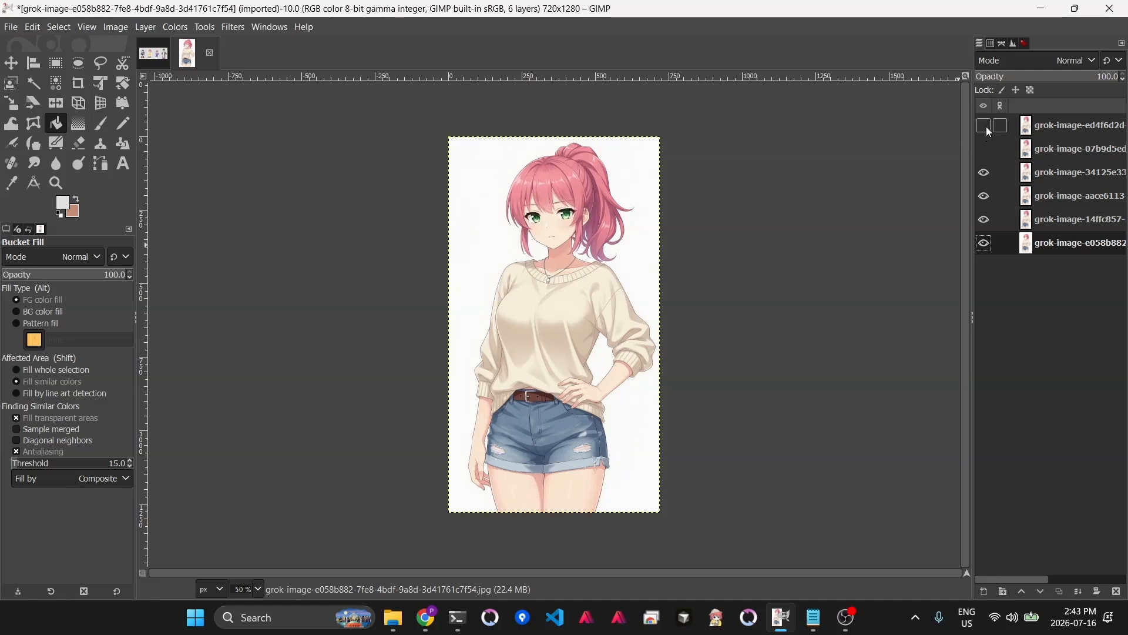
# - Move the happy layer below the annoyed layer, then select the annoyed layer and nudge it right with the Move tool
pyautogui.moveTo(1043, 128); pyautogui.dragTo(1052, 165)
pyautogui.click(986, 127)
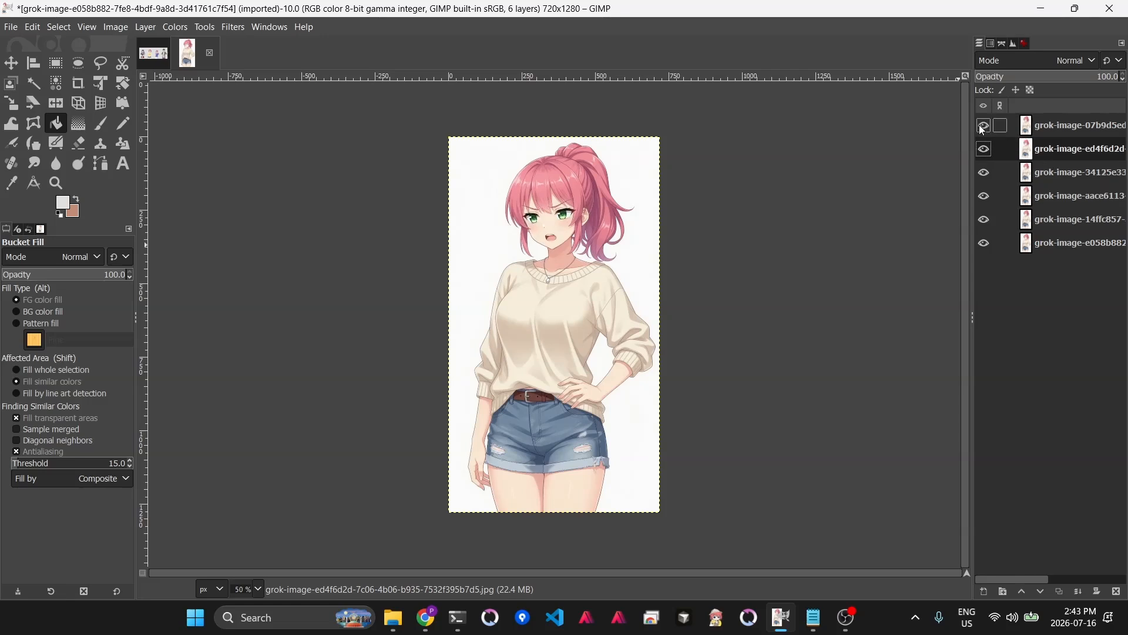
pyautogui.click(1055, 127)
pyautogui.click(10, 63)
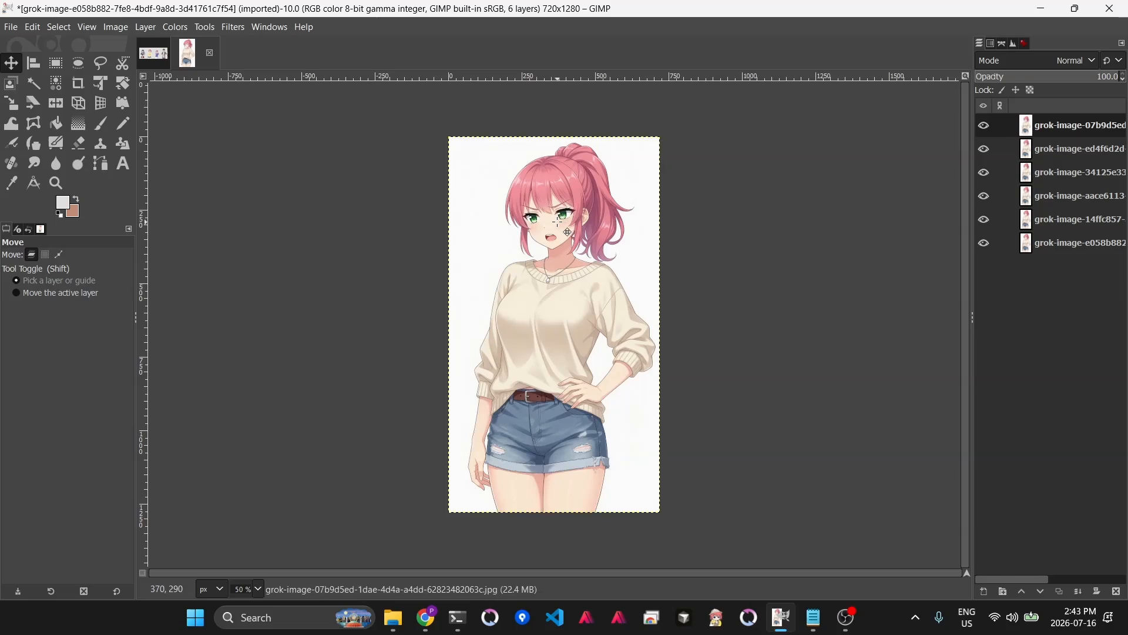
pyautogui.press('Right')
pyautogui.press('Right')
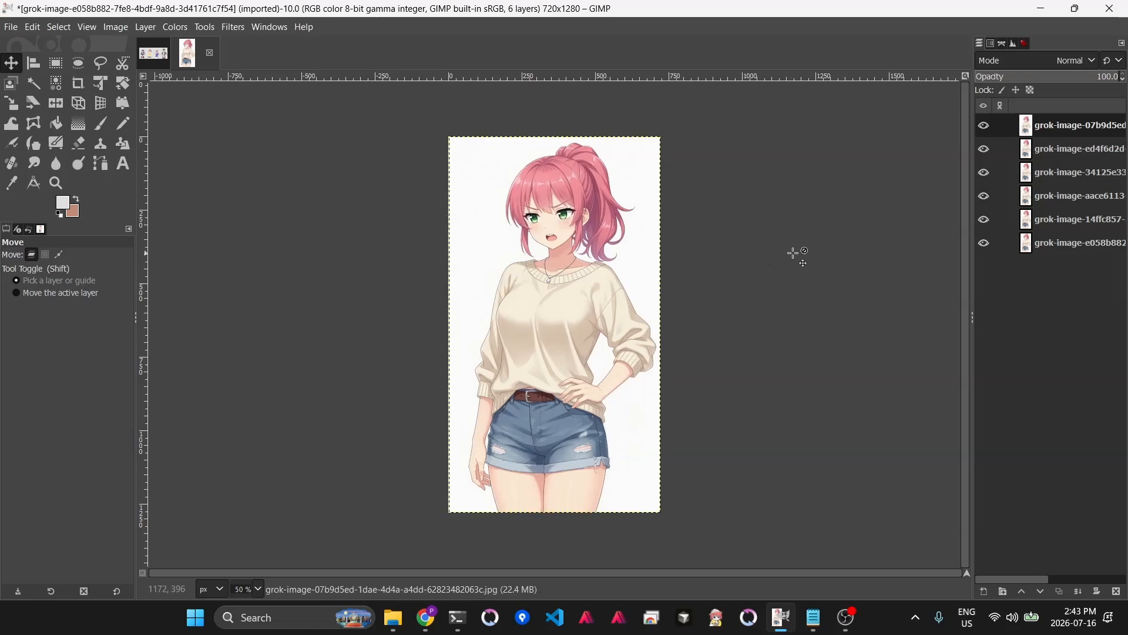
# - Toggle the annoyed layer's visibility repeatedly to check its alignment with the layers beneath
pyautogui.click(985, 127)
pyautogui.click(986, 126)
pyautogui.click(985, 126)
pyautogui.click(985, 126)
pyautogui.click(985, 126)
pyautogui.click(986, 127)
pyautogui.click(986, 127)
pyautogui.click(985, 126)
pyautogui.click(985, 126)
pyautogui.click(985, 126)
pyautogui.click(985, 126)
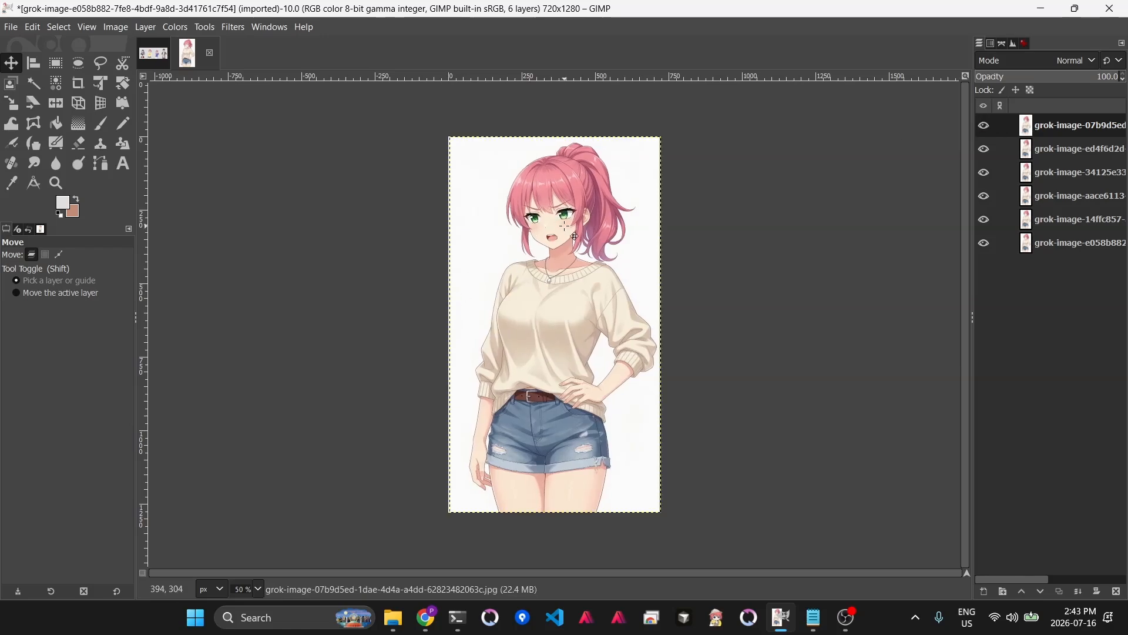
pyautogui.click(987, 131)
pyautogui.click(987, 130)
pyautogui.click(986, 130)
pyautogui.click(987, 130)
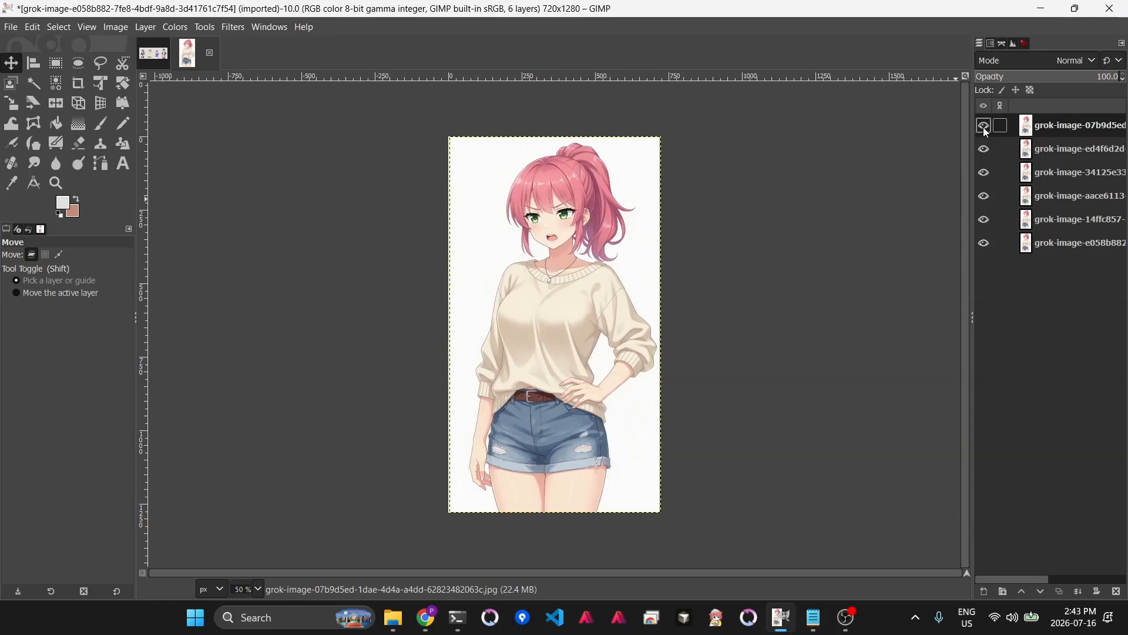
pyautogui.click(987, 131)
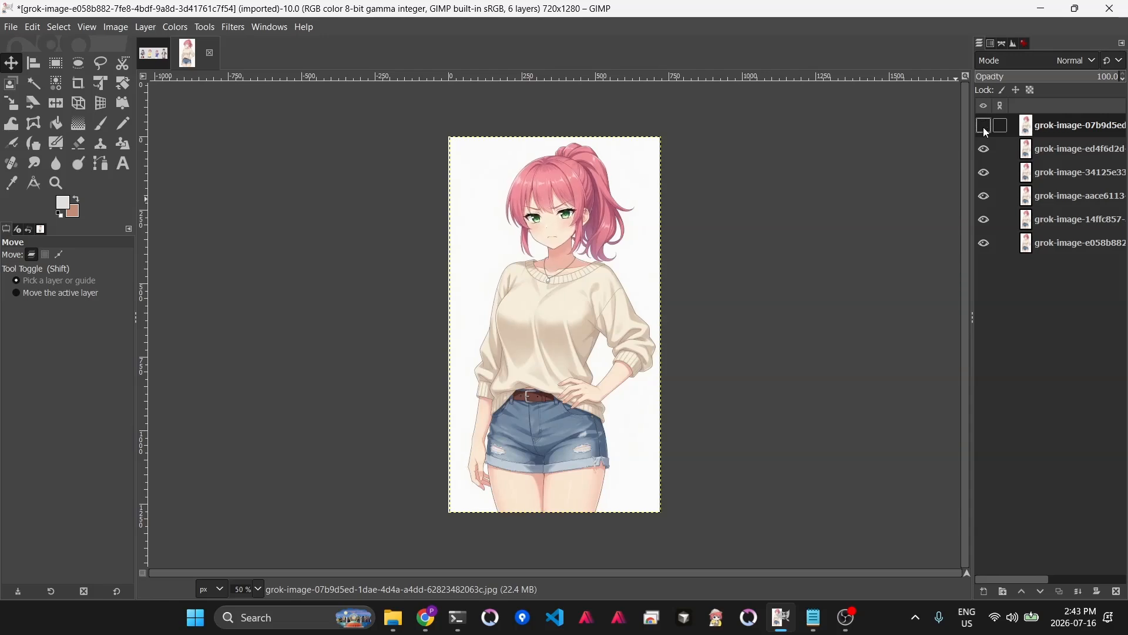
# - Select the sad expression layer, activate the Free Select tool, and zoom in on the character's face
pyautogui.click(1052, 244)
pyautogui.click(101, 63)
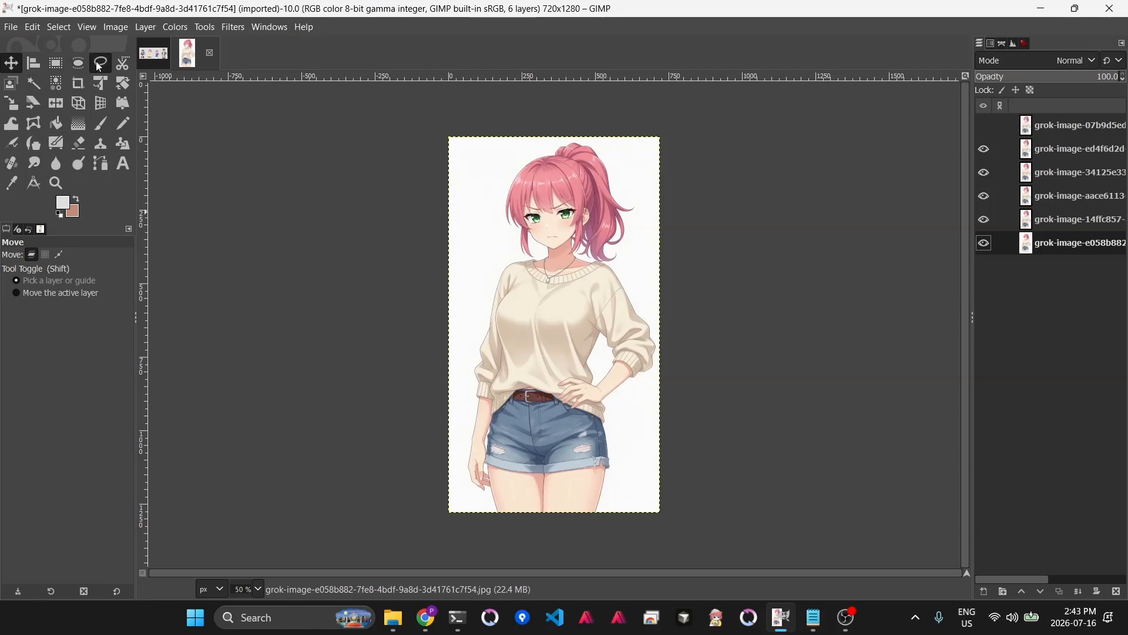
pyautogui.click(1061, 220)
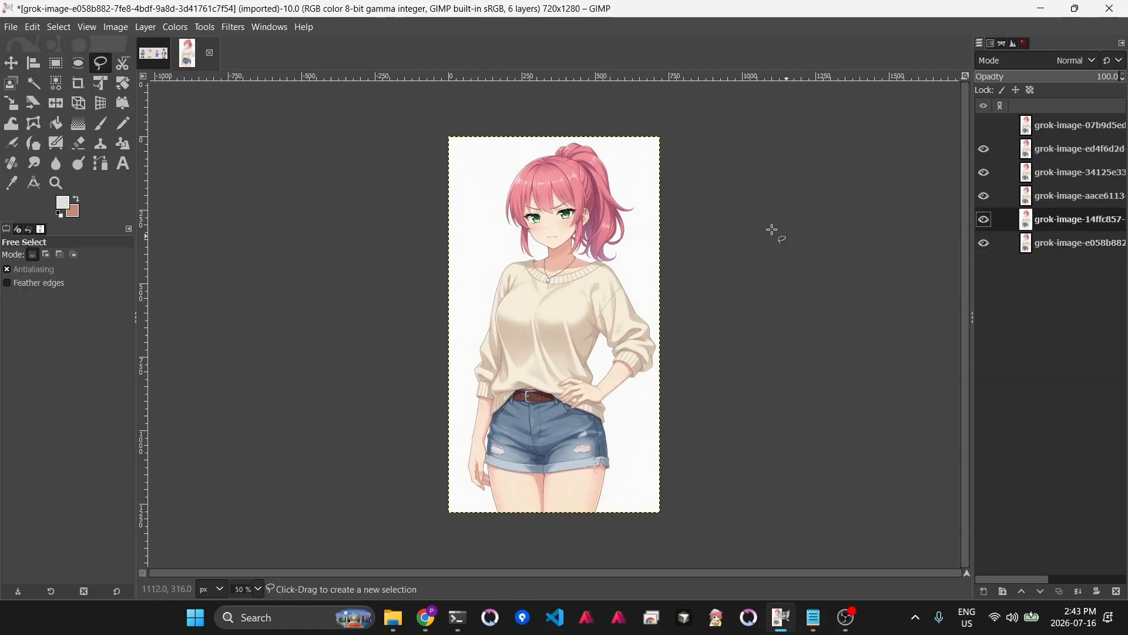
pyautogui.press('3')
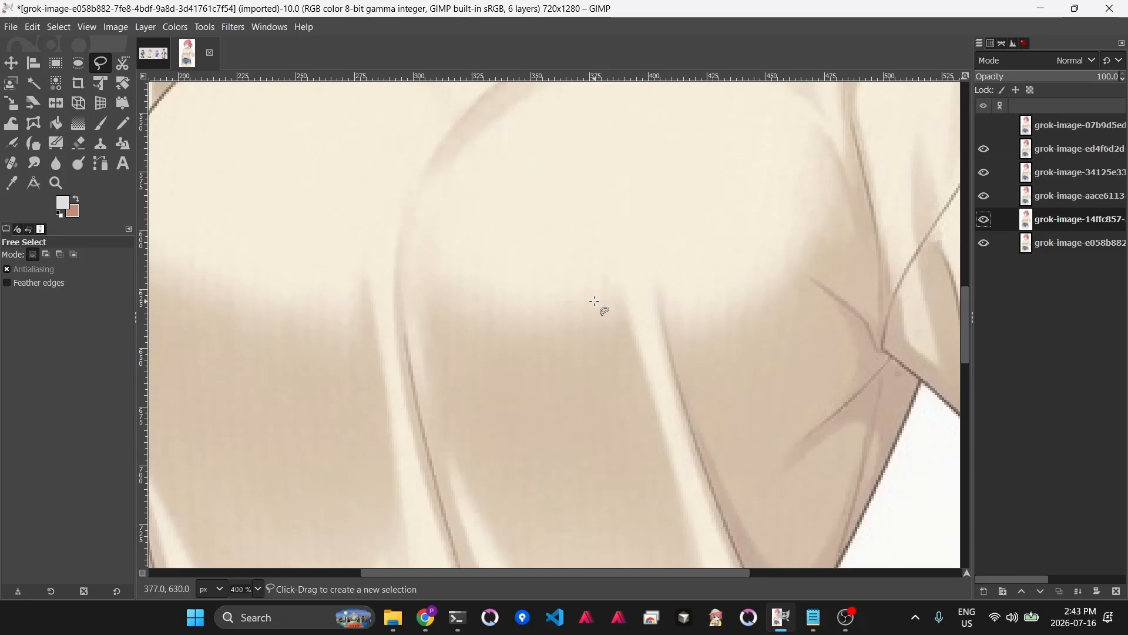
pyautogui.press('2')
pyautogui.scroll(1, 604, 292)
pyautogui.scroll(5, 605, 293)
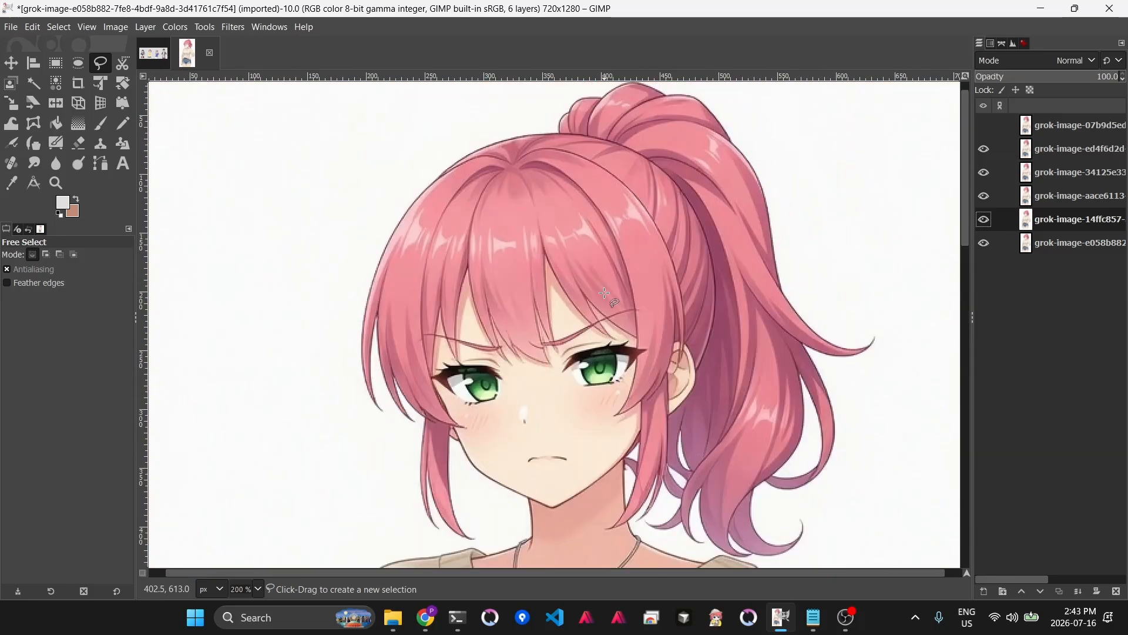
# - Trace a Free Select polygon around the character's face on the sad expression layer
pyautogui.click(554, 505)
pyautogui.click(573, 496)
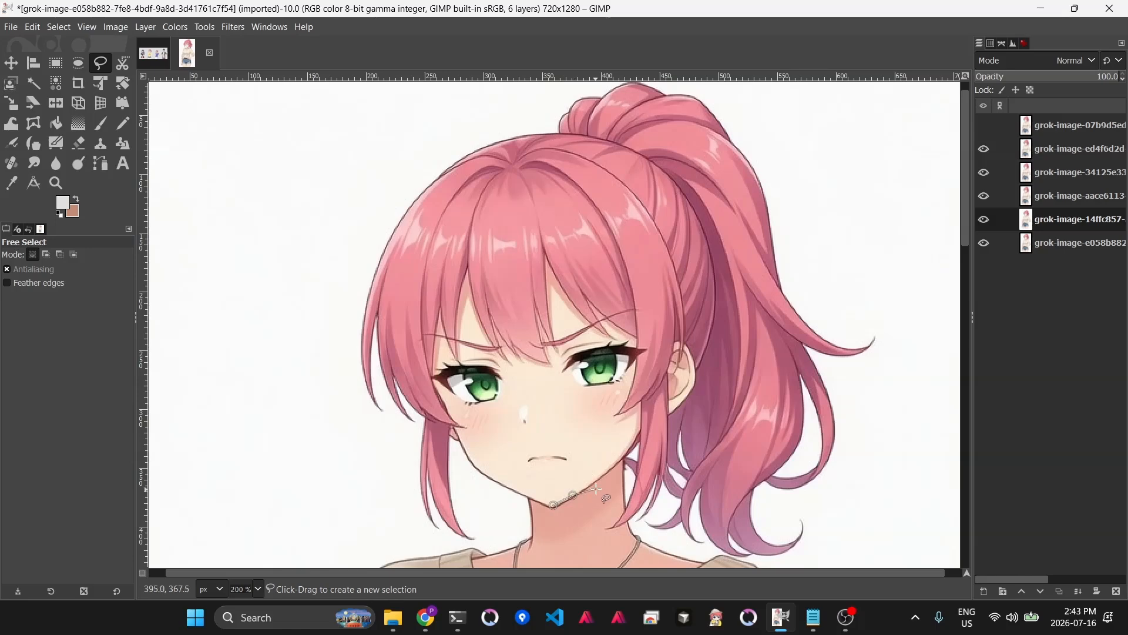
pyautogui.click(626, 451)
pyautogui.click(661, 403)
pyautogui.click(672, 386)
pyautogui.moveTo(674, 346)
pyautogui.mouseDown()
pyautogui.moveTo(658, 281)
pyautogui.moveTo(623, 257)
pyautogui.moveTo(527, 255)
pyautogui.moveTo(466, 269)
pyautogui.moveTo(422, 289)
pyautogui.moveTo(410, 320)
pyautogui.moveTo(417, 377)
pyautogui.moveTo(458, 430)
pyautogui.mouseUp()
pyautogui.click(468, 452)
pyautogui.click(482, 469)
pyautogui.click(505, 485)
pyautogui.click(528, 497)
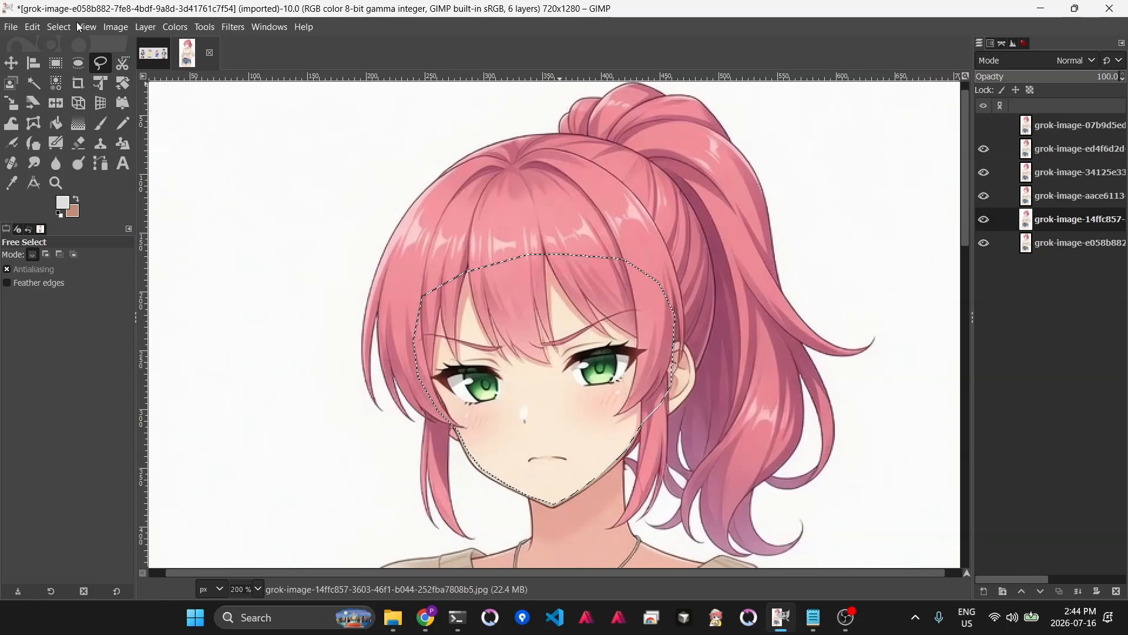
# - Invert the selection so everything outside the face is selected, zooming out to 50%
pyautogui.click(60, 27)
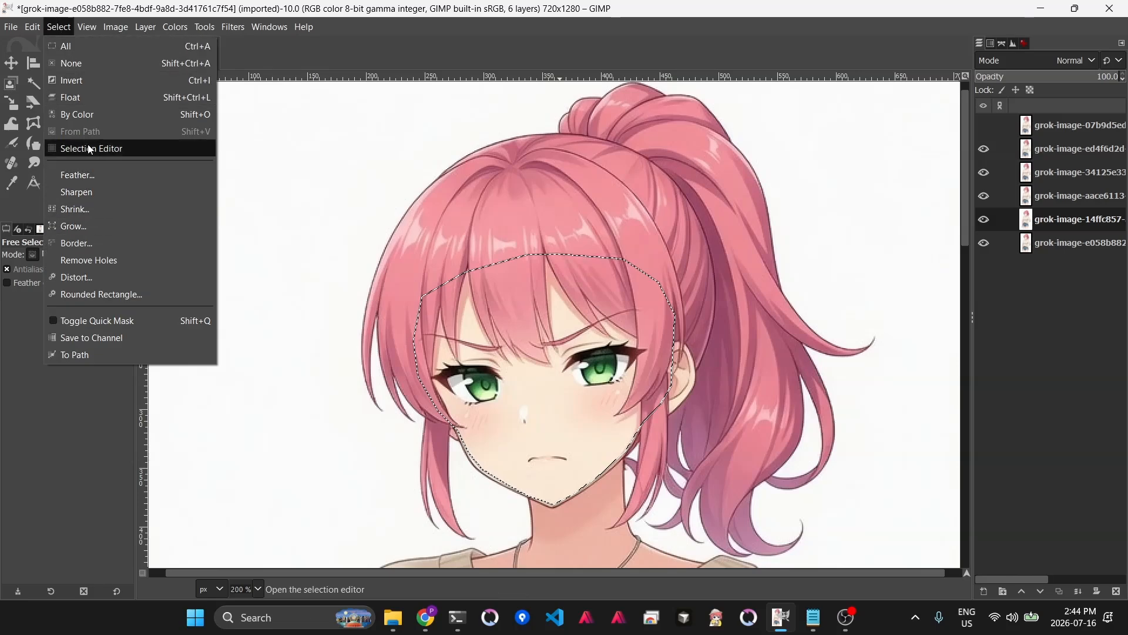
pyautogui.click(101, 80)
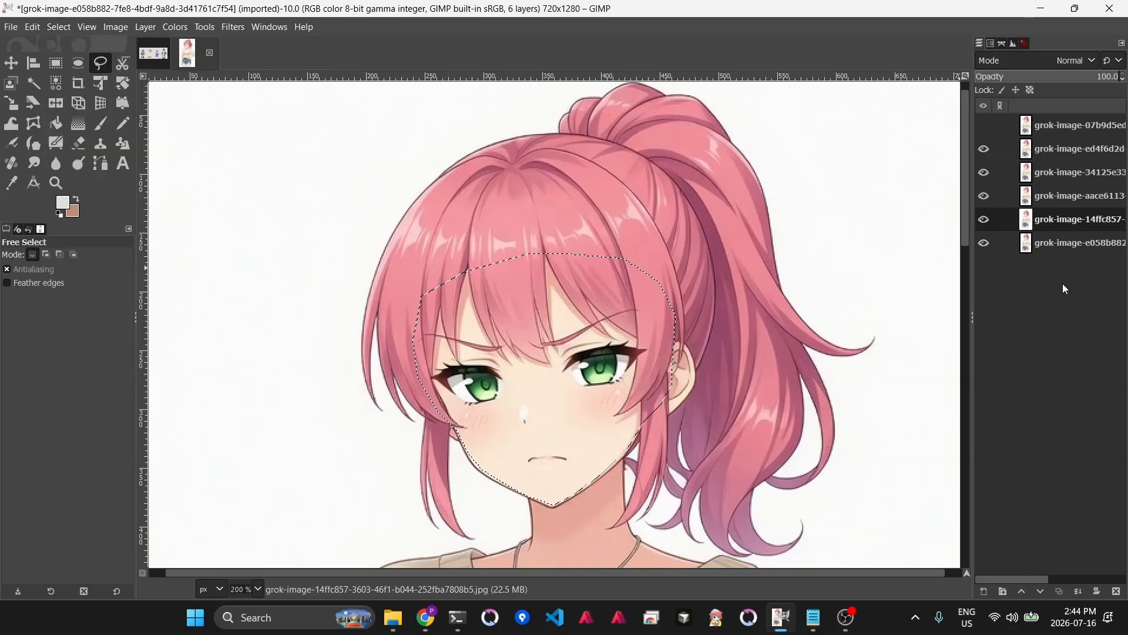
pyautogui.press('1')
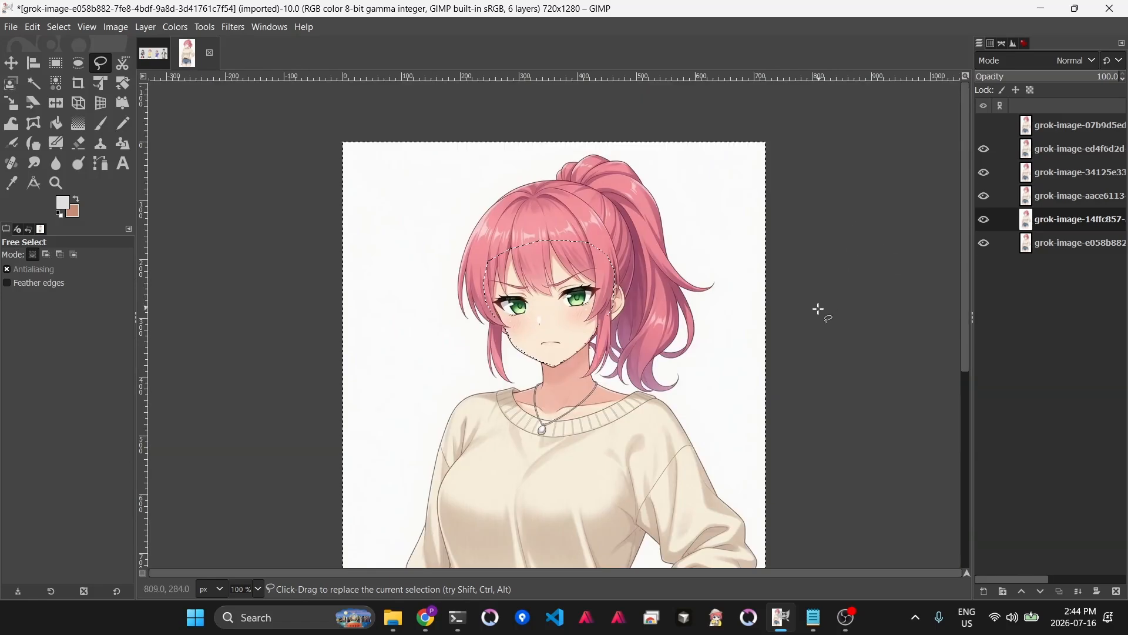
pyautogui.click(259, 588)
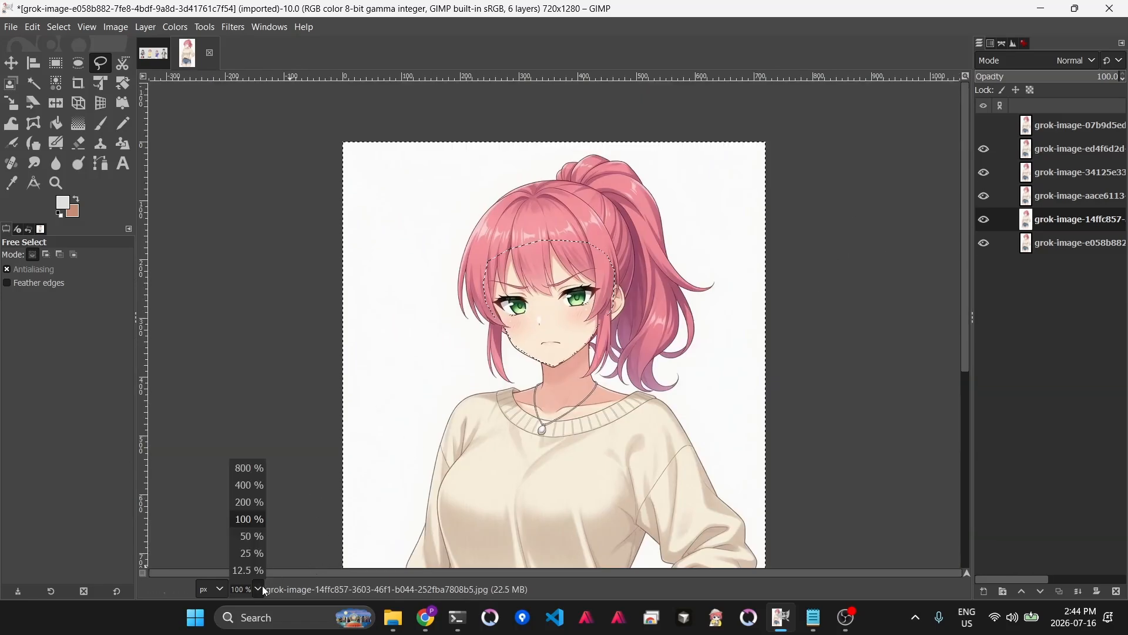
pyautogui.click(249, 535)
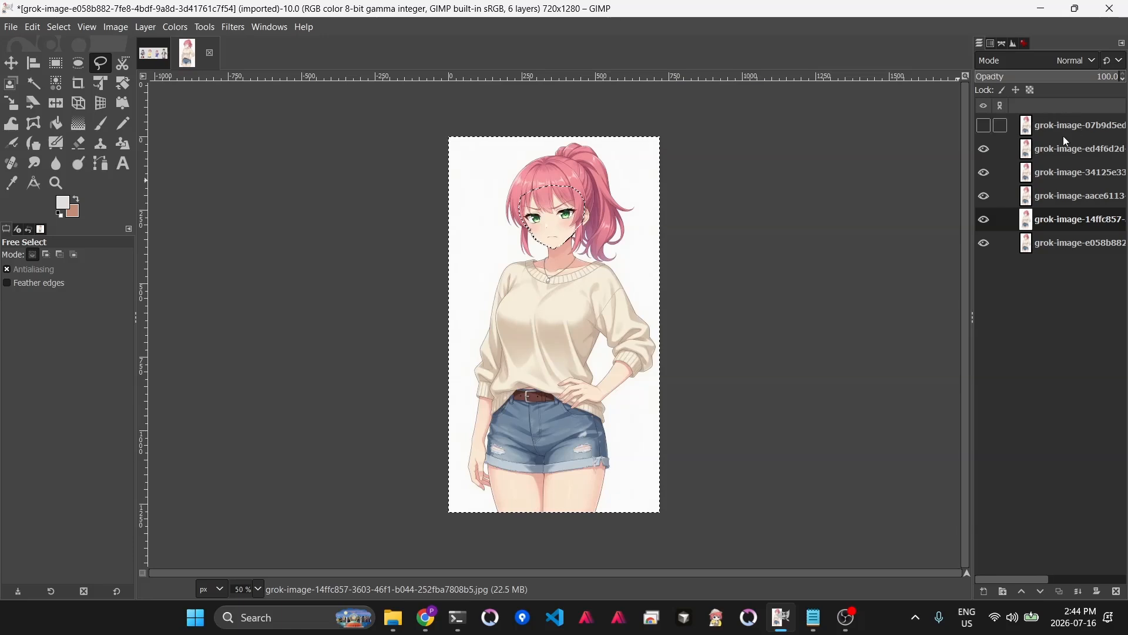
# - Try deleting the area outside the face on the top expression layer, then undo it
pyautogui.click(1053, 151)
pyautogui.press('Delete')
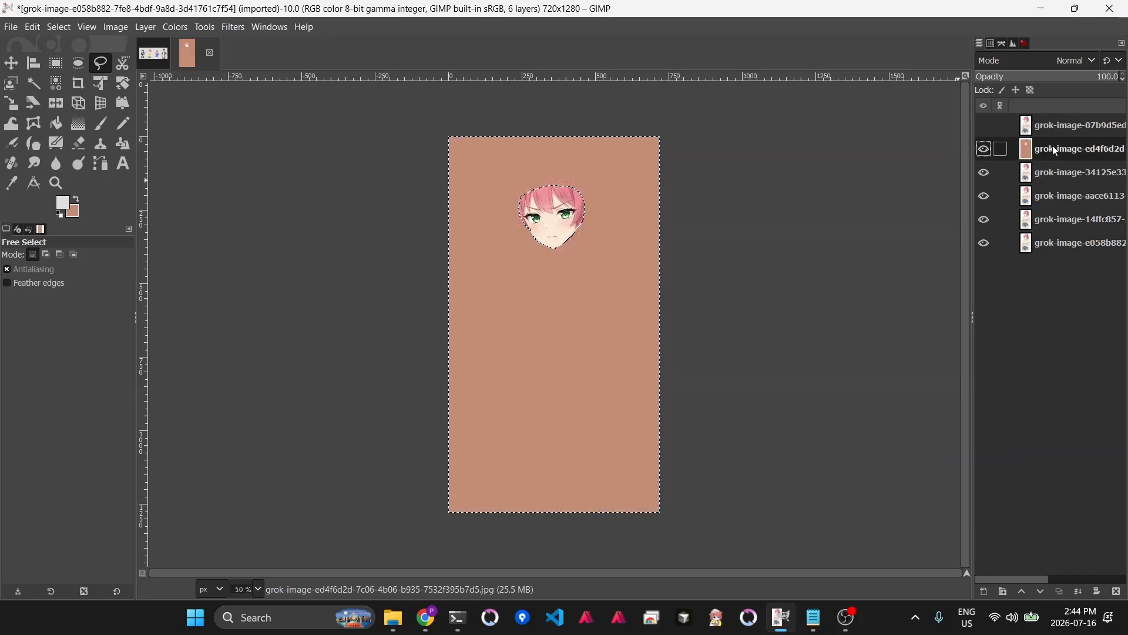
pyautogui.hotkey('ctrl', 'z')
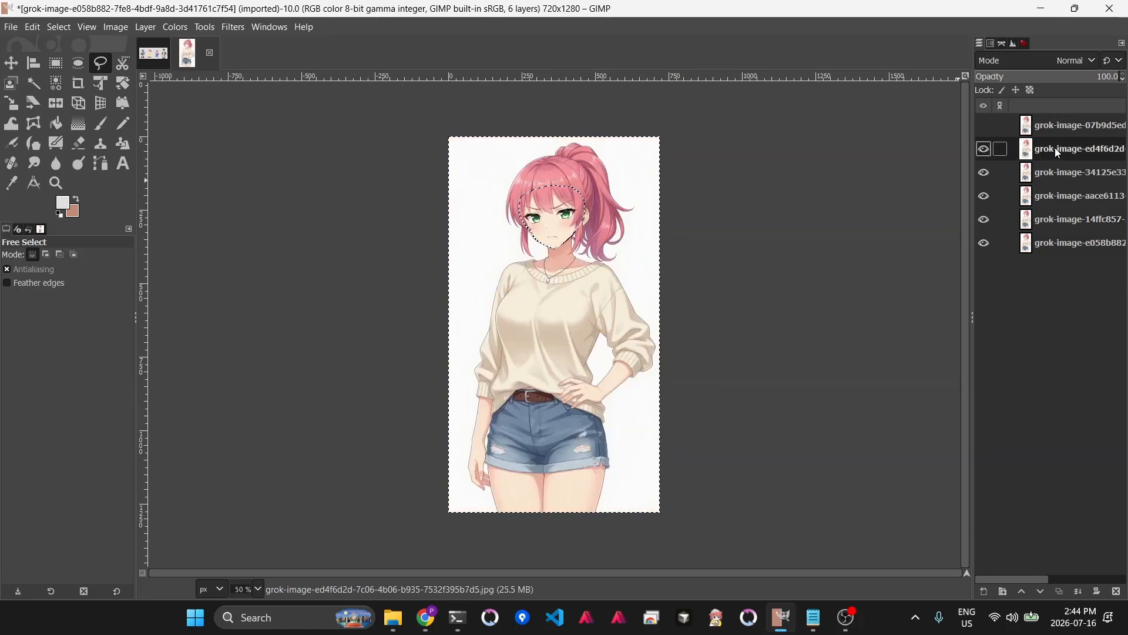
# - Add an alpha channel to every layer in the stack
pyautogui.rightClick(1058, 146)
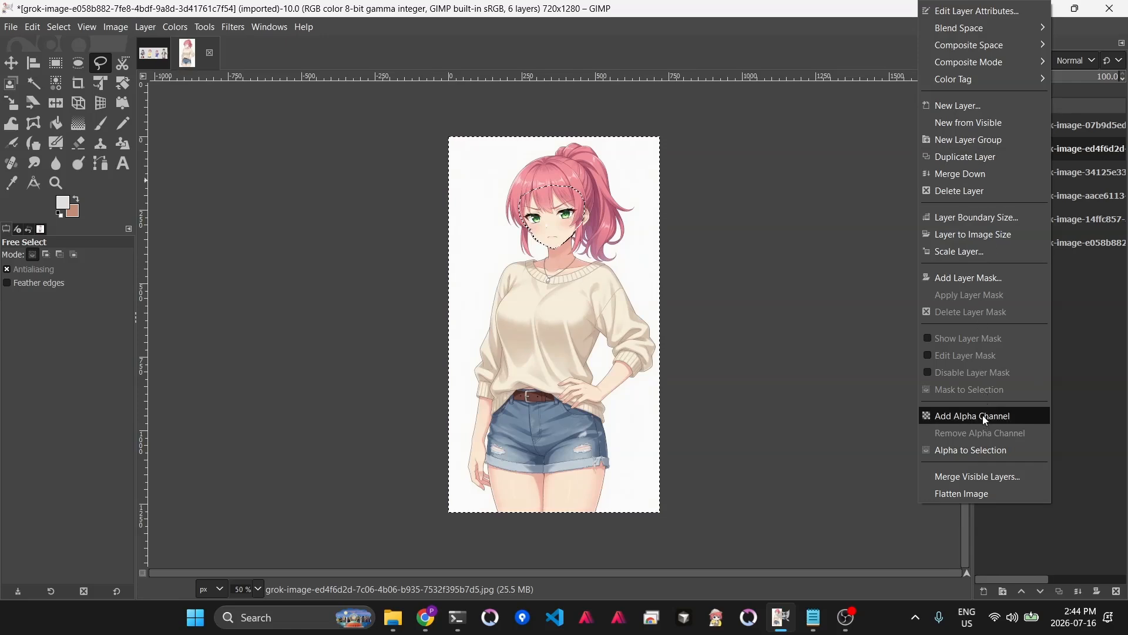
pyautogui.click(985, 416)
pyautogui.rightClick(1054, 171)
pyautogui.click(1067, 173)
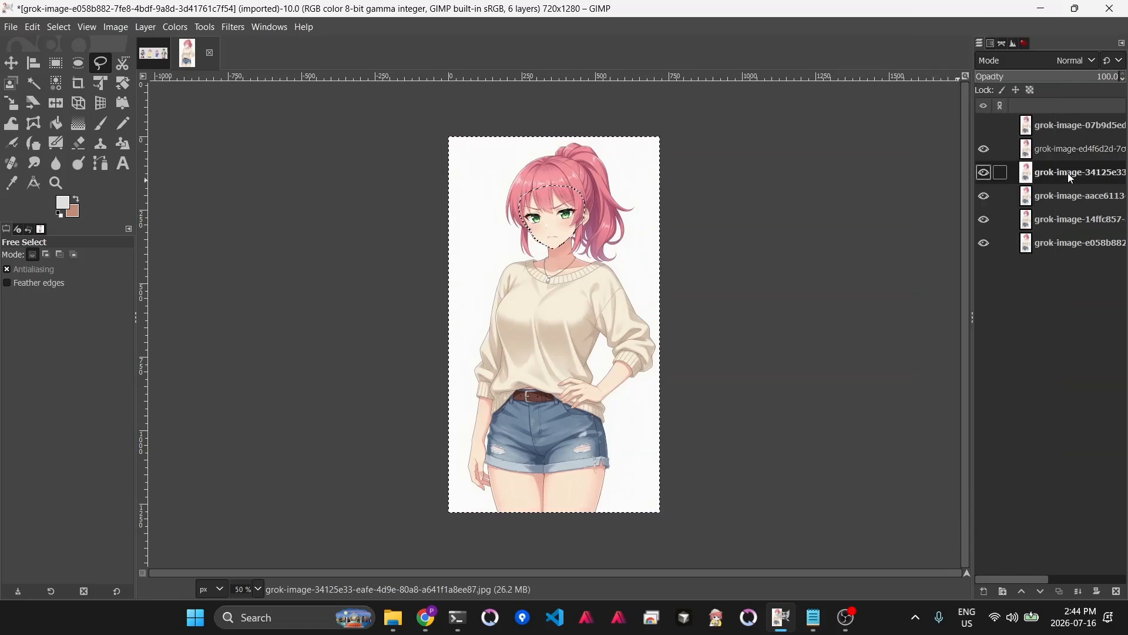
pyautogui.rightClick(1067, 173)
pyautogui.click(993, 415)
pyautogui.click(1050, 202)
pyautogui.rightClick(1048, 196)
pyautogui.click(982, 413)
pyautogui.click(1065, 216)
pyautogui.rightClick(1065, 216)
pyautogui.click(984, 413)
pyautogui.click(1047, 238)
pyautogui.rightClick(1048, 246)
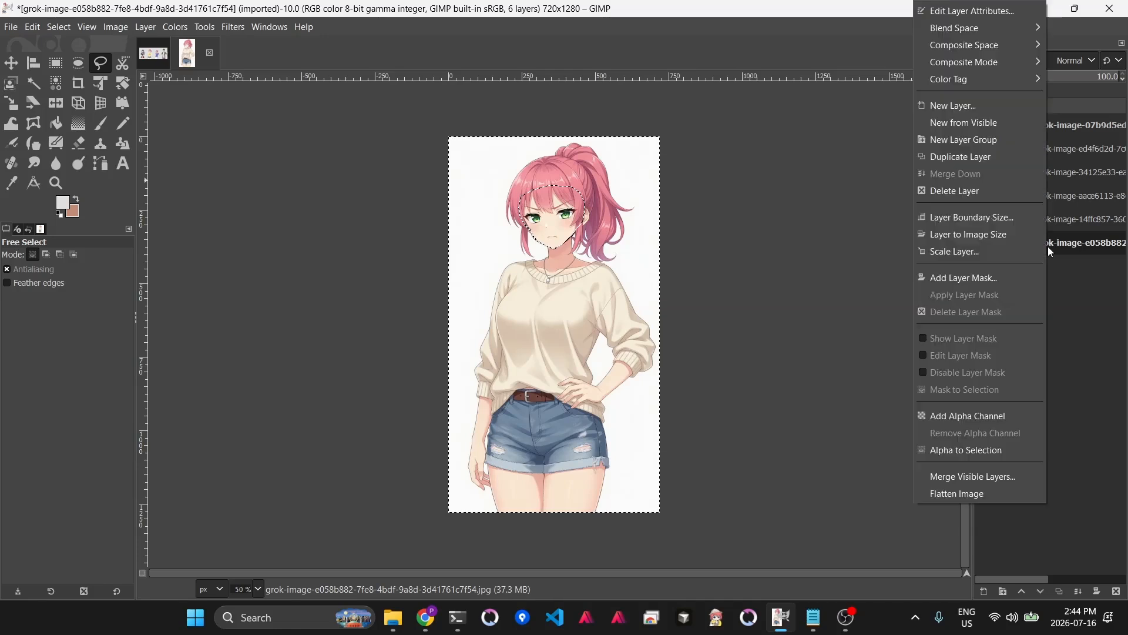
pyautogui.click(981, 415)
pyautogui.click(1054, 126)
pyautogui.rightClick(1054, 126)
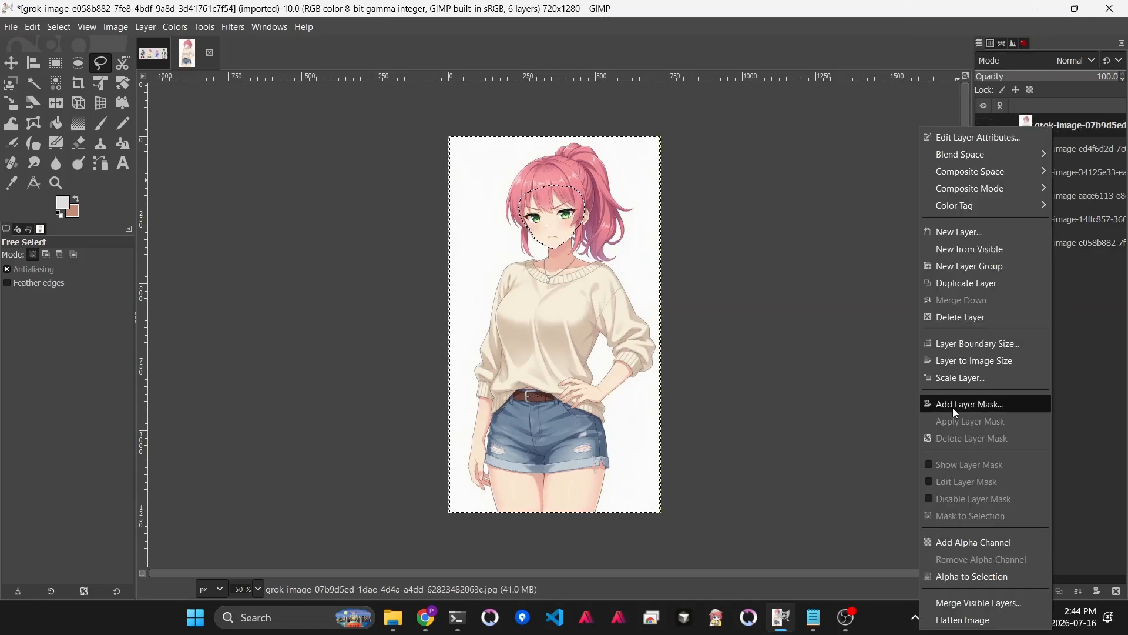
pyautogui.click(975, 542)
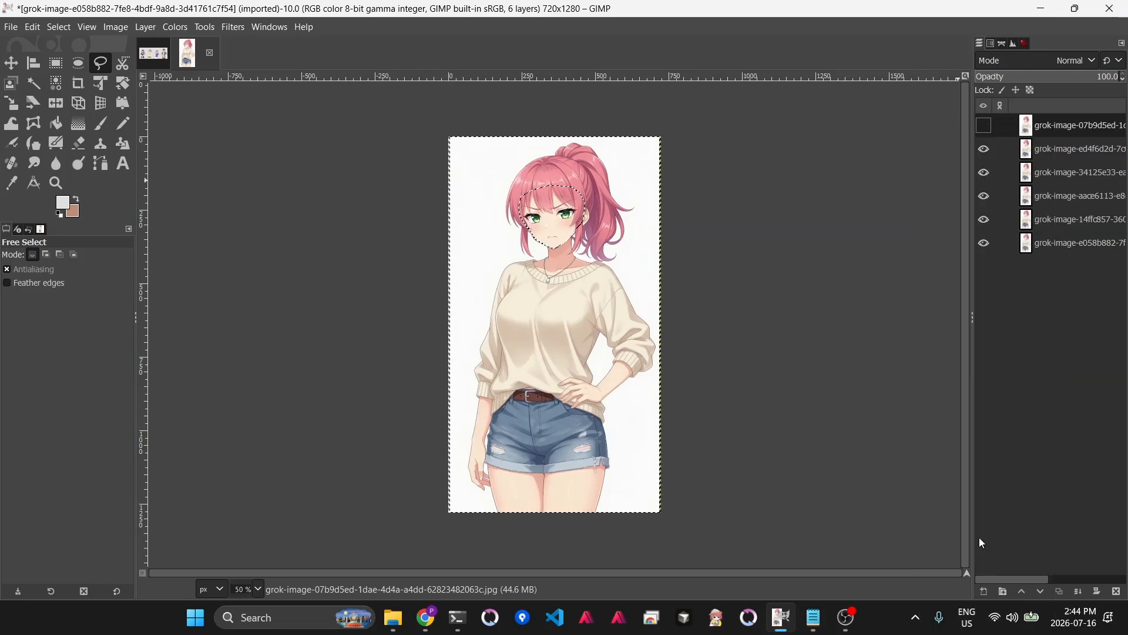
# - Delete everything outside the face on the four expression layers above the original
pyautogui.click(1049, 151)
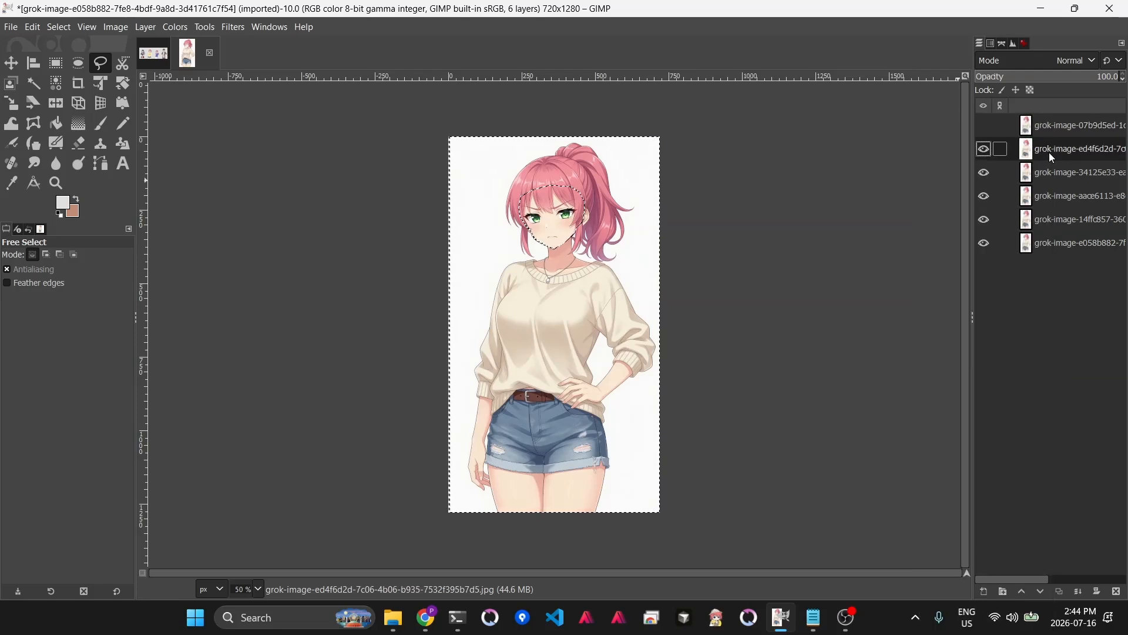
pyautogui.press('Down')
pyautogui.press('Delete')
pyautogui.press('Down')
pyautogui.press('Delete')
pyautogui.press('Down')
pyautogui.press('Delete')
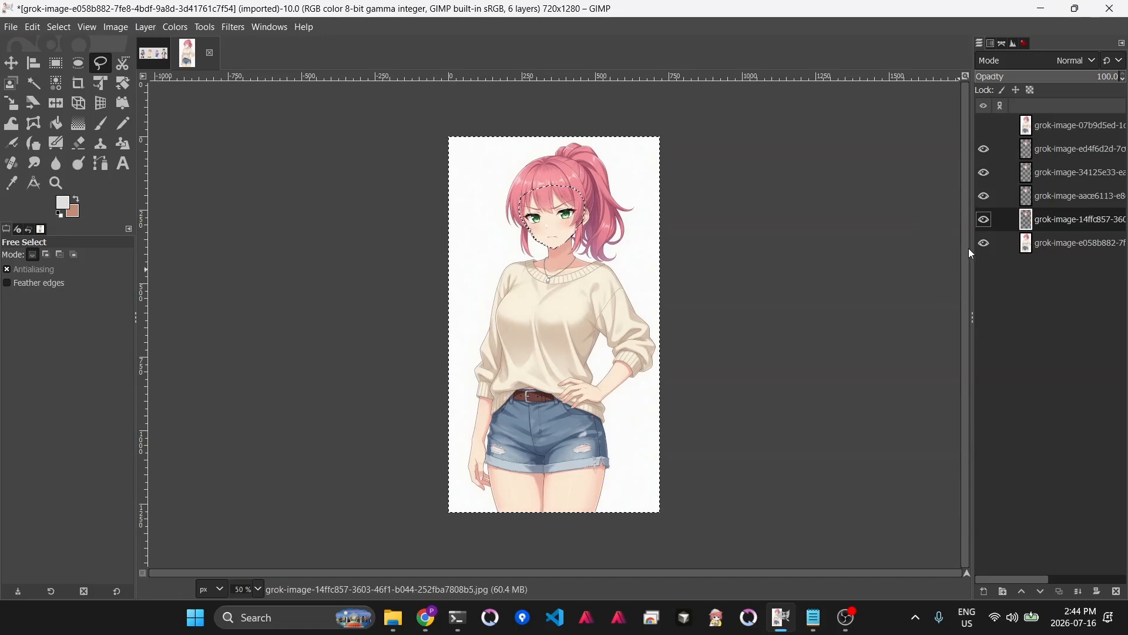
# - Hide the original character layer to inspect the cut-out faces, then reveal the open-mouthed expression layer
pyautogui.click(984, 244)
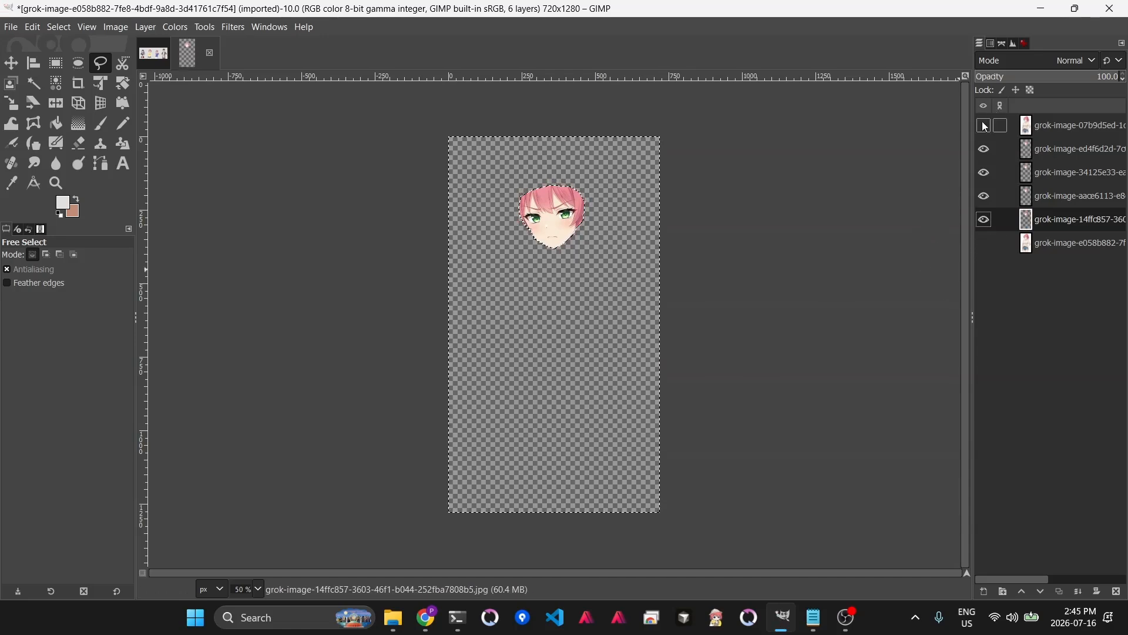
pyautogui.click(1023, 130)
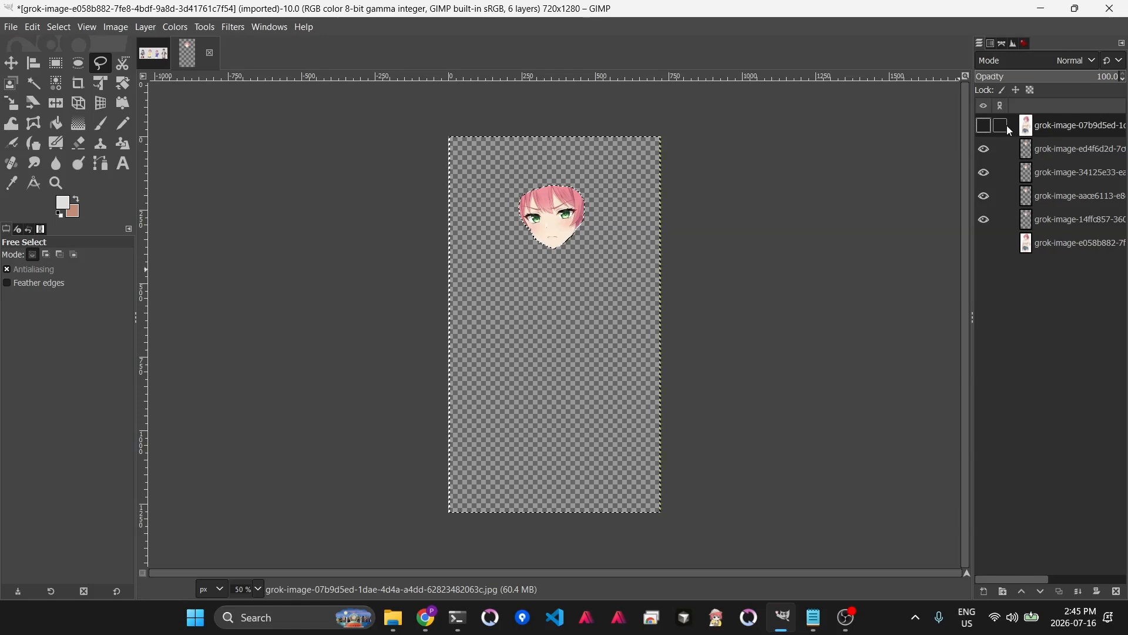
pyautogui.click(986, 127)
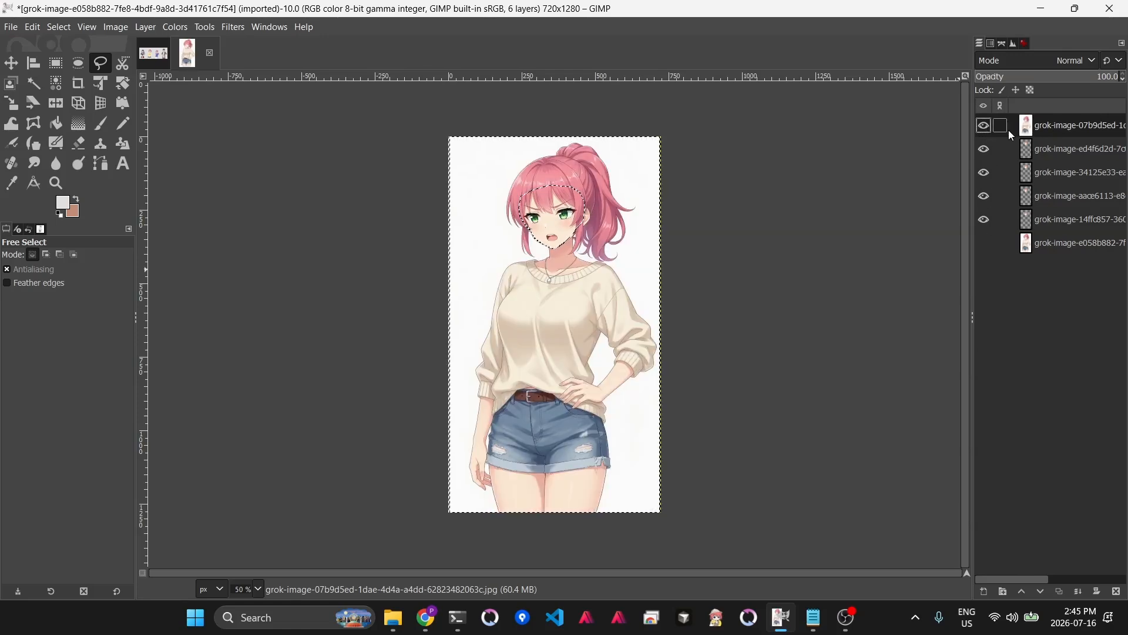
# - Move the open-mouthed expression layer just above the original and delete everything outside its face
pyautogui.moveTo(1055, 125); pyautogui.dragTo(1049, 230)
pyautogui.click(986, 126)
pyautogui.click(985, 150)
pyautogui.click(987, 174)
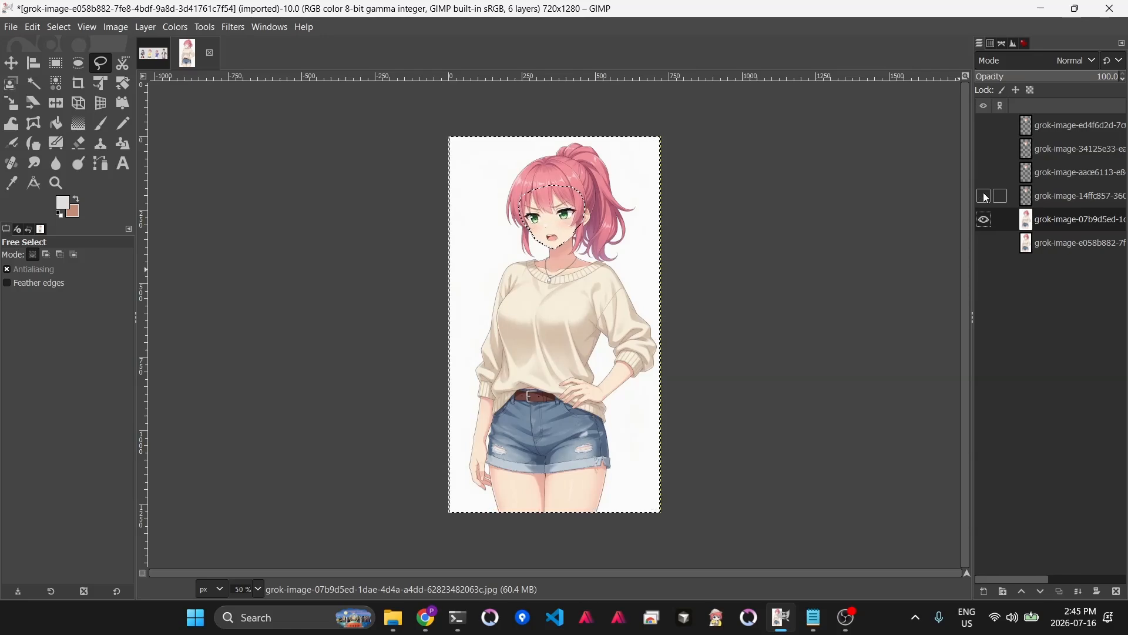
pyautogui.click(985, 197)
pyautogui.click(985, 196)
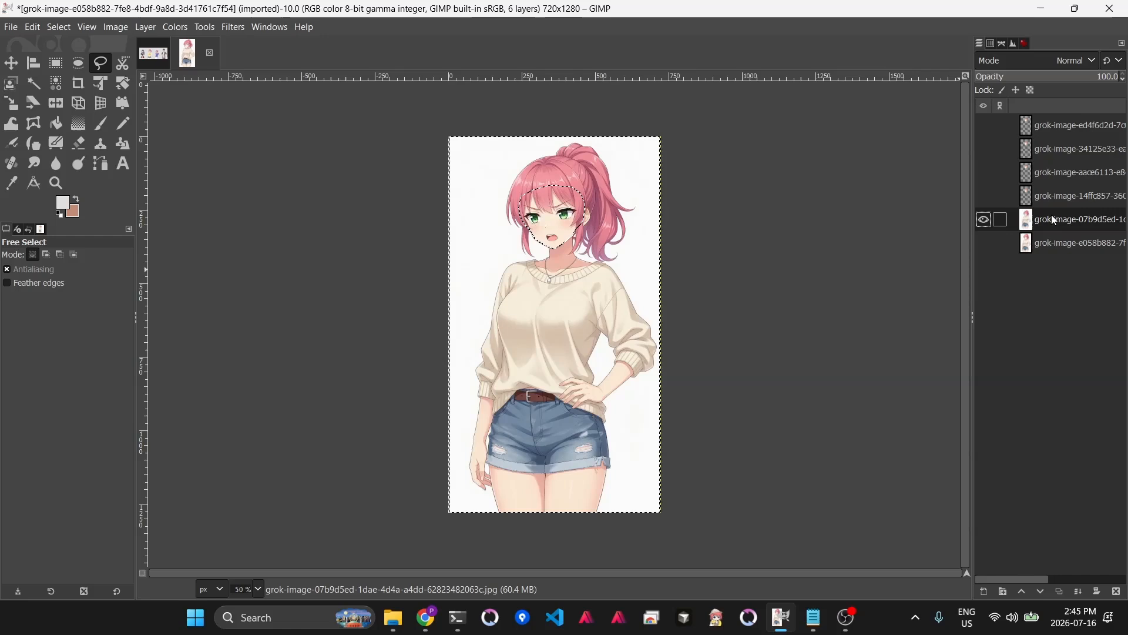
pyautogui.press('Delete')
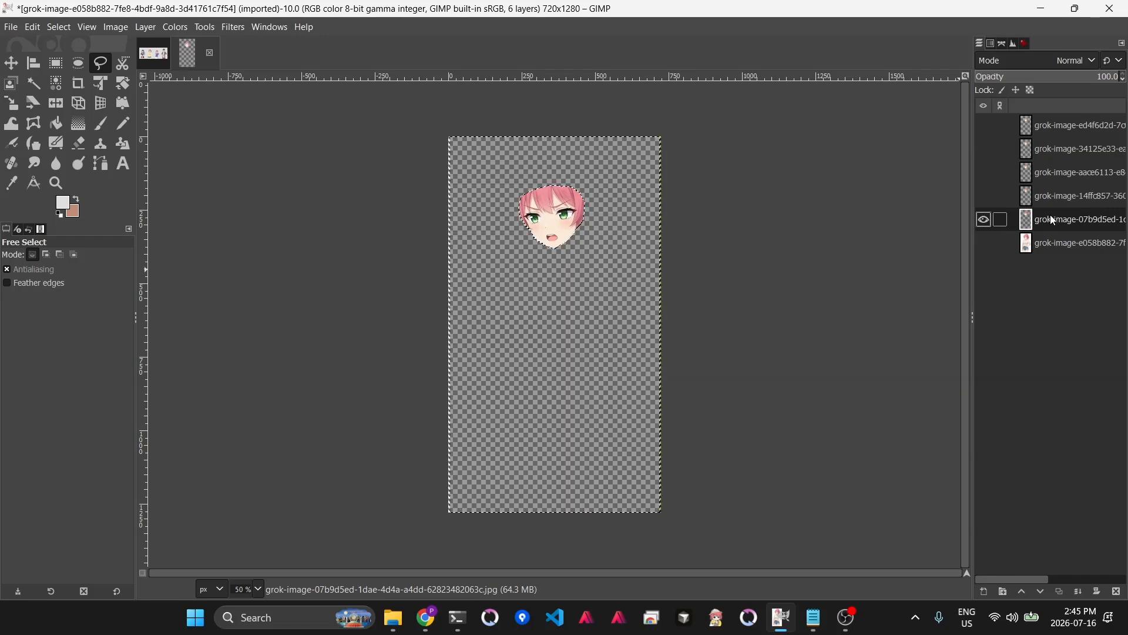
# - Duplicate the original character layer and hide the original, leaving the face-only copy visible
pyautogui.click(985, 243)
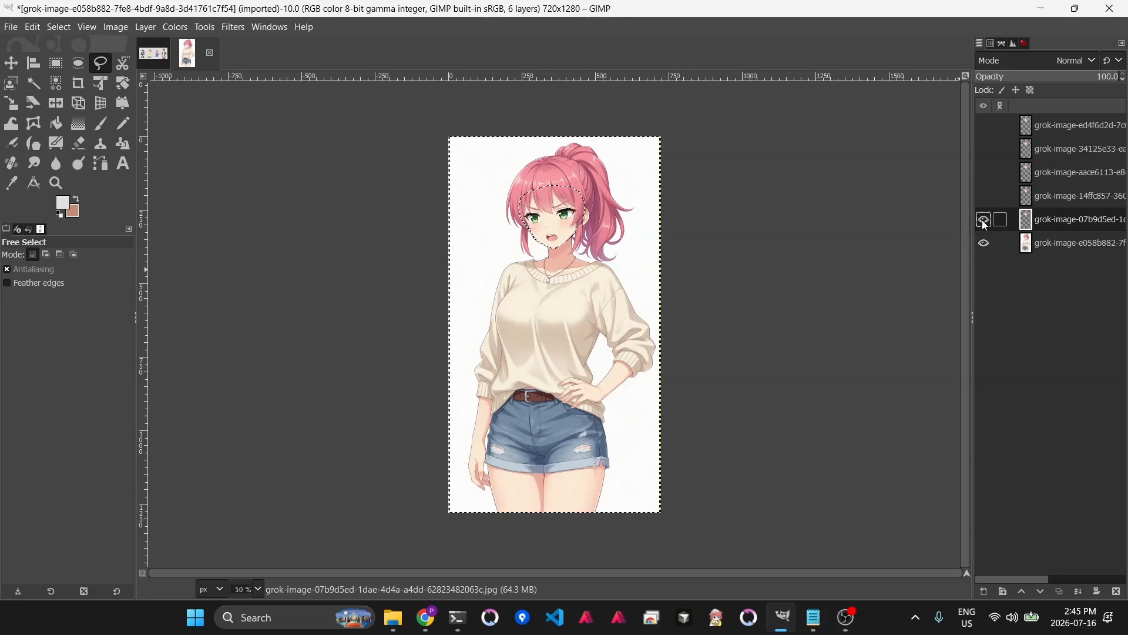
pyautogui.click(985, 222)
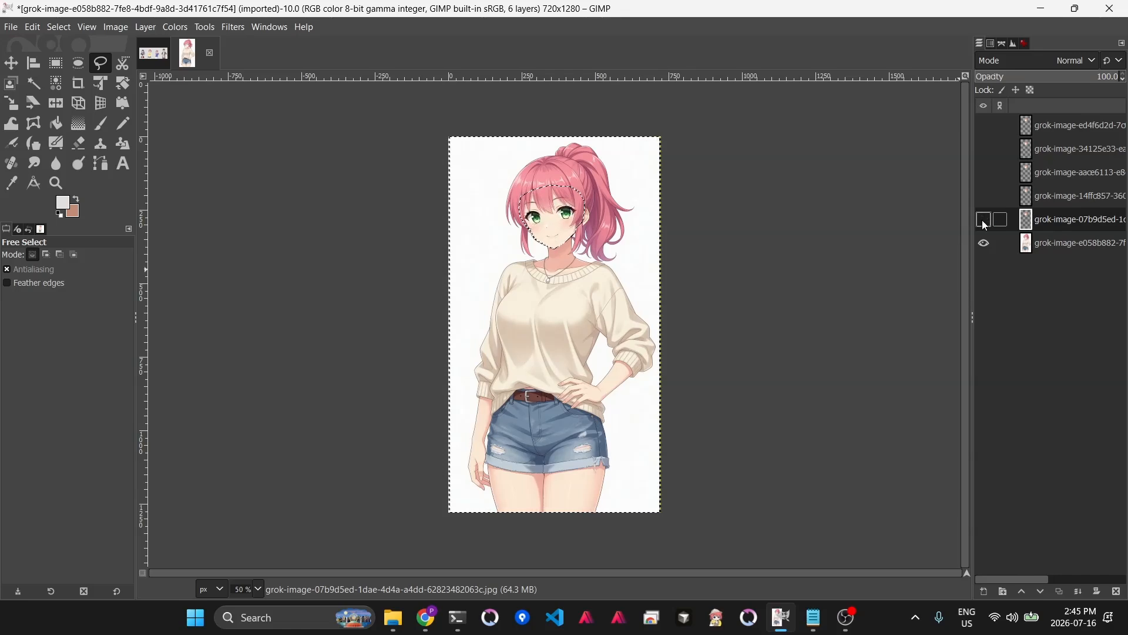
pyautogui.click(1071, 243)
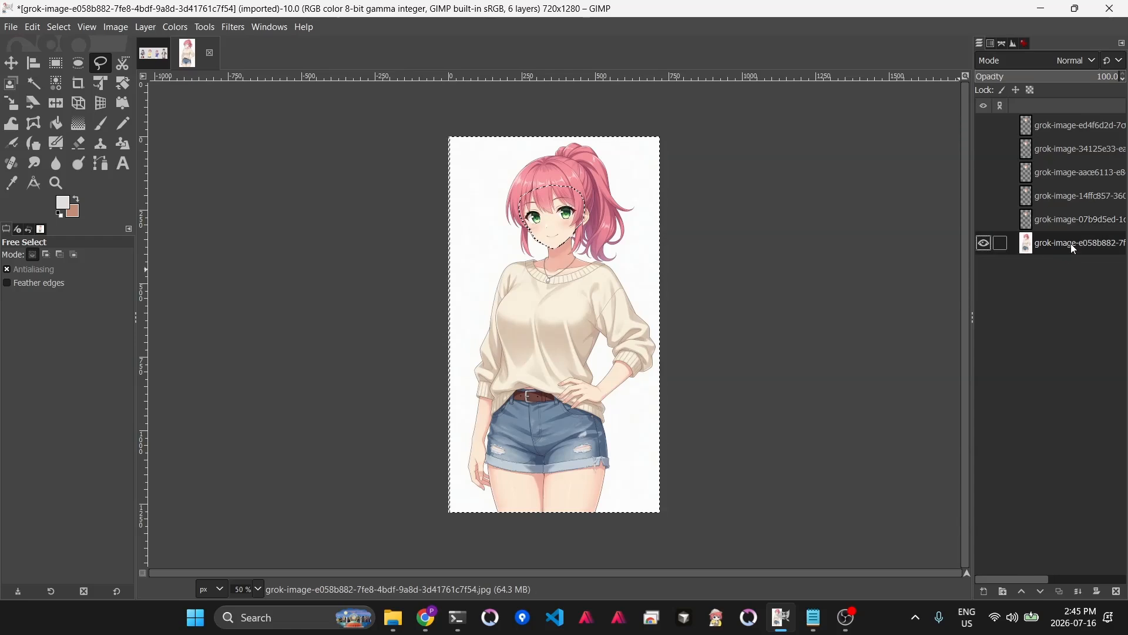
pyautogui.click(1060, 591)
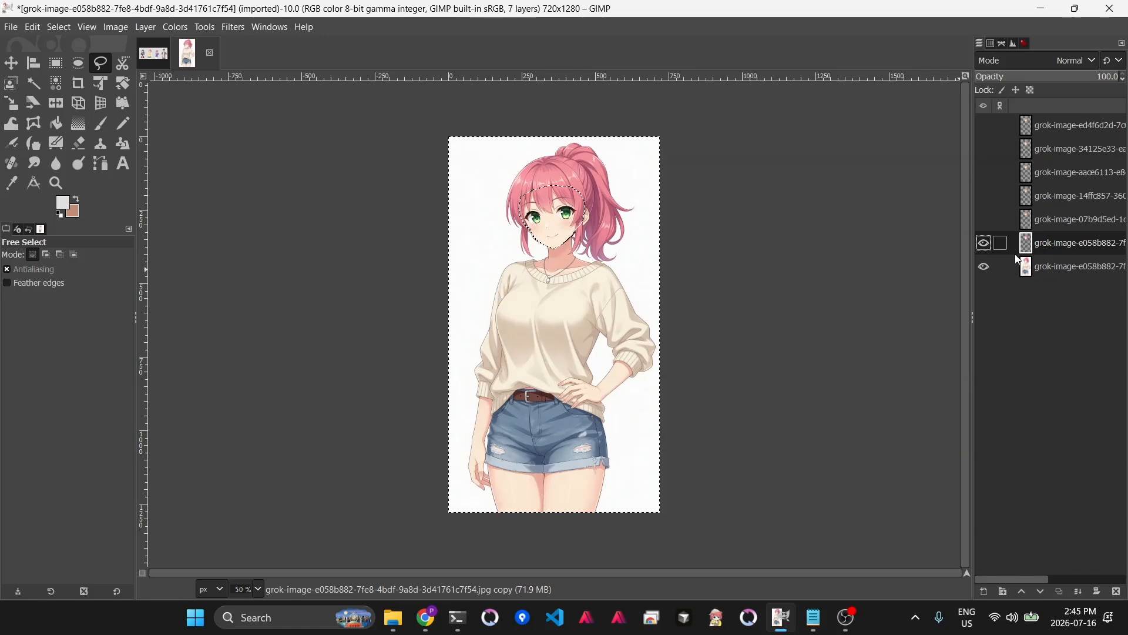
pyautogui.click(984, 268)
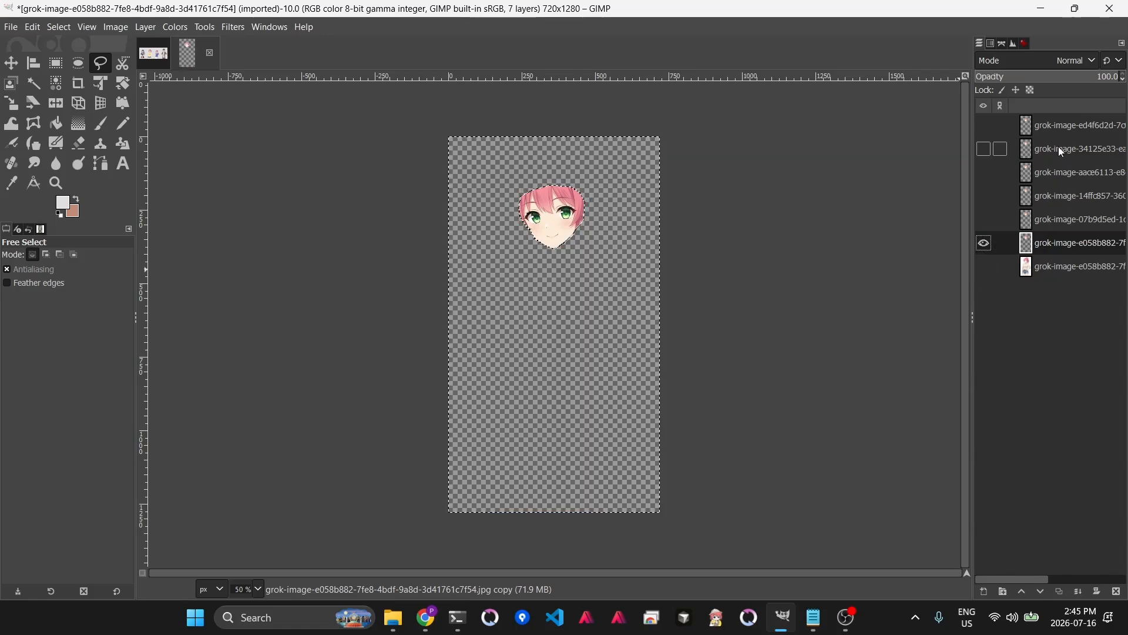
# - Toggle the layers' visibility one by one to check each face cutout over the original
pyautogui.click(986, 219)
pyautogui.click(986, 196)
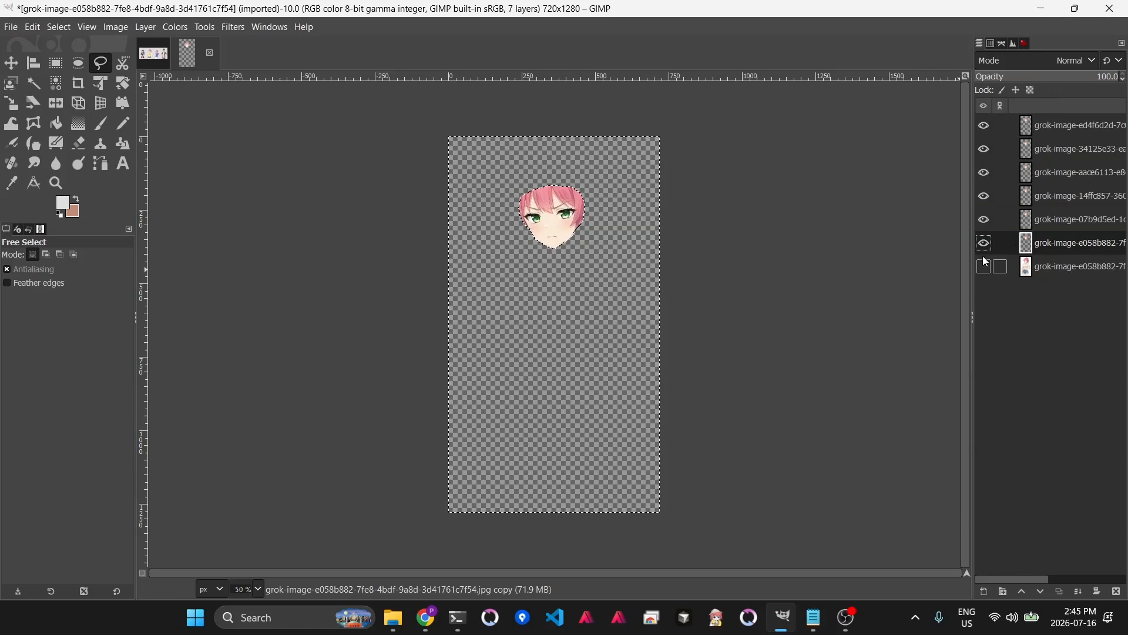
pyautogui.click(984, 267)
pyautogui.click(985, 243)
pyautogui.click(986, 220)
pyautogui.click(986, 196)
pyautogui.click(985, 173)
pyautogui.click(985, 149)
pyautogui.click(986, 126)
# - Select all and copy the original character layer to the clipboard
pyautogui.hotkey('ctrl', 'a')
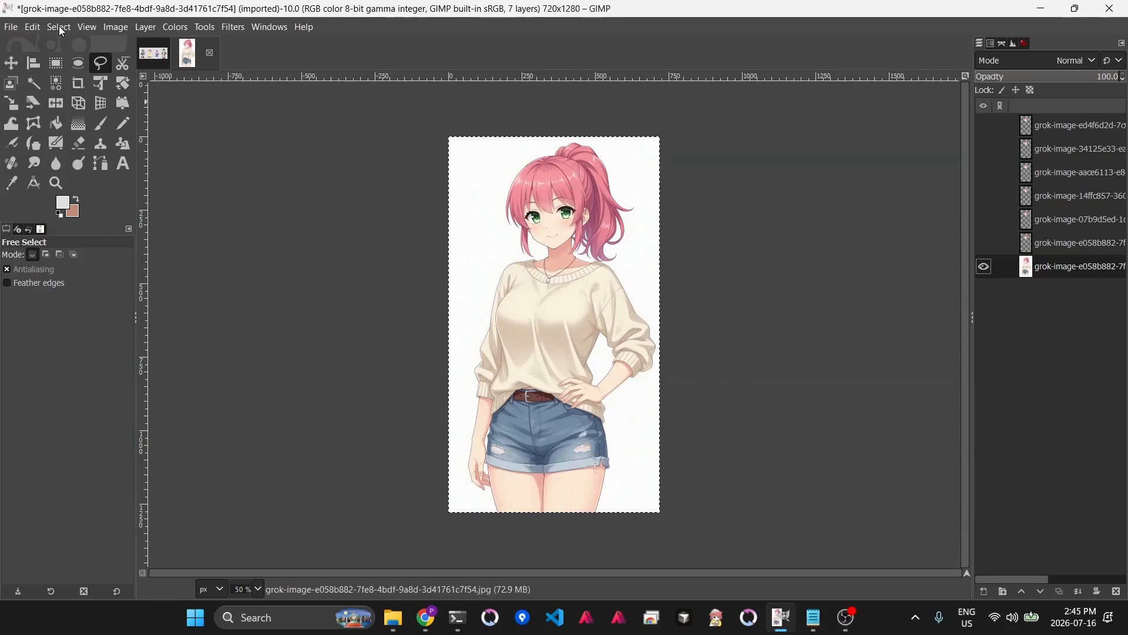
pyautogui.click(33, 27)
pyautogui.click(83, 141)
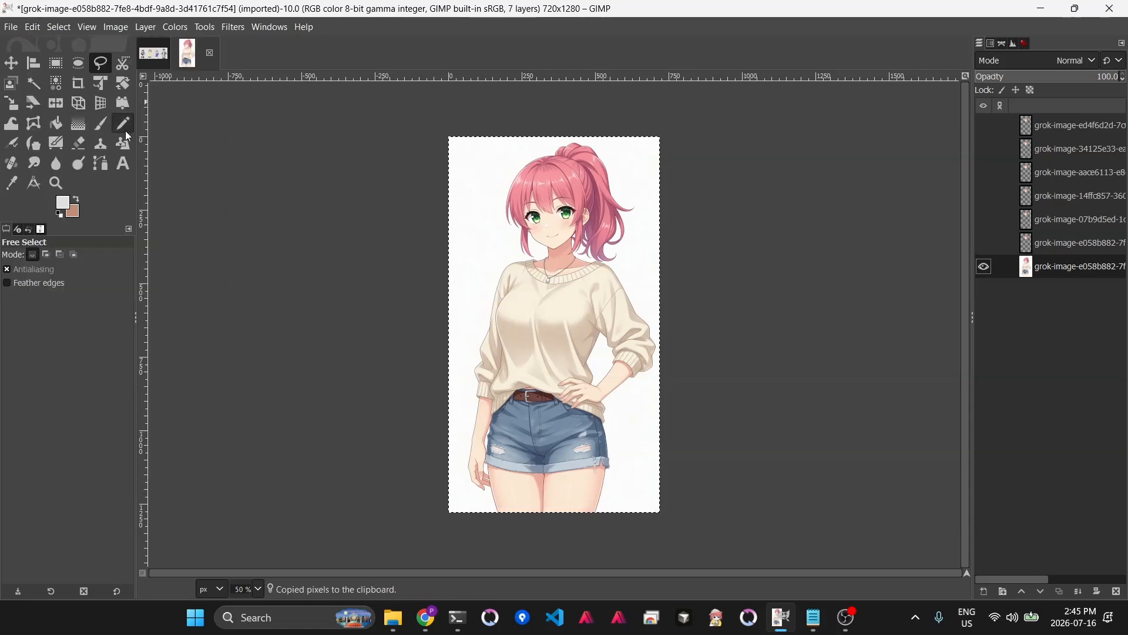
# - Switch to the browser and reload the local Stable Diffusion web UI at localhost:7860
pyautogui.click(426, 617)
pyautogui.click(289, 17)
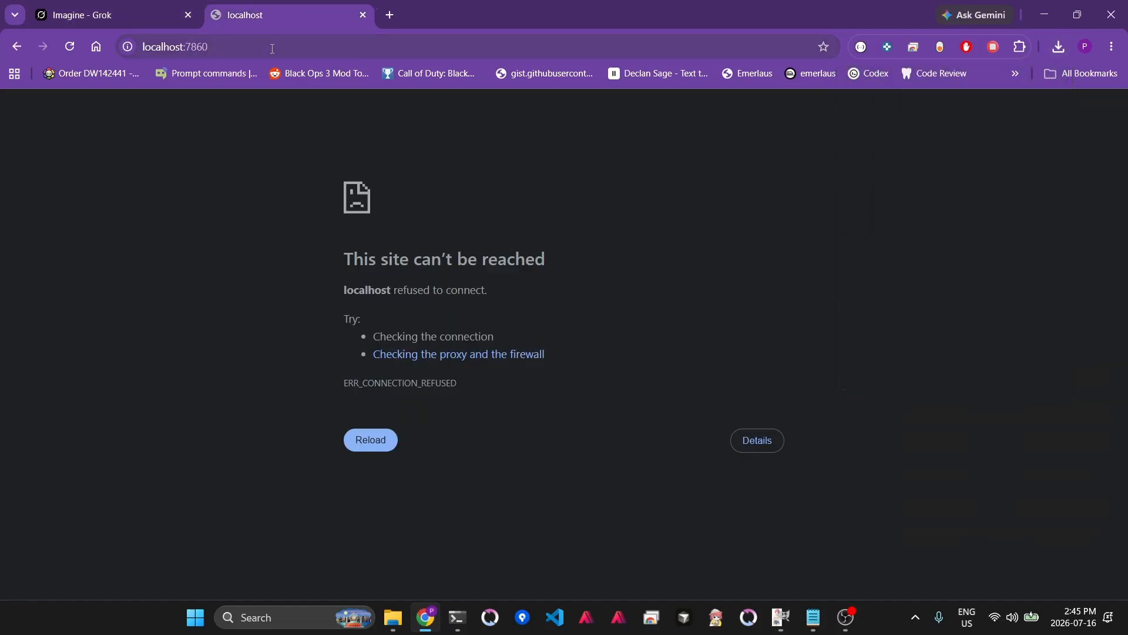
pyautogui.click(272, 41)
pyautogui.press('Return')
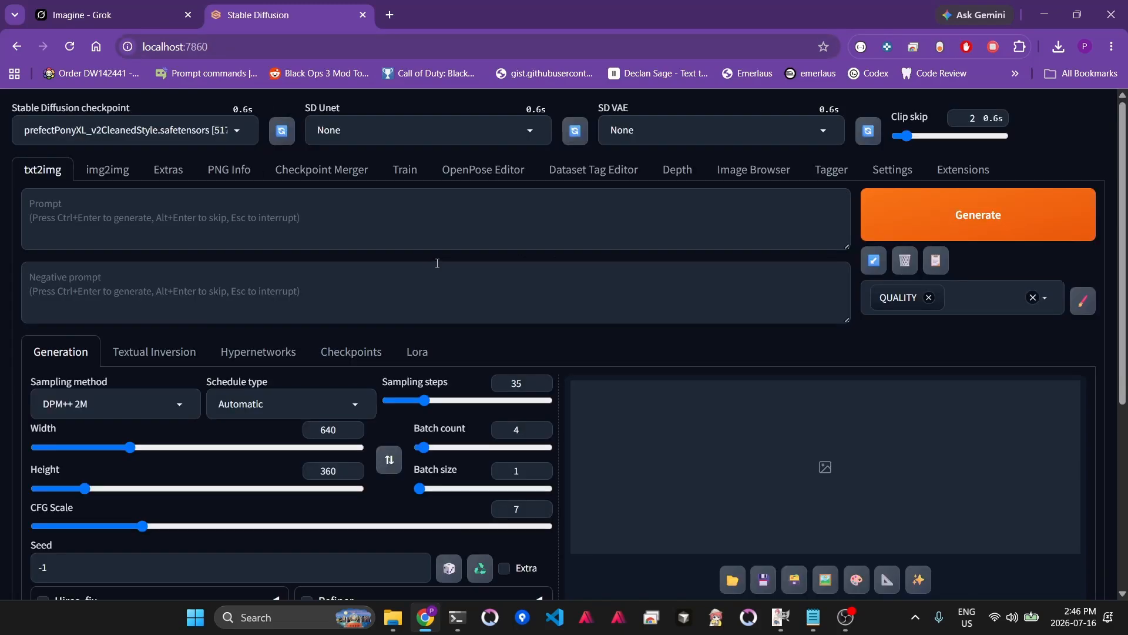
# - Open the Extras tab and paste the copied character image as the source
pyautogui.click(174, 174)
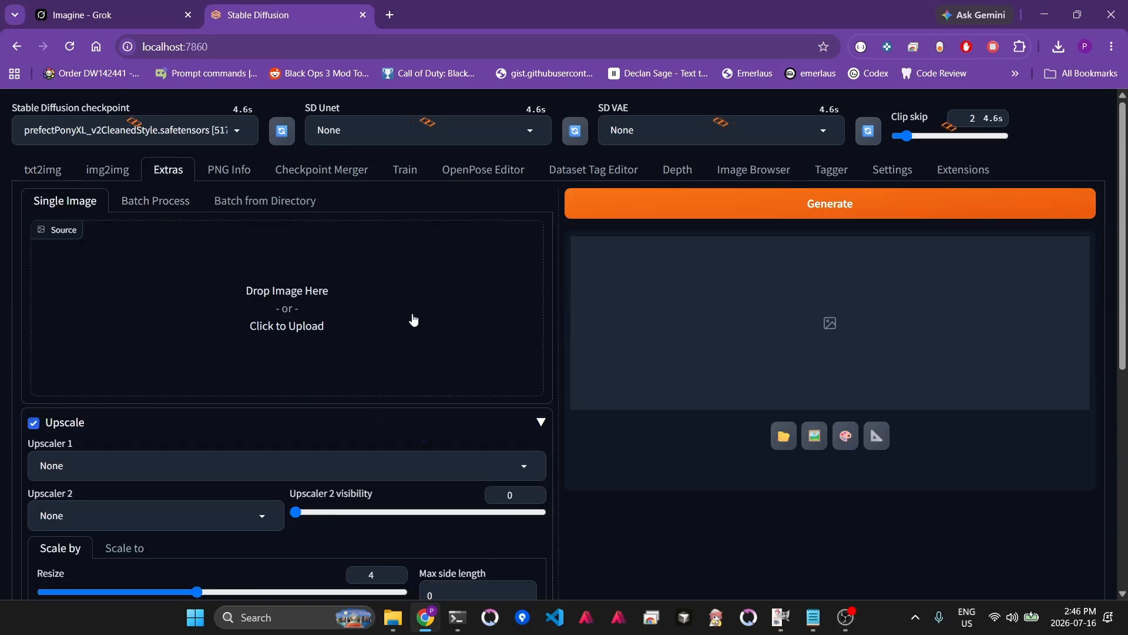
pyautogui.scroll(-1, 399, 335)
pyautogui.scroll(1, 402, 331)
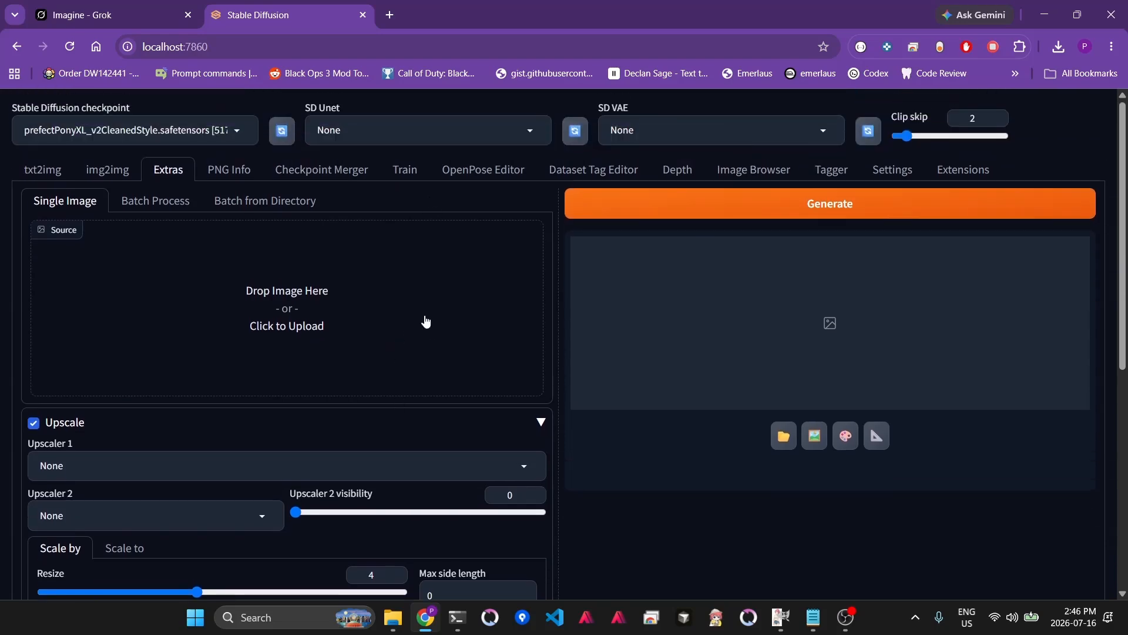
pyautogui.hotkey('ctrl', 'v')
# - Run the Extras upscale on the character with a resize factor of 4
pyautogui.scroll(-7, 397, 317)
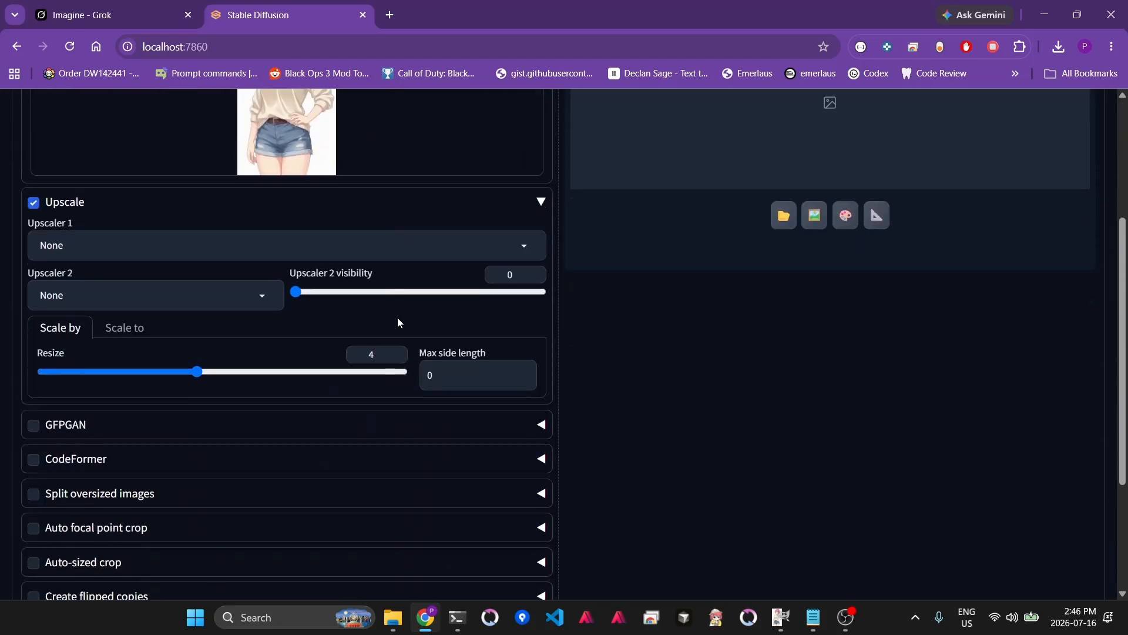
pyautogui.click(111, 516)
pyautogui.click(71, 494)
pyautogui.scroll(7, 814, 249)
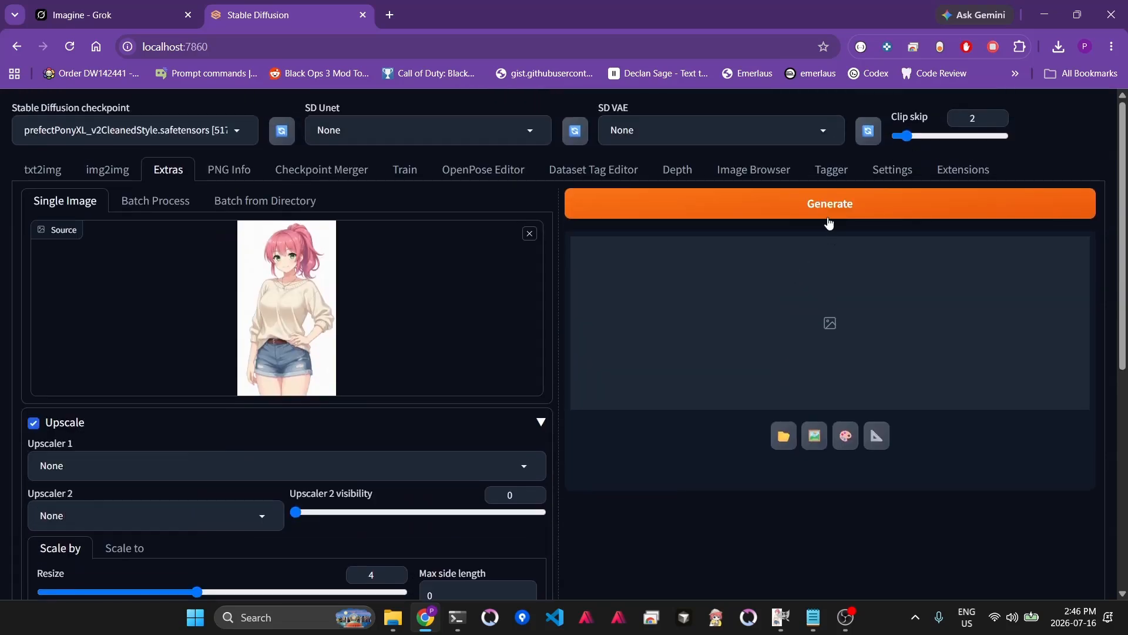
pyautogui.click(773, 200)
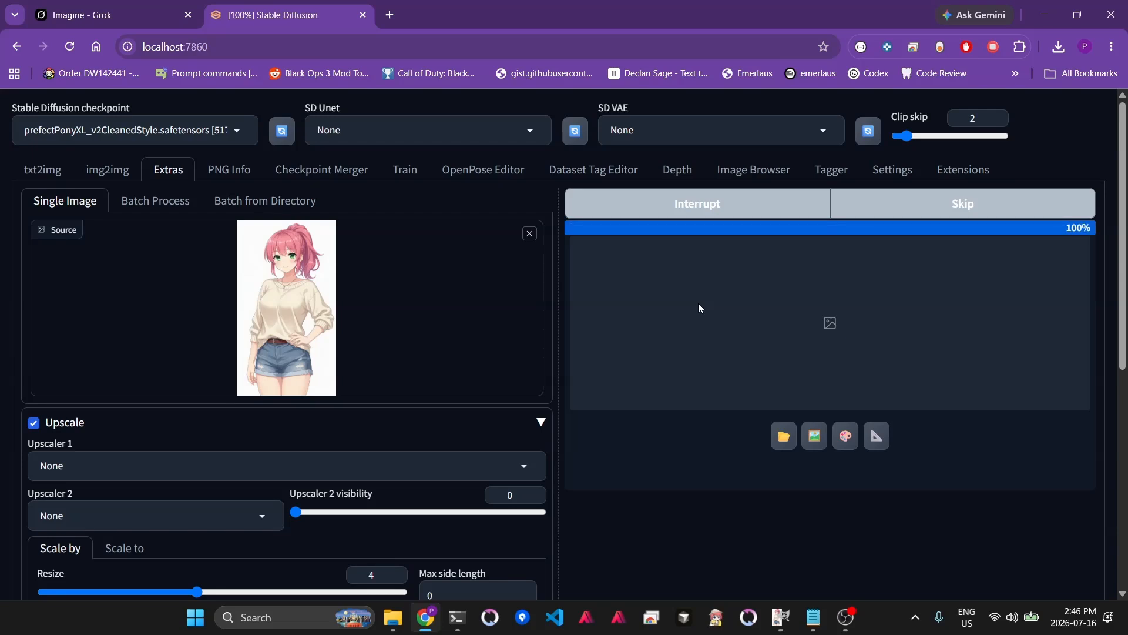
# - Copy the upscaled result image and switch back to GIMP
pyautogui.rightClick(835, 363)
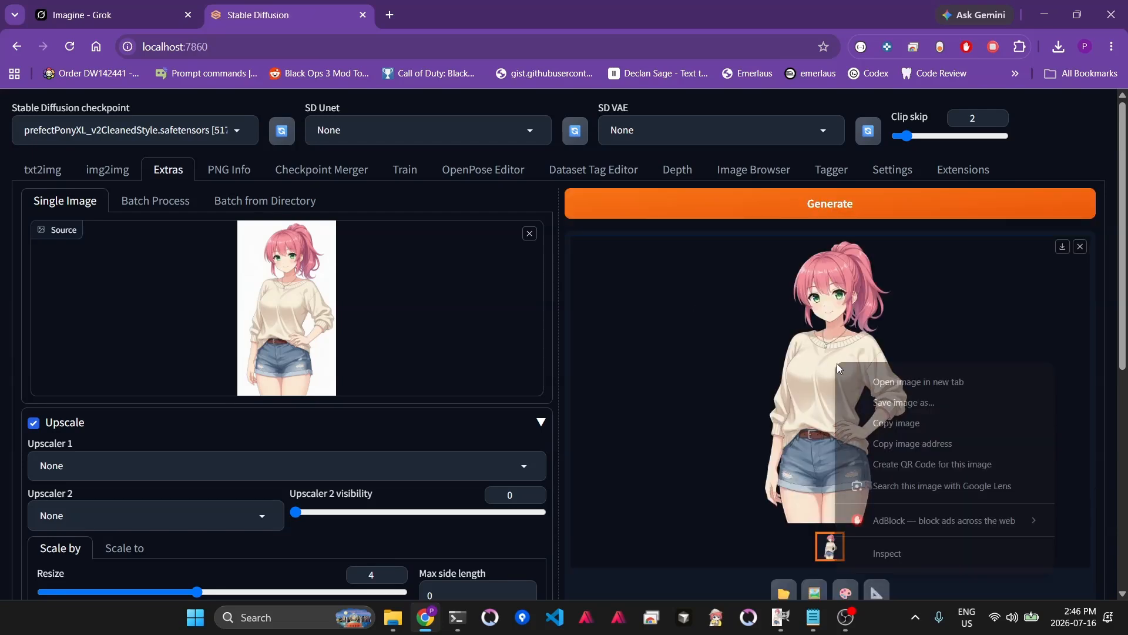
pyautogui.click(900, 422)
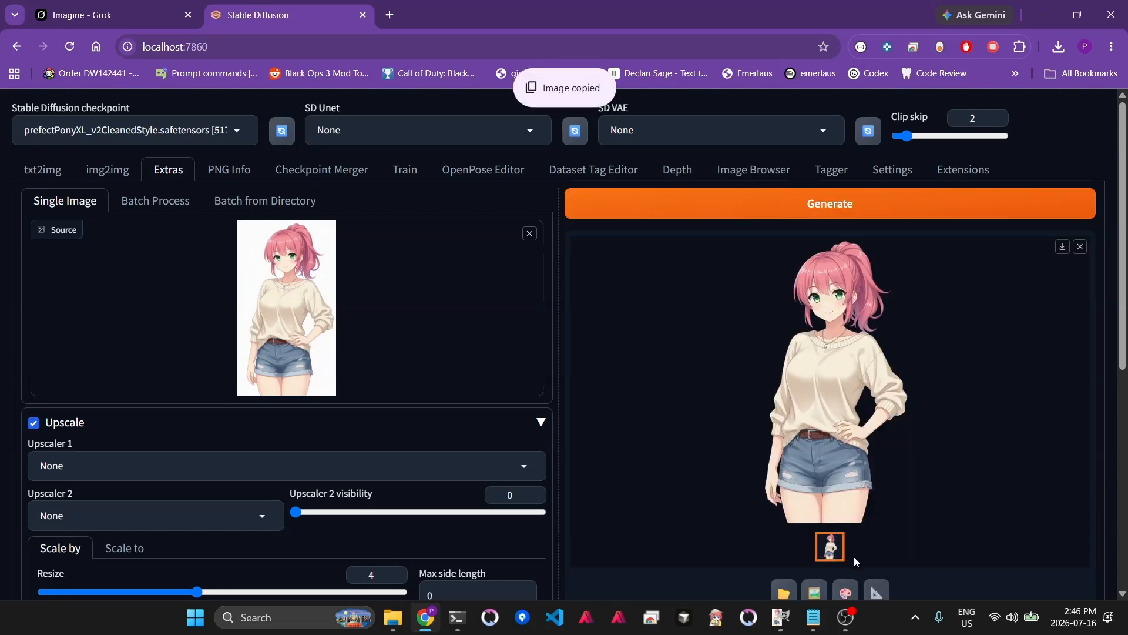
pyautogui.click(781, 617)
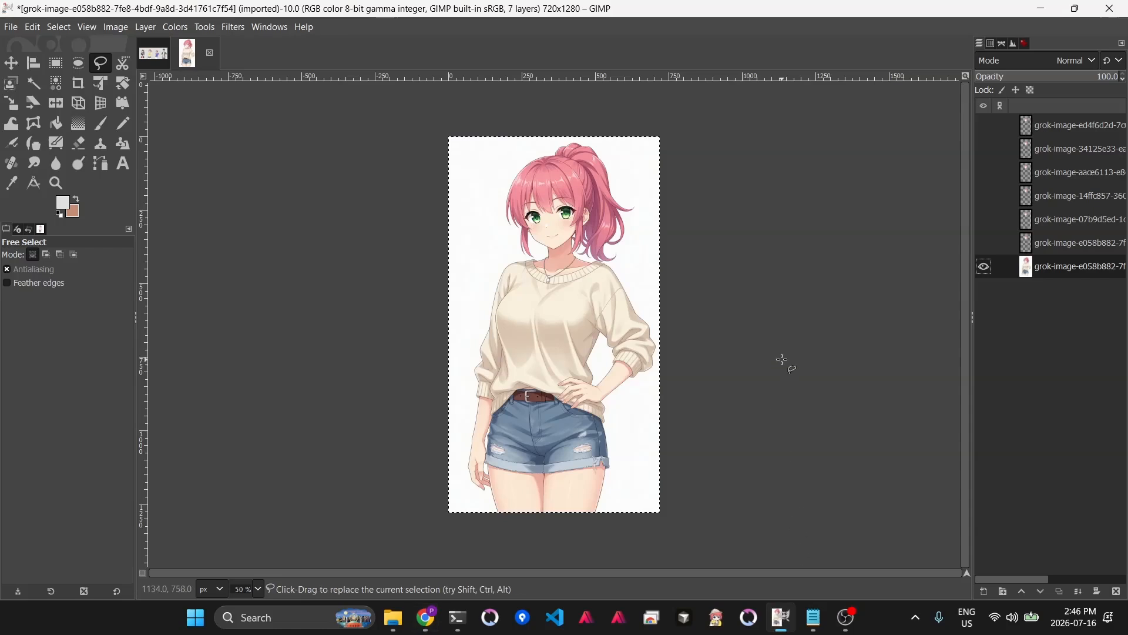
# - Paste the upscaled image as a new layer and hide the original bottom layer
pyautogui.hotkey('ctrl', 'v')
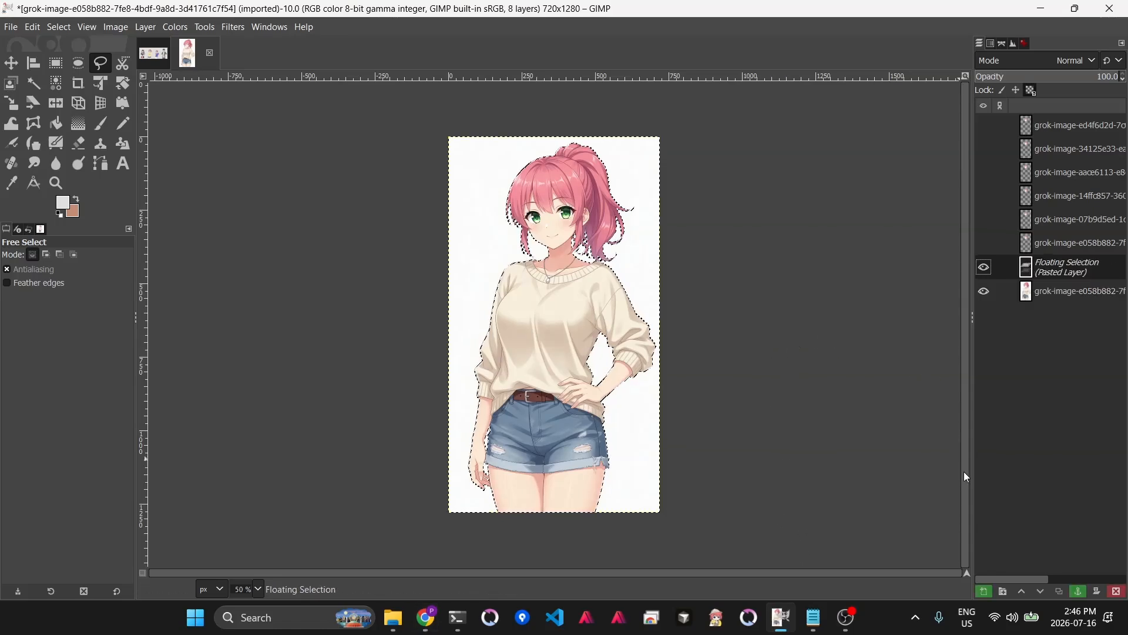
pyautogui.click(986, 593)
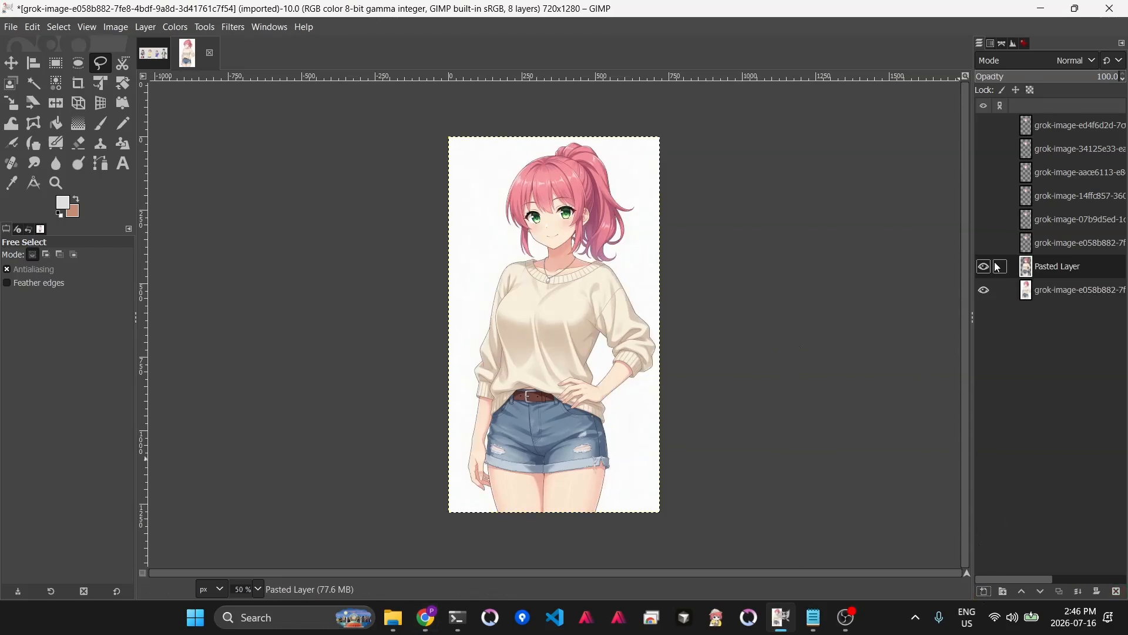
pyautogui.click(985, 292)
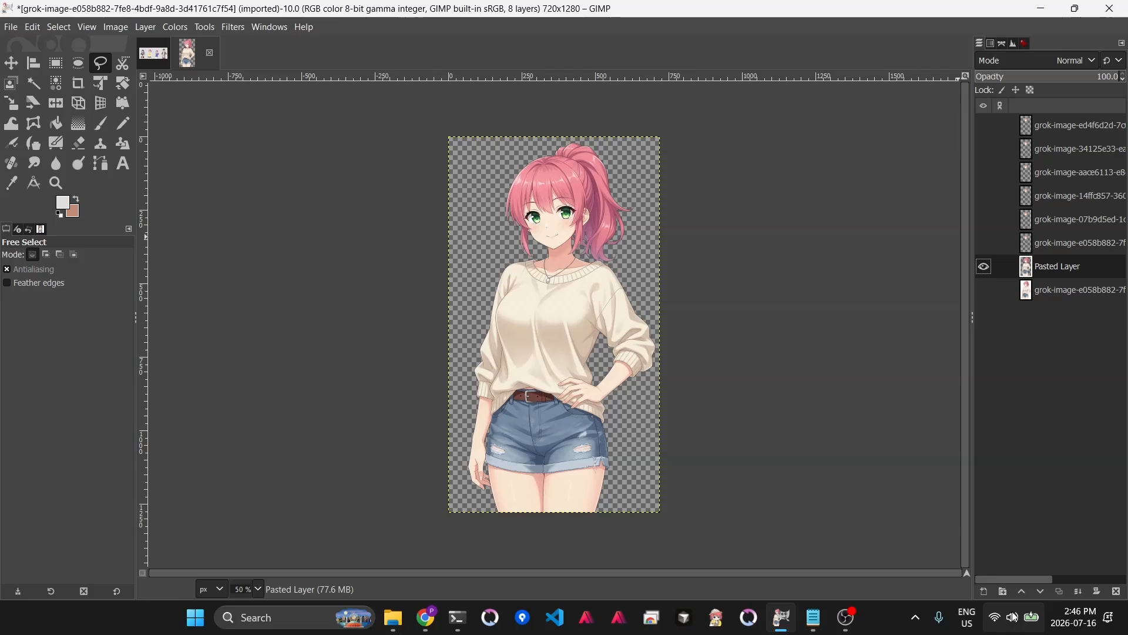
# - Create a layer group at the top of the layer stack and name it a
pyautogui.click(1004, 591)
pyautogui.moveTo(1040, 264); pyautogui.dragTo(1050, 120)
pyautogui.doubleClick(1058, 127)
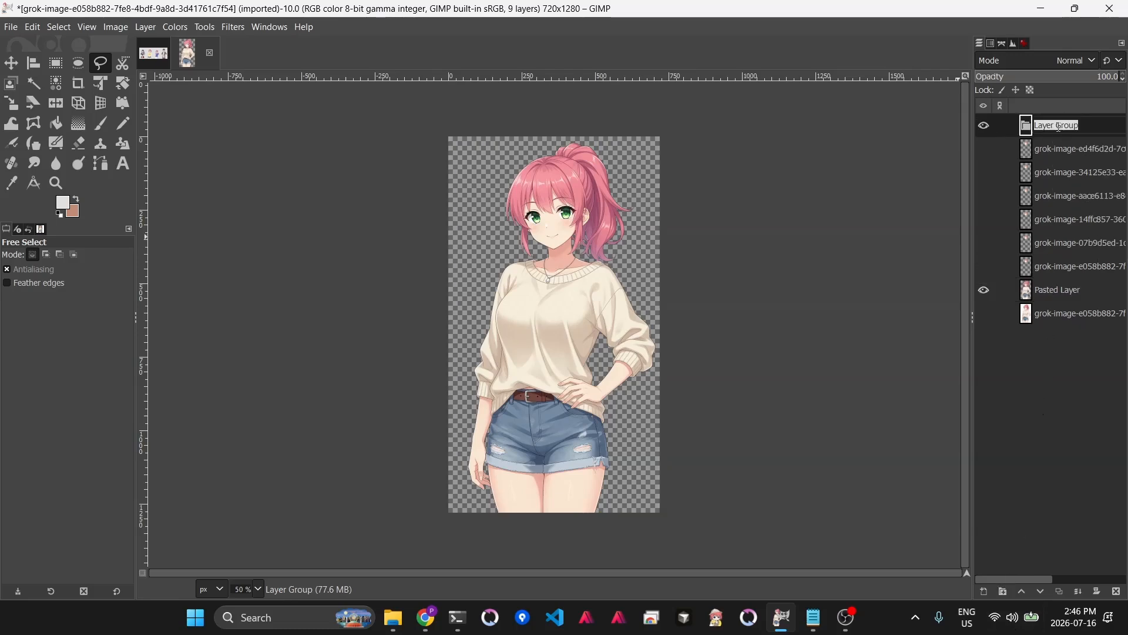
pyautogui.write('a')
pyautogui.press('Return')
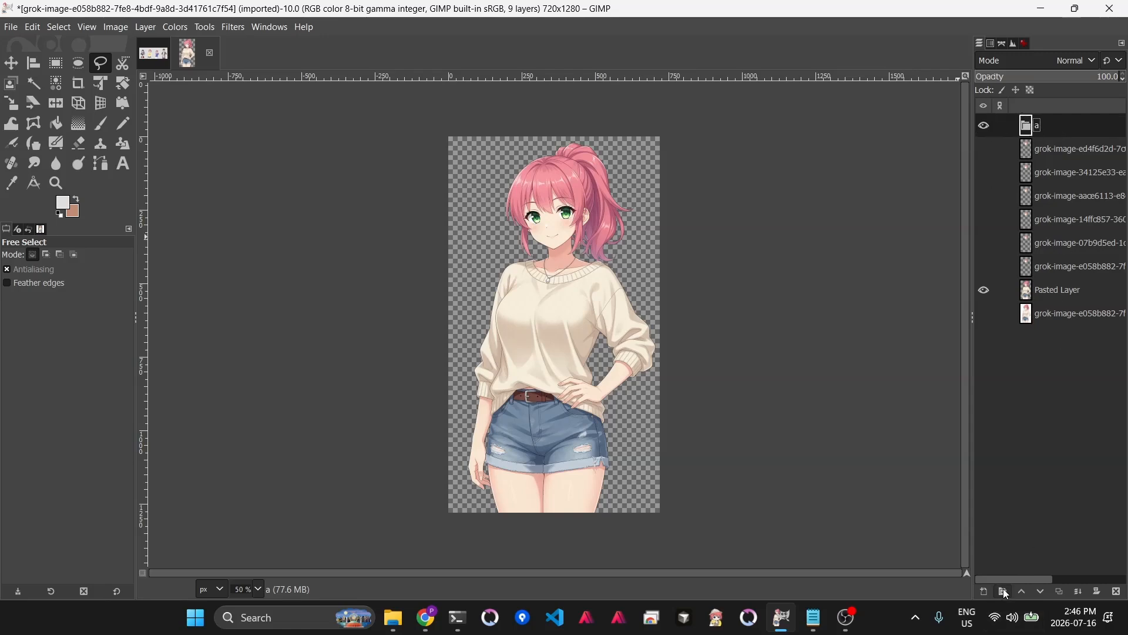
# - Add a new layer group inside a named outfits
pyautogui.click(1005, 592)
pyautogui.doubleClick(1064, 148)
pyautogui.write('outfits')
pyautogui.press('Return')
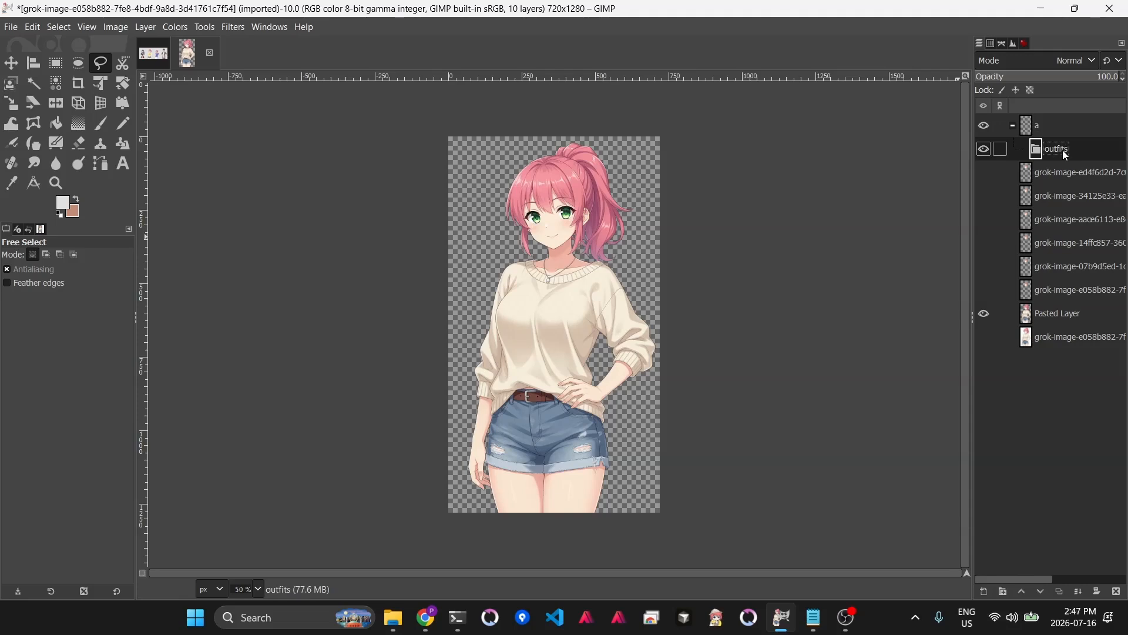
# - Move the pasted upscaled layer into the outfits group and rename it casual
pyautogui.moveTo(1042, 312); pyautogui.dragTo(1051, 149)
pyautogui.doubleClick(1077, 174)
pyautogui.write('casual')
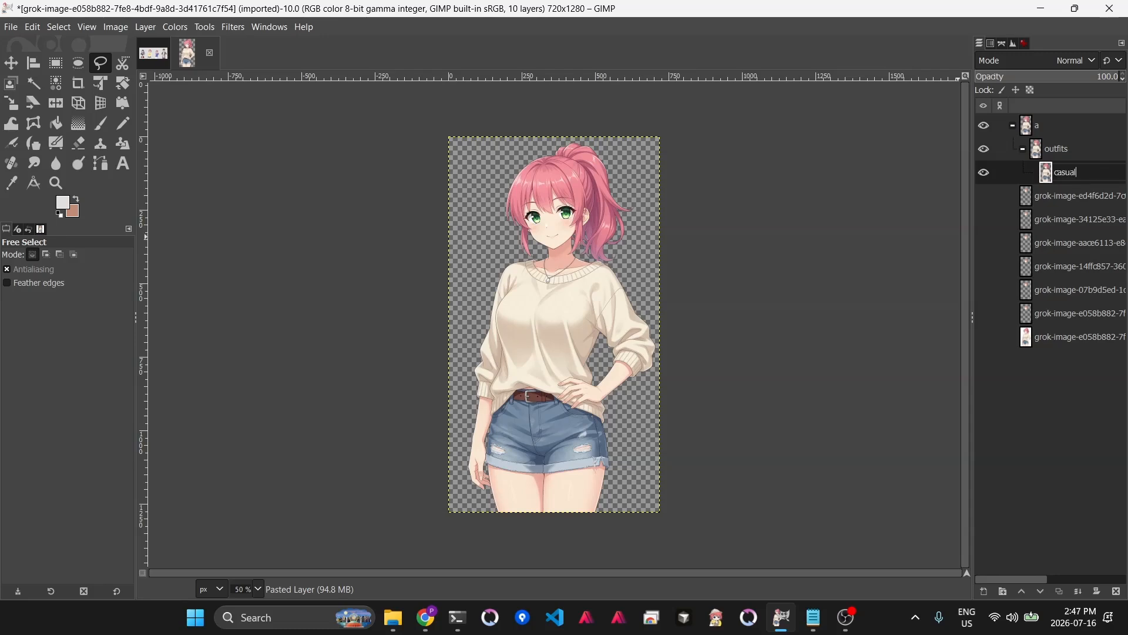
pyautogui.press('Return')
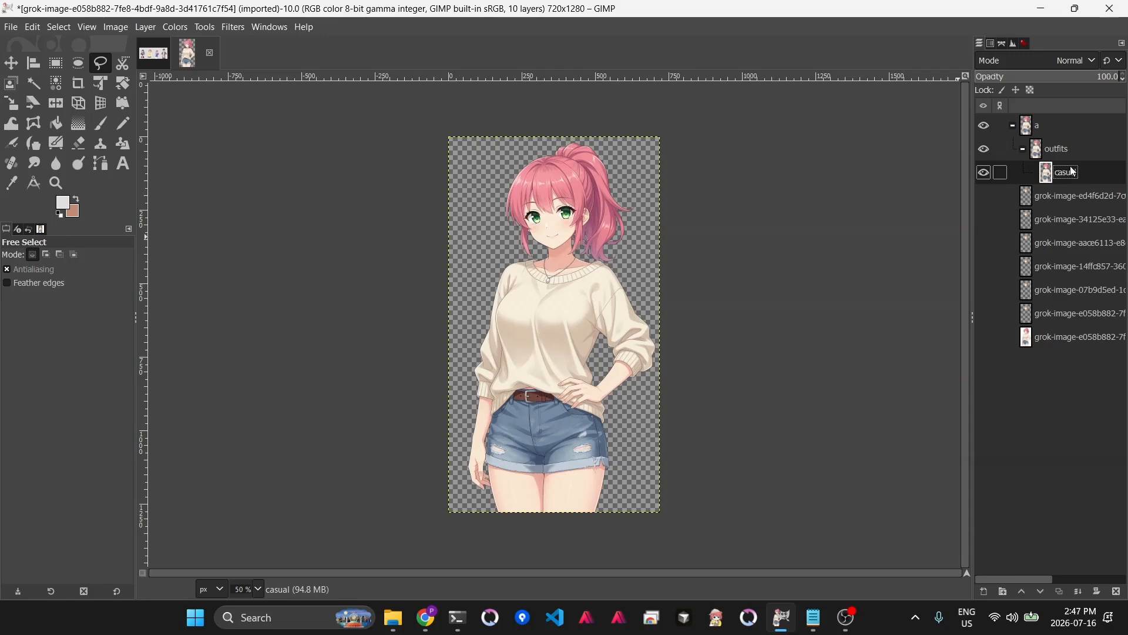
# - Add another layer group inside a named faces
pyautogui.click(1034, 126)
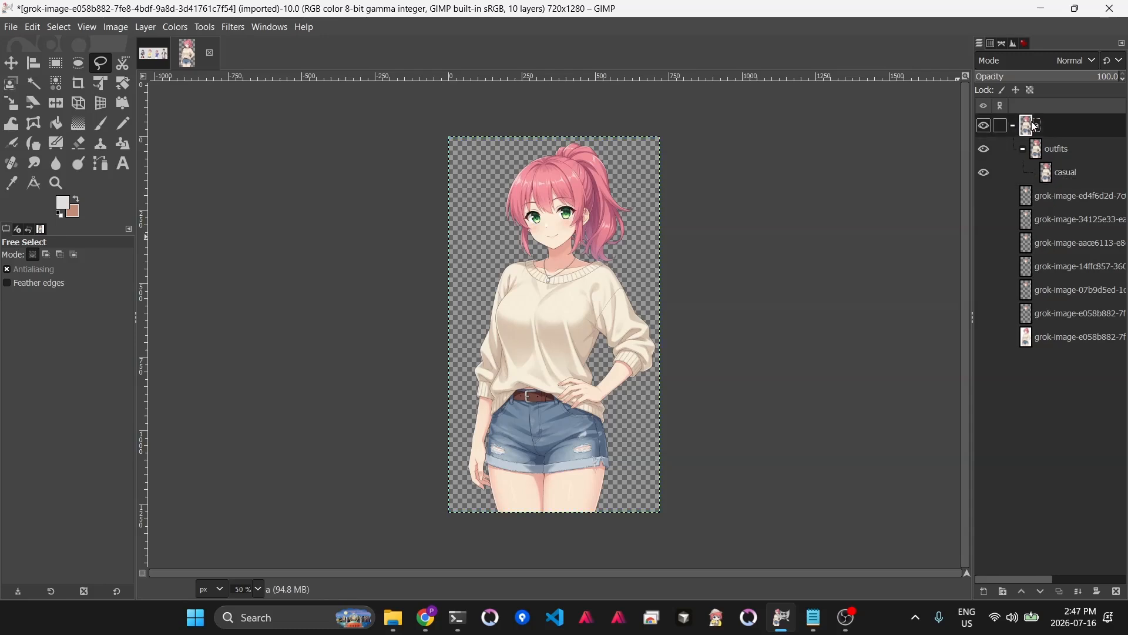
pyautogui.click(1004, 592)
pyautogui.doubleClick(1056, 150)
pyautogui.write('faces')
pyautogui.press('Return')
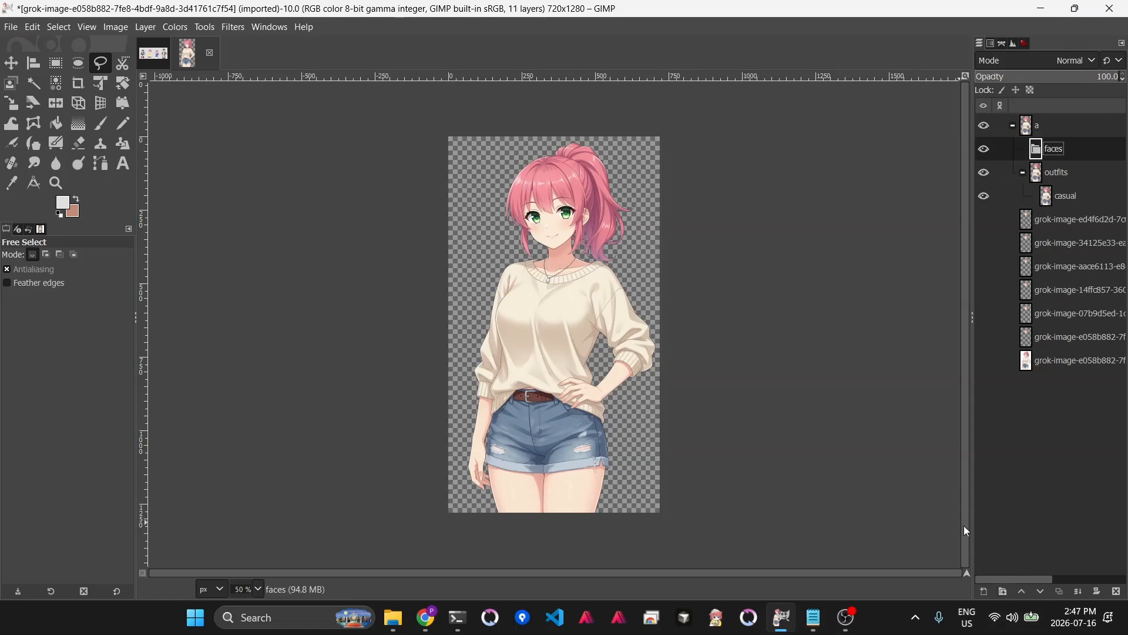
# - Create a nested layer group inside faces named face
pyautogui.click(1003, 591)
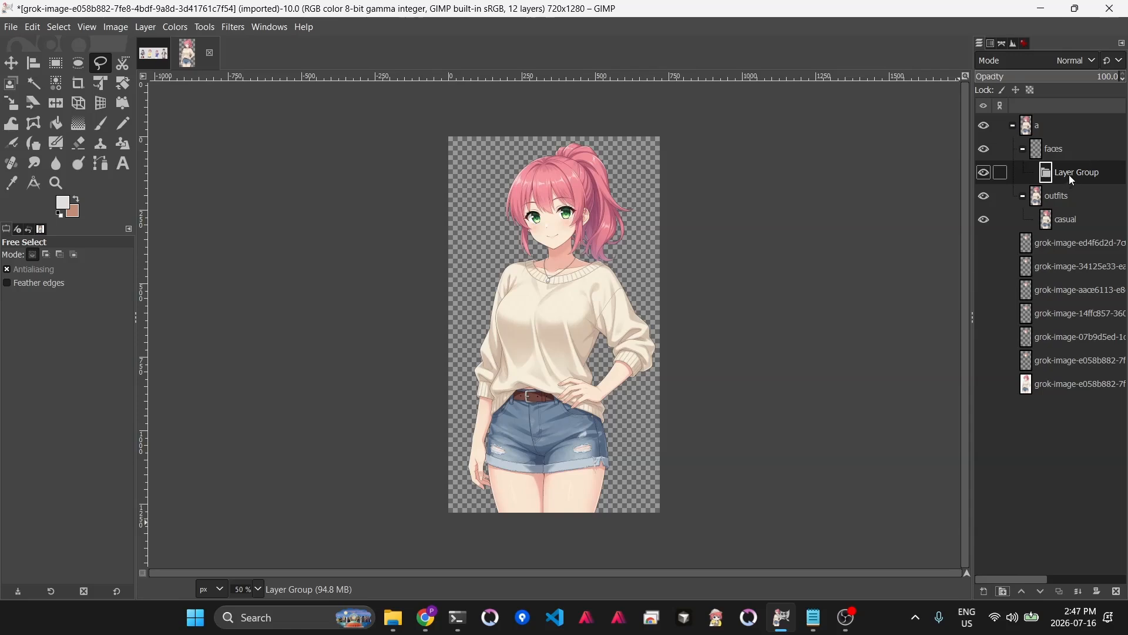
pyautogui.doubleClick(1070, 175)
pyautogui.write('face')
pyautogui.press('Return')
# - Move the face cutout layers into the face group and delete the original character layer
pyautogui.moveTo(1066, 242); pyautogui.dragTo(1068, 205)
pyautogui.moveTo(1063, 285); pyautogui.dragTo(1084, 248)
pyautogui.moveTo(1081, 309); pyautogui.dragTo(1097, 254)
pyautogui.moveTo(1077, 336); pyautogui.dragTo(1090, 281)
pyautogui.moveTo(1077, 365); pyautogui.dragTo(1099, 303)
pyautogui.click(1058, 379)
pyautogui.click(1118, 592)
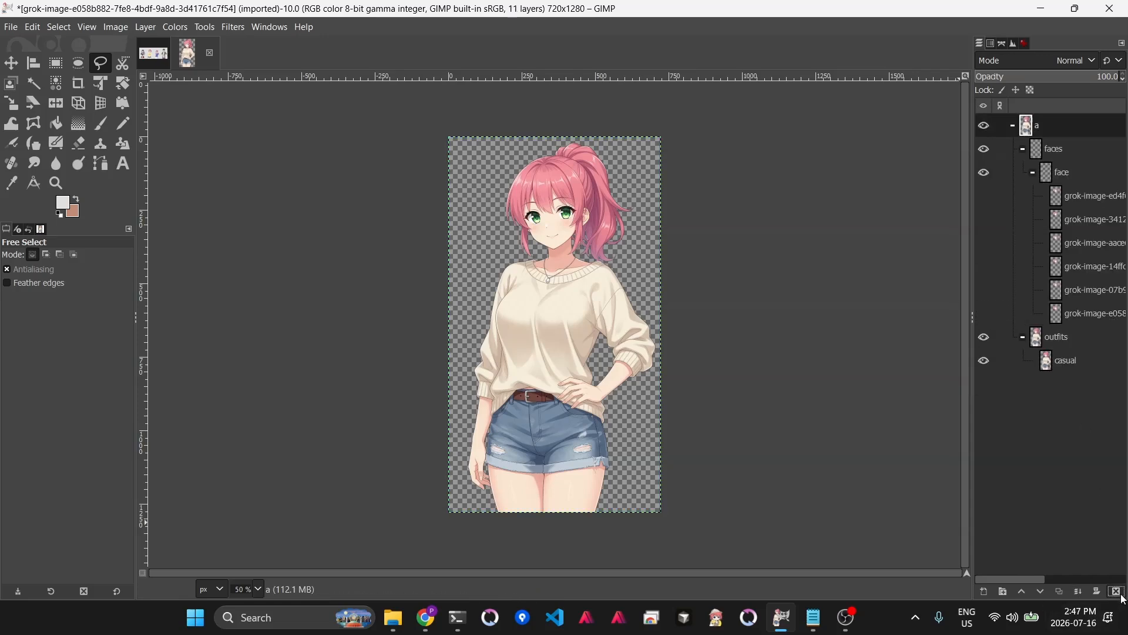
# - Rename the six face layers 0 through 5 from bottom to top
pyautogui.doubleClick(1071, 313)
pyautogui.write('0')
pyautogui.press('Tab')
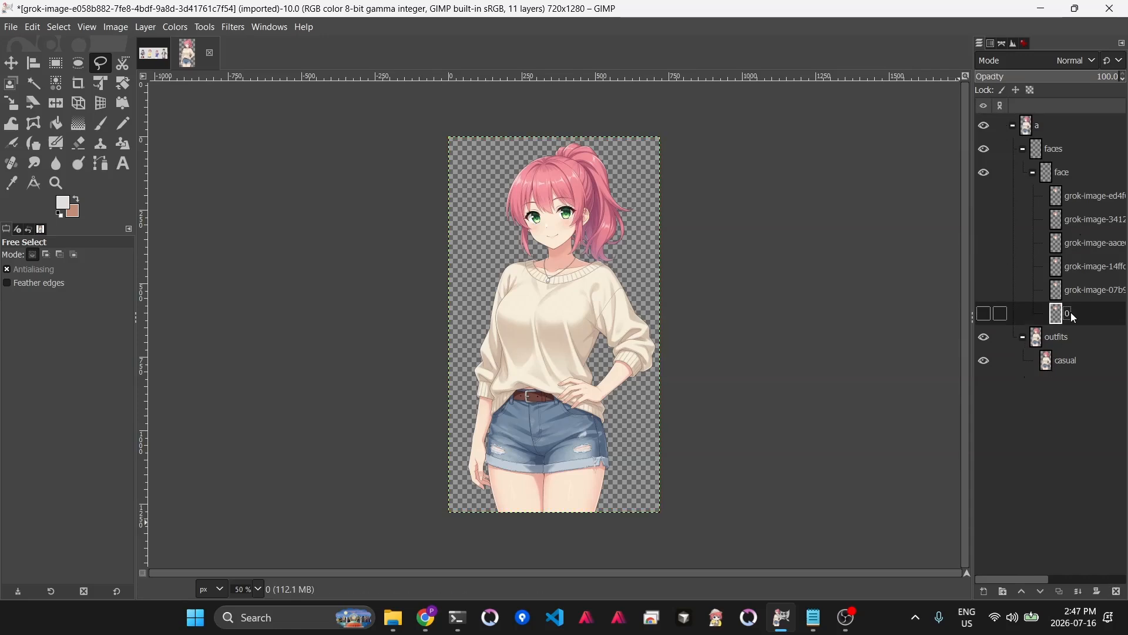
pyautogui.write('1')
pyautogui.press('Tab')
pyautogui.write('2')
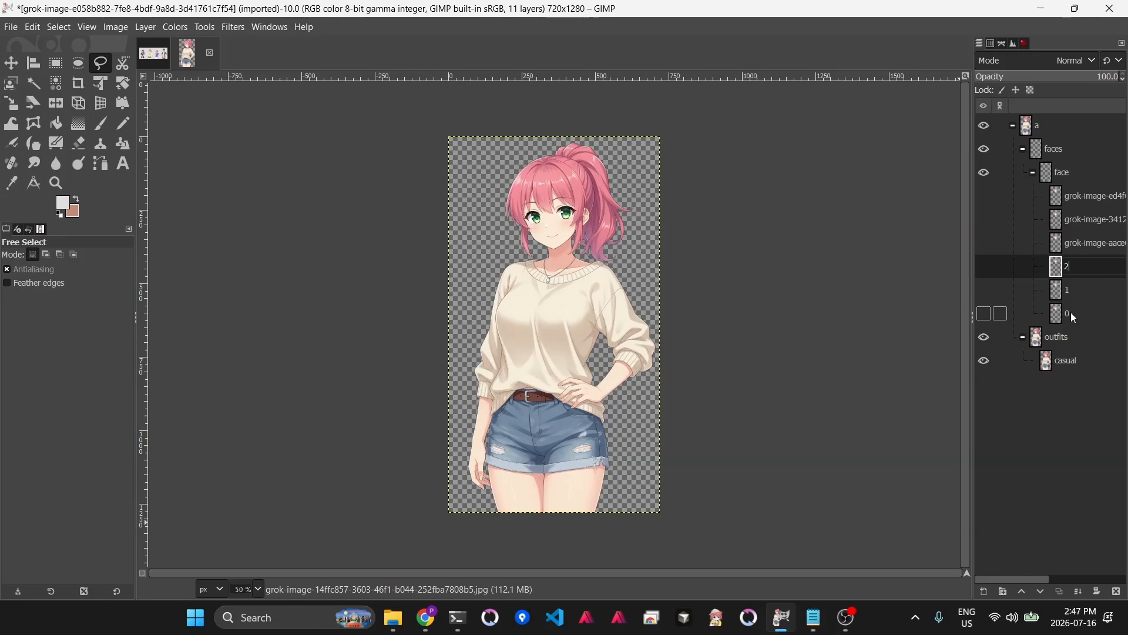
pyautogui.press('Tab')
pyautogui.write('3')
pyautogui.press('Tab')
pyautogui.write('4')
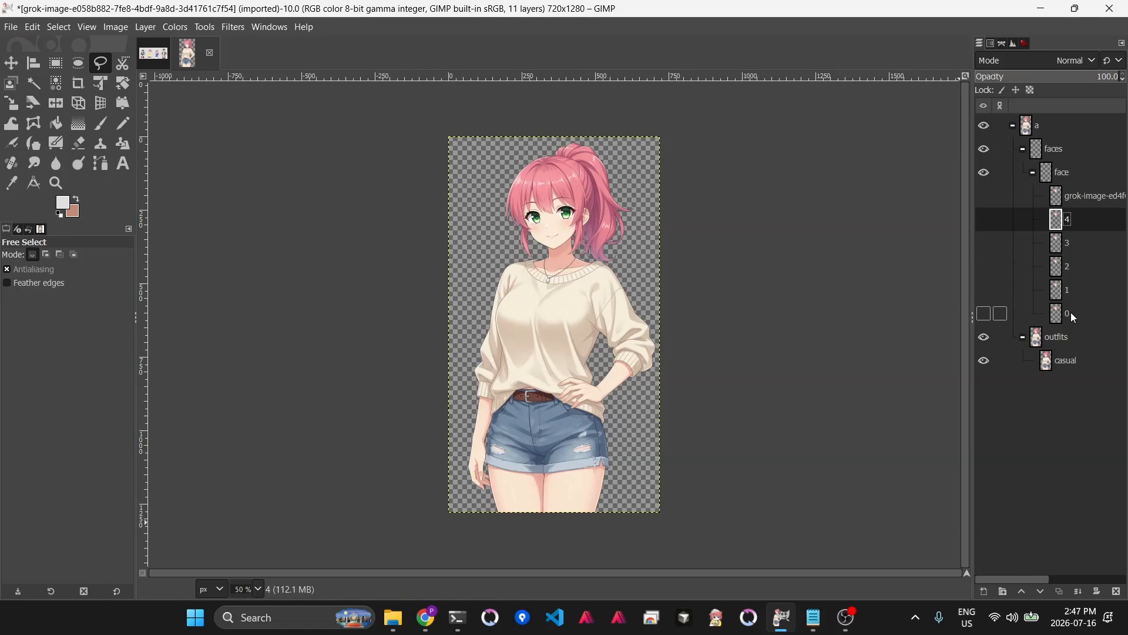
pyautogui.press('Tab')
pyautogui.write('5')
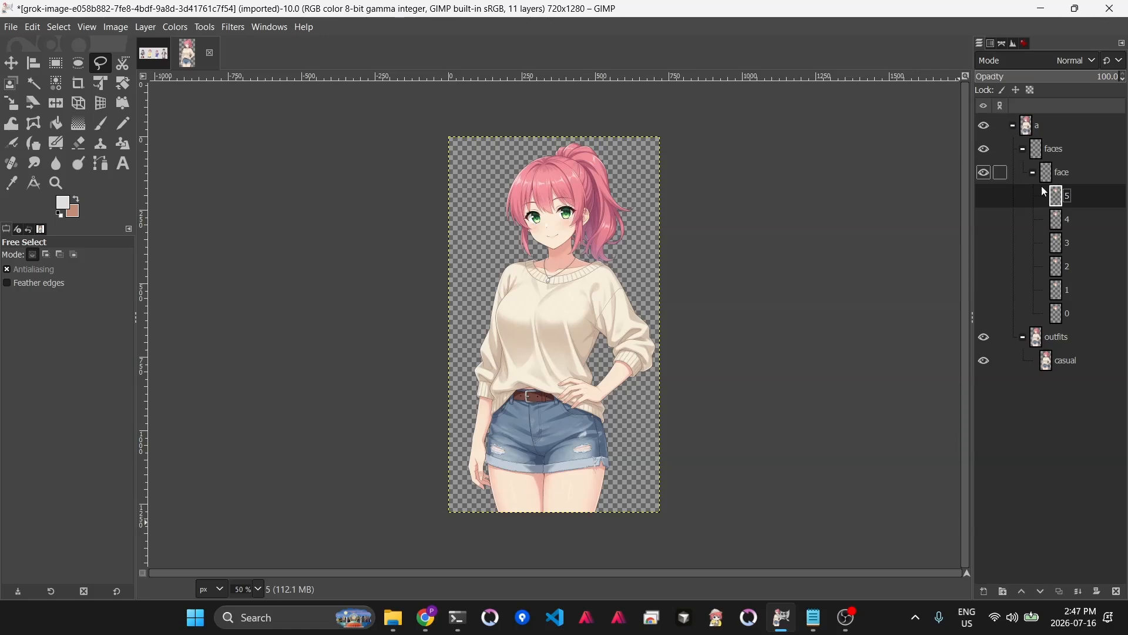
# - Start Export Layers and browse to the characters folder under scenario › Wish 6
pyautogui.click(12, 30)
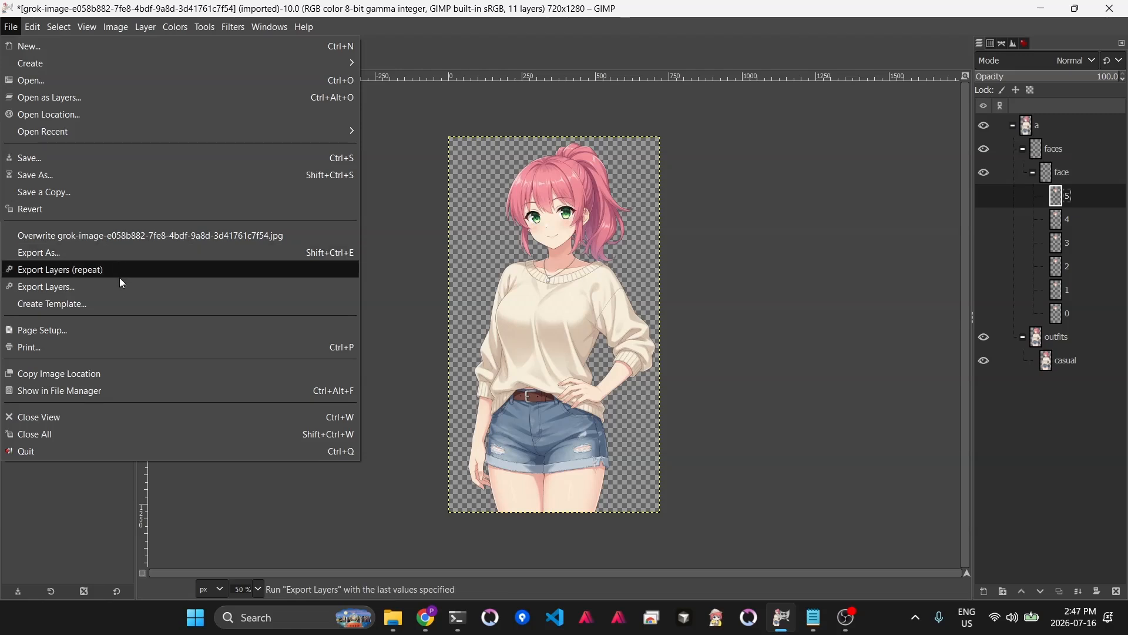
pyautogui.press('Escape')
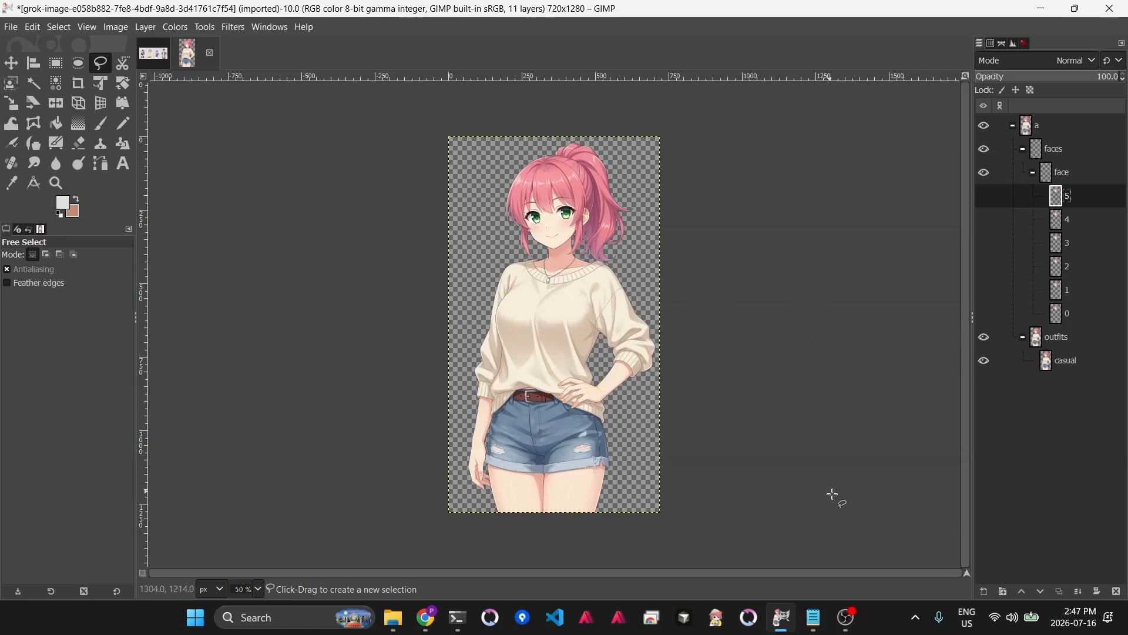
pyautogui.hotkey('ctrl', 'shift', 'e')
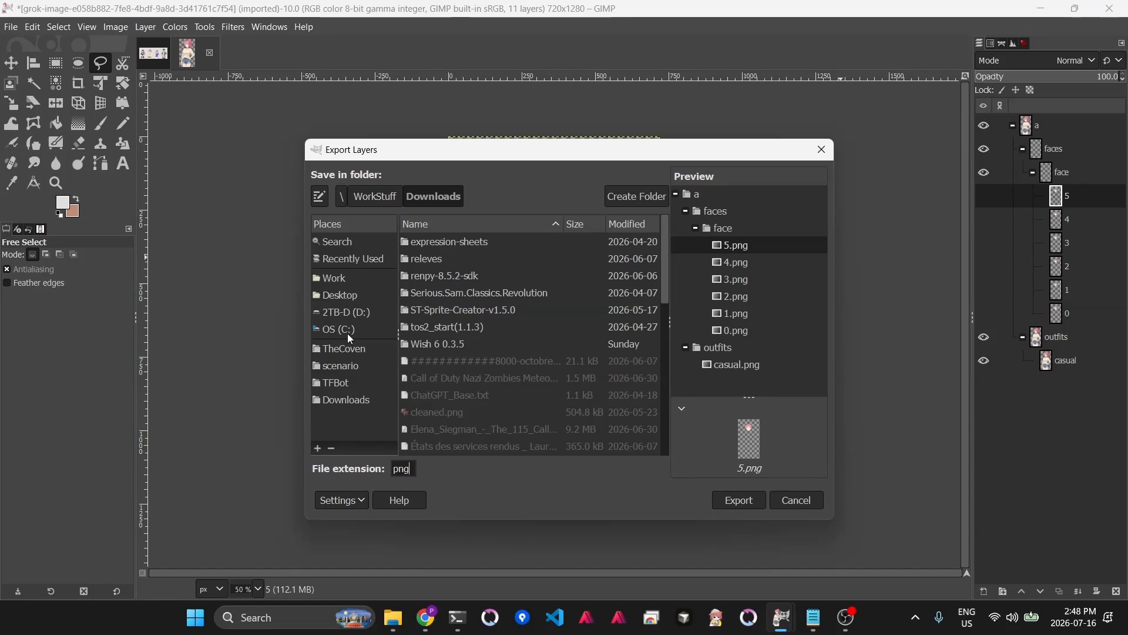
pyautogui.click(351, 367)
pyautogui.doubleClick(428, 311)
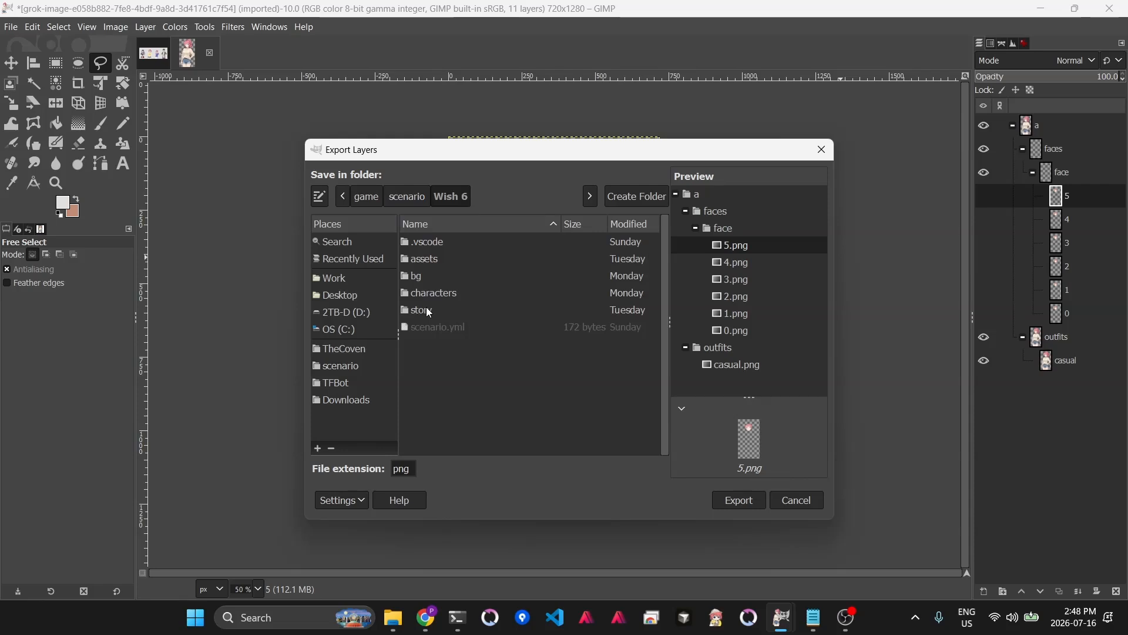
pyautogui.doubleClick(449, 294)
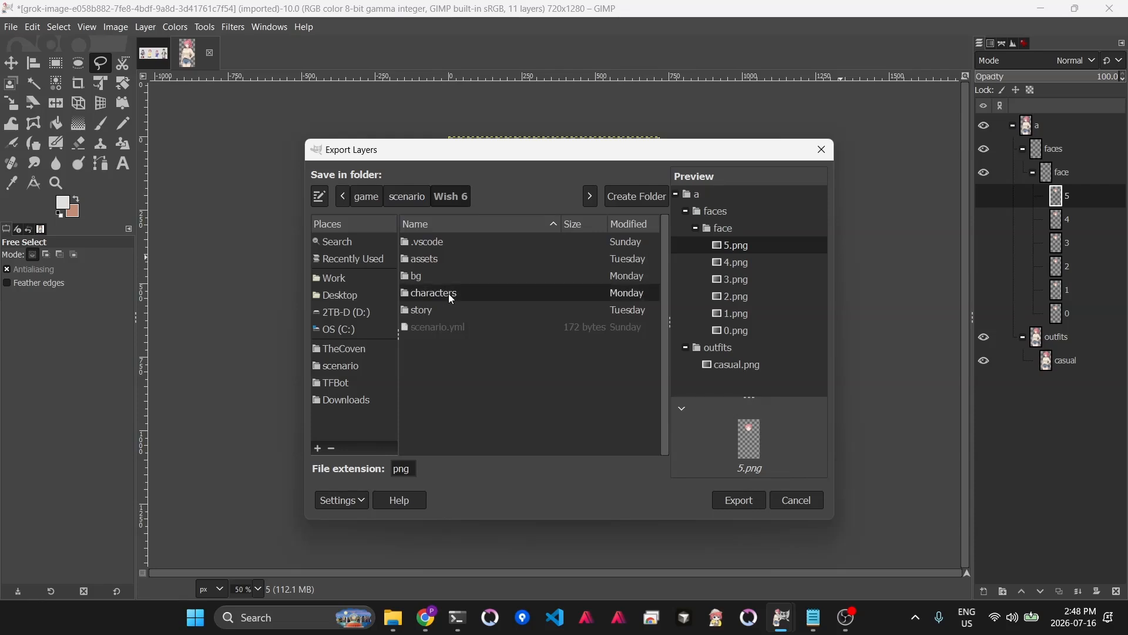
# - Create a new folder named alice in the characters folder
pyautogui.click(615, 199)
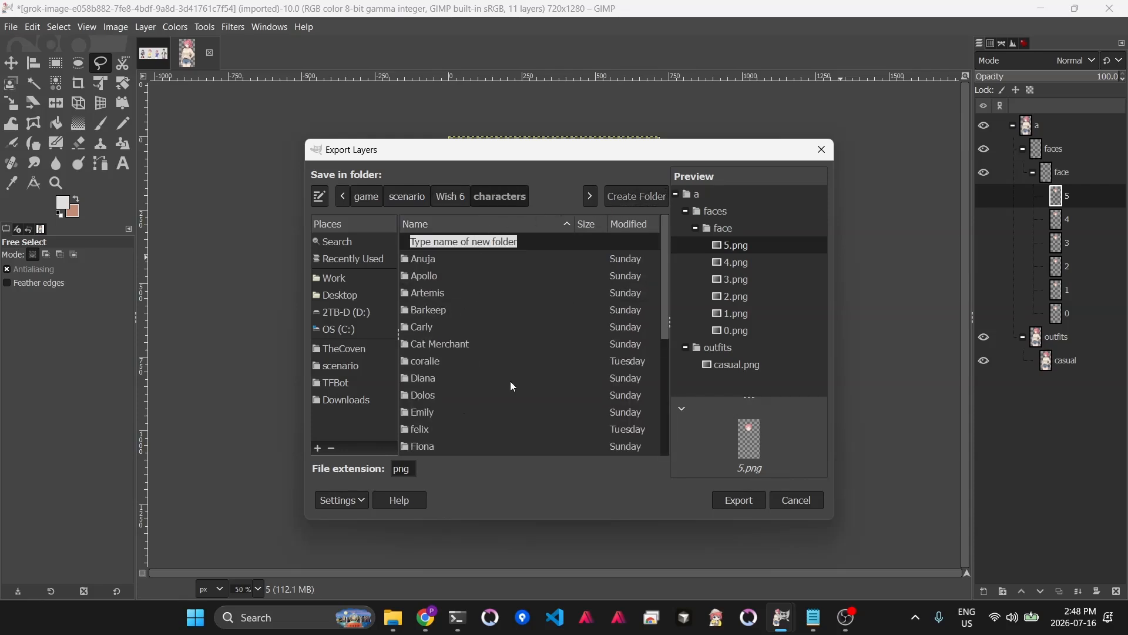
pyautogui.write('alice')
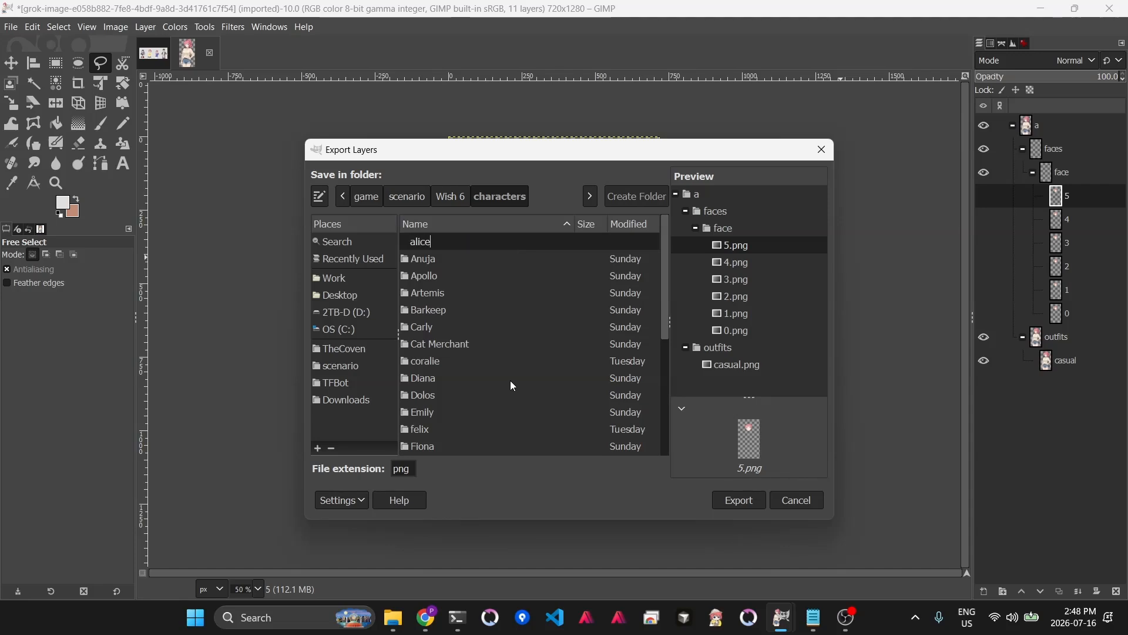
pyautogui.press('Return')
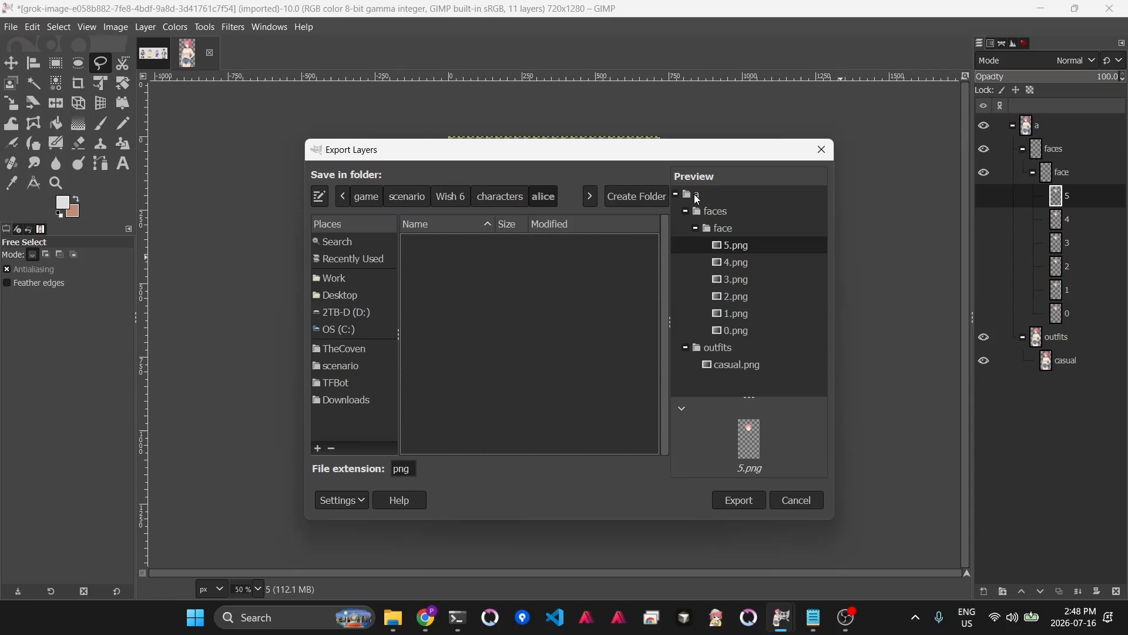
# - Export all layers as PNG files into the alice folder with the default PNG options
pyautogui.click(739, 501)
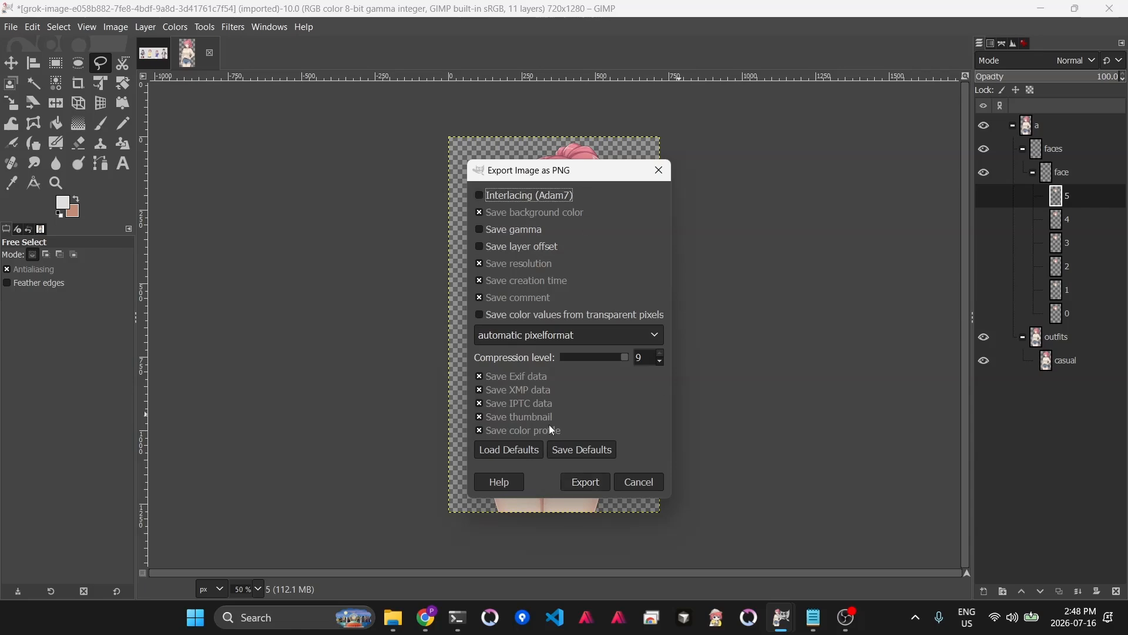
pyautogui.click(587, 482)
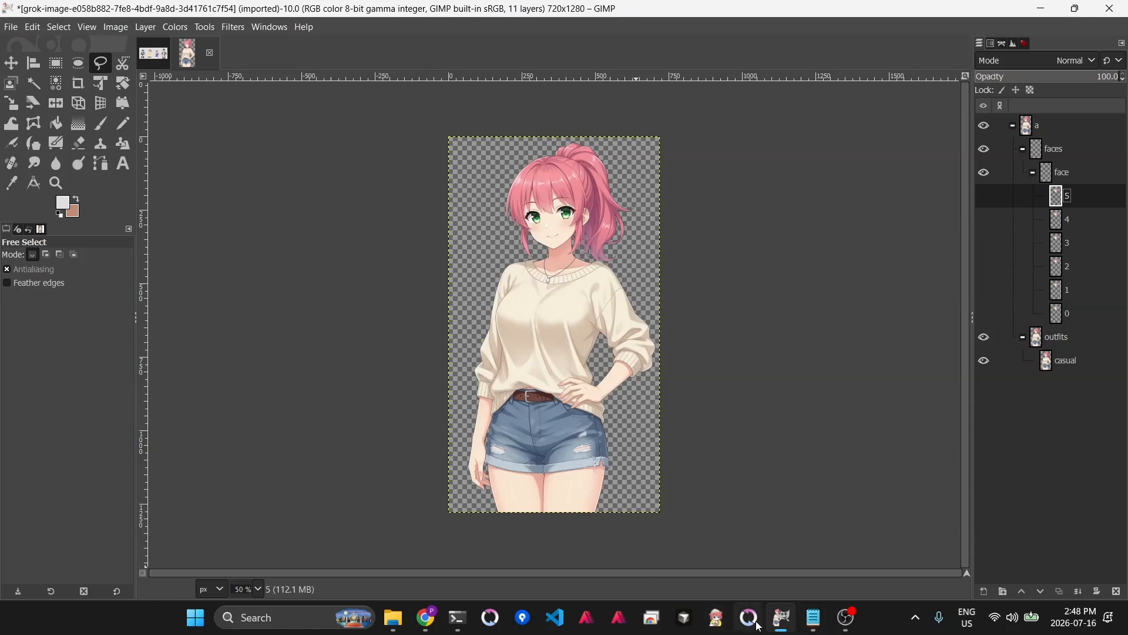
pyautogui.click(686, 620)
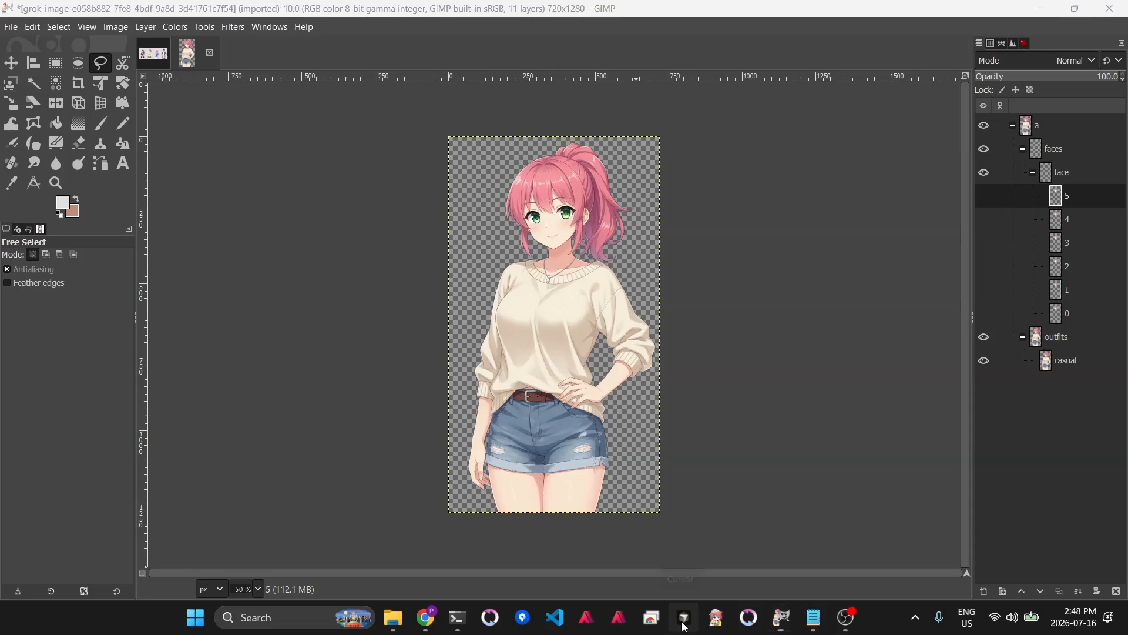
# - Open the Wish 6 project folder in Cursor from its recent folders
pyautogui.rightClick(687, 628)
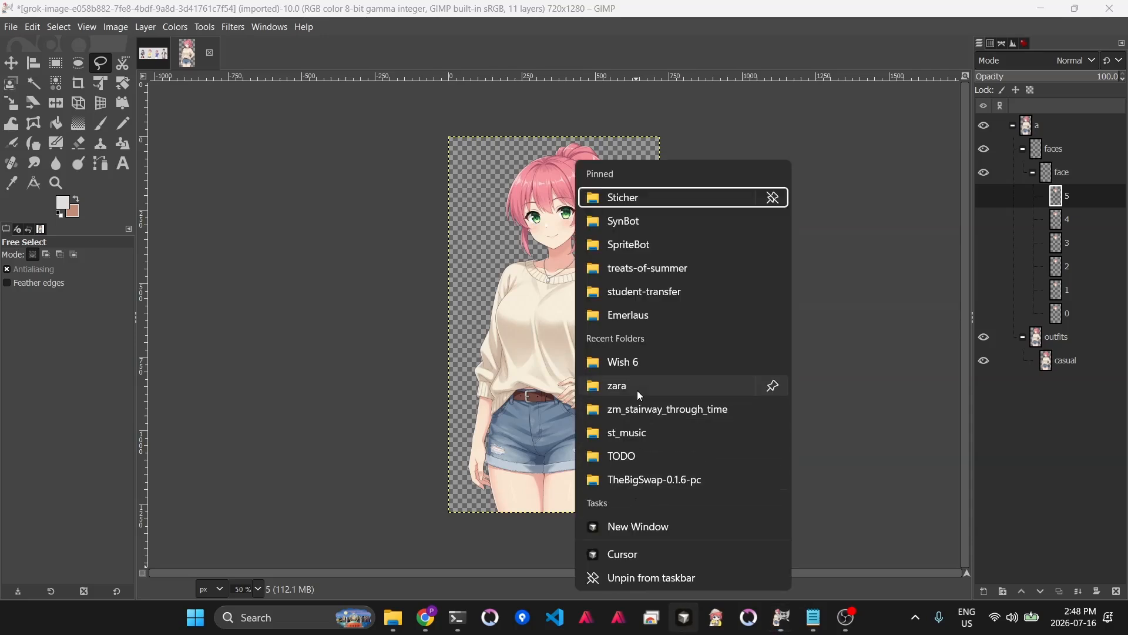
pyautogui.click(637, 362)
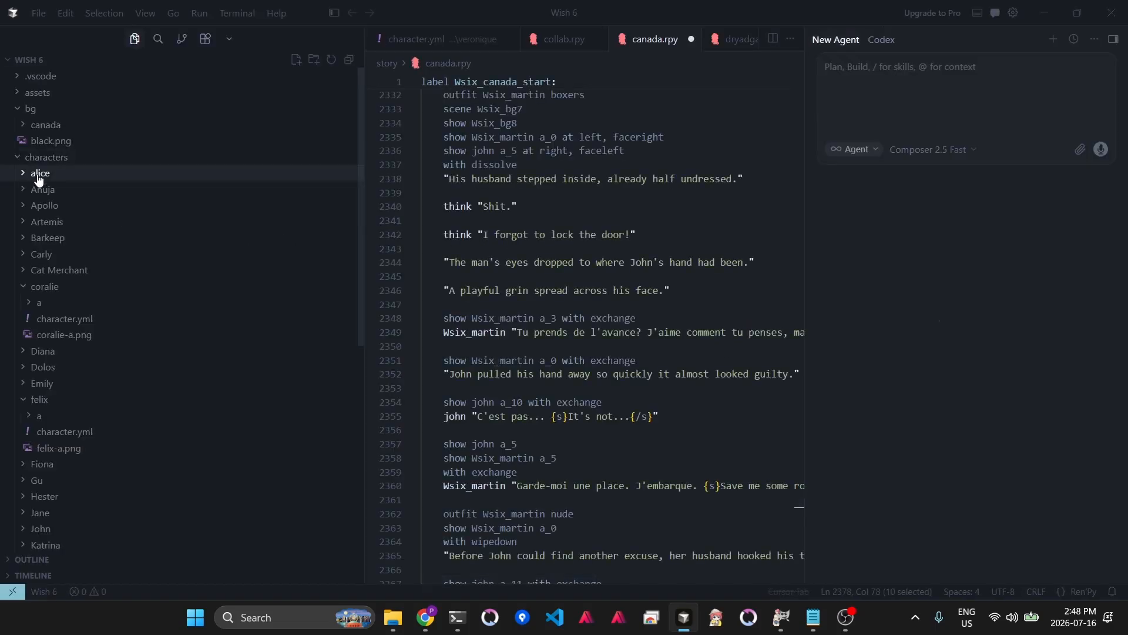
# - Copy coralie's character.yml and paste it into the alice character folder
pyautogui.click(60, 325)
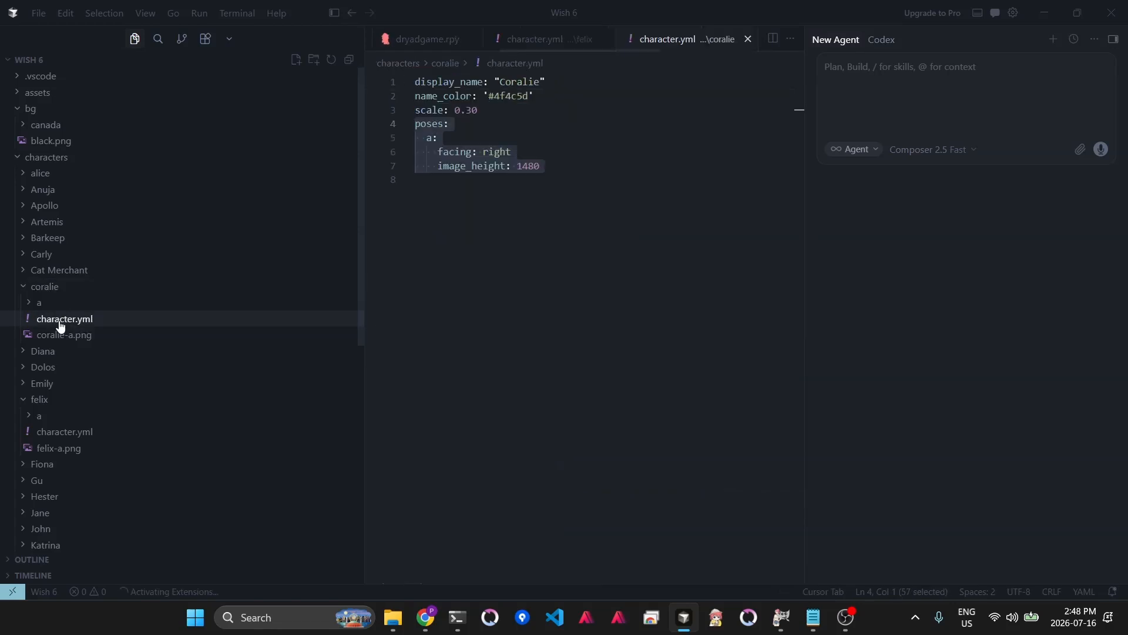
pyautogui.rightClick(61, 325)
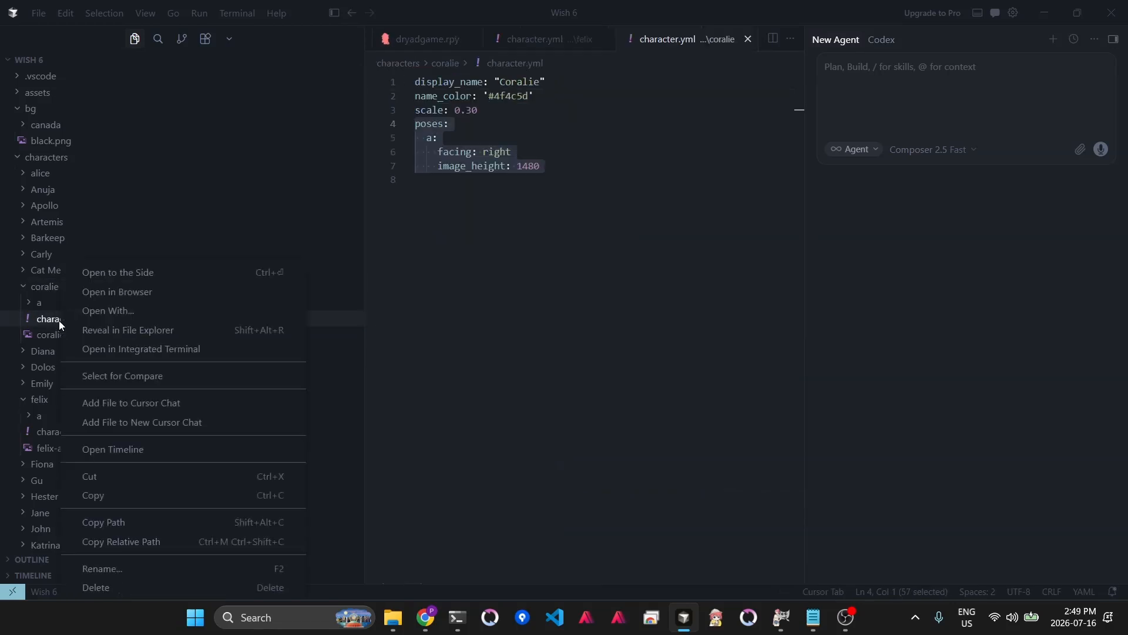
pyautogui.click(116, 495)
pyautogui.click(70, 175)
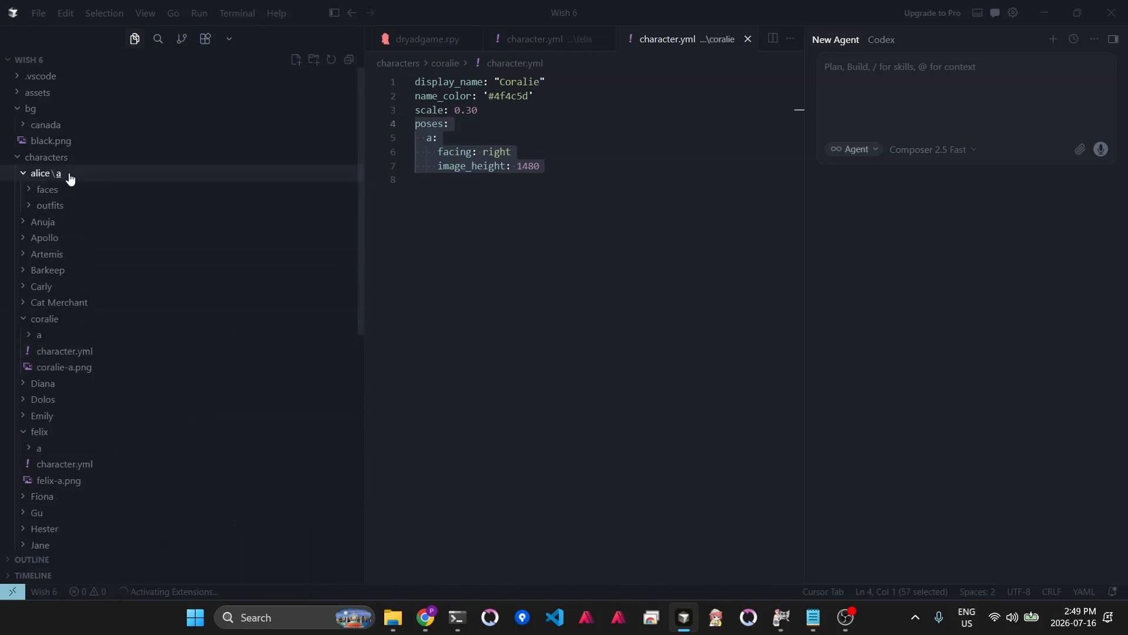
pyautogui.hotkey('ctrl', 'v')
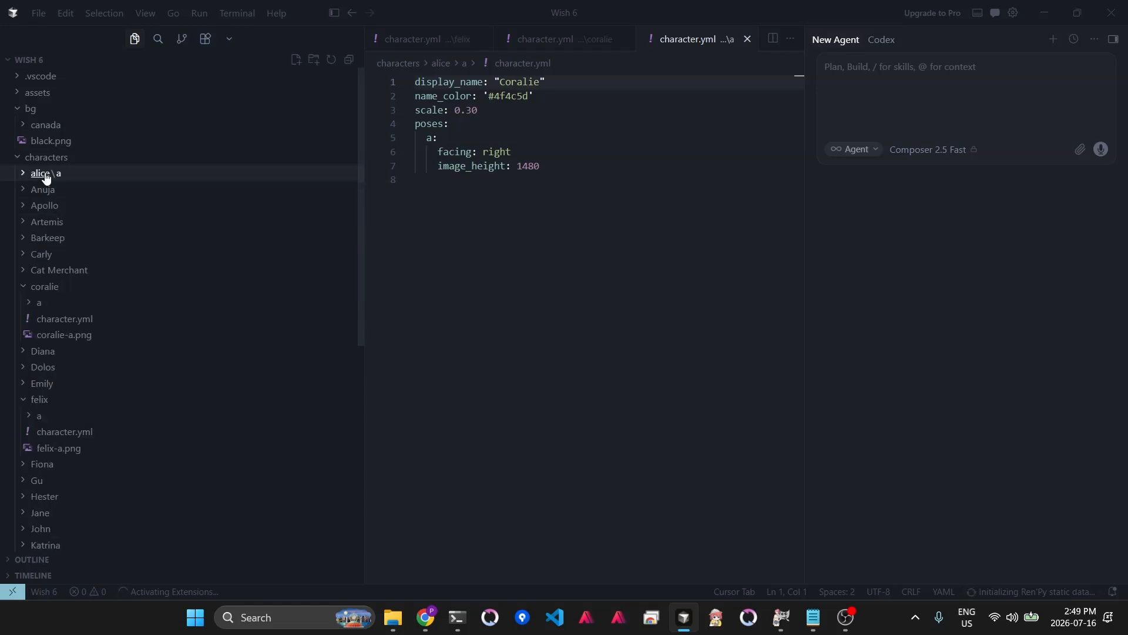
# - Move the pasted character.yml up from the a subfolder into the alice folder and open it
pyautogui.moveTo(49, 229); pyautogui.dragTo(42, 177)
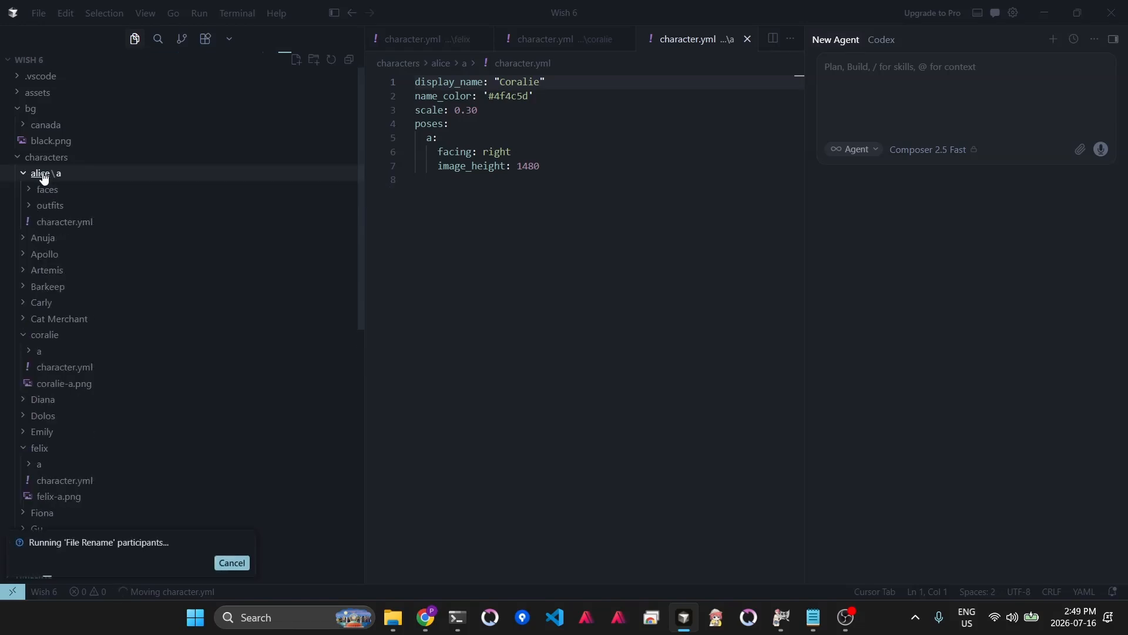
pyautogui.click(67, 222)
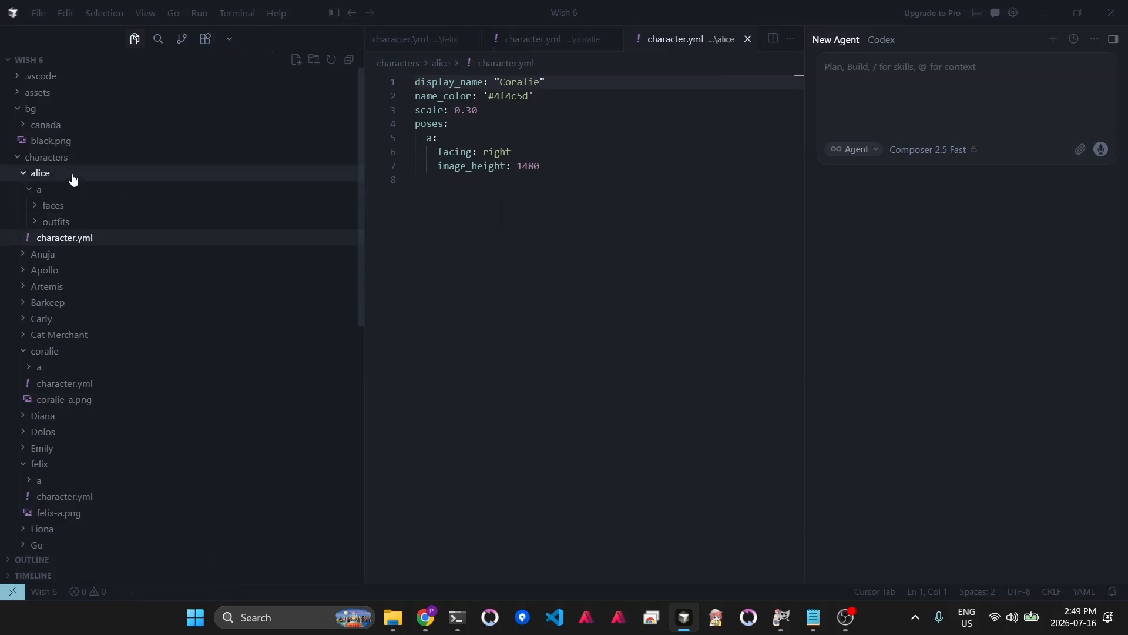
pyautogui.click(33, 191)
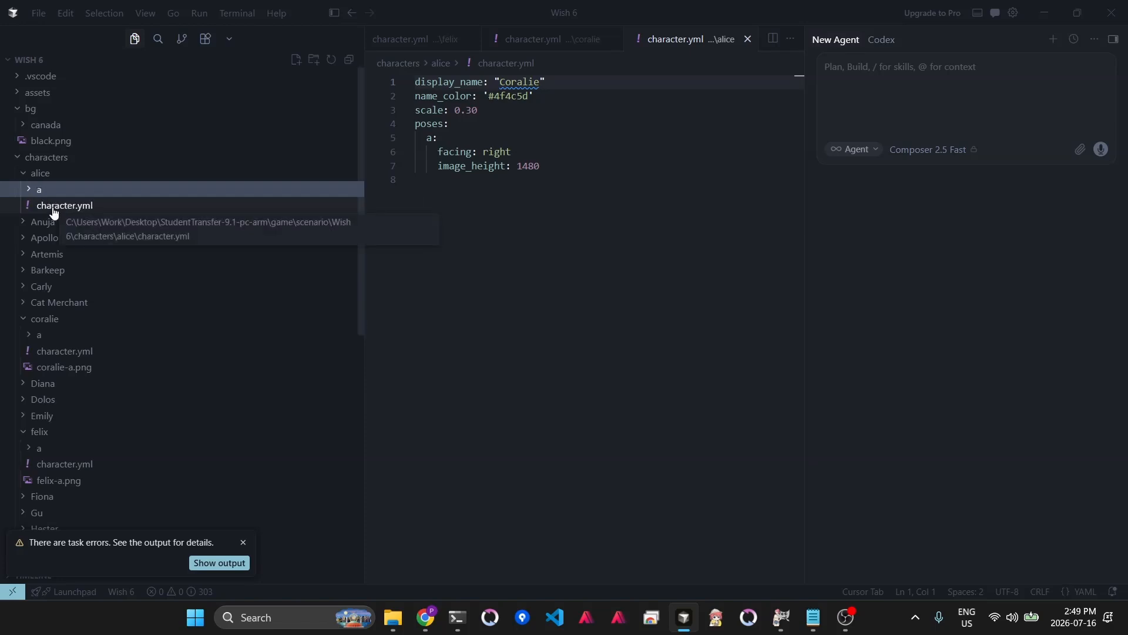
# - Change the display_name to "Alice Somehting"
pyautogui.doubleClick(512, 88)
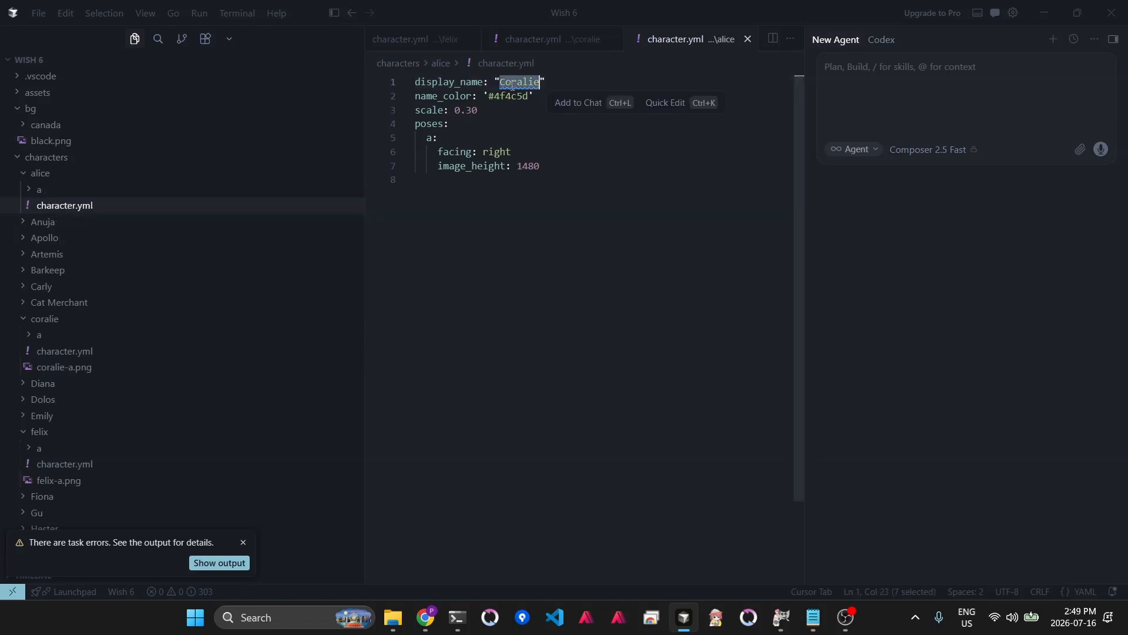
pyautogui.write('Alice Somehting')
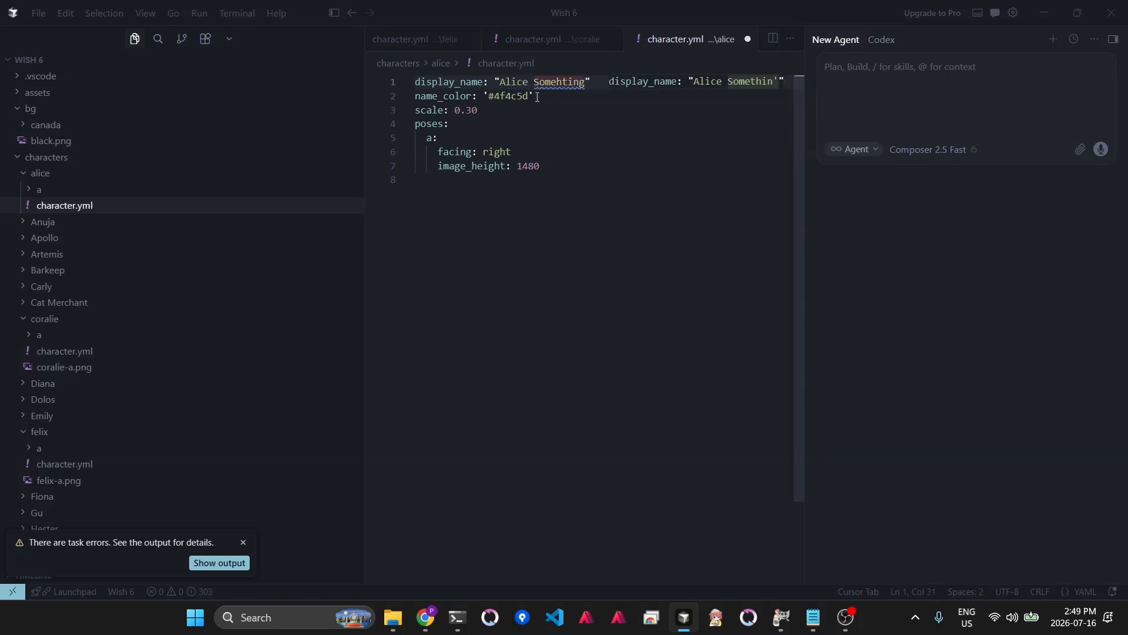
# - Sample Alice's hair colour with GIMP's Color Picker, copy its hex ef8b97, and set name_color to '#ef8b97'
pyautogui.click(783, 615)
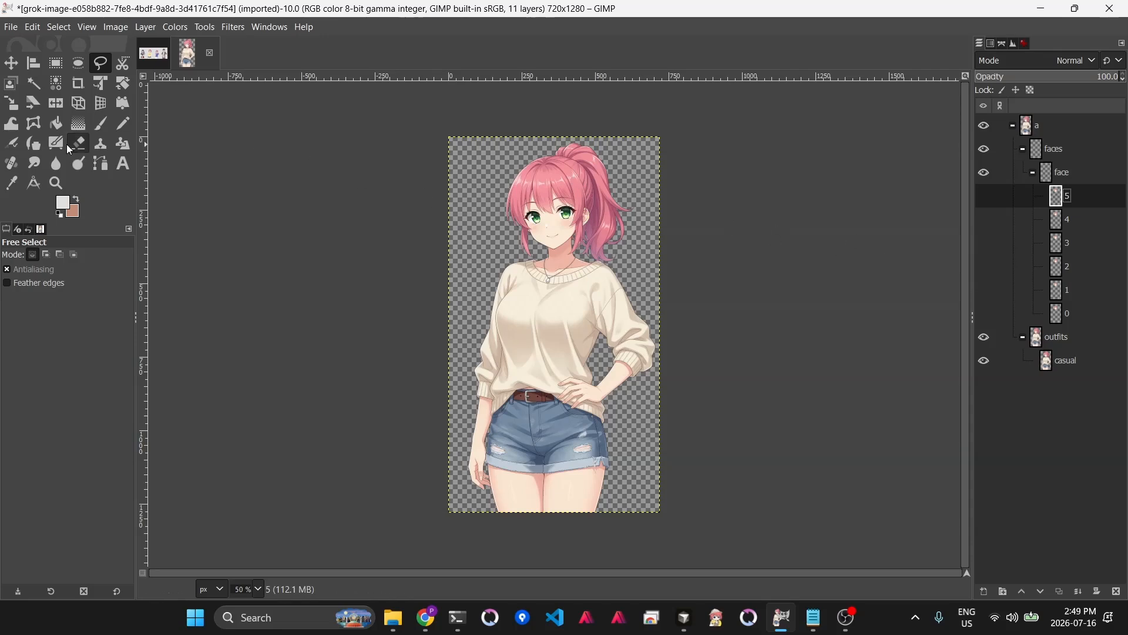
pyautogui.click(12, 183)
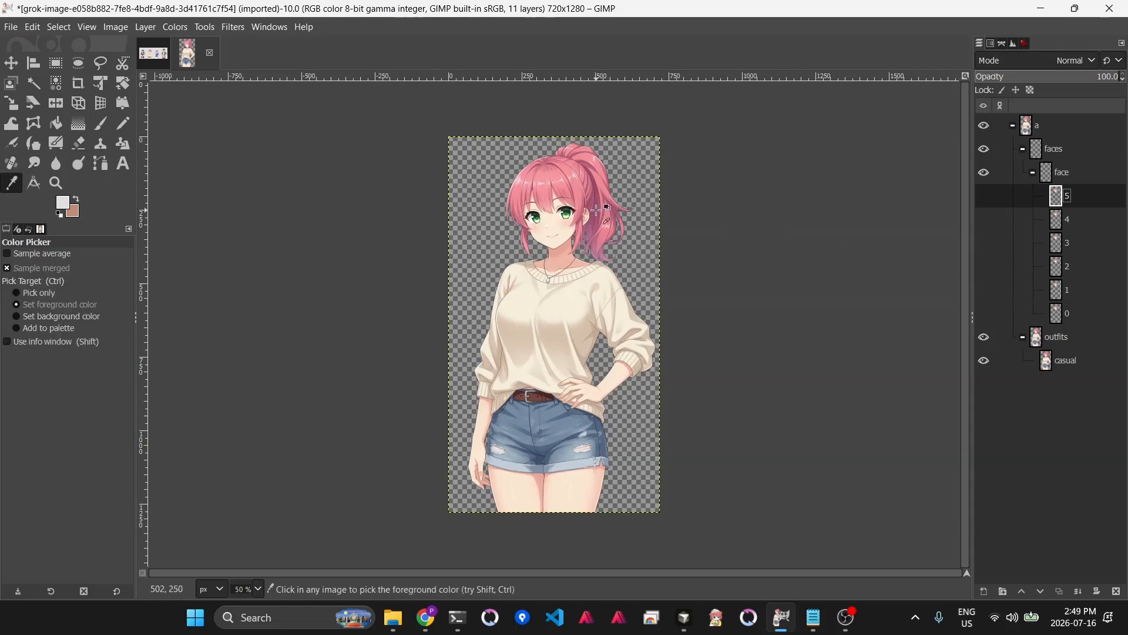
pyautogui.click(577, 192)
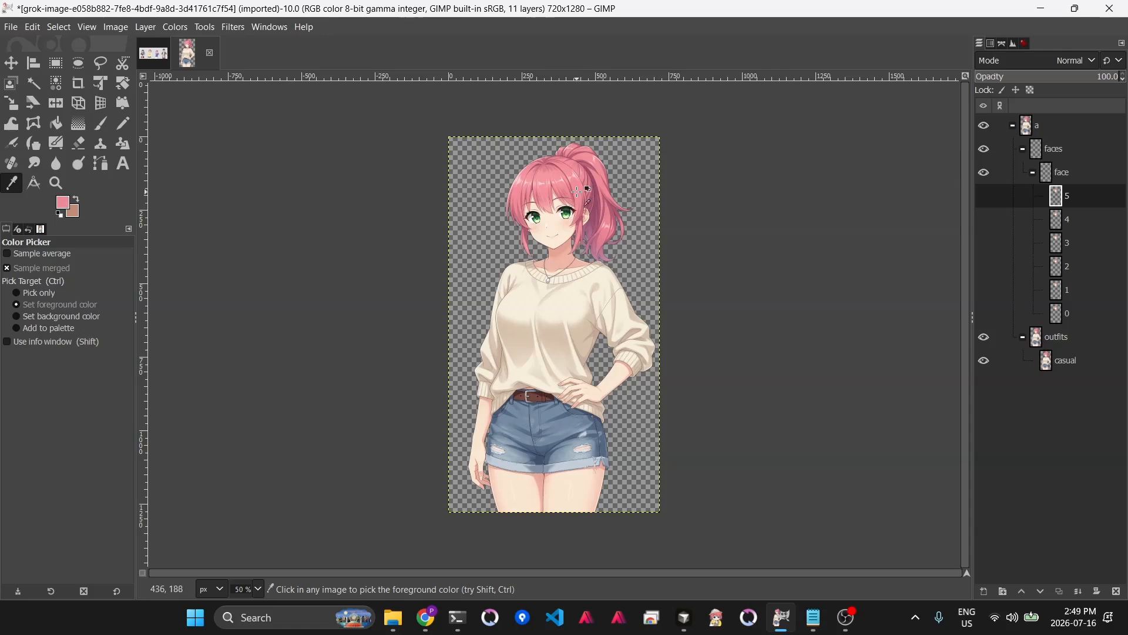
pyautogui.click(64, 205)
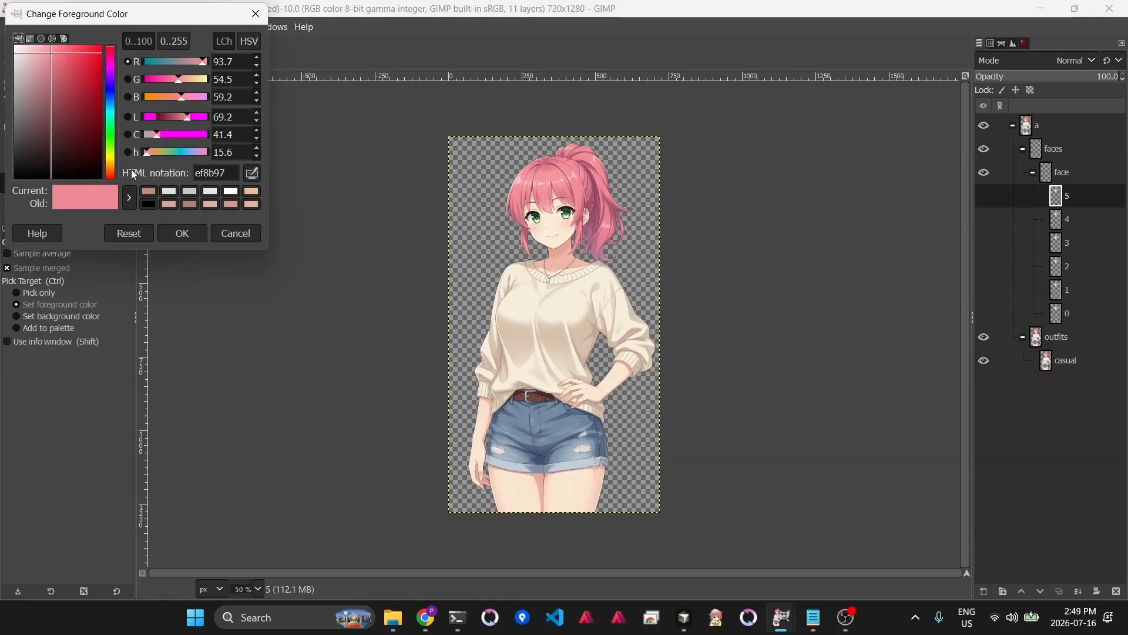
pyautogui.doubleClick(218, 173)
pyautogui.hotkey('ctrl', 'c')
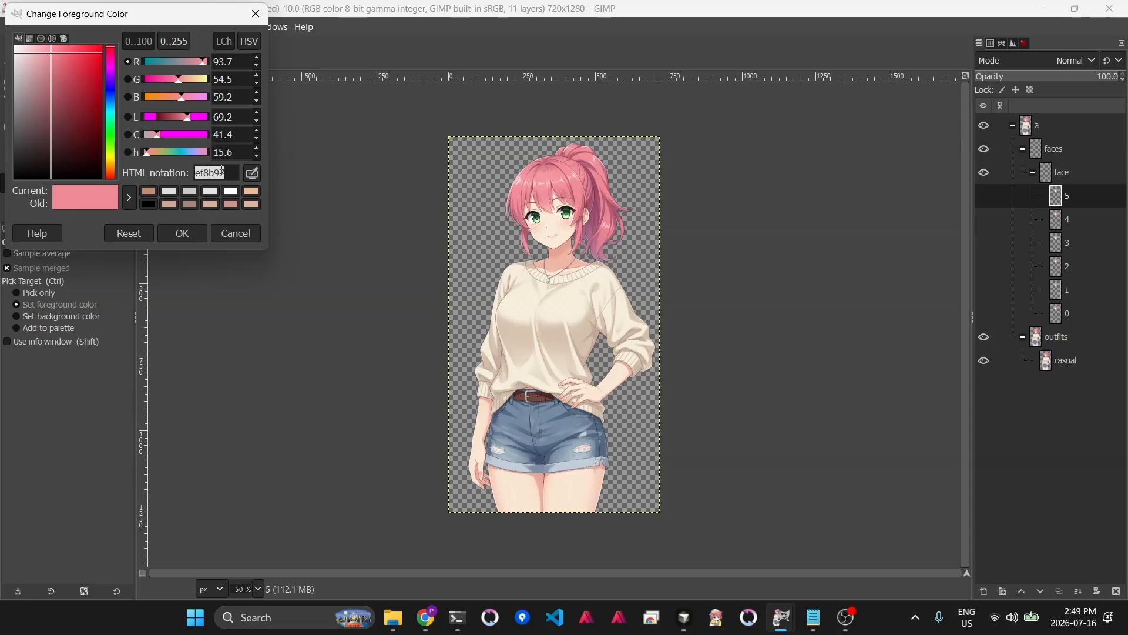
pyautogui.click(244, 233)
pyautogui.hotkey('alt', 'Tab')
pyautogui.doubleClick(505, 99)
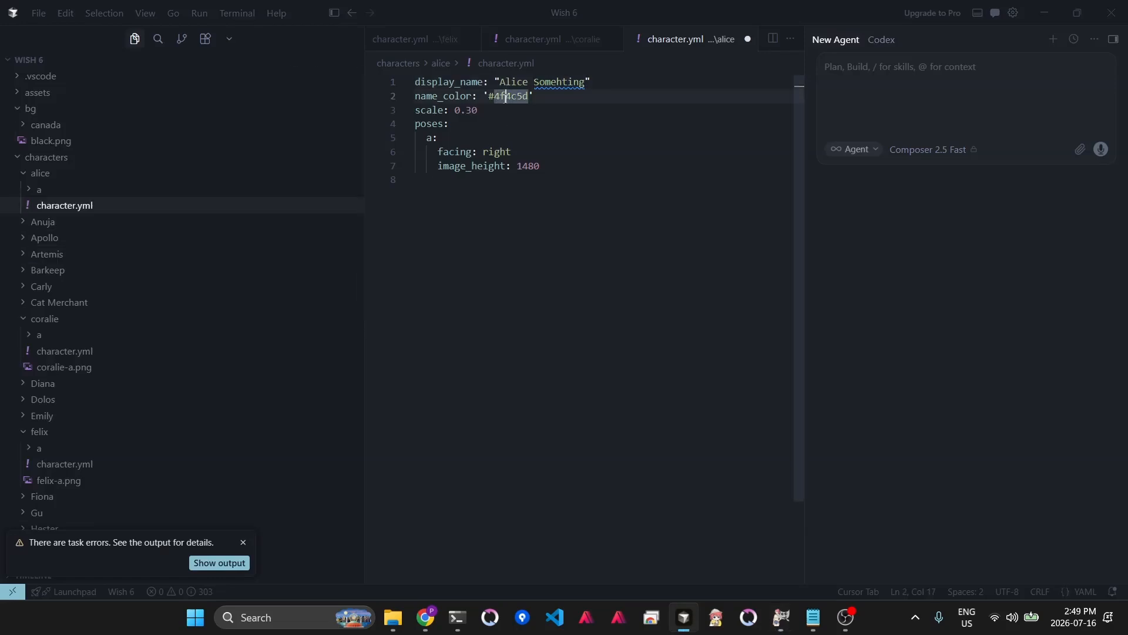
pyautogui.hotkey('ctrl', 'v')
pyautogui.click(456, 128)
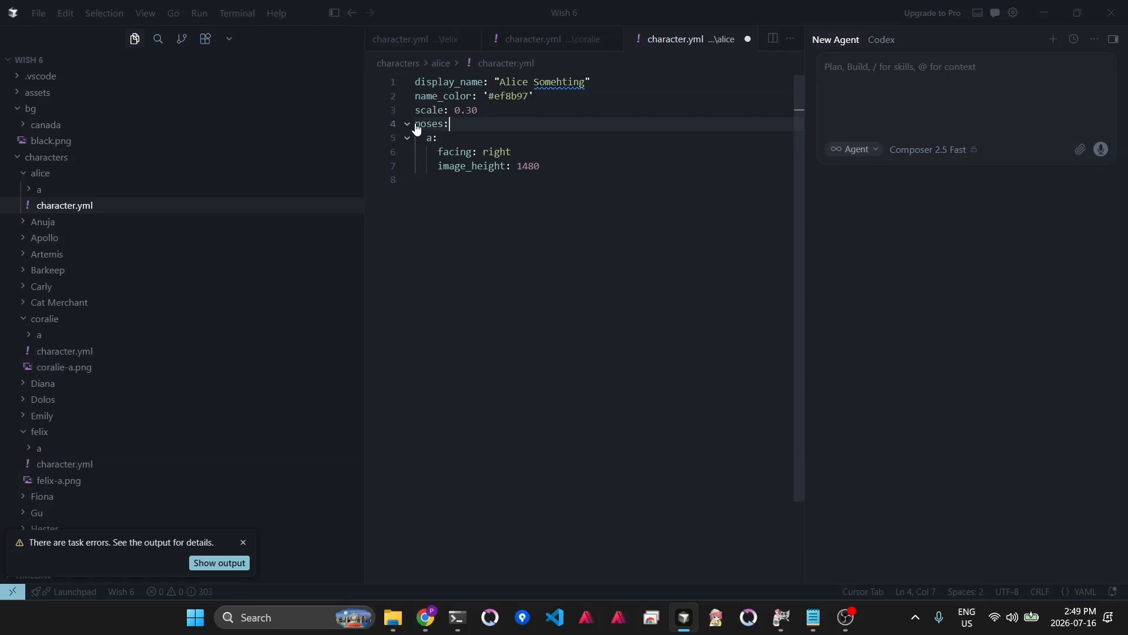
# - Set the pose's facing to left, delete the image_height line, and save the file
pyautogui.hotkey('alt', 'Tab')
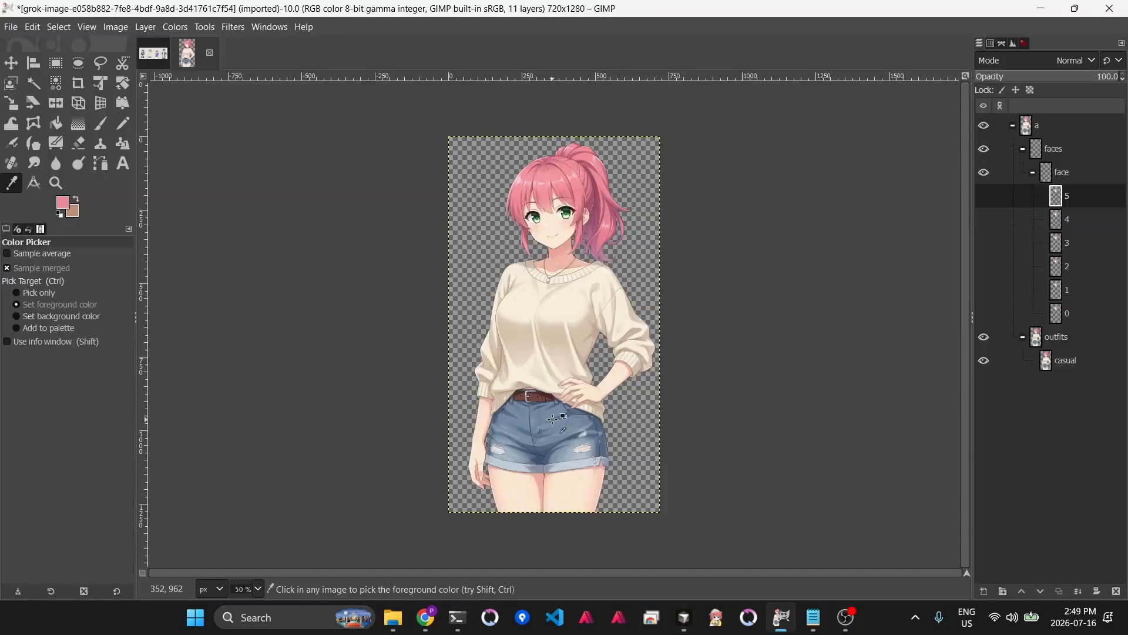
pyautogui.hotkey('alt', 'Tab')
pyautogui.doubleClick(424, 125)
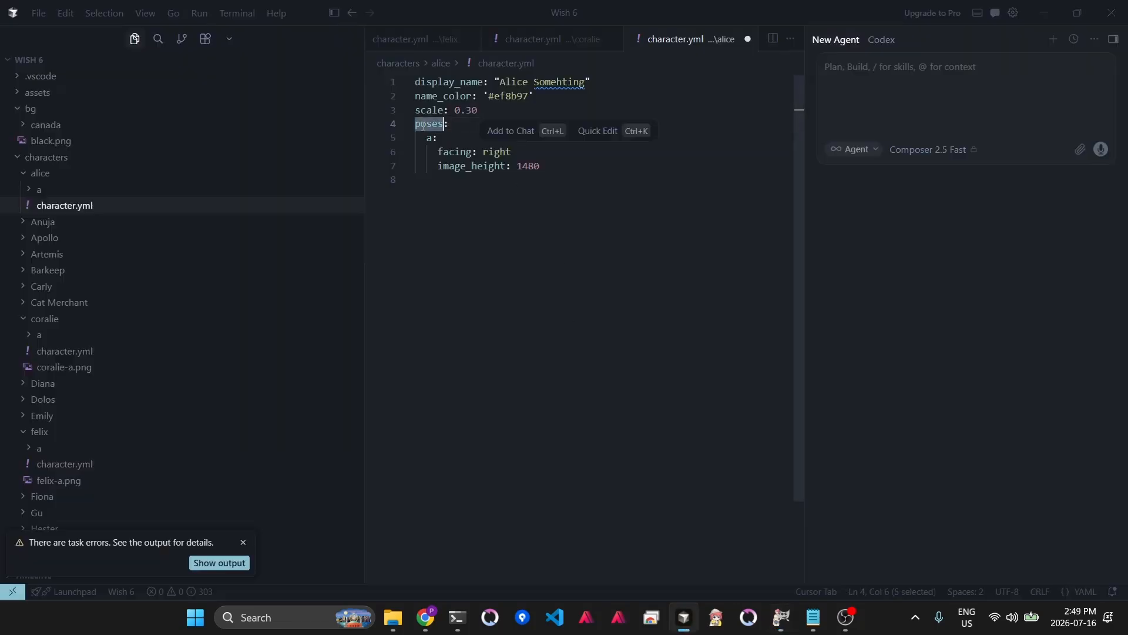
pyautogui.doubleClick(490, 151)
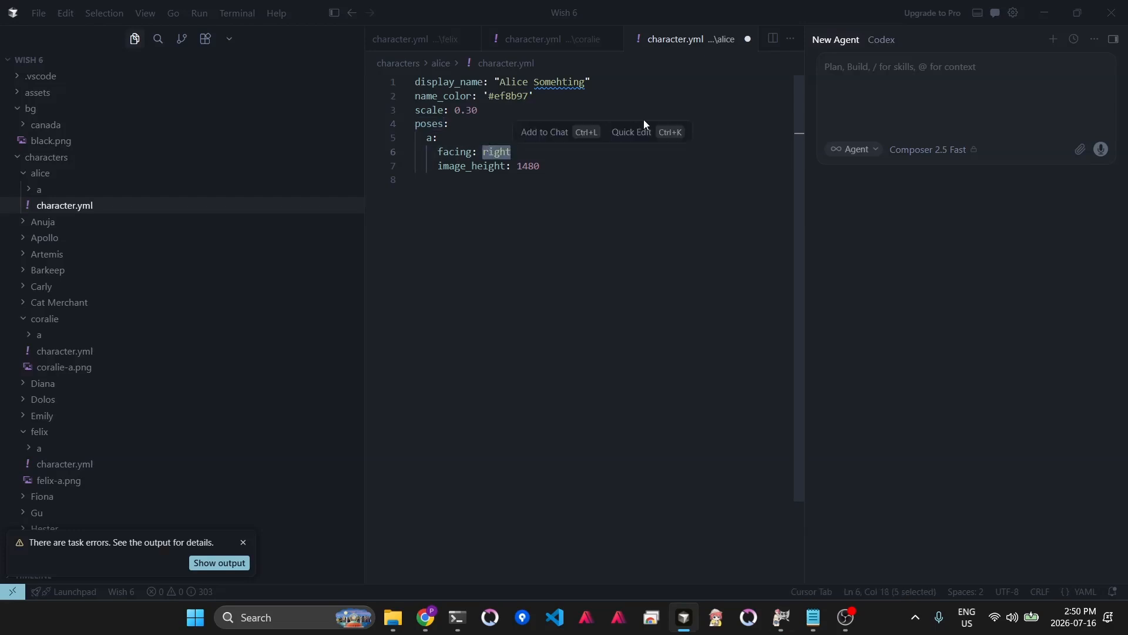
pyautogui.write('left')
pyautogui.press('Right')
pyautogui.hotkey('shift', 'Down')
pyautogui.press('BackSpace')
pyautogui.hotkey('ctrl', 's')
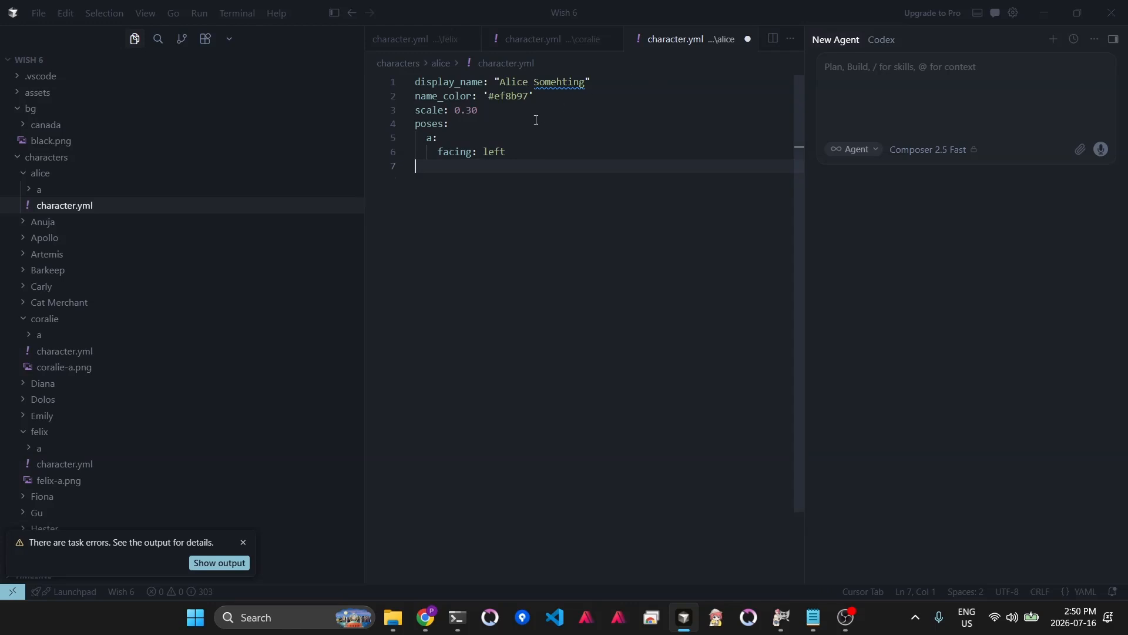
# - Change the scale to 0.45 and save
pyautogui.doubleClick(480, 110)
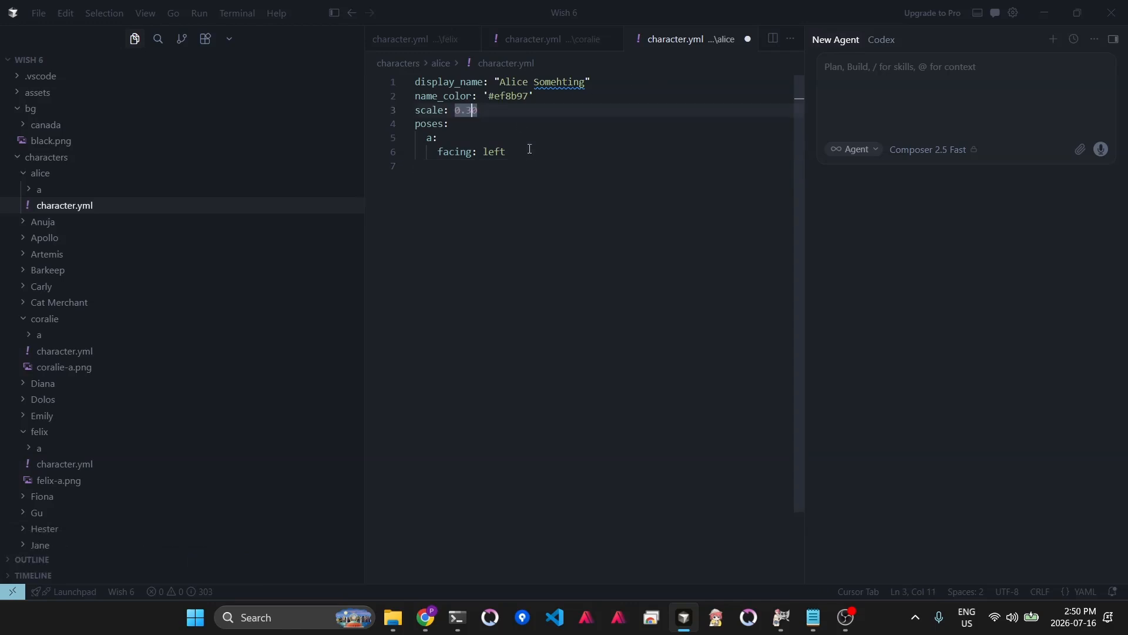
pyautogui.hotkey('shift', 'Left')
pyautogui.write('4')
pyautogui.hotkey('shift', 'Right')
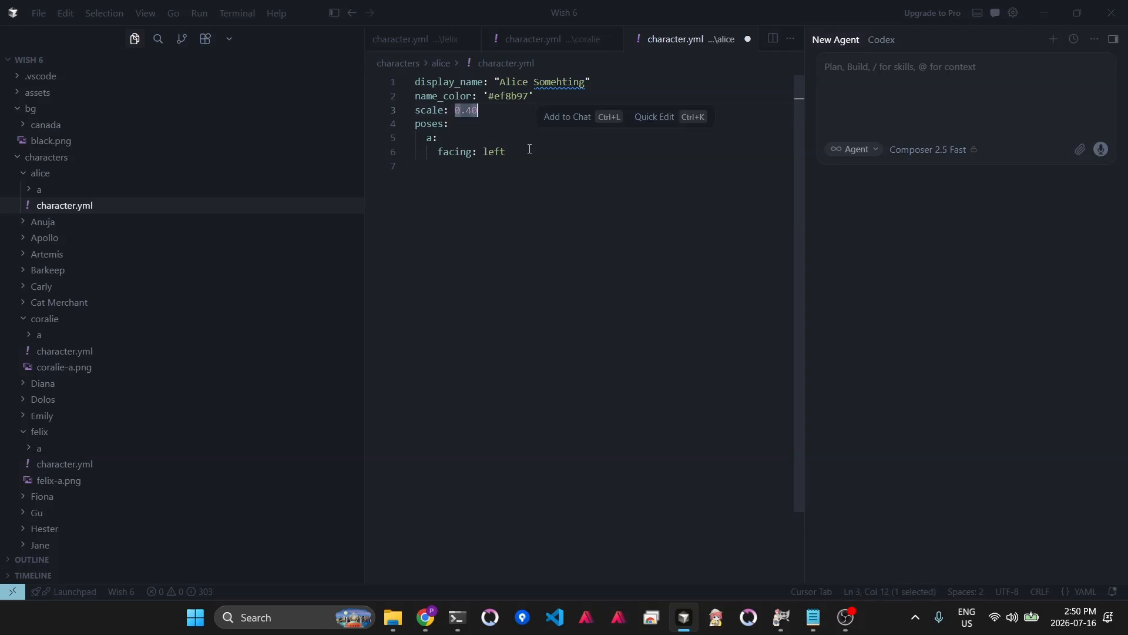
pyautogui.write('5')
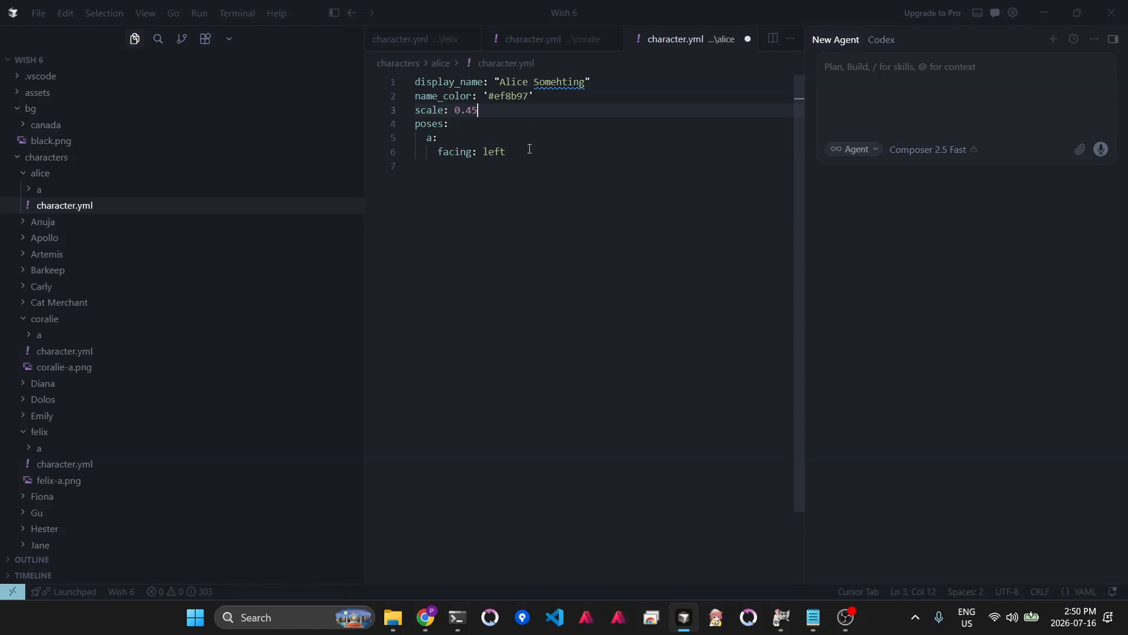
pyautogui.hotkey('ctrl', 's')
# - Try to correct the misspelled surname in the display name
pyautogui.click(561, 82)
pyautogui.press('BackSpace')
pyautogui.press('Right')
pyautogui.press('Tab')
pyautogui.moveTo(455, 110); pyautogui.dragTo(547, 114)
pyautogui.click(617, 204)
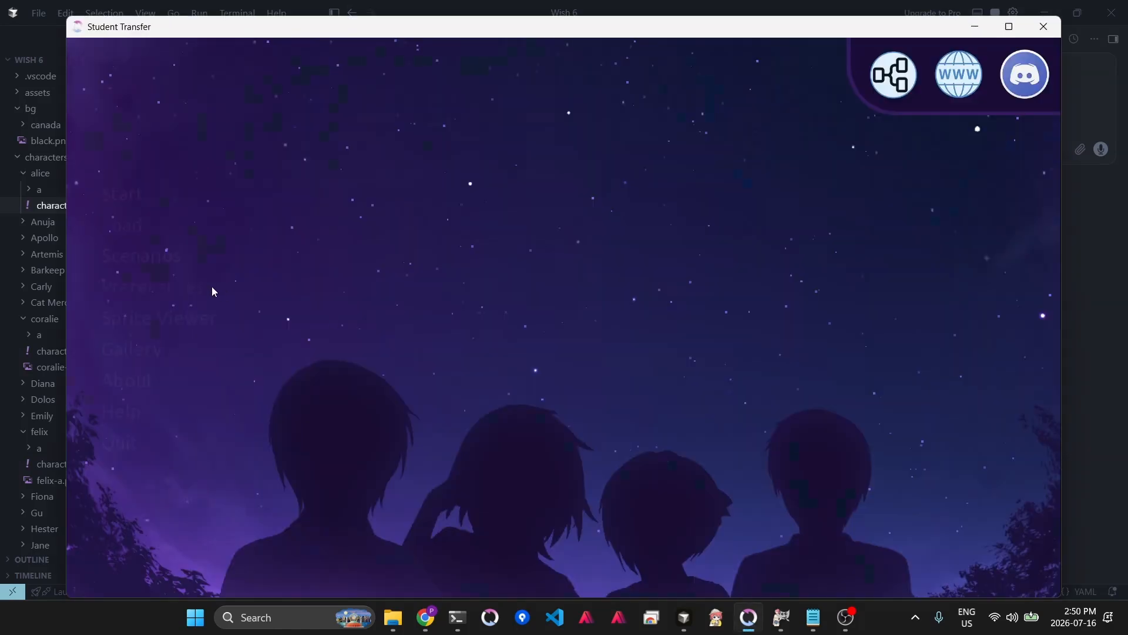
# - Open the game's Sprite Viewer and view the john_leonalife and john sprites for comparison
pyautogui.click(192, 319)
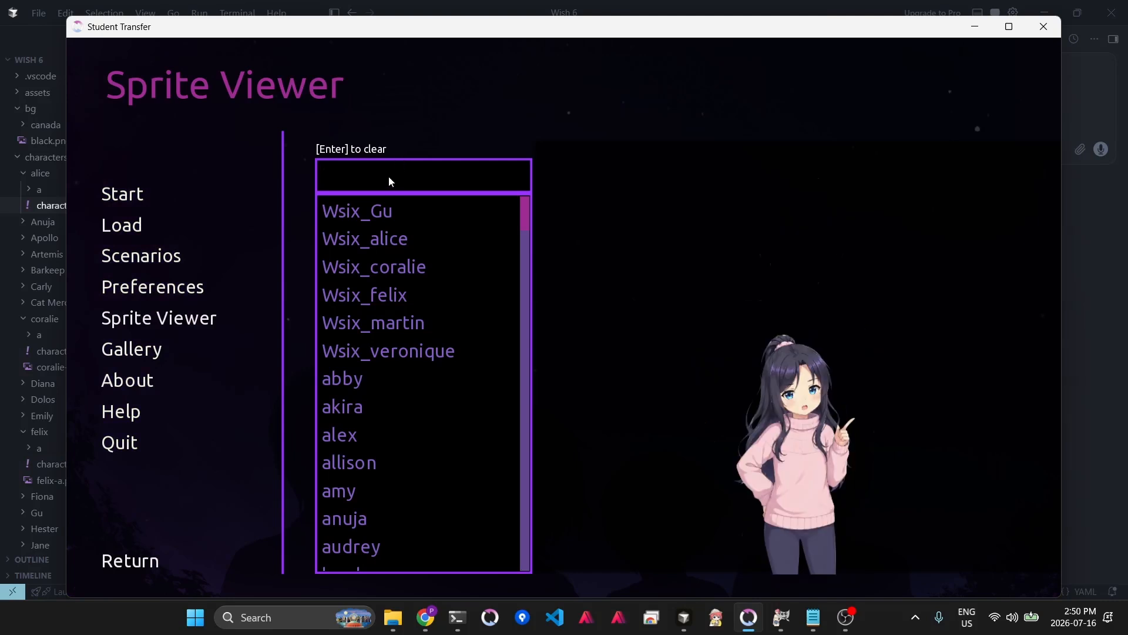
pyautogui.write('al')
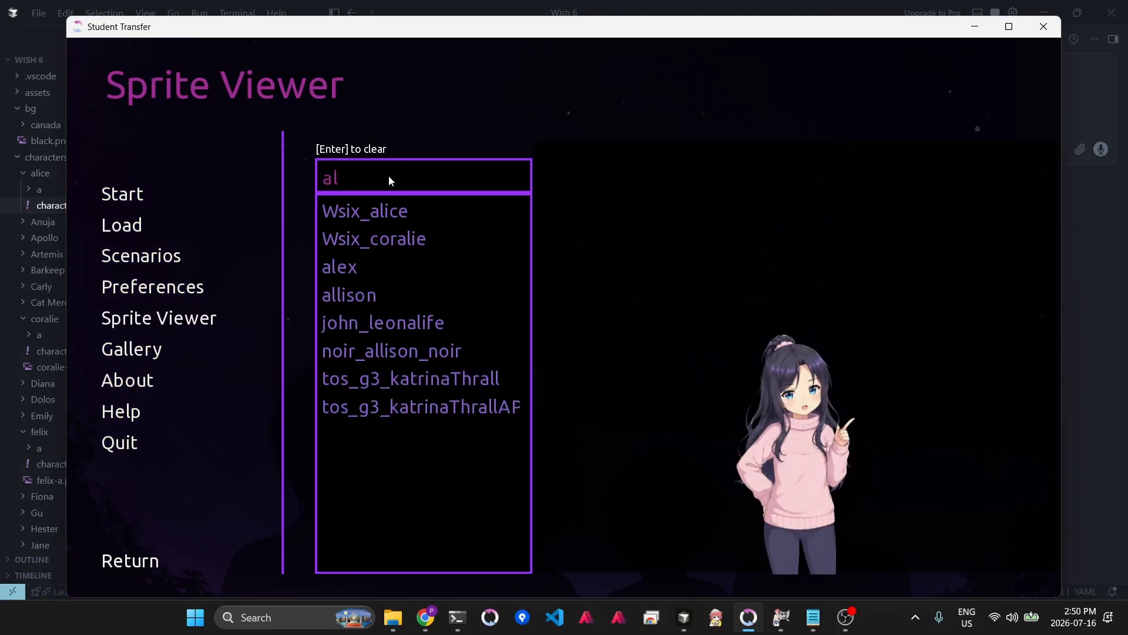
pyautogui.click(376, 322)
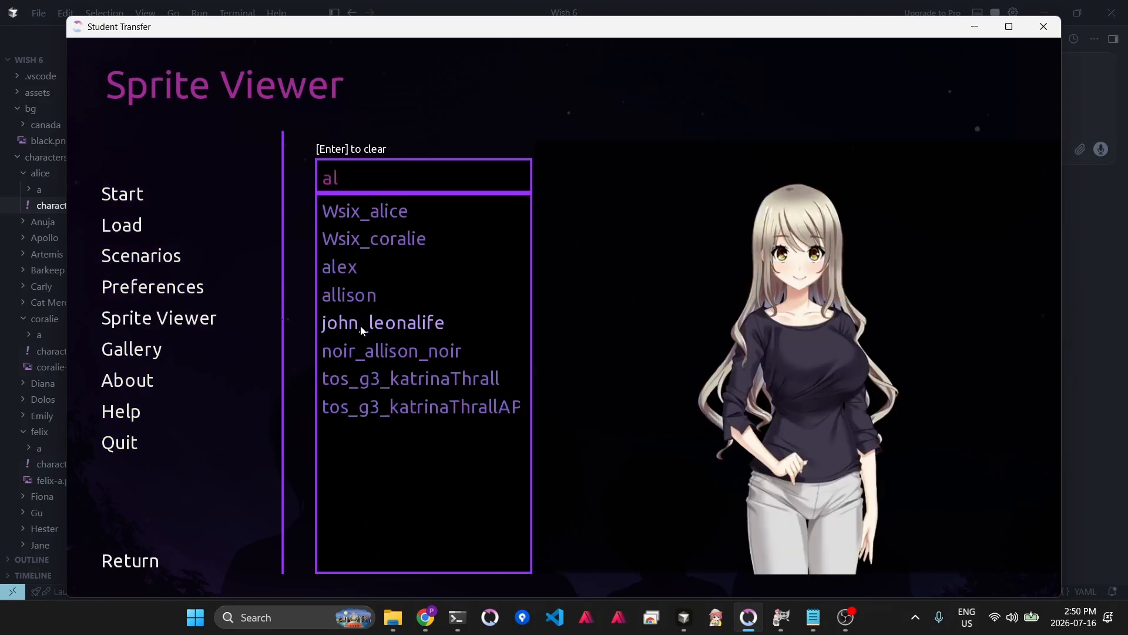
pyautogui.press('BackSpace')
pyautogui.press('BackSpace')
pyautogui.write('john')
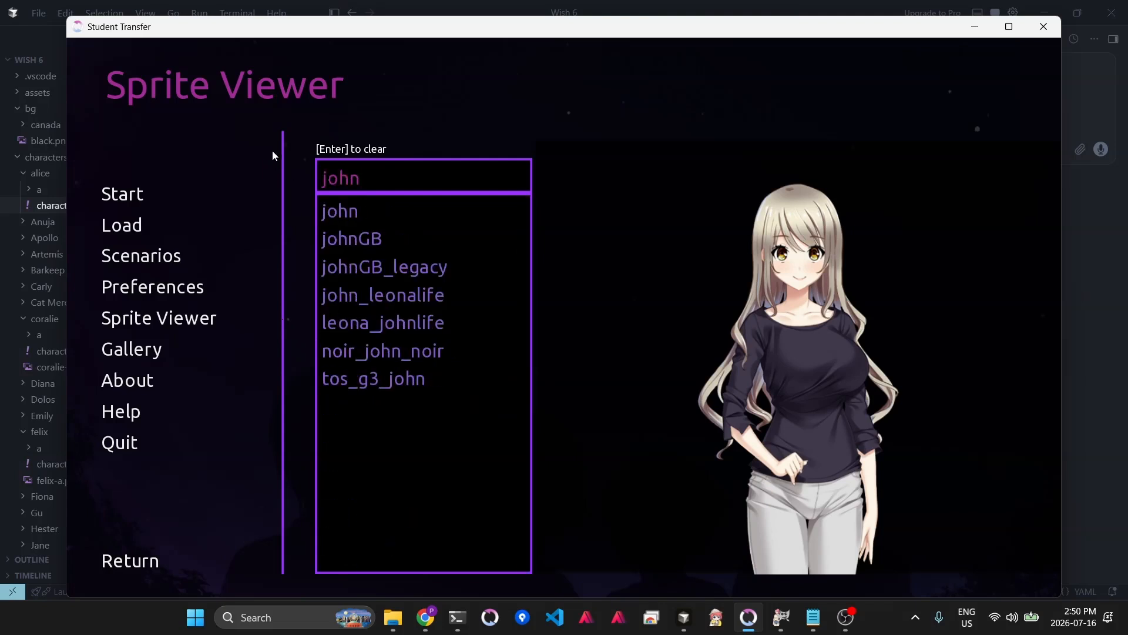
pyautogui.click(335, 210)
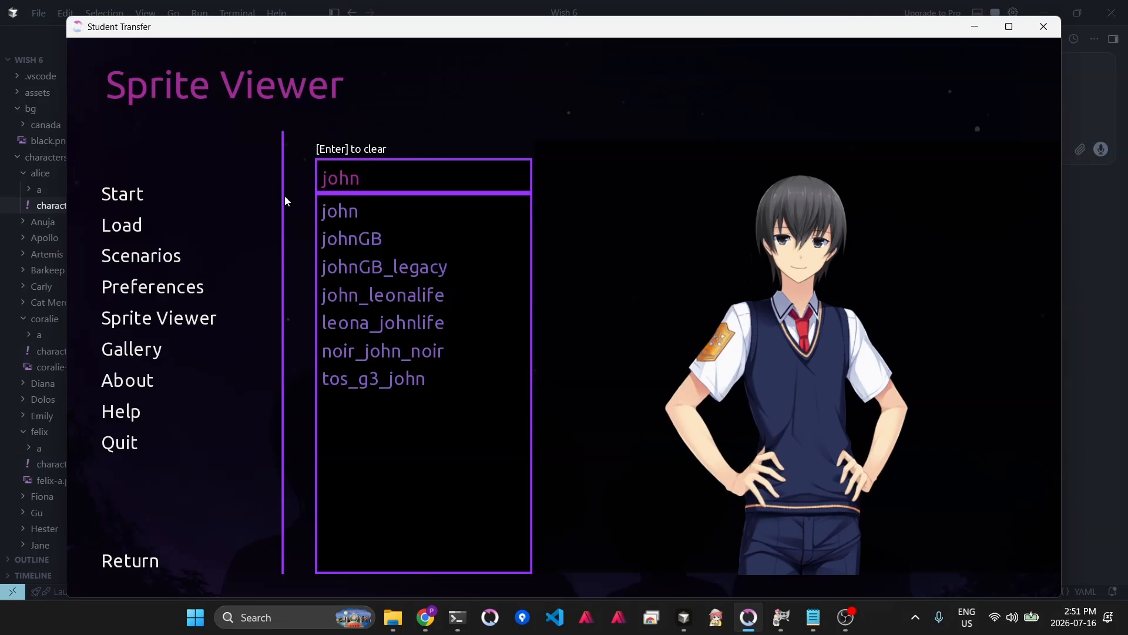
# - Search the Sprite Viewer for alice and open the Wsix_alice sprite
pyautogui.press('BackSpace')
pyautogui.press('BackSpace')
pyautogui.press('BackSpace')
pyautogui.press('BackSpace')
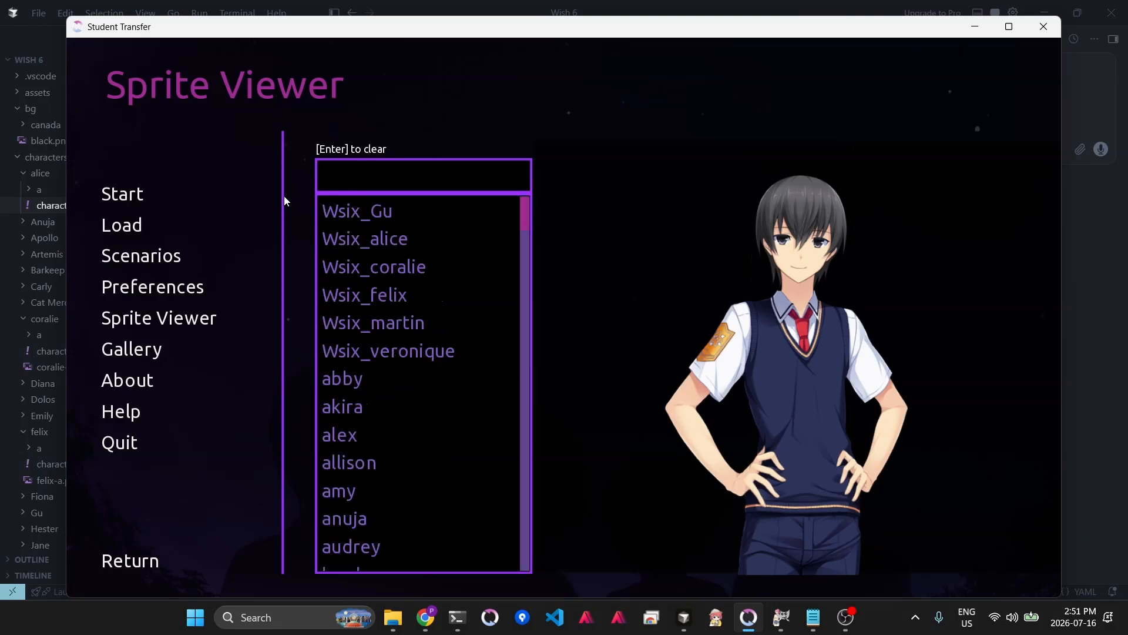
pyautogui.write('aline')
pyautogui.press('BackSpace')
pyautogui.press('BackSpace')
pyautogui.write('ce')
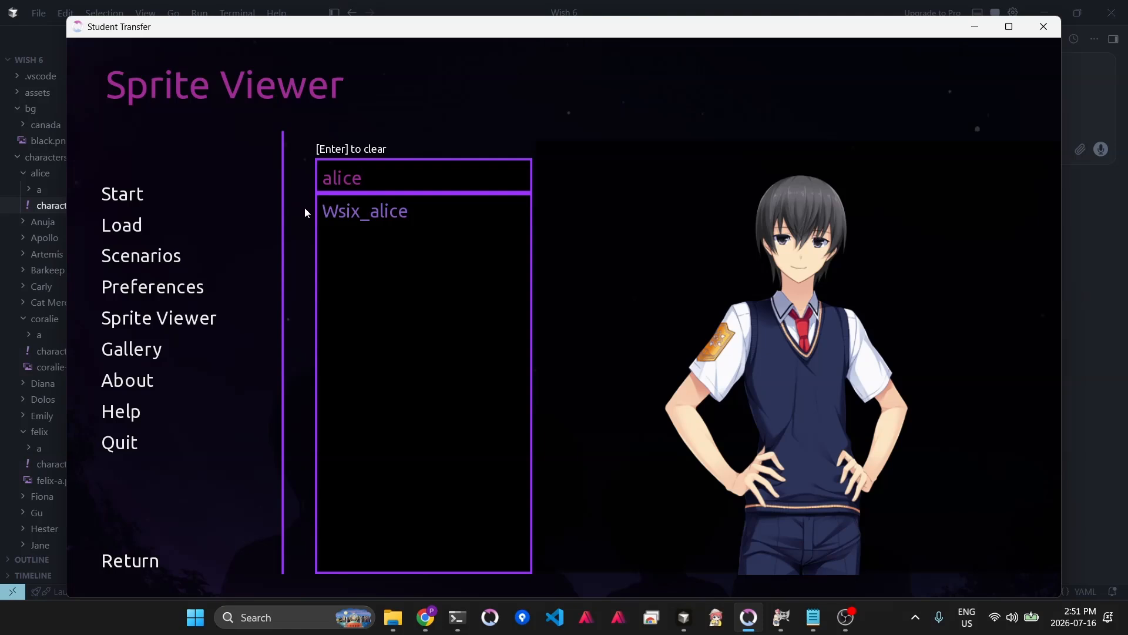
pyautogui.moveTo(334, 212)
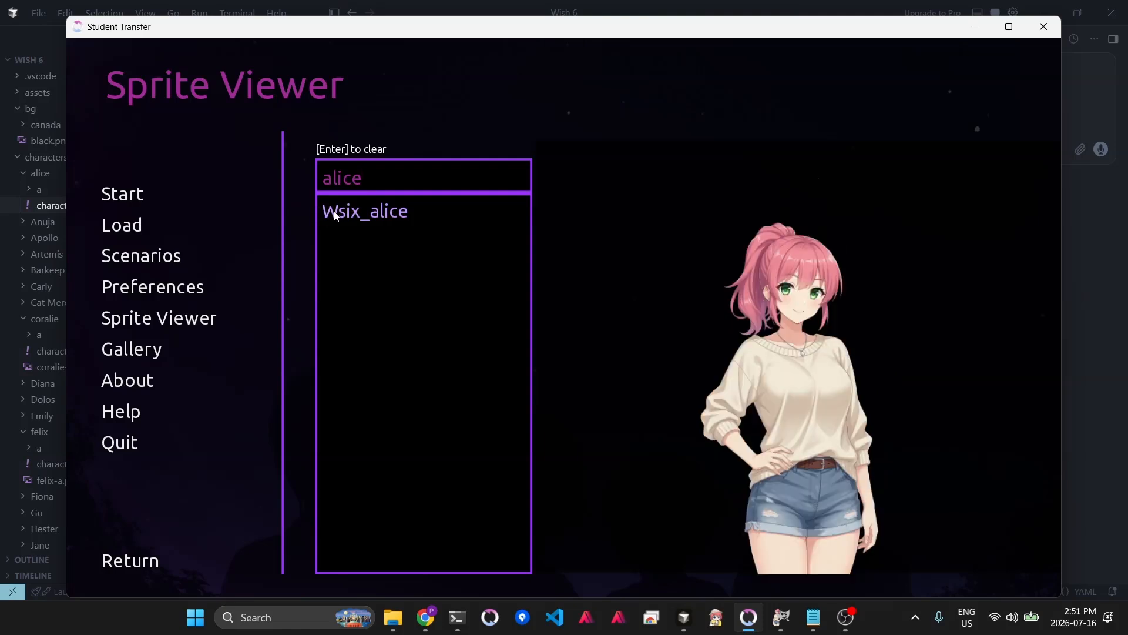
pyautogui.click(336, 214)
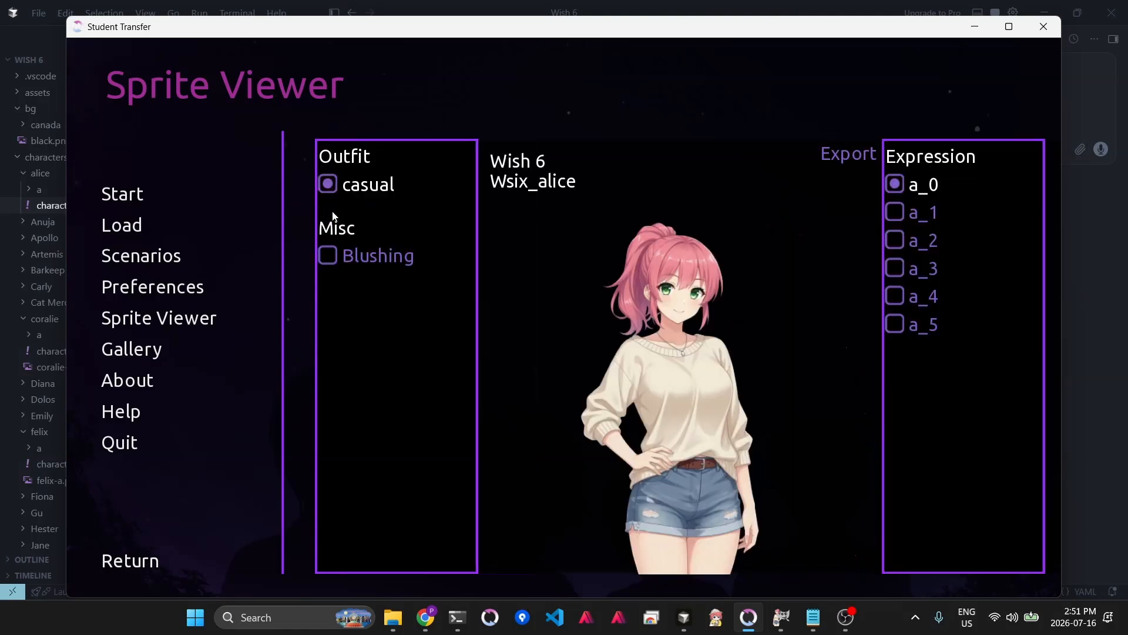
# - Cycle through Alice's expressions a_0 to a_5 in the Sprite Viewer and back to compare them
pyautogui.click(926, 220)
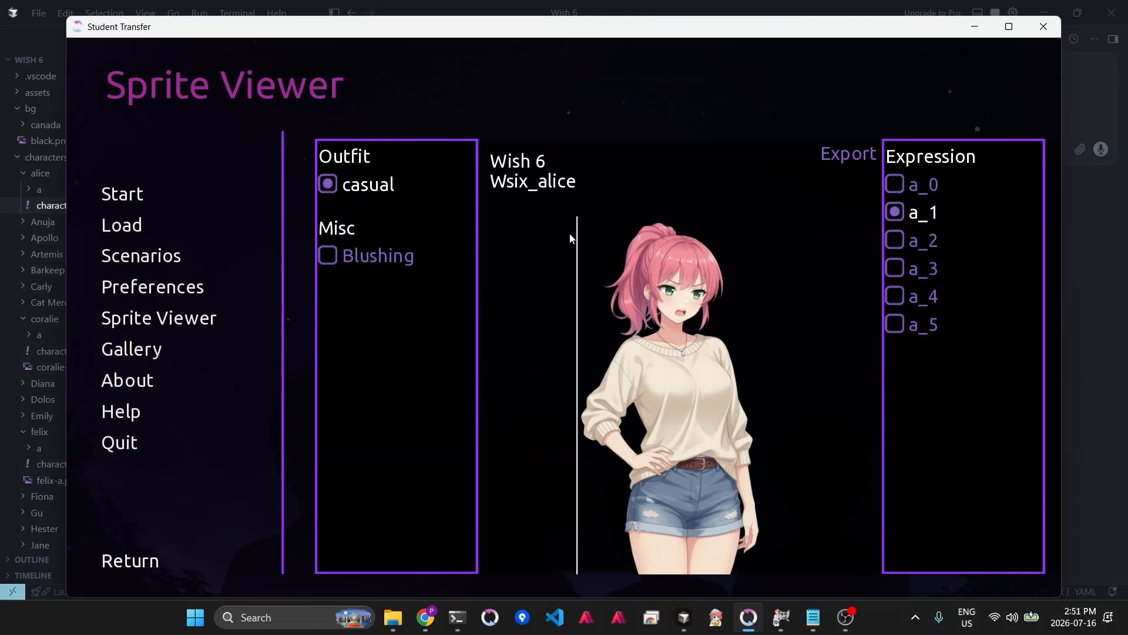
pyautogui.click(924, 242)
pyautogui.click(924, 275)
pyautogui.click(919, 297)
pyautogui.click(918, 324)
pyautogui.click(917, 295)
pyautogui.click(921, 268)
pyautogui.click(920, 241)
pyautogui.click(919, 212)
pyautogui.click(920, 185)
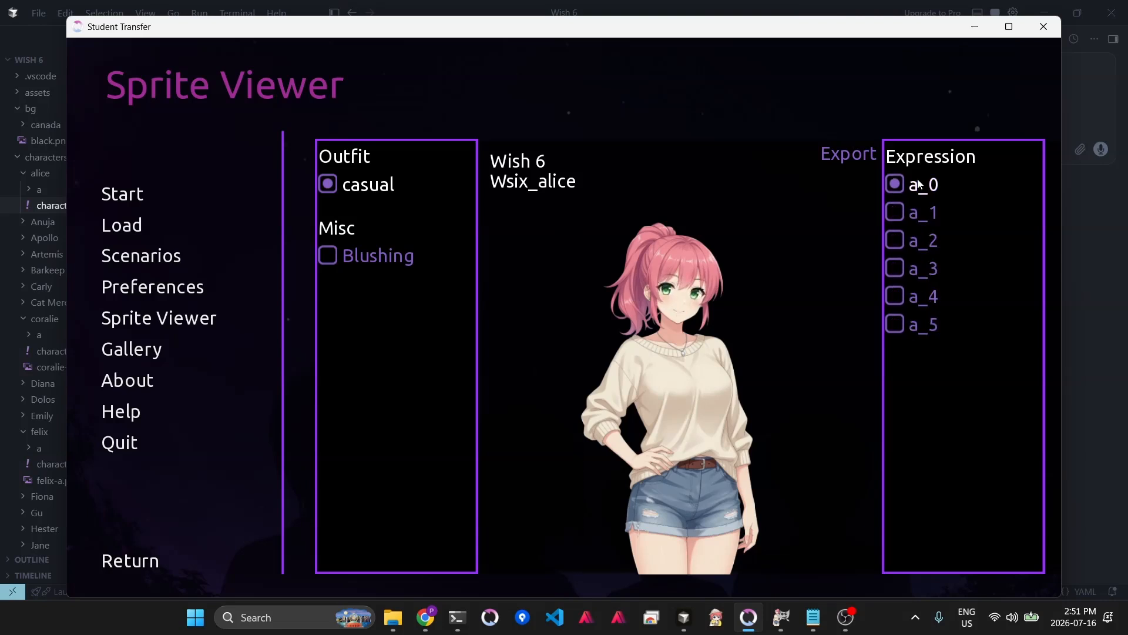
pyautogui.click(920, 221)
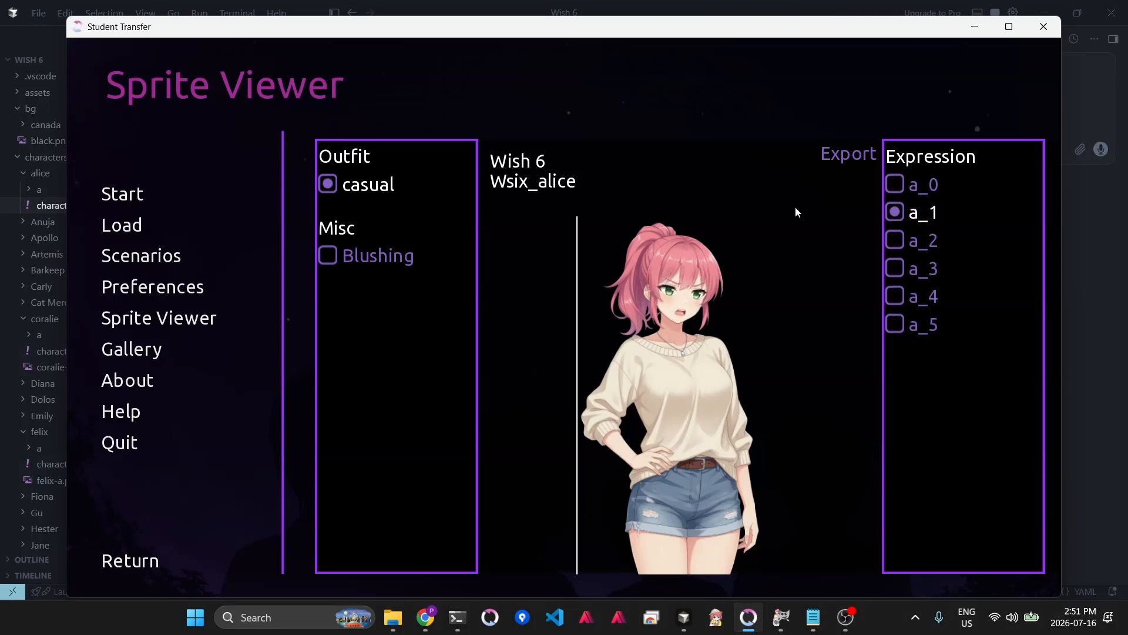
# - Switch to GIMP and make face layer 1 visible and active in the layer stack
pyautogui.click(785, 623)
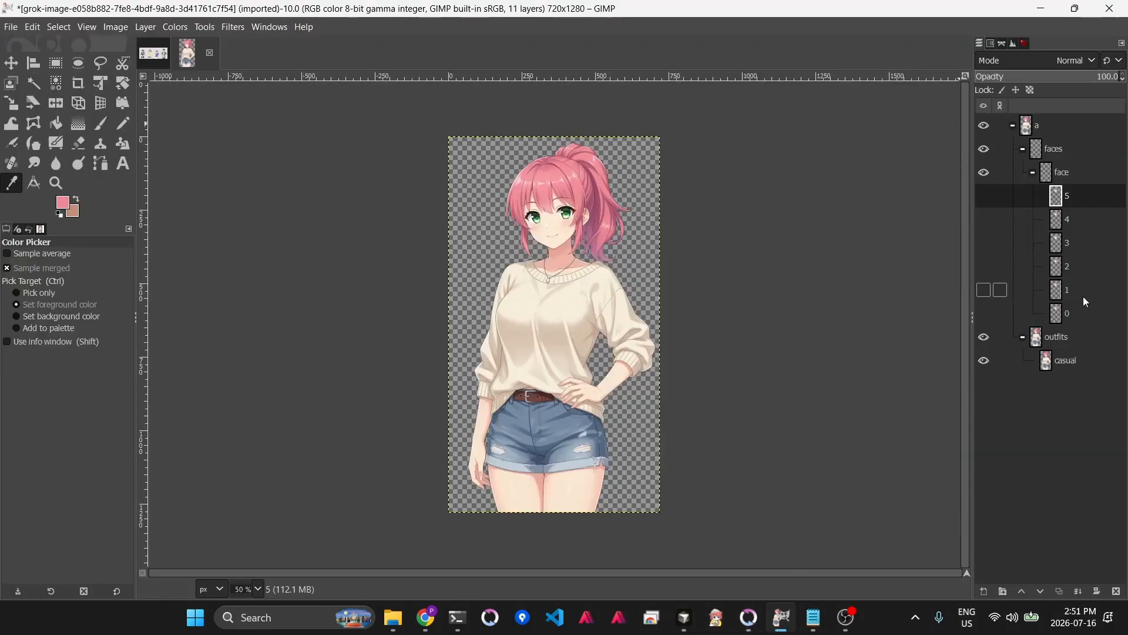
pyautogui.click(985, 291)
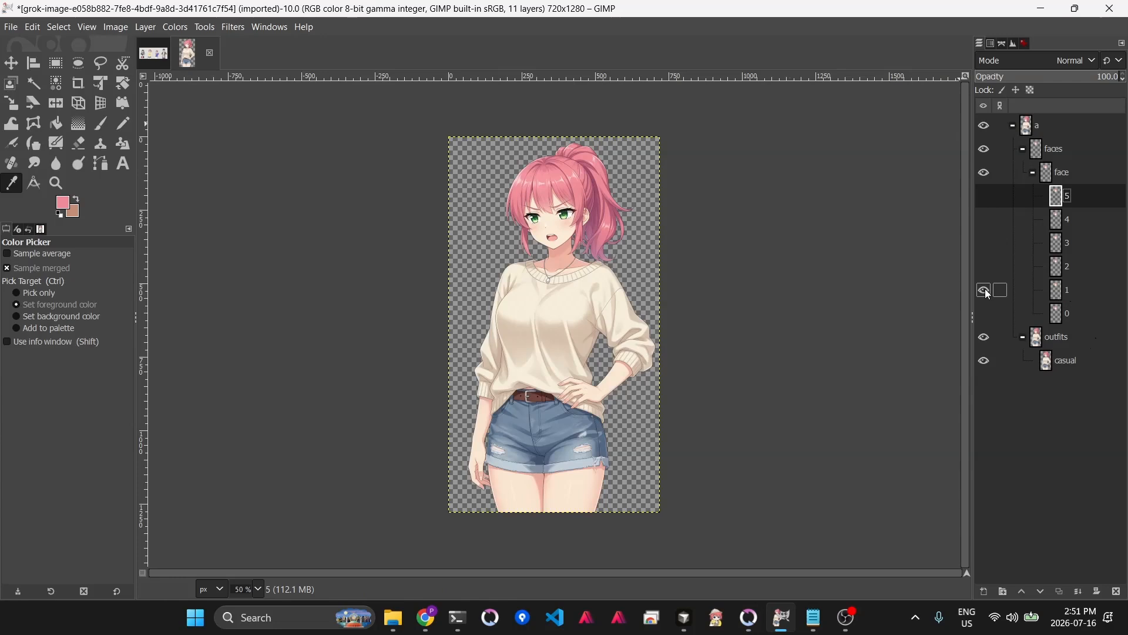
pyautogui.click(986, 361)
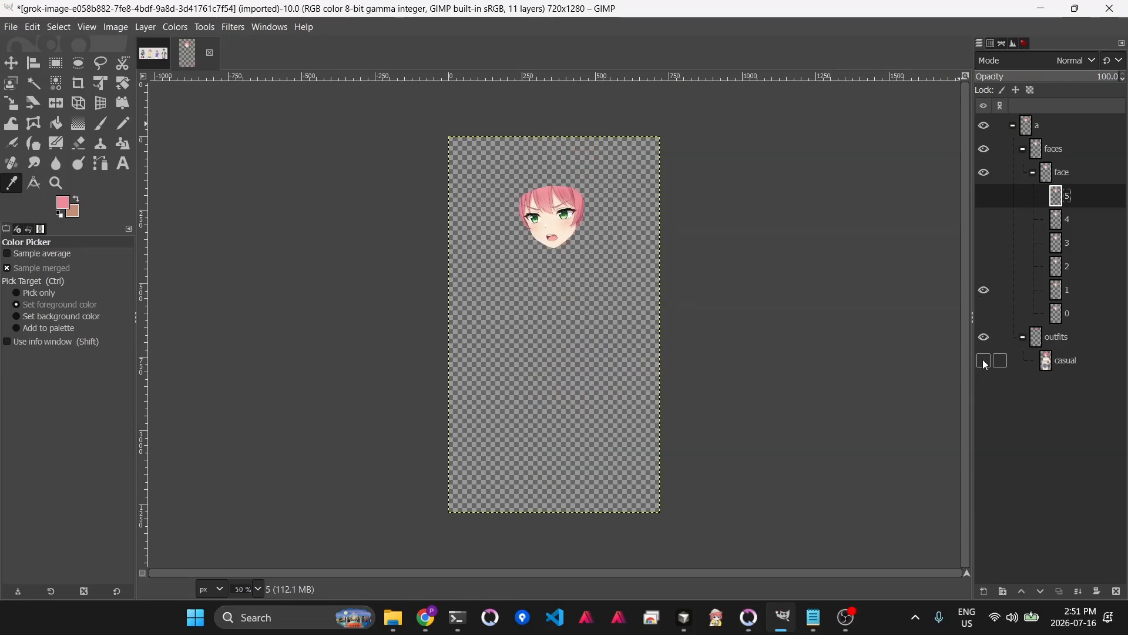
pyautogui.click(985, 361)
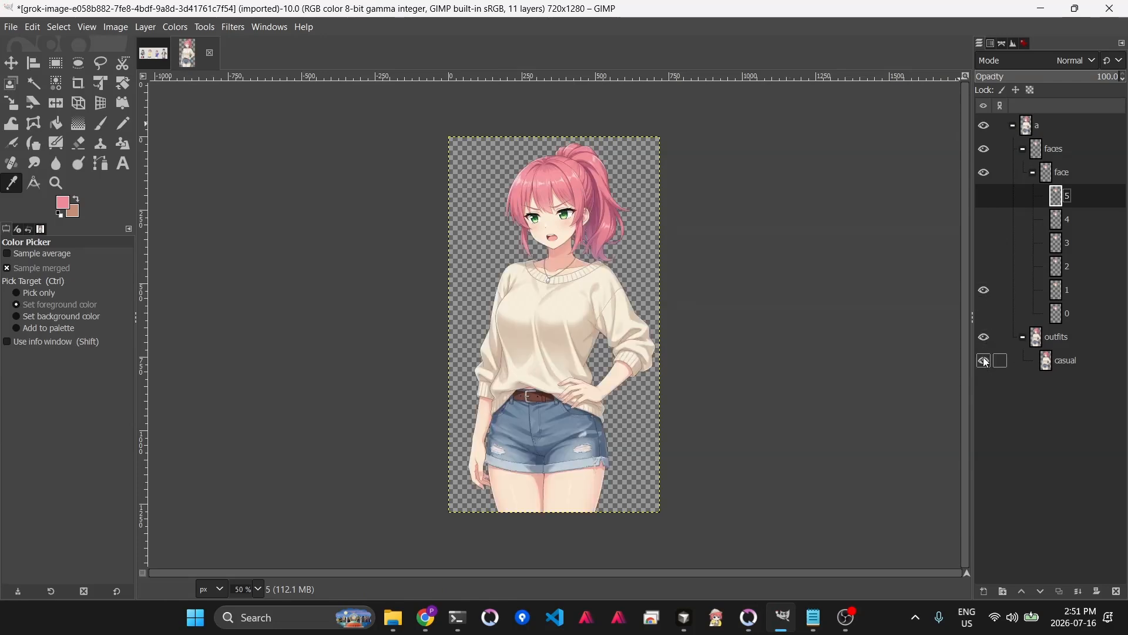
pyautogui.click(1067, 289)
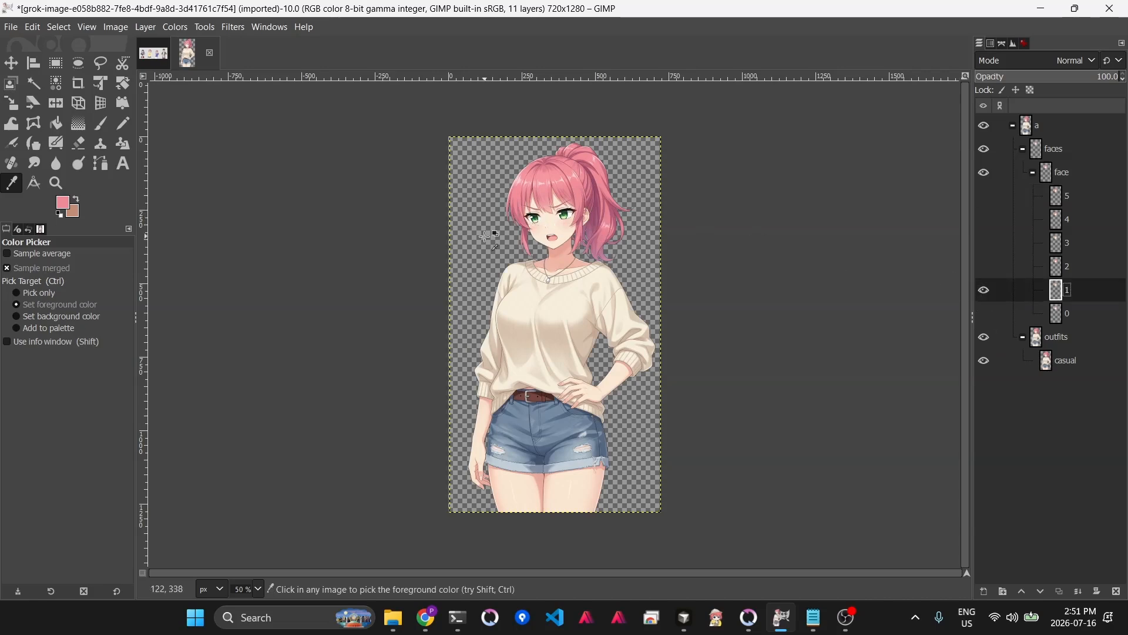
# - Resize face layer 1 to the full image size
pyautogui.press('1')
pyautogui.scroll(3, 409, 286)
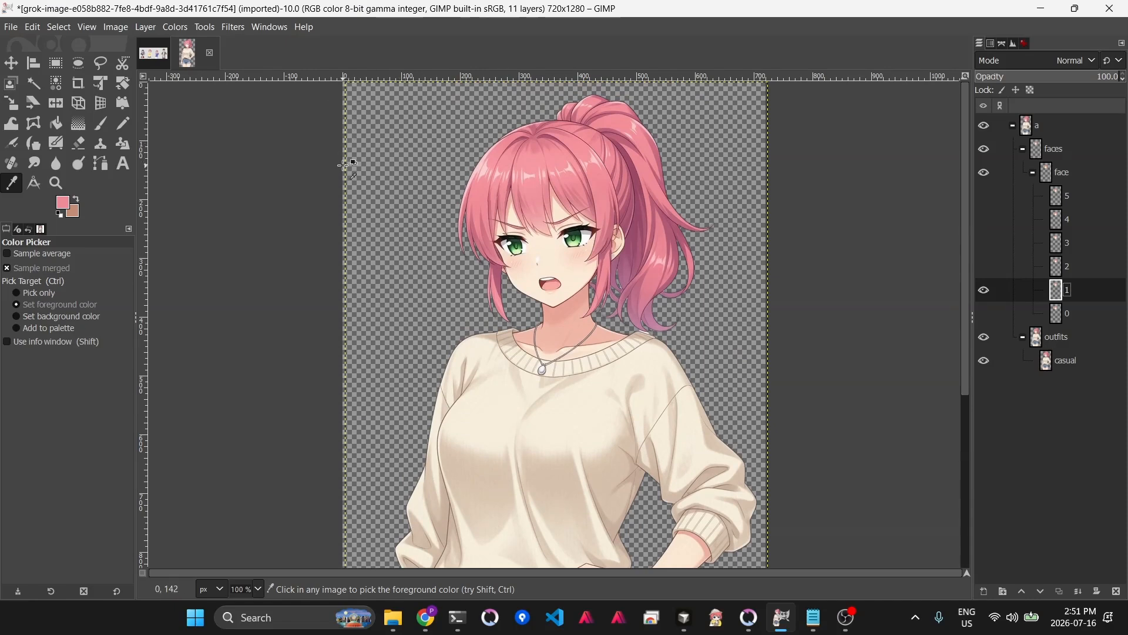
pyautogui.scroll(5, 351, 154)
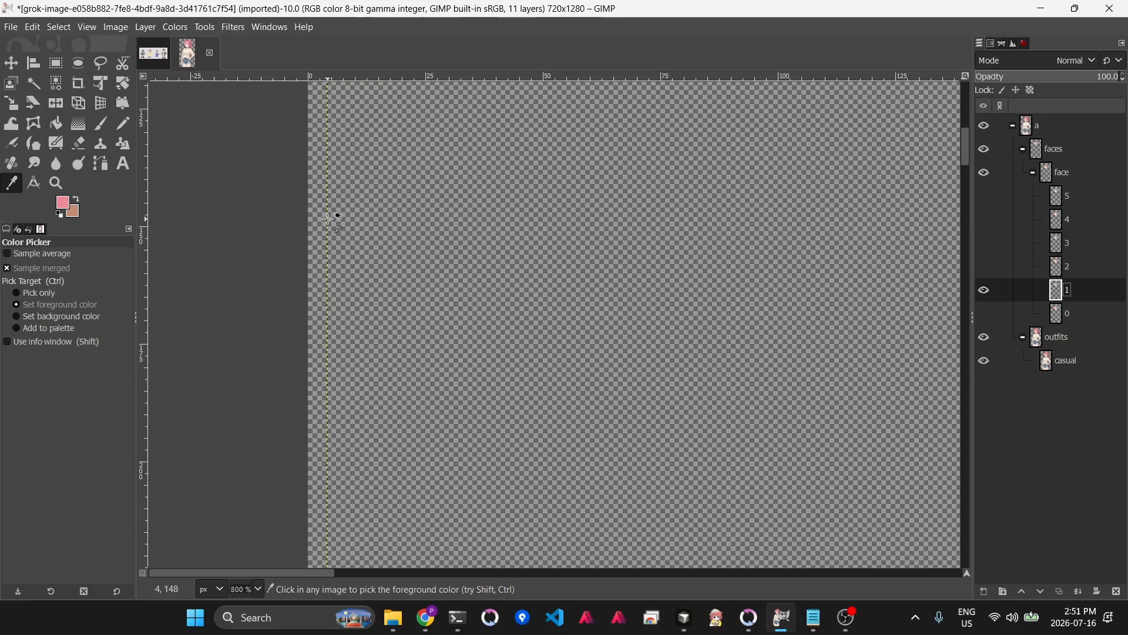
pyautogui.press('1')
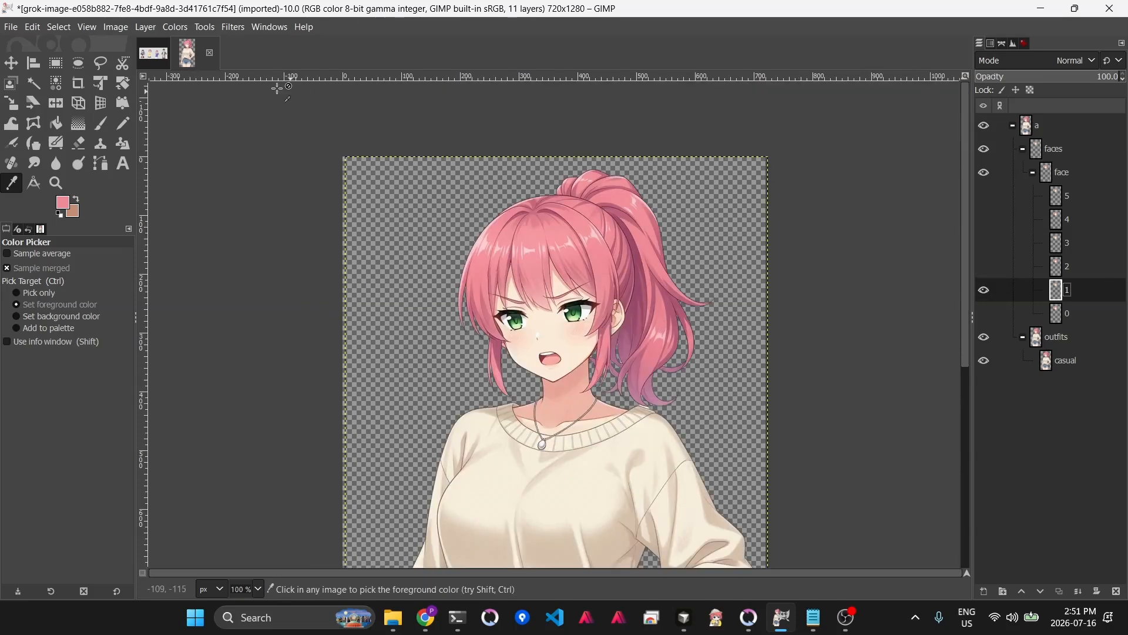
pyautogui.click(141, 30)
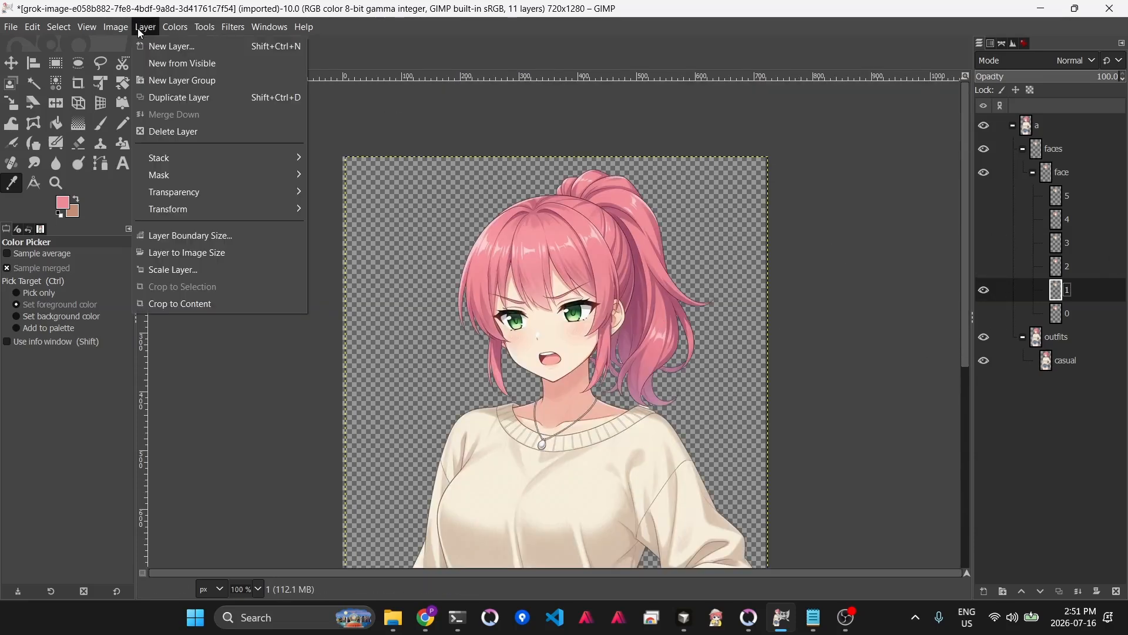
pyautogui.click(182, 253)
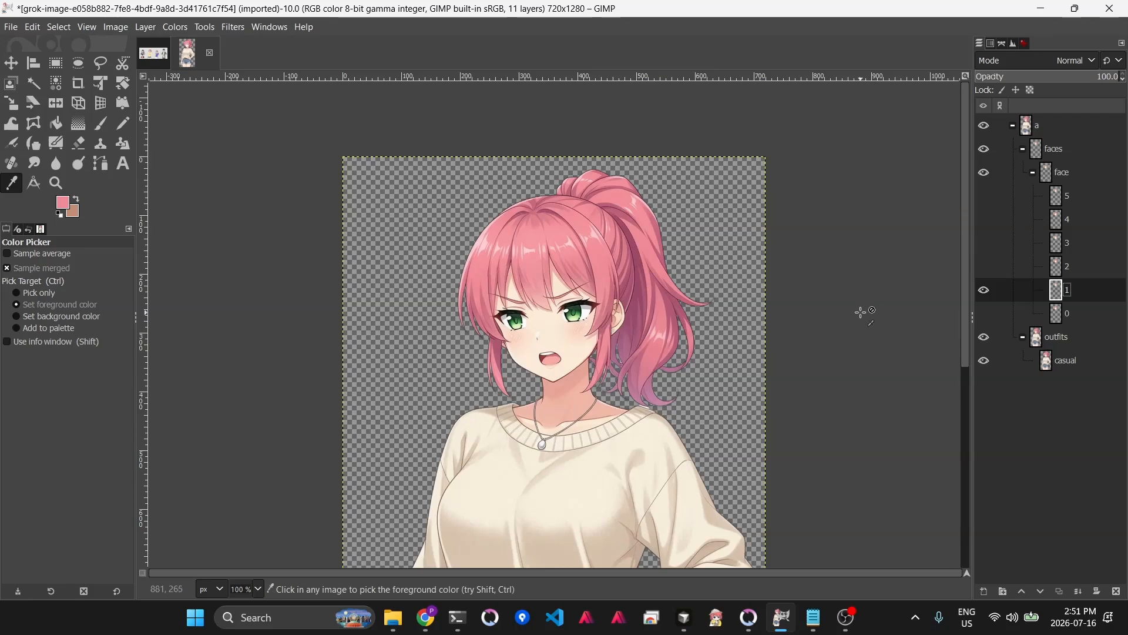
# - Export the image as 1.png into the game's characters/alice/a/faces/face folder, replacing the existing file
pyautogui.hotkey('ctrl', 'shift', 'e')
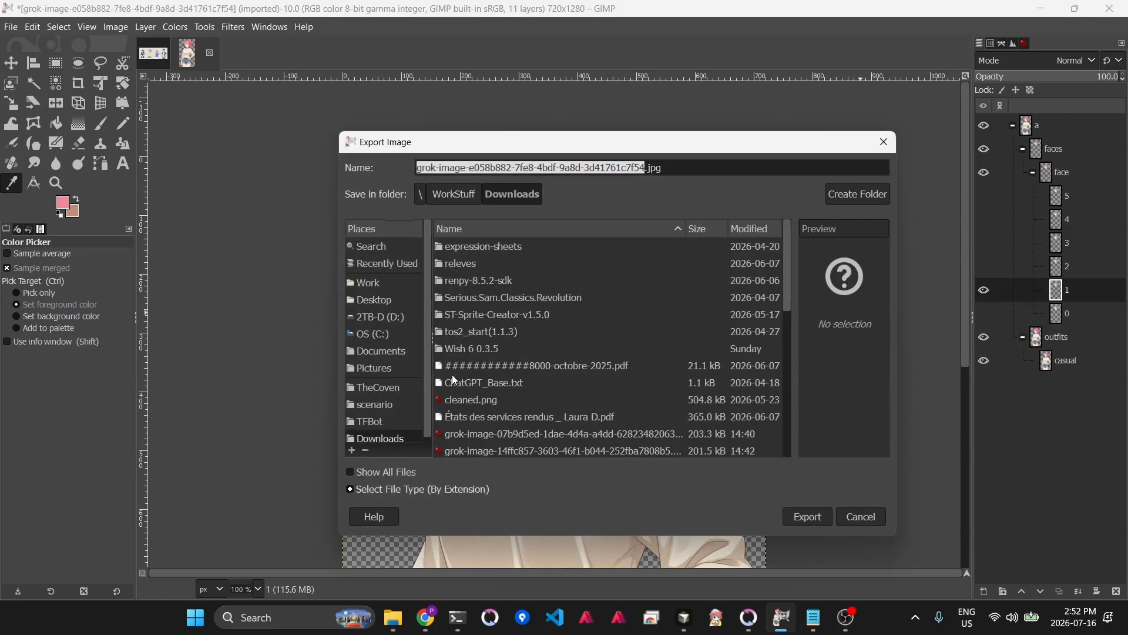
pyautogui.click(379, 404)
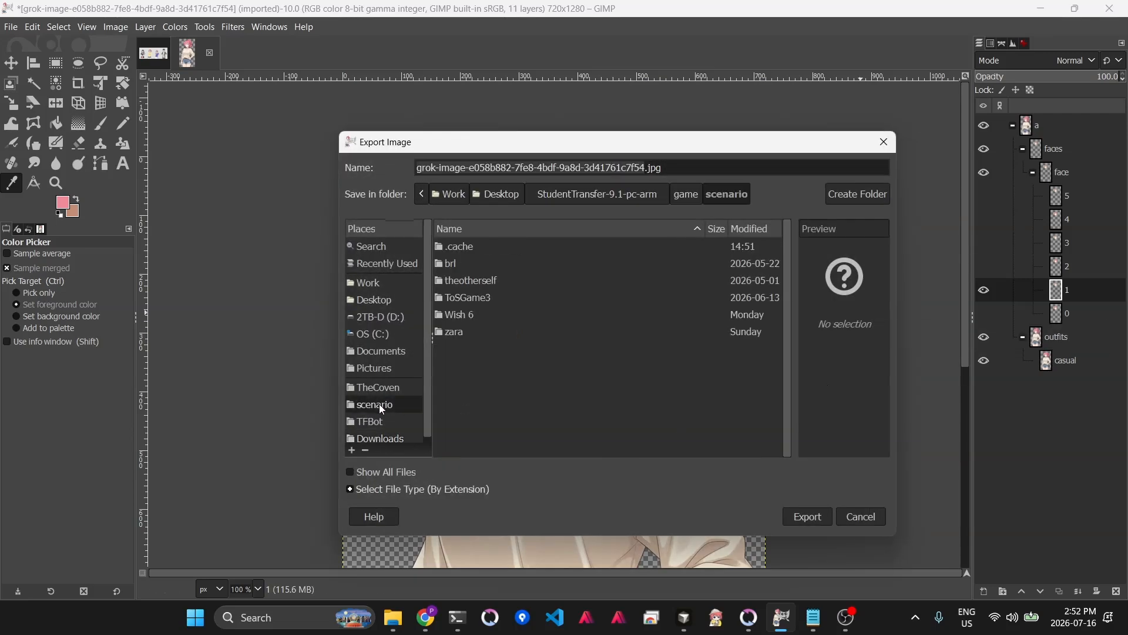
pyautogui.doubleClick(473, 315)
pyautogui.doubleClick(470, 265)
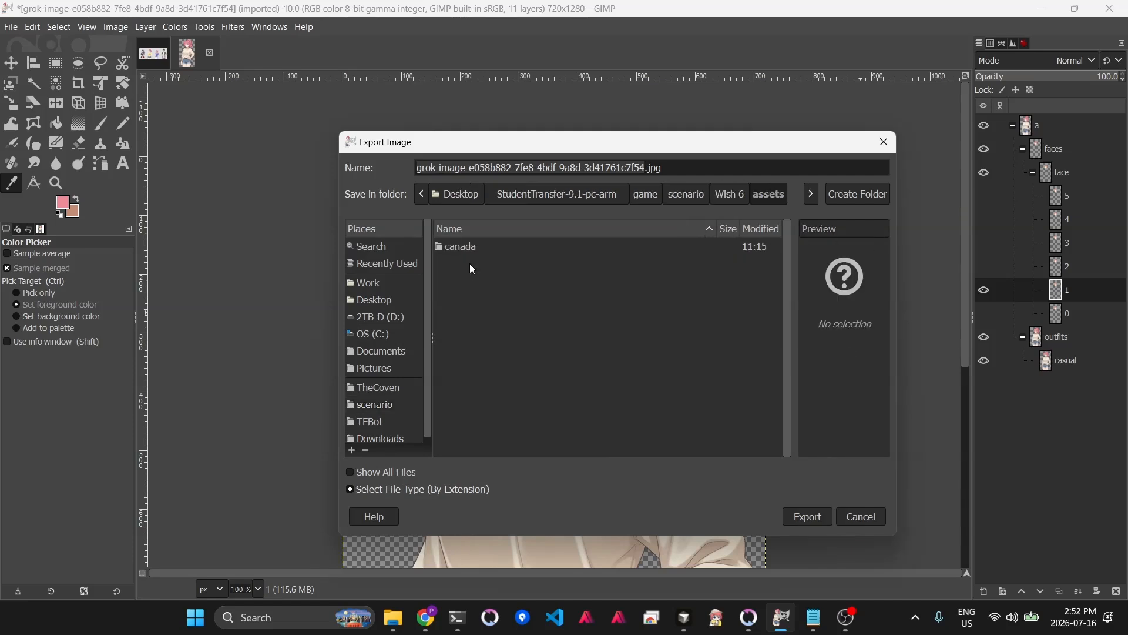
pyautogui.click(741, 196)
pyautogui.doubleClick(482, 297)
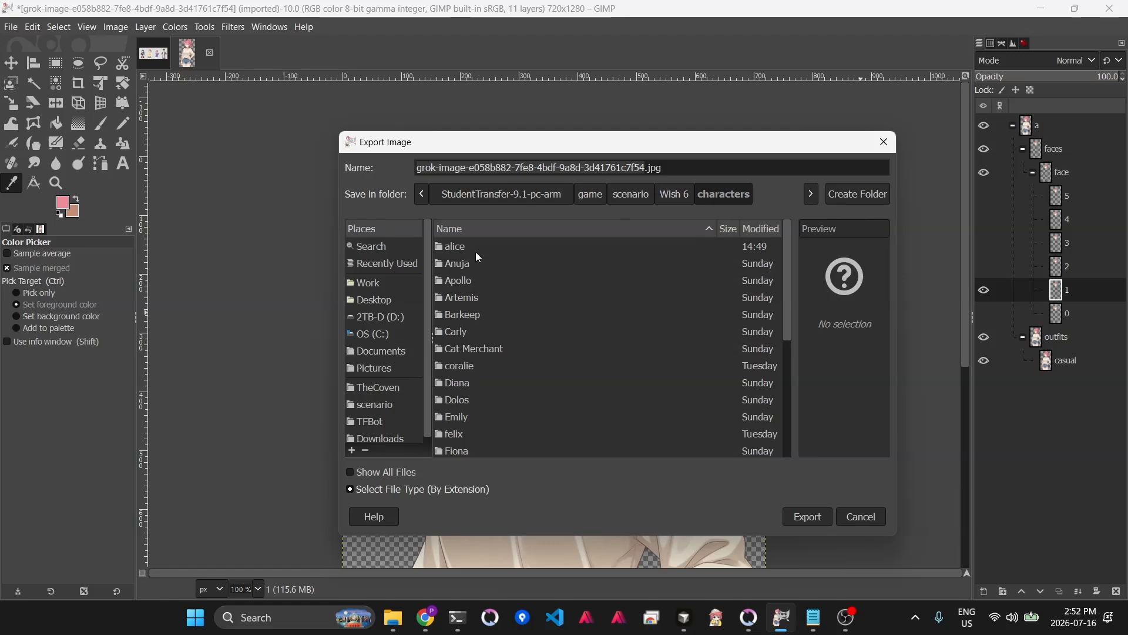
pyautogui.doubleClick(471, 246)
pyautogui.doubleClick(468, 246)
pyautogui.doubleClick(468, 246)
pyautogui.click(470, 263)
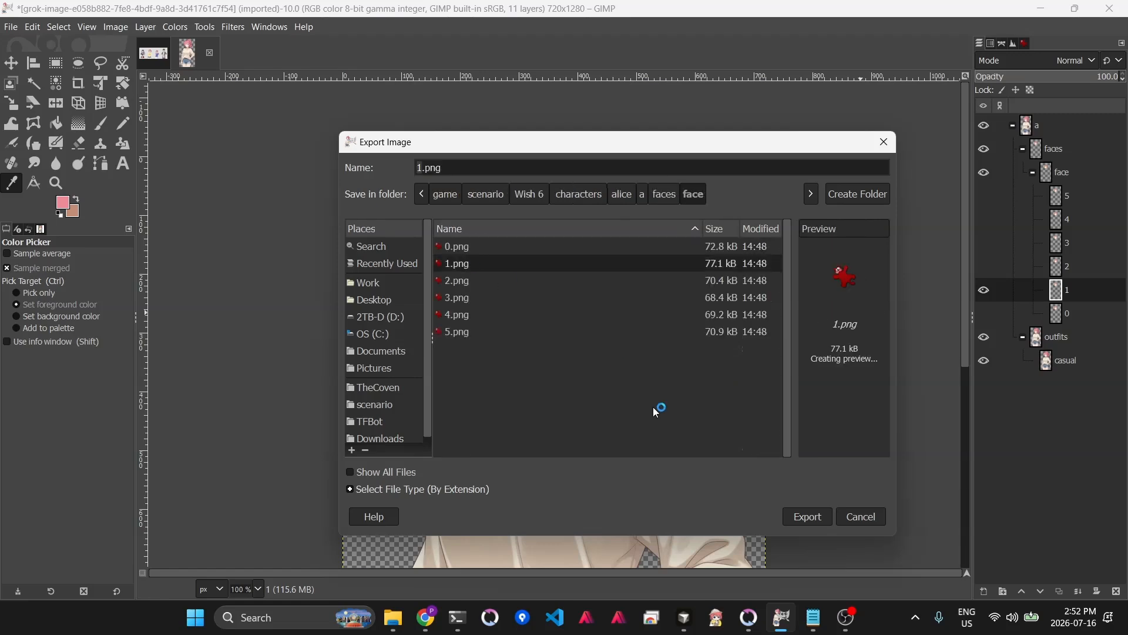
pyautogui.click(797, 521)
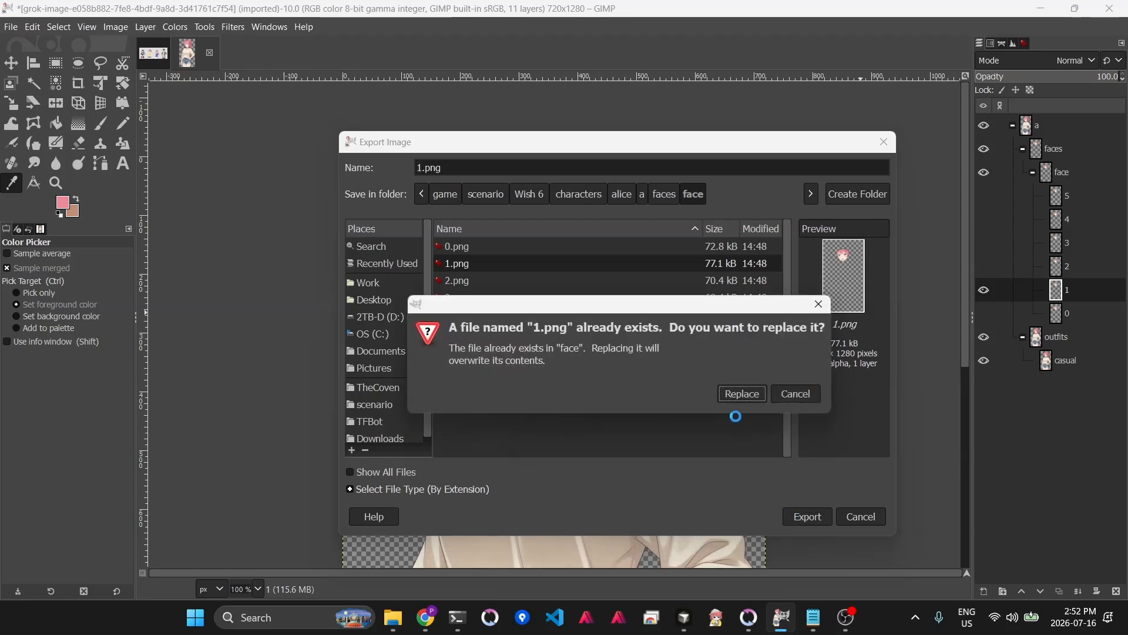
pyautogui.click(734, 395)
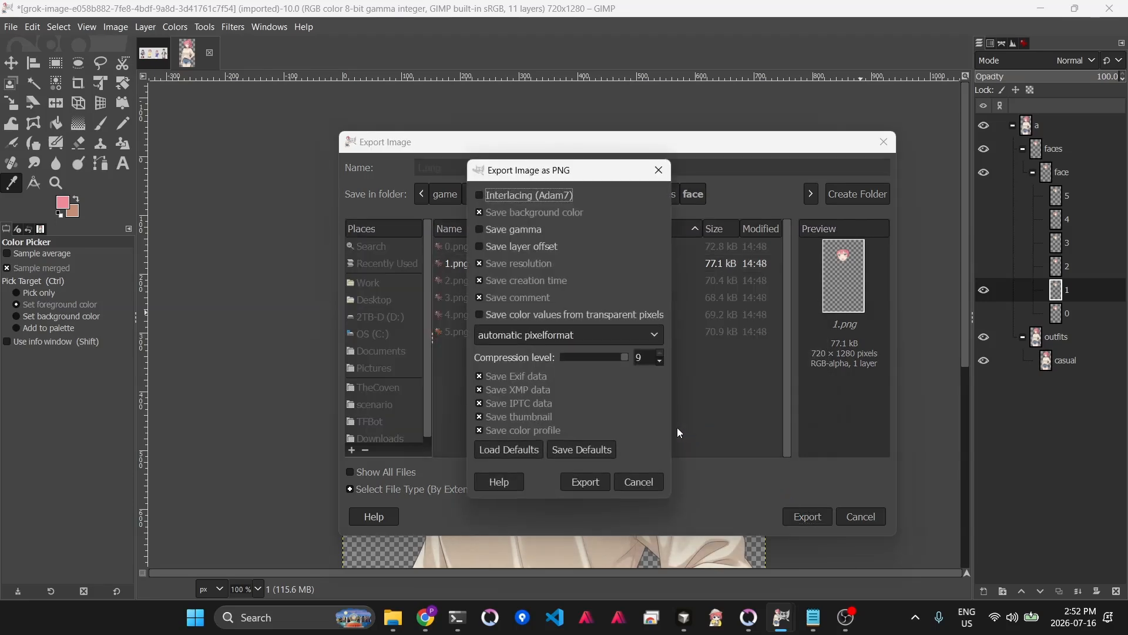
pyautogui.click(577, 483)
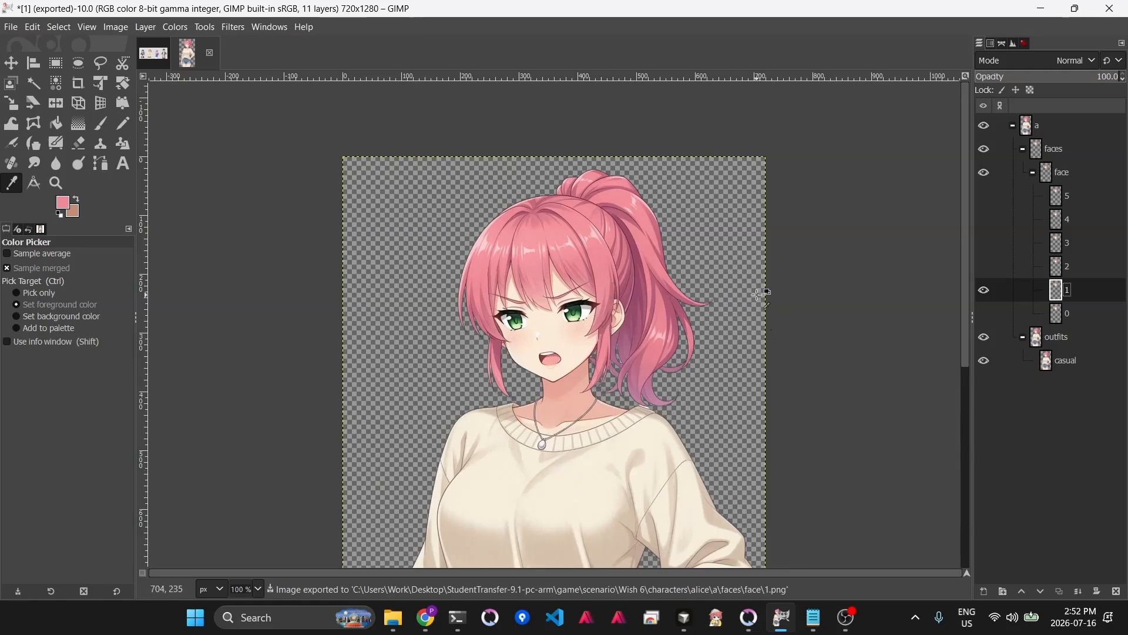
# - Select the faces group, draw a rectangle selection about 592×424 px around the head, and crop the layer to the selection
pyautogui.moveTo(782, 618)
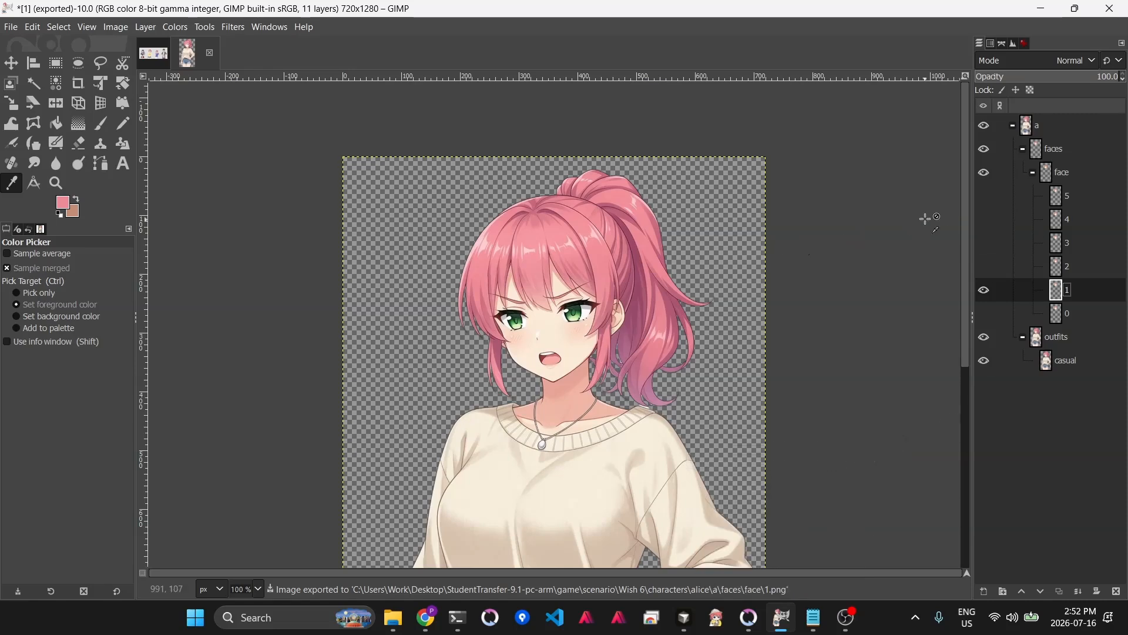
pyautogui.click(1051, 151)
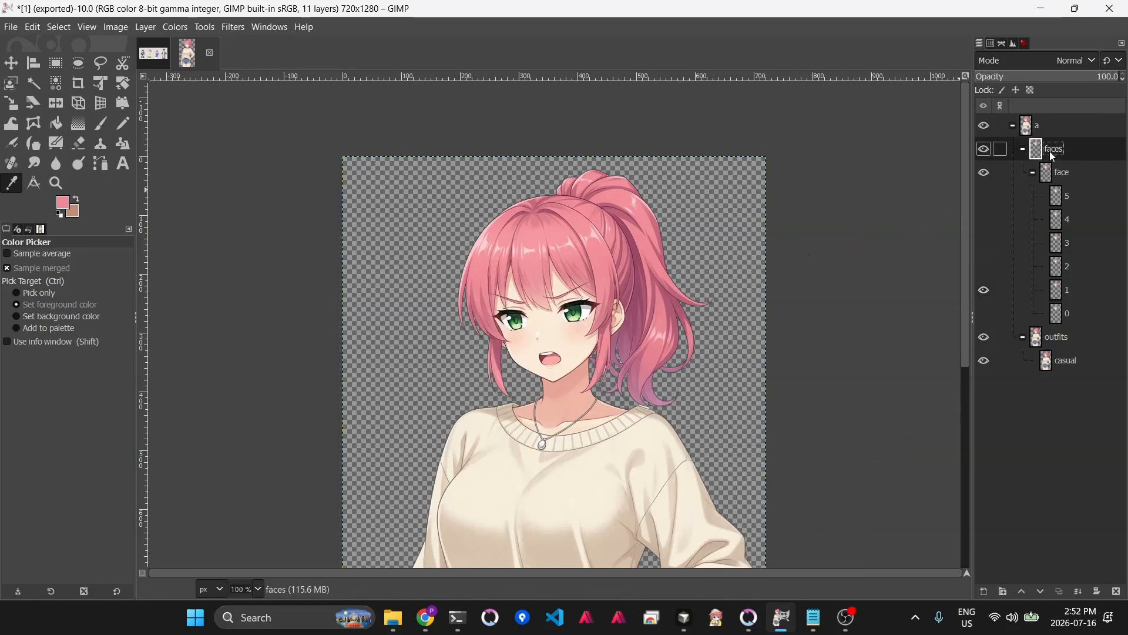
pyautogui.click(61, 66)
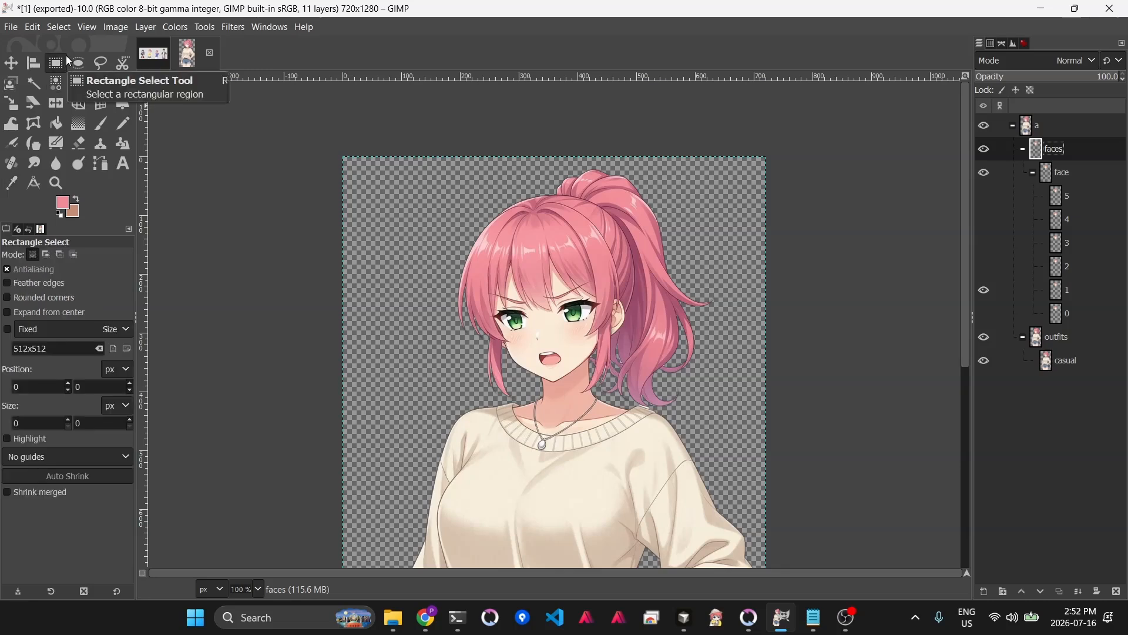
pyautogui.moveTo(286, 136); pyautogui.dragTo(636, 384)
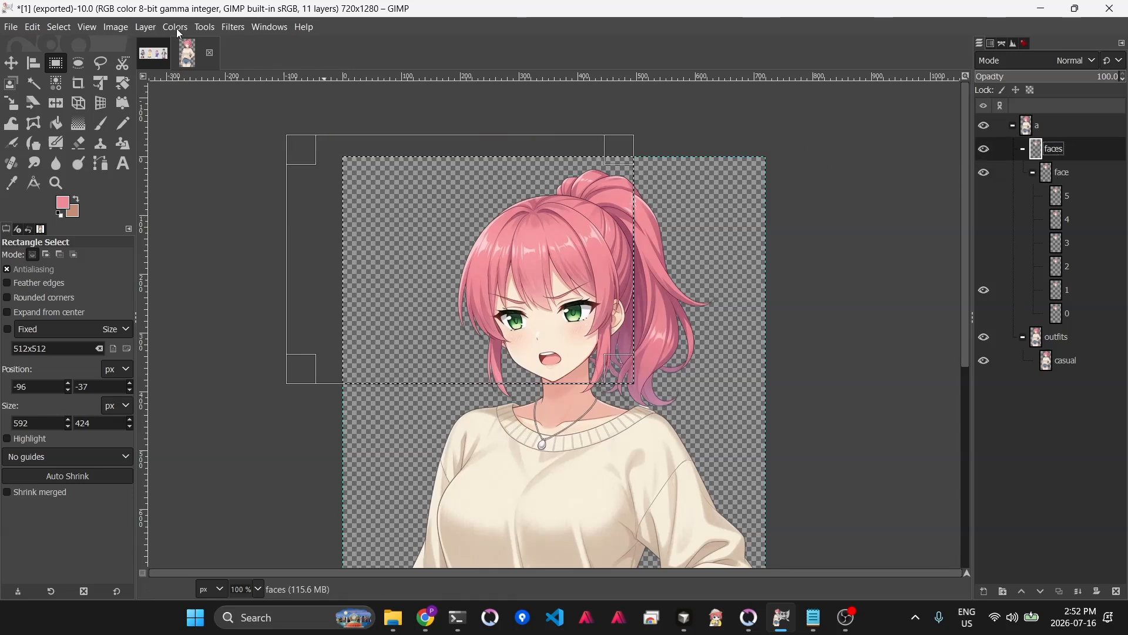
pyautogui.click(146, 28)
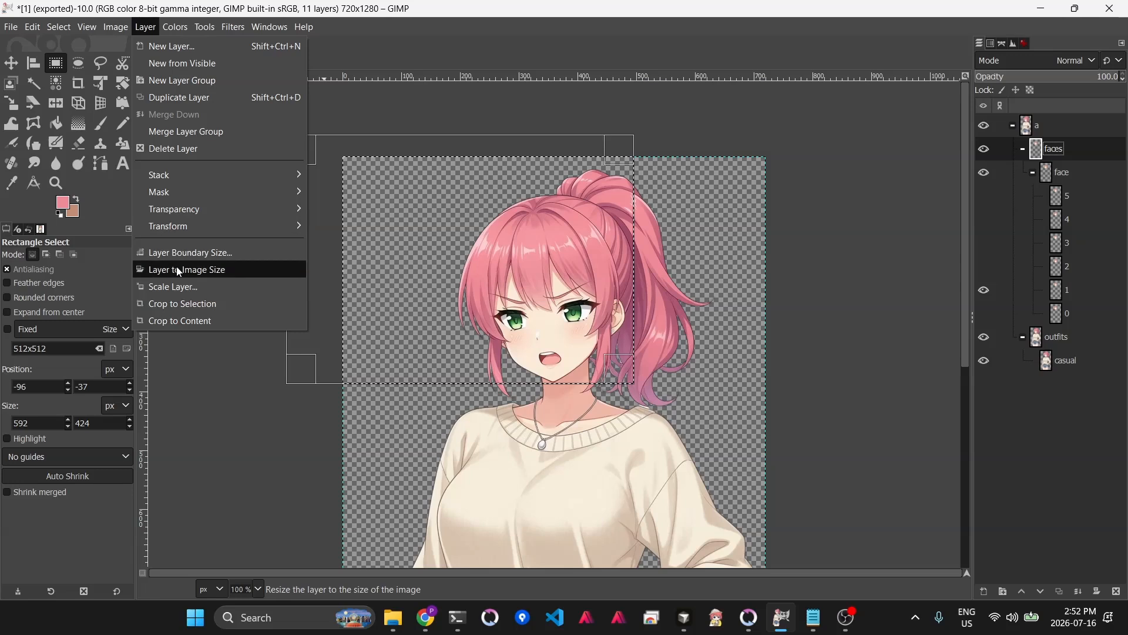
pyautogui.click(201, 304)
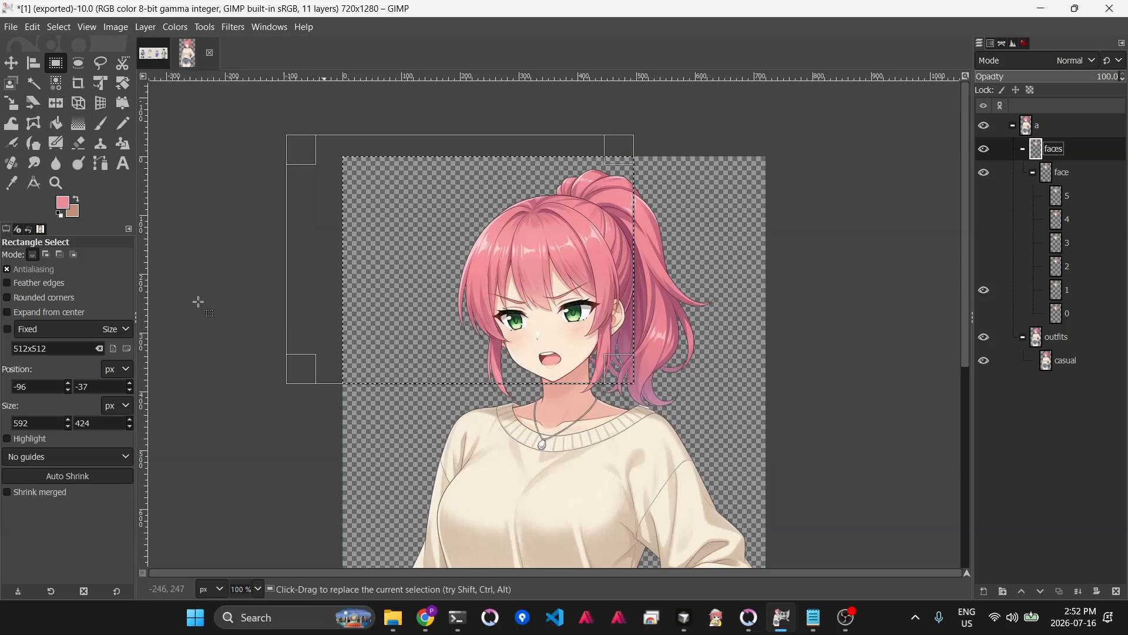
pyautogui.click(661, 319)
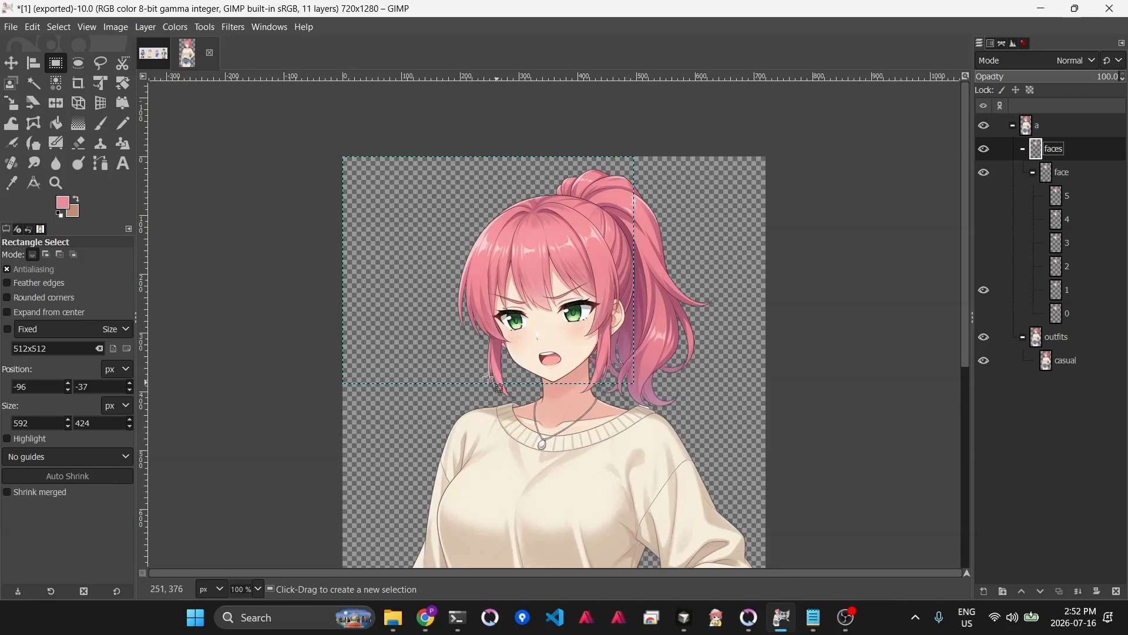
# - Select the face group, each numbered face layer and the casual layer in turn to inspect them
pyautogui.click(1061, 173)
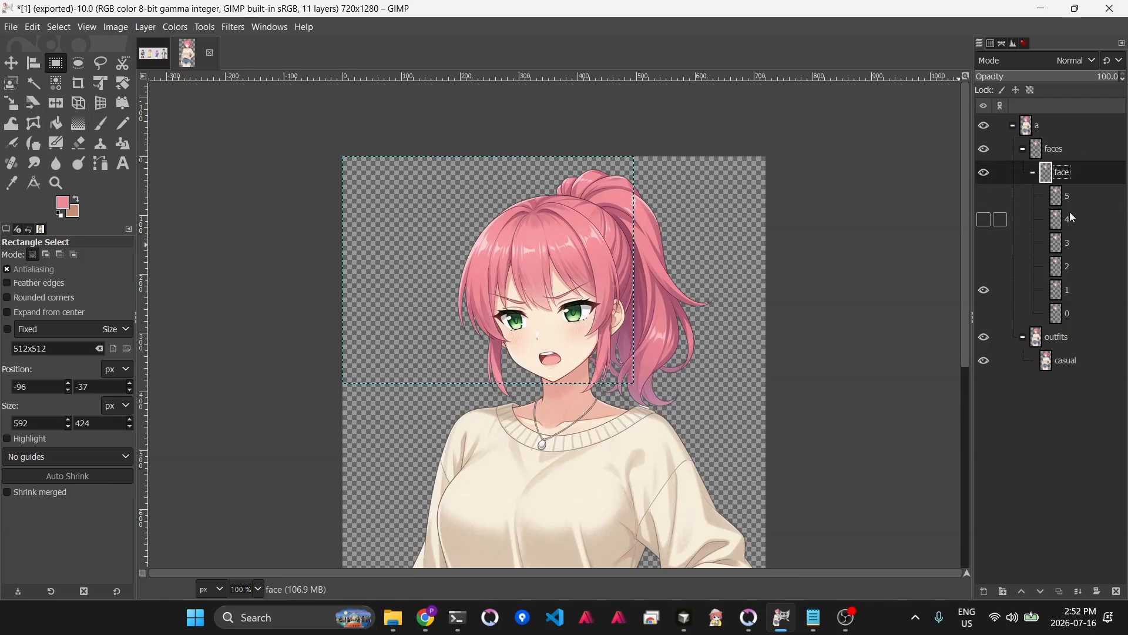
pyautogui.click(1065, 197)
pyautogui.click(1065, 220)
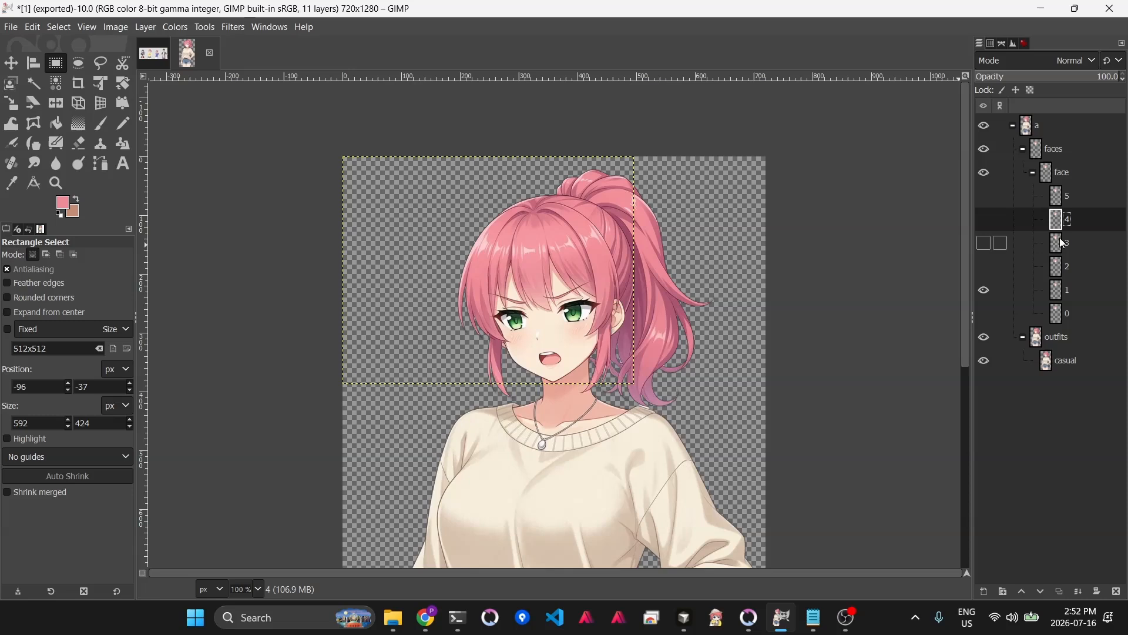
pyautogui.click(1065, 244)
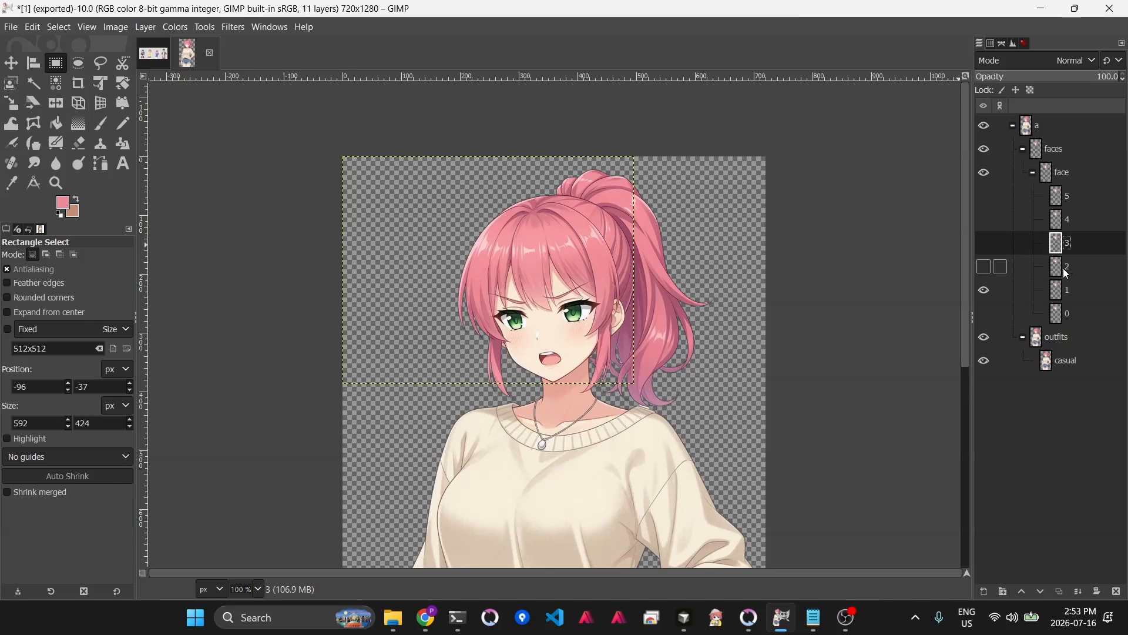
pyautogui.click(1065, 268)
pyautogui.click(1064, 288)
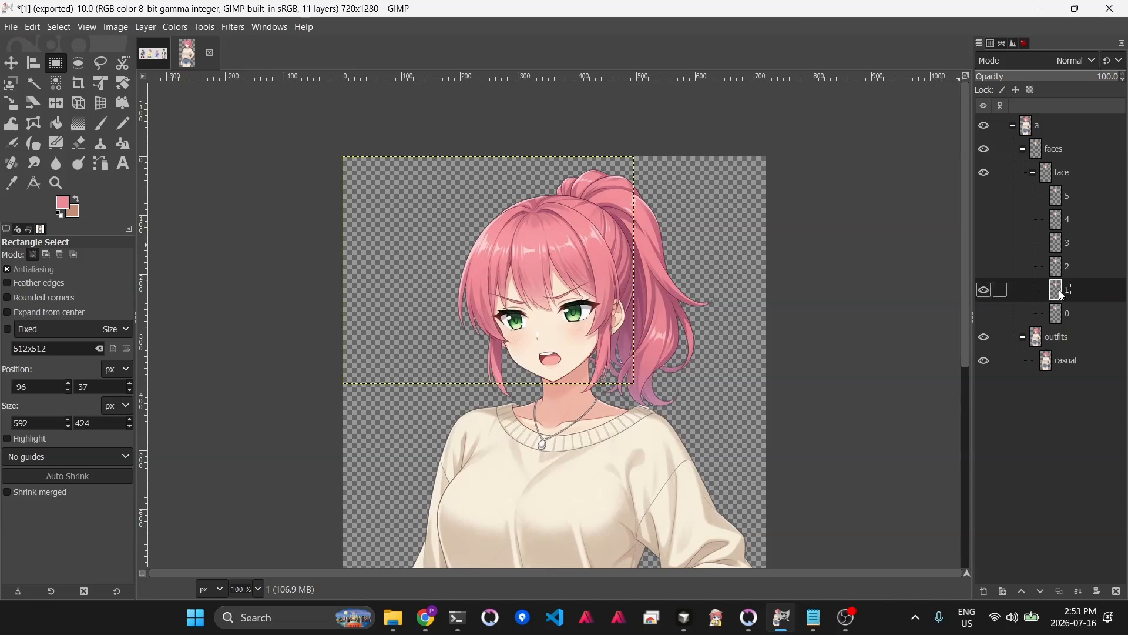
pyautogui.click(1063, 174)
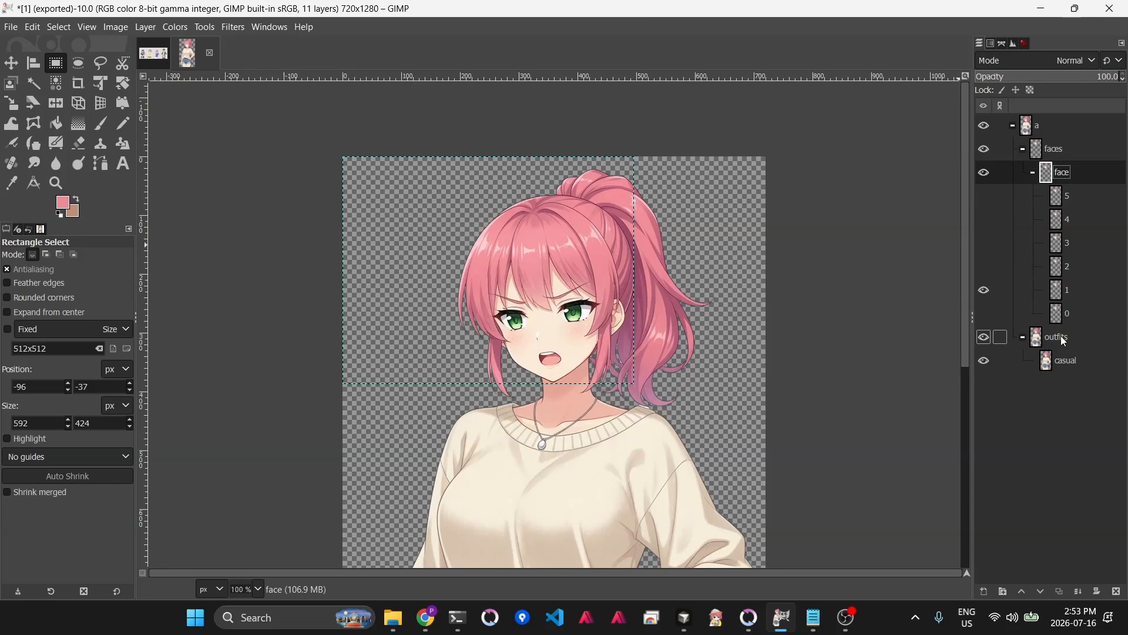
pyautogui.click(1067, 362)
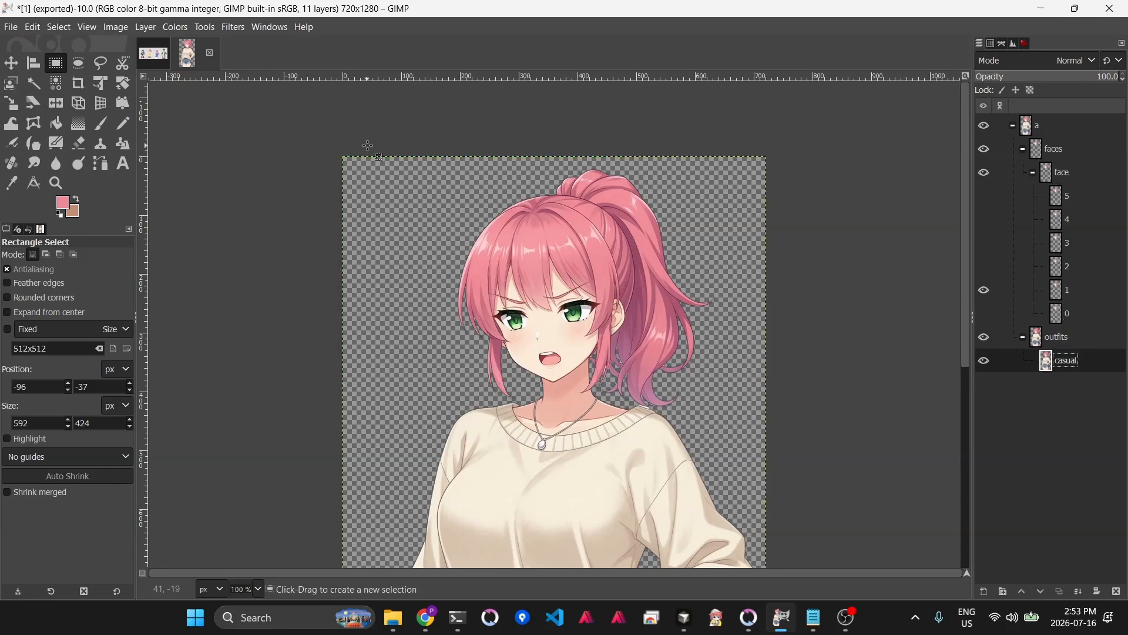
pyautogui.click(1068, 196)
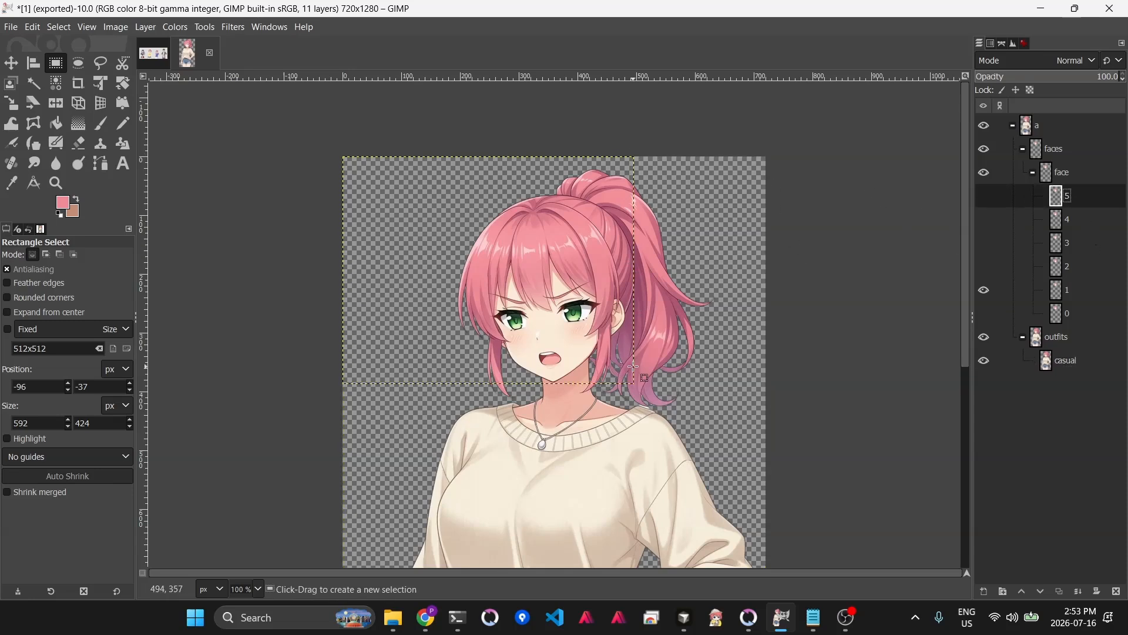
# - Repeat the Export Layers command to re-export the image's layers
pyautogui.click(10, 27)
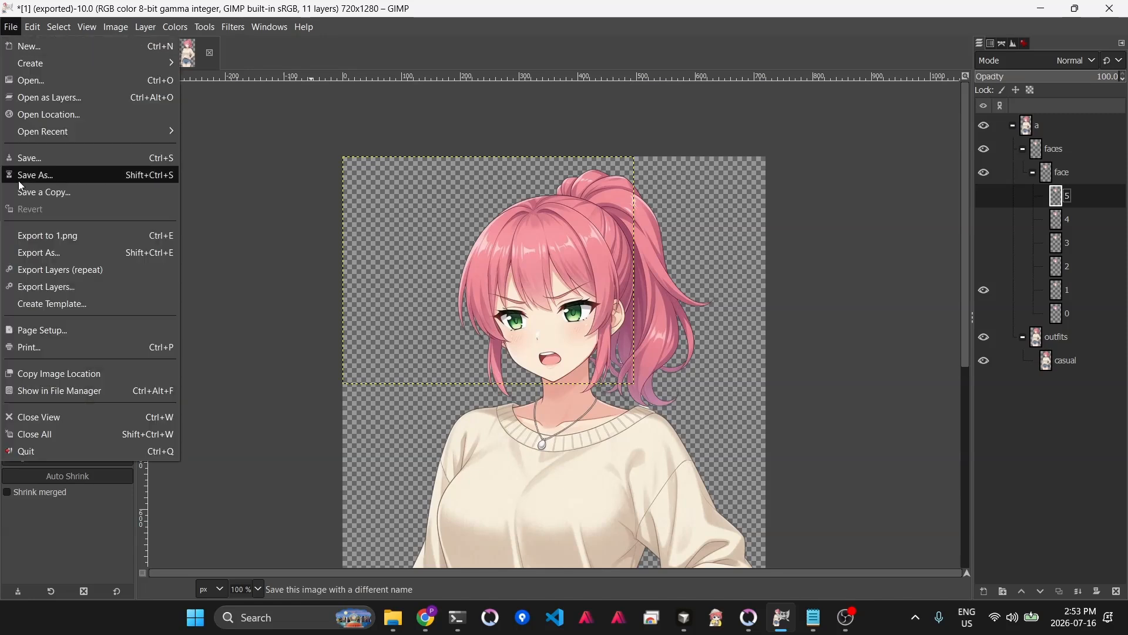
pyautogui.click(64, 271)
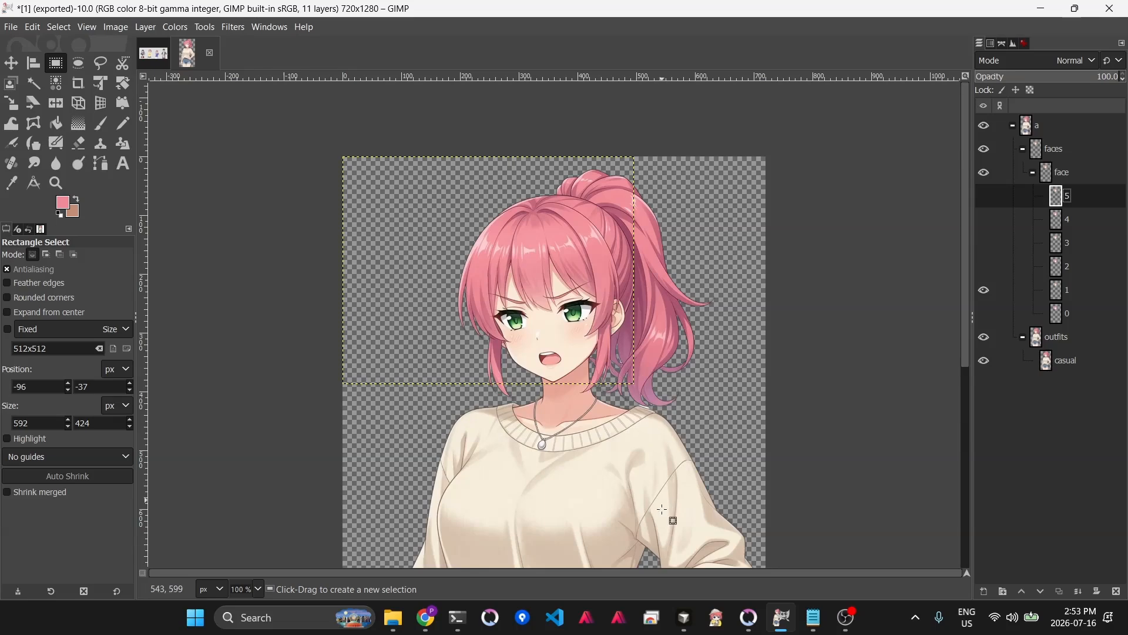
# - Preview Alice in the game's Sprite Viewer, switching her expression to a_2 and back to a_1, then leave the viewer
pyautogui.click(750, 627)
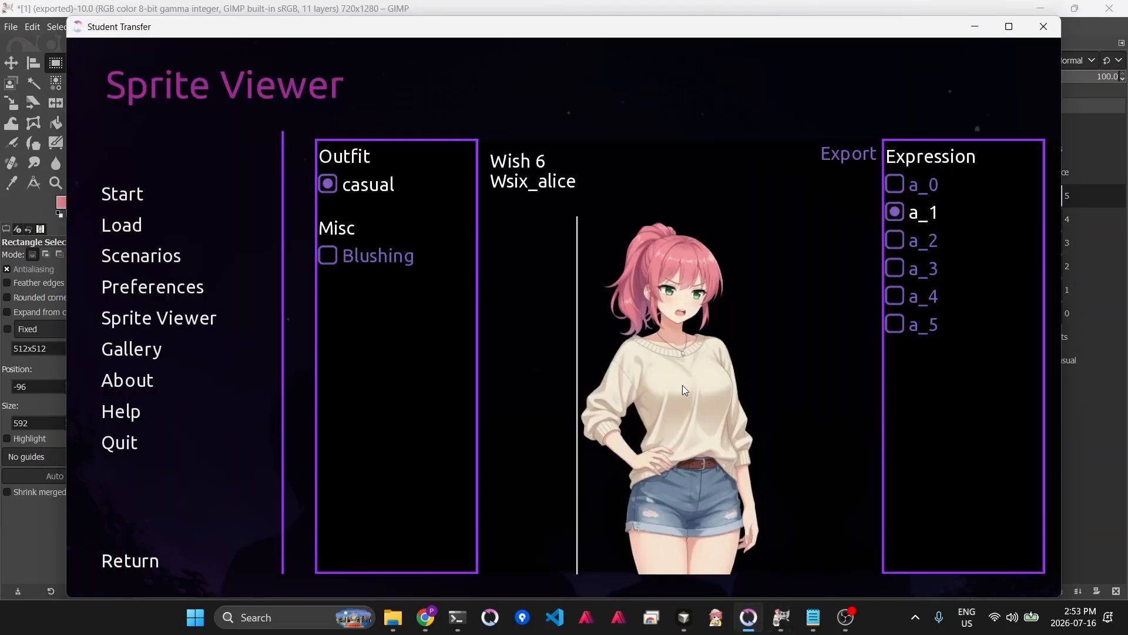
pyautogui.click(896, 240)
pyautogui.click(894, 212)
pyautogui.press('Escape')
pyautogui.press('Escape')
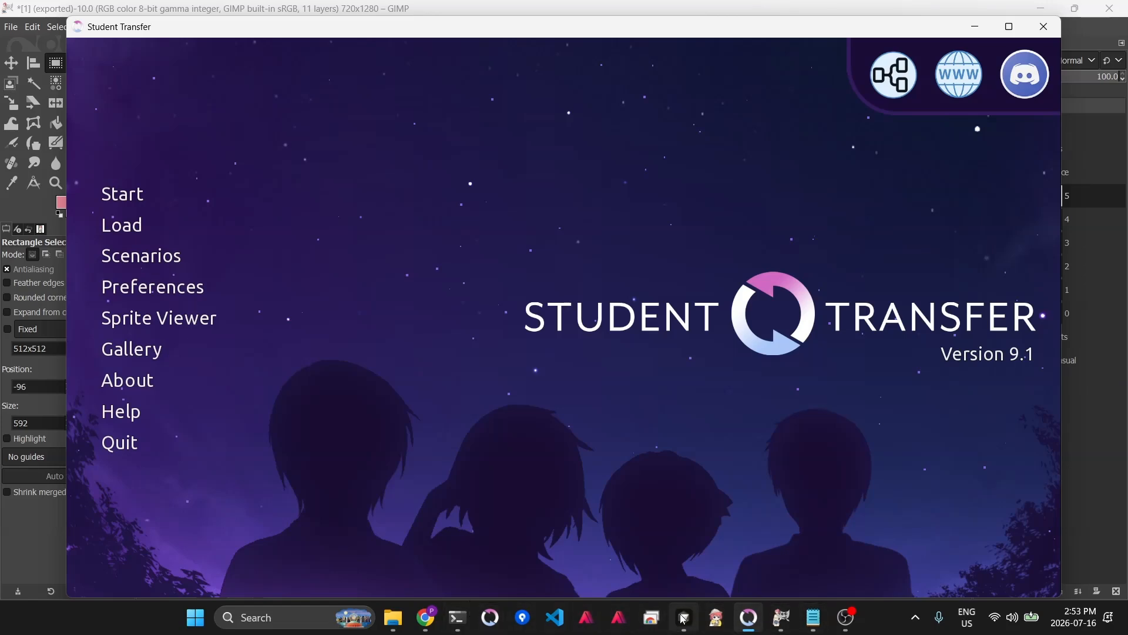
# - Open the annoyed-expression image in Grok Imagine and copy its edit prompt
pyautogui.click(785, 626)
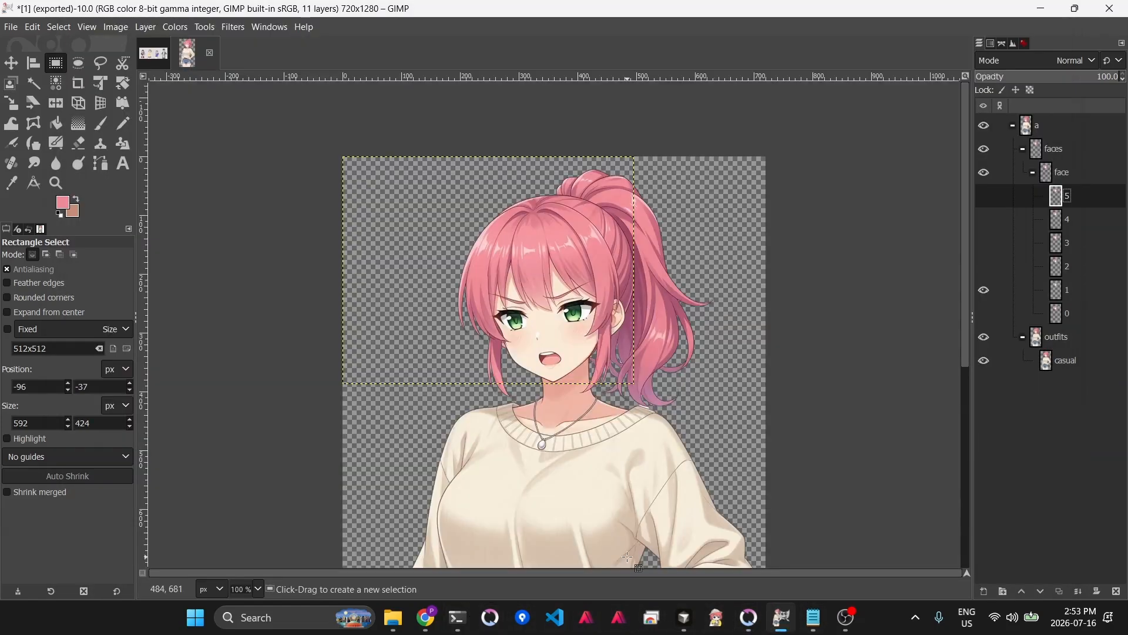
pyautogui.click(427, 622)
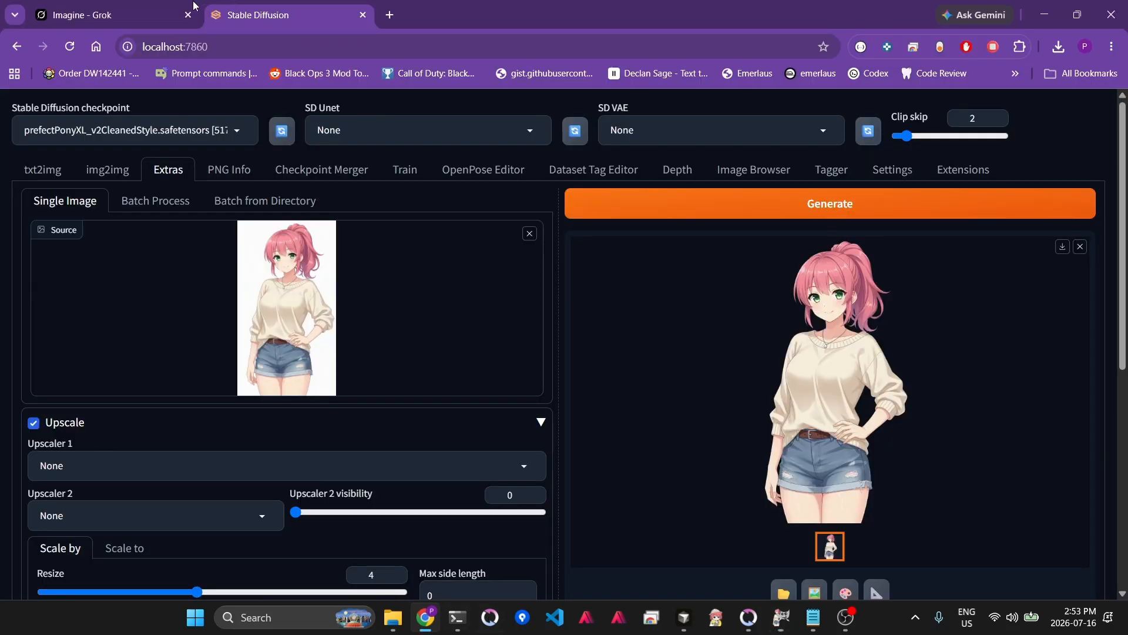
pyautogui.click(125, 12)
pyautogui.click(71, 220)
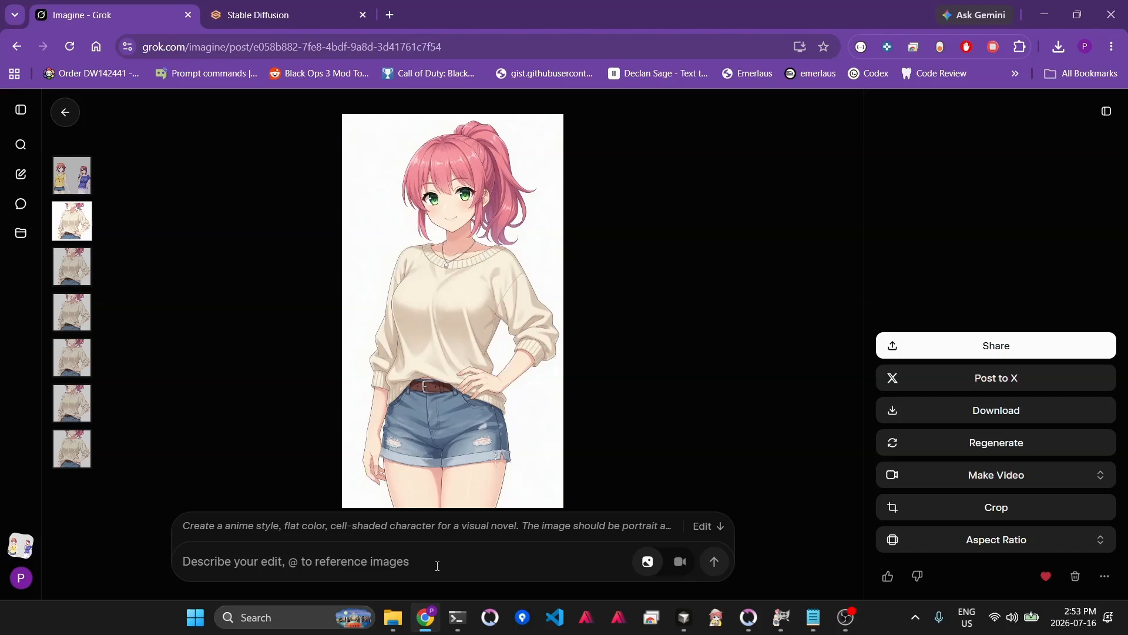
pyautogui.click(421, 529)
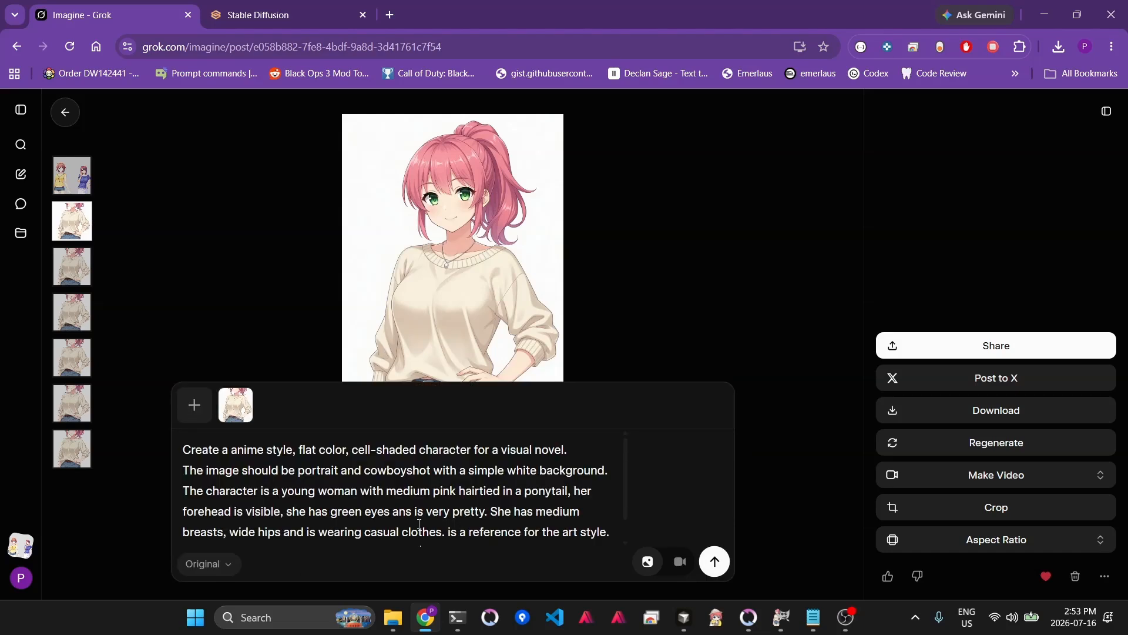
pyautogui.click(71, 266)
pyautogui.click(345, 522)
pyautogui.hotkey('ctrl', 'a')
pyautogui.hotkey('ctrl', 'c')
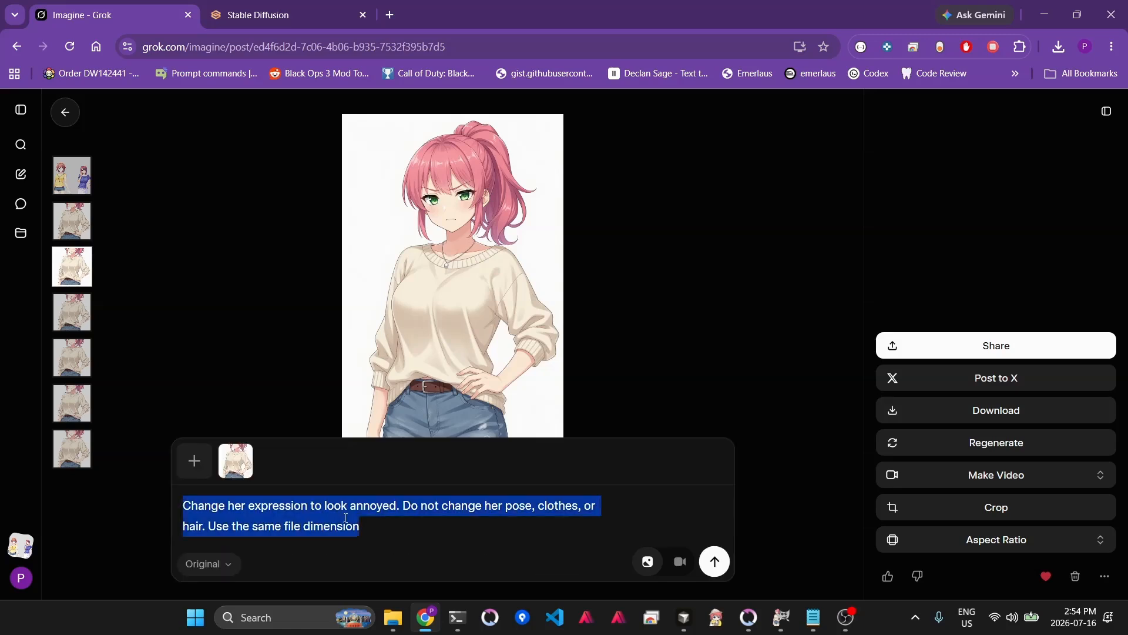
# - Paste the annoyed-expression prompt into the notes document below the original character prompt, separated by a blank line
pyautogui.click(814, 617)
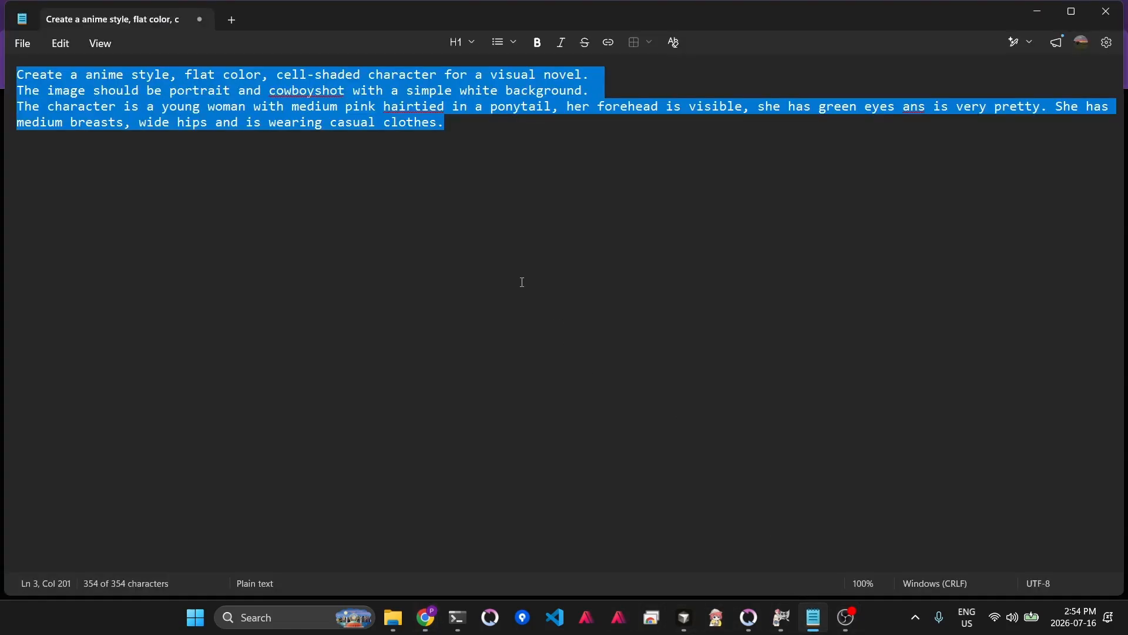
pyautogui.click(535, 279)
pyautogui.press('Return')
pyautogui.press('Return')
pyautogui.hotkey('ctrl', 'v')
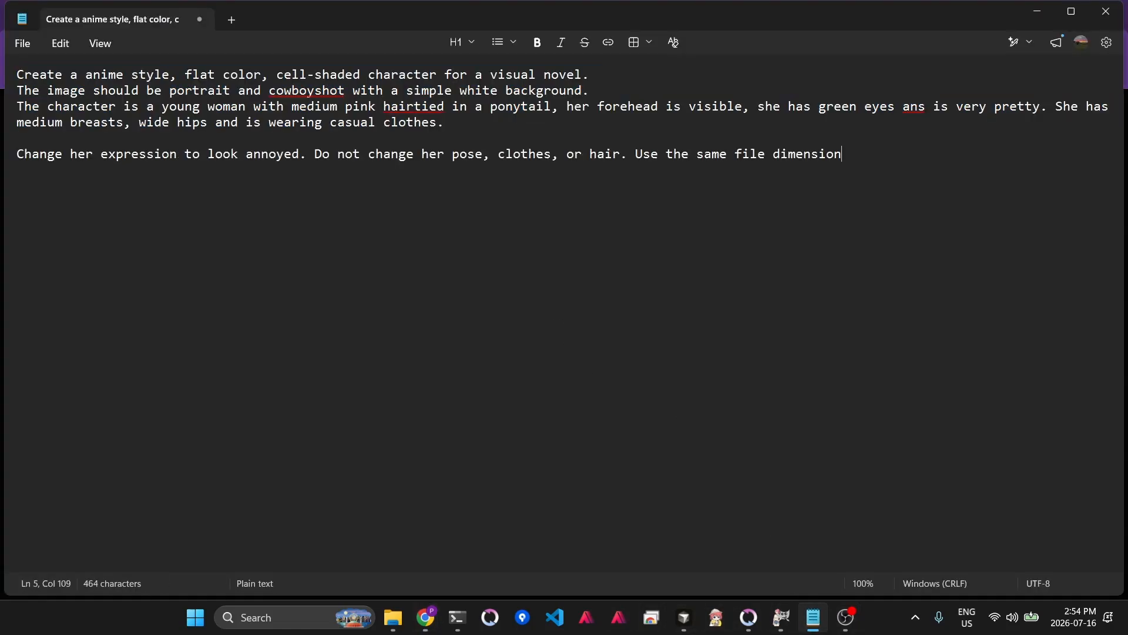
# - Return to Grok Imagine and open the original character image's generation prompt for editing
pyautogui.hotkey('alt', 'Tab')
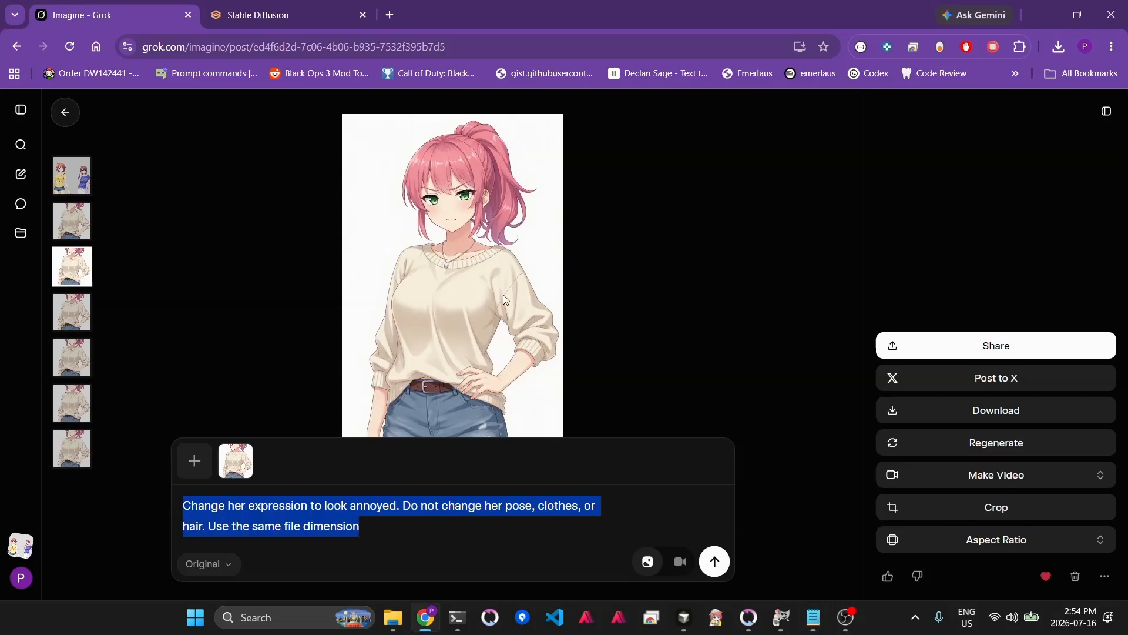
pyautogui.click(90, 235)
pyautogui.click(376, 528)
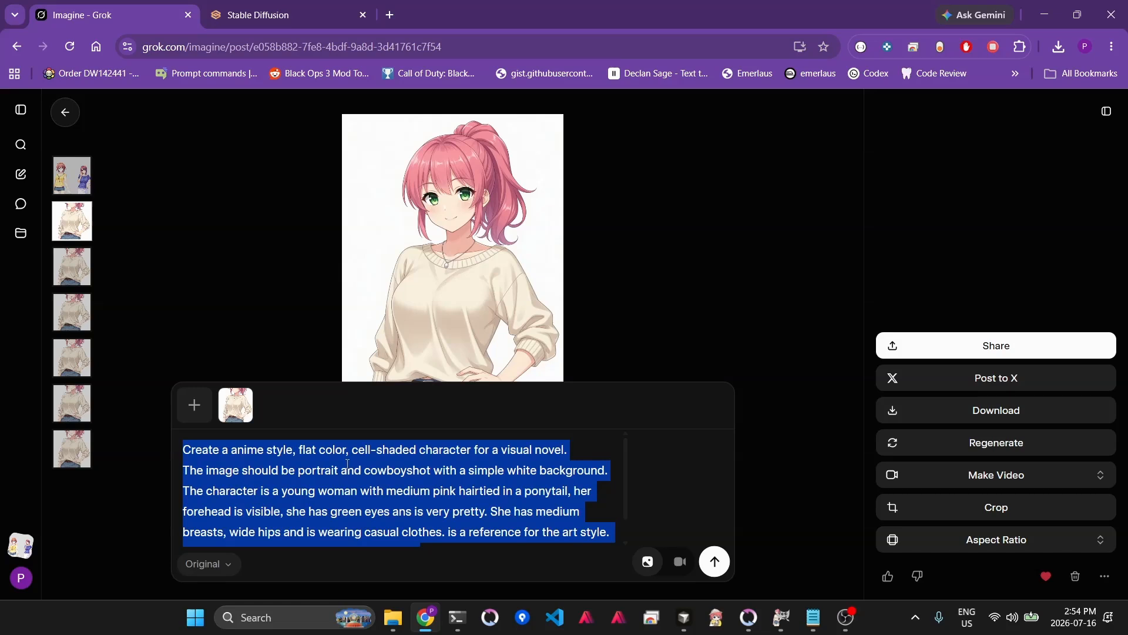
pyautogui.press('Left')
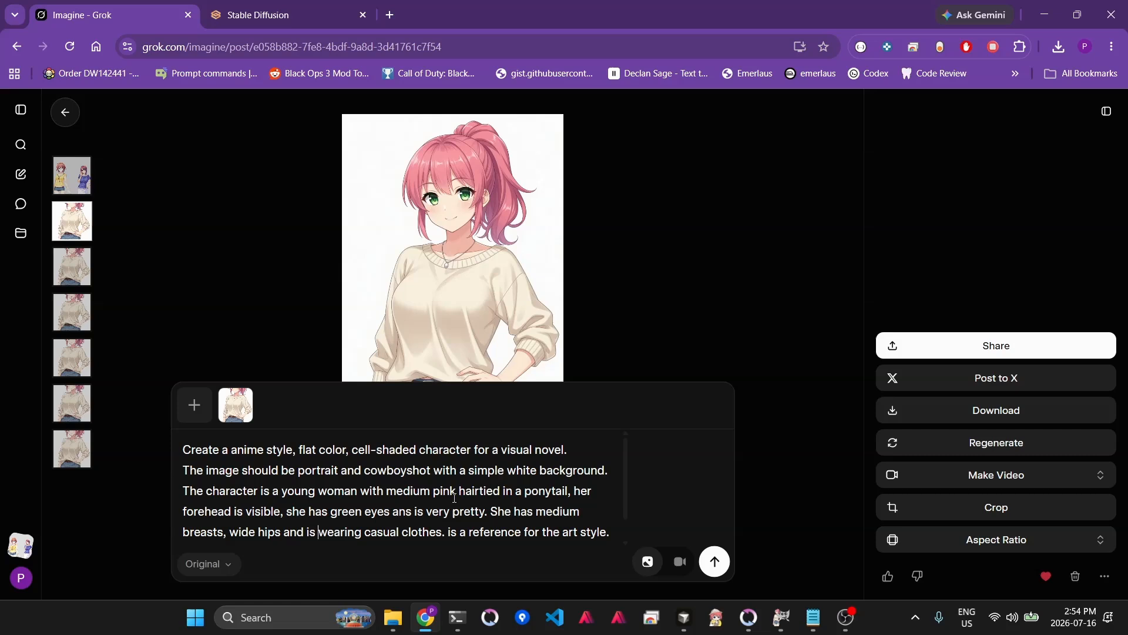
# - Replace the outfit description in the edit prompt with "a bikini with no strings and some lace" and generate the edited image
pyautogui.hotkey('ctrl', 'shift', 'Right')
pyautogui.hotkey('ctrl', 'shift', 'Right')
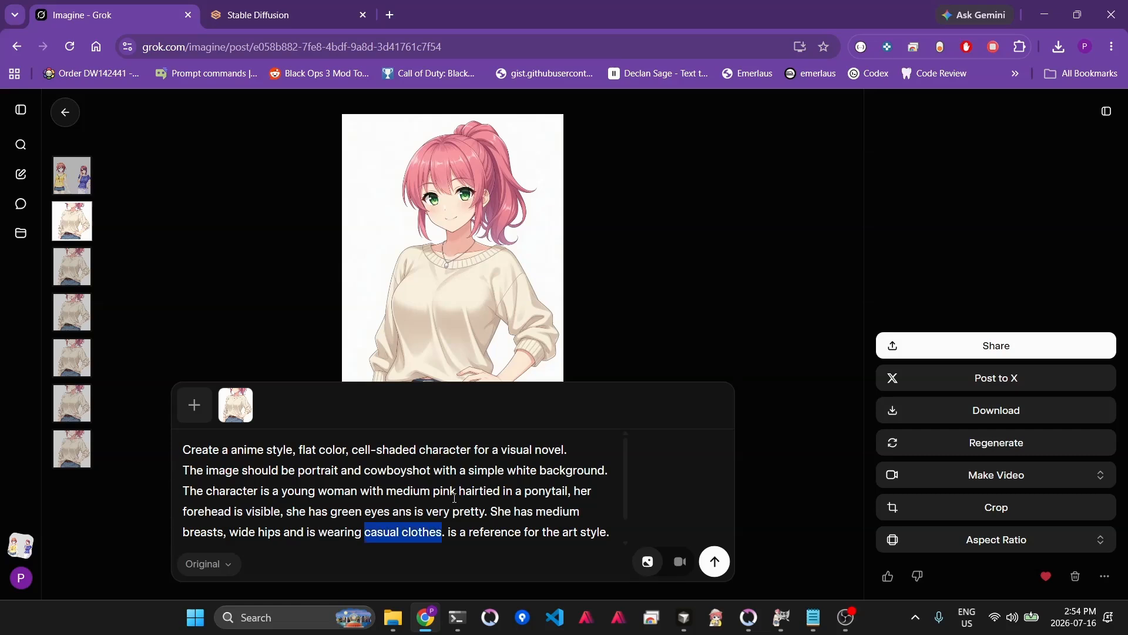
pyautogui.hotkey('ctrl', 'shift', 'End')
pyautogui.press('BackSpace')
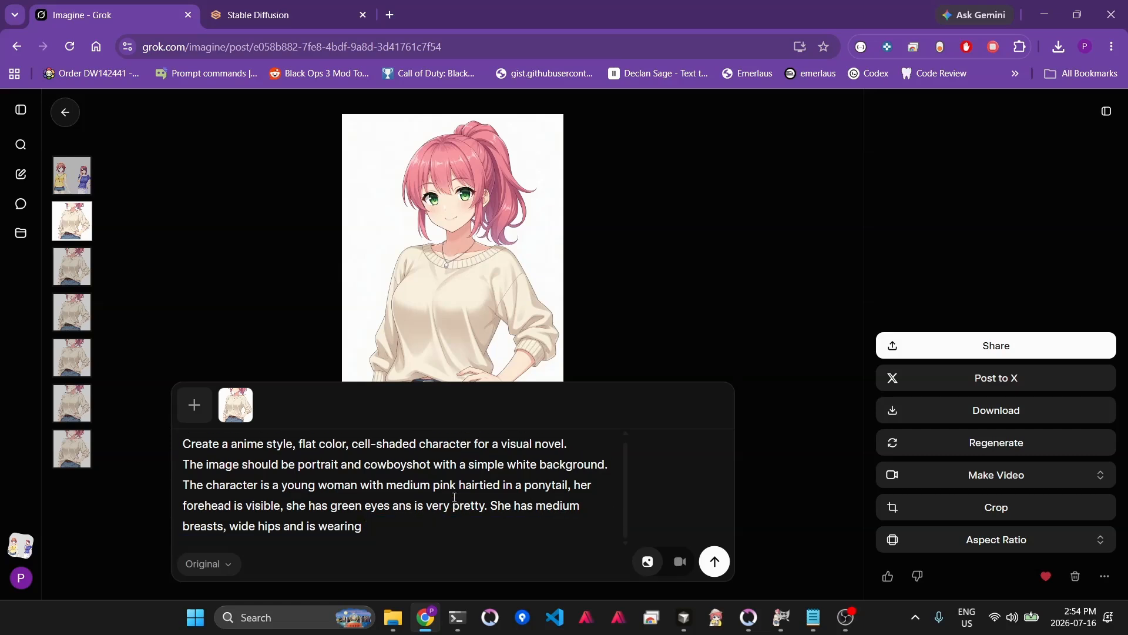
pyautogui.write('a swimsuit')
pyautogui.hotkey('ctrl', 'shift', 'Left')
pyautogui.write('bikini')
pyautogui.write('with no strings a')
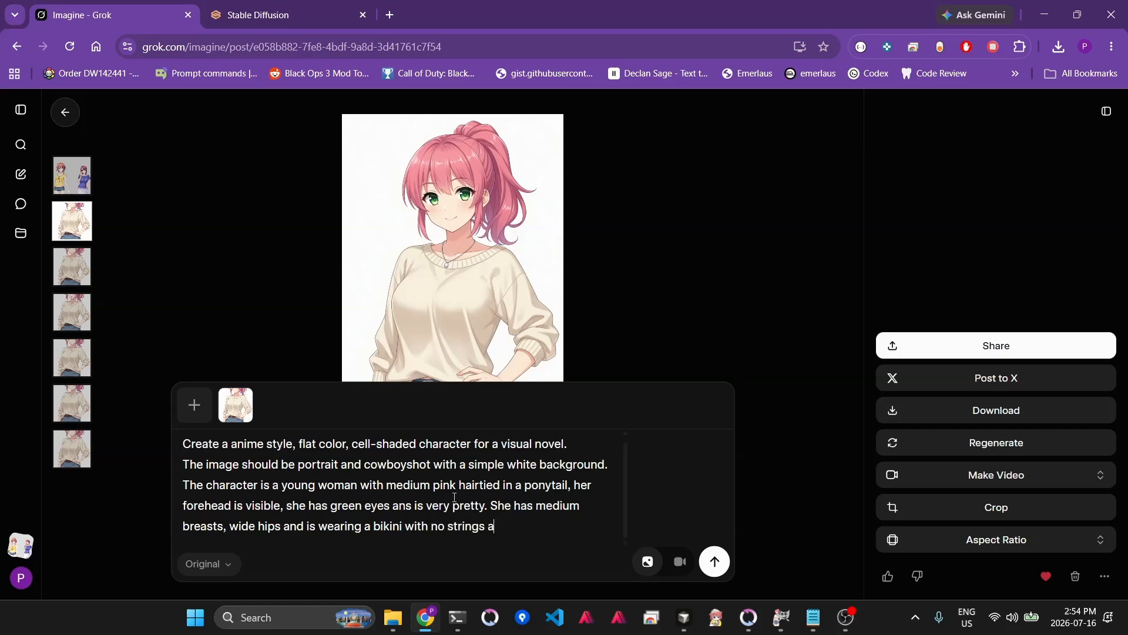
pyautogui.write('nd some lace')
pyautogui.click(720, 564)
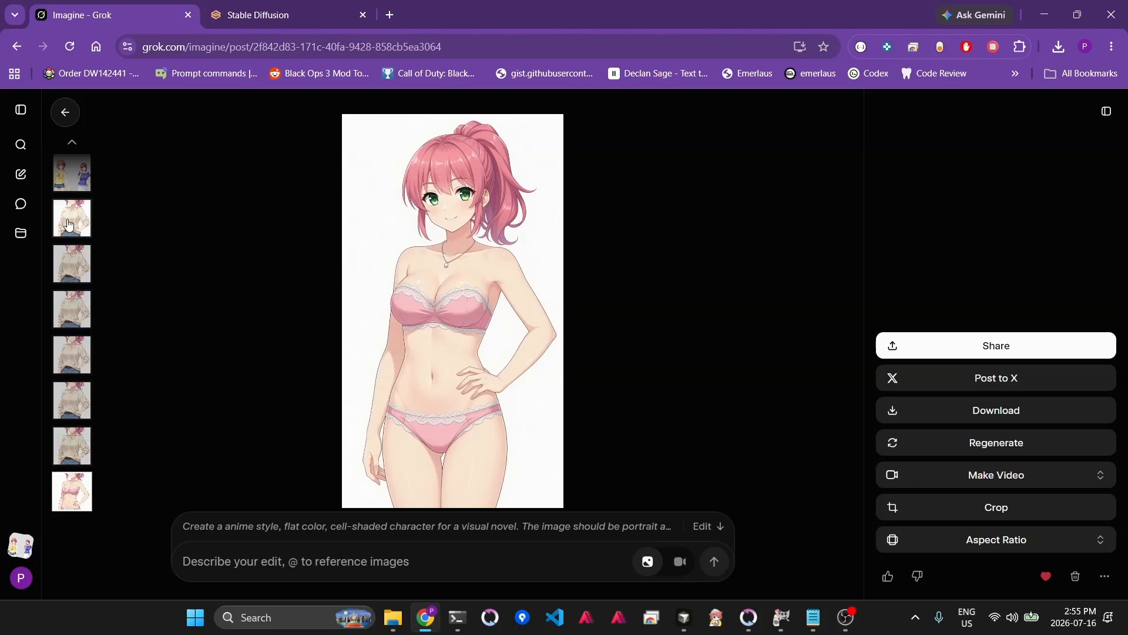
# - Copy the generated underwear image and paste it into the sprite at 50% zoom as a new layer in the outfits group
pyautogui.rightClick(420, 347)
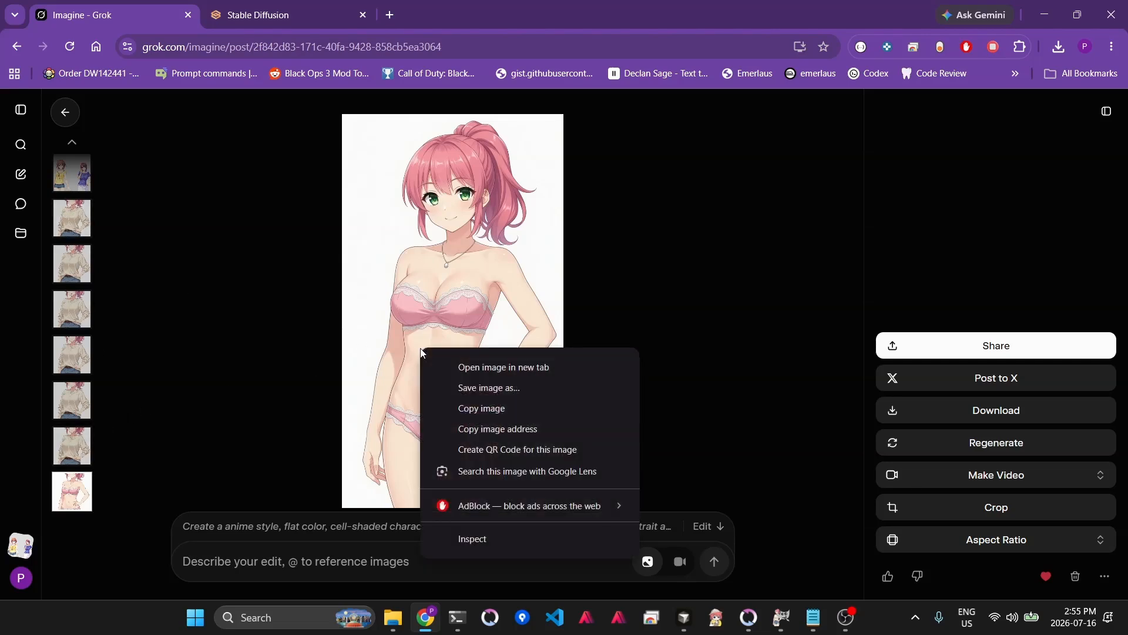
pyautogui.click(506, 408)
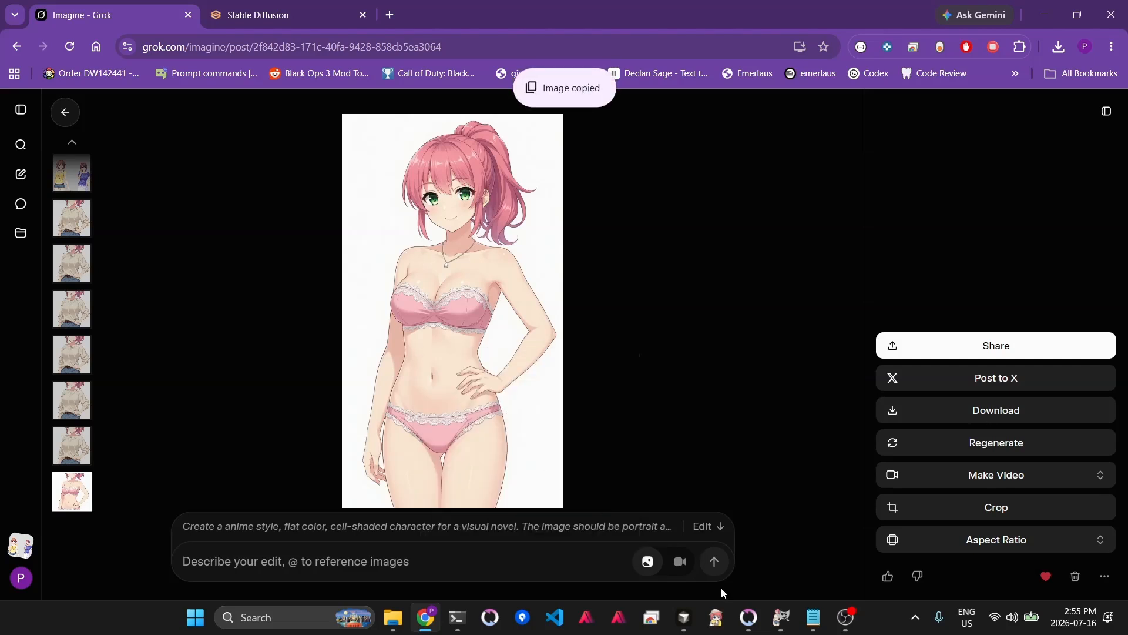
pyautogui.click(787, 625)
pyautogui.scroll(-5, 825, 446)
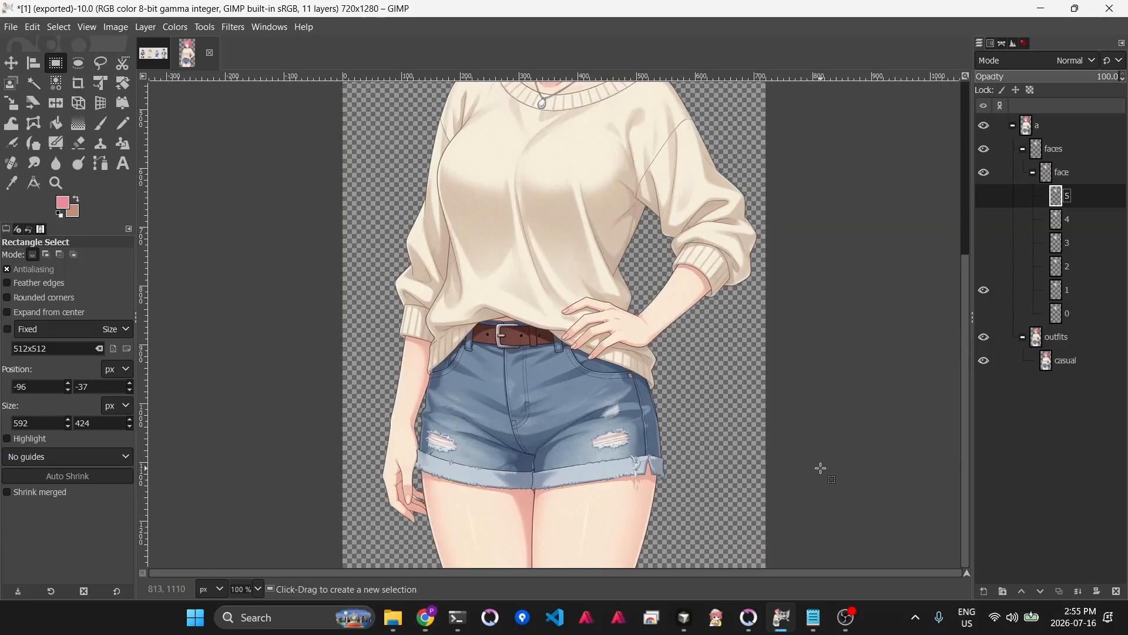
pyautogui.click(257, 589)
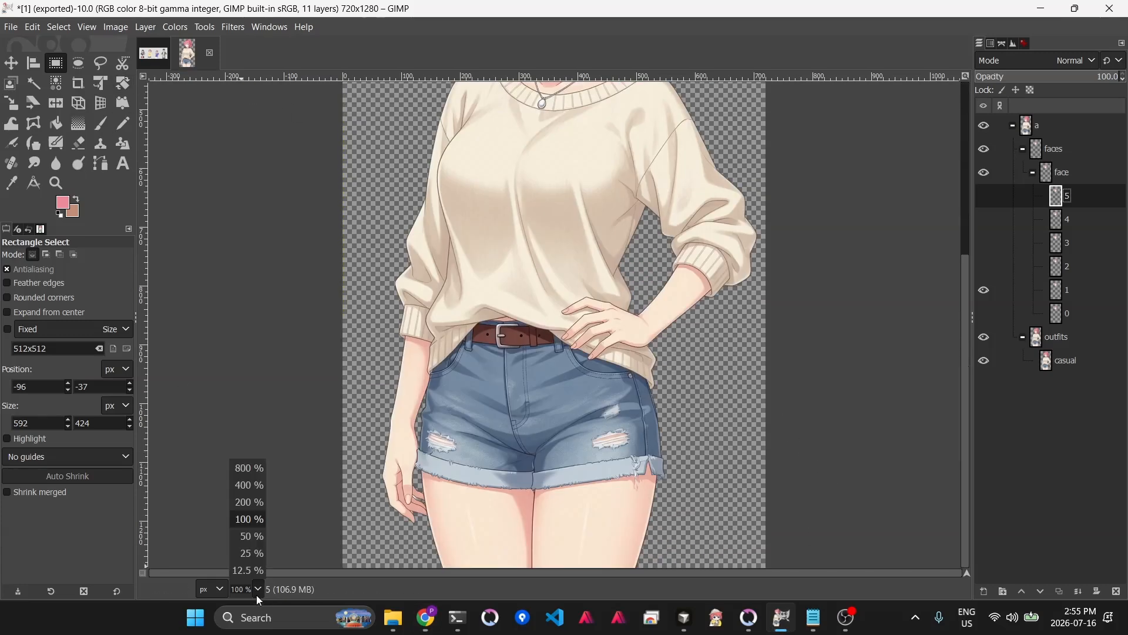
pyautogui.click(255, 541)
pyautogui.hotkey('ctrl', 'v')
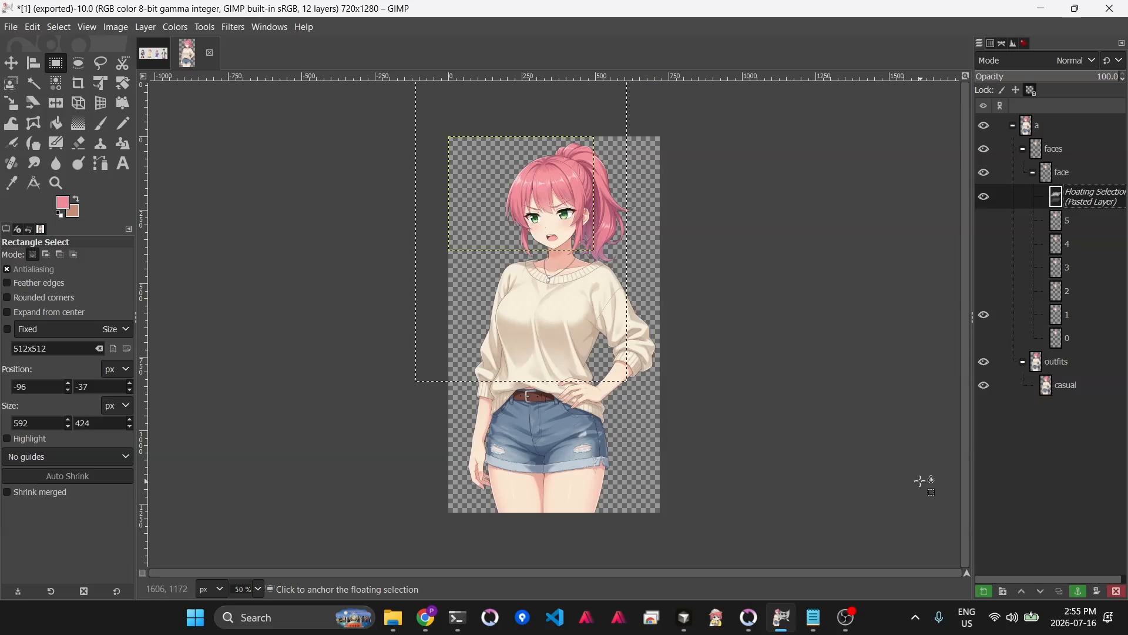
pyautogui.click(923, 477)
pyautogui.click(1023, 361)
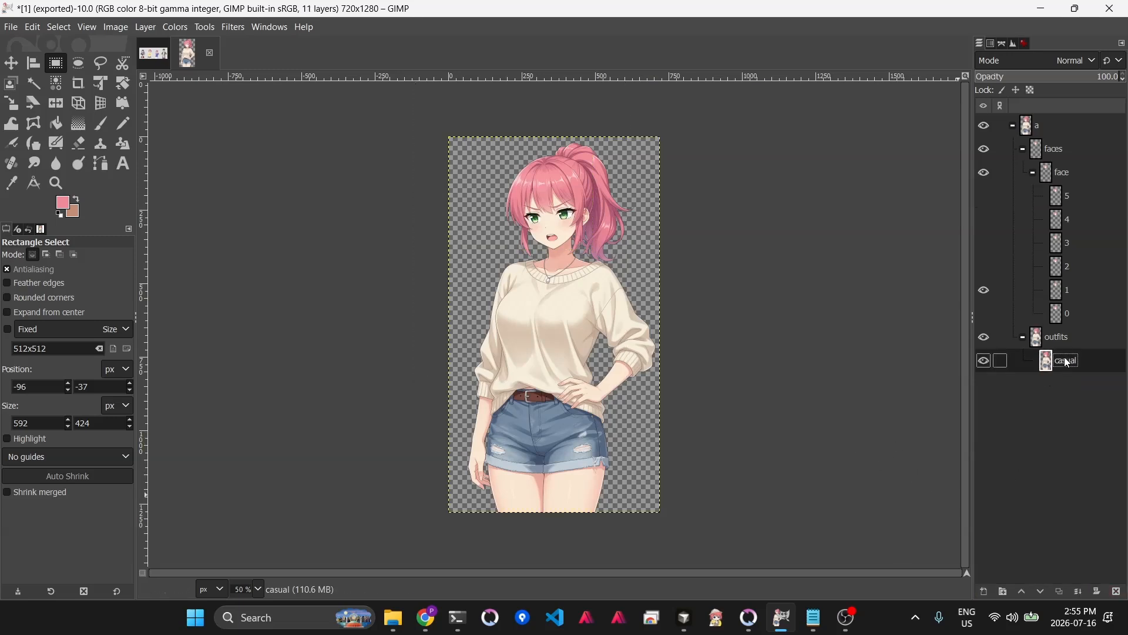
pyautogui.hotkey('ctrl', 'v')
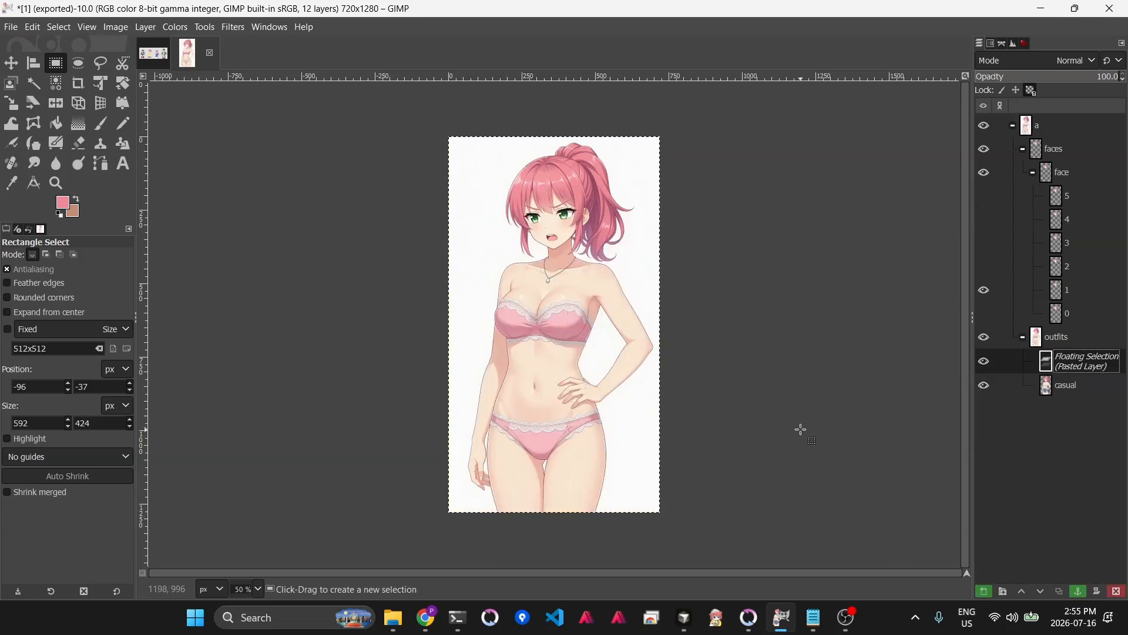
pyautogui.click(980, 595)
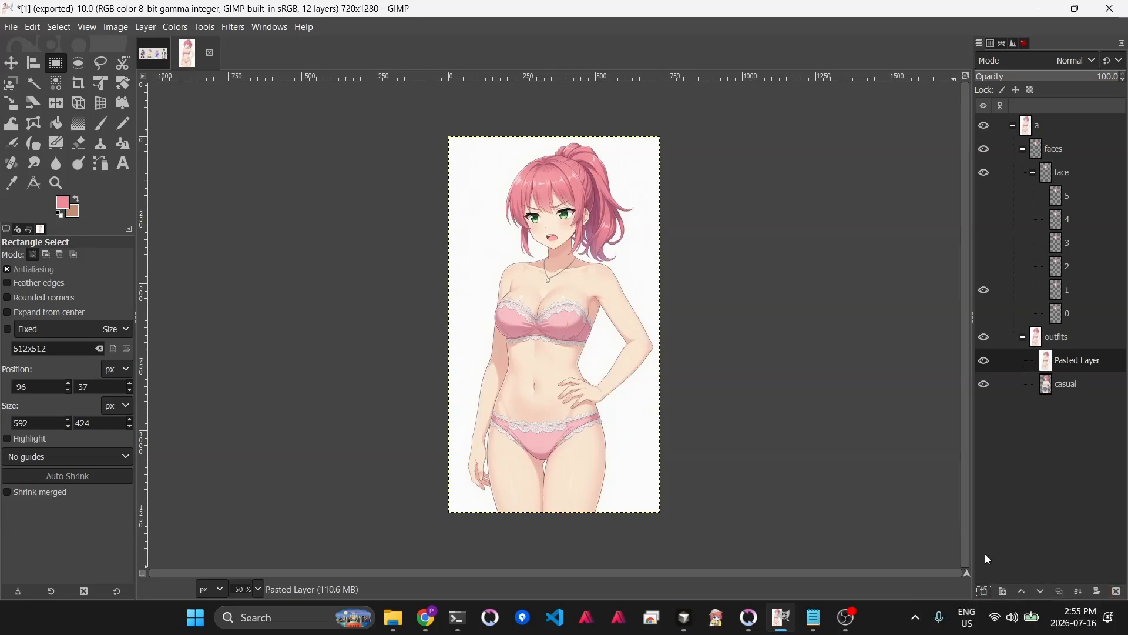
# - Toggle the pasted layer's visibility repeatedly to compare it against the casual outfit
pyautogui.click(983, 362)
pyautogui.click(985, 362)
pyautogui.click(985, 362)
pyautogui.click(985, 363)
pyautogui.click(985, 363)
pyautogui.click(985, 363)
pyautogui.click(985, 362)
pyautogui.click(985, 363)
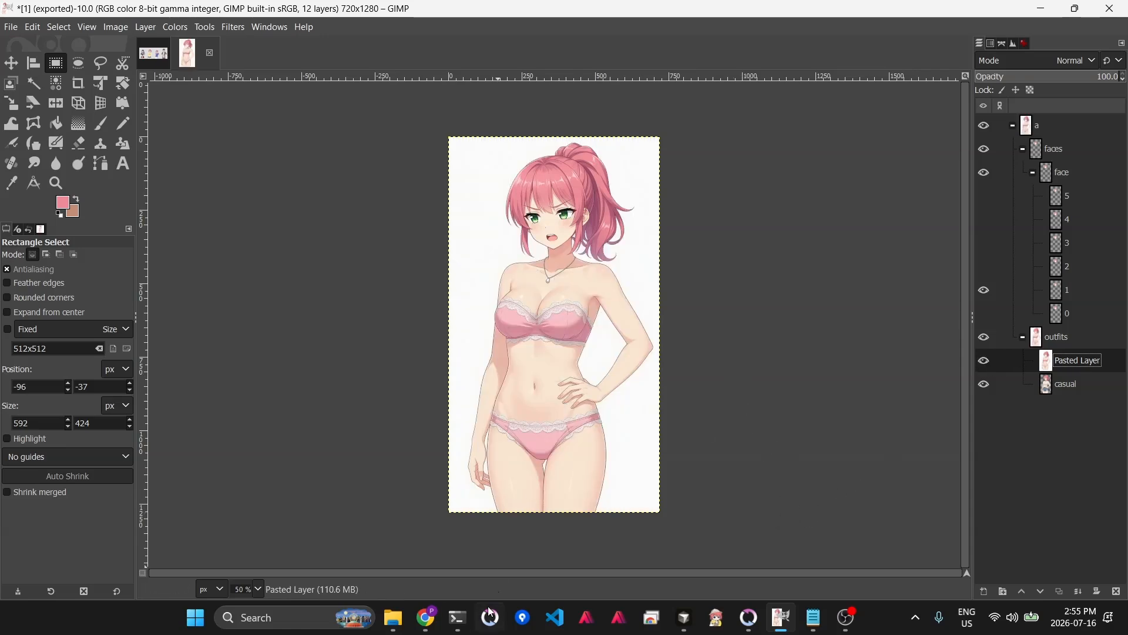
# - In Stable Diffusion's Extras tab, paste the underwear image as the source and run Generate on it
pyautogui.click(440, 627)
pyautogui.click(232, 15)
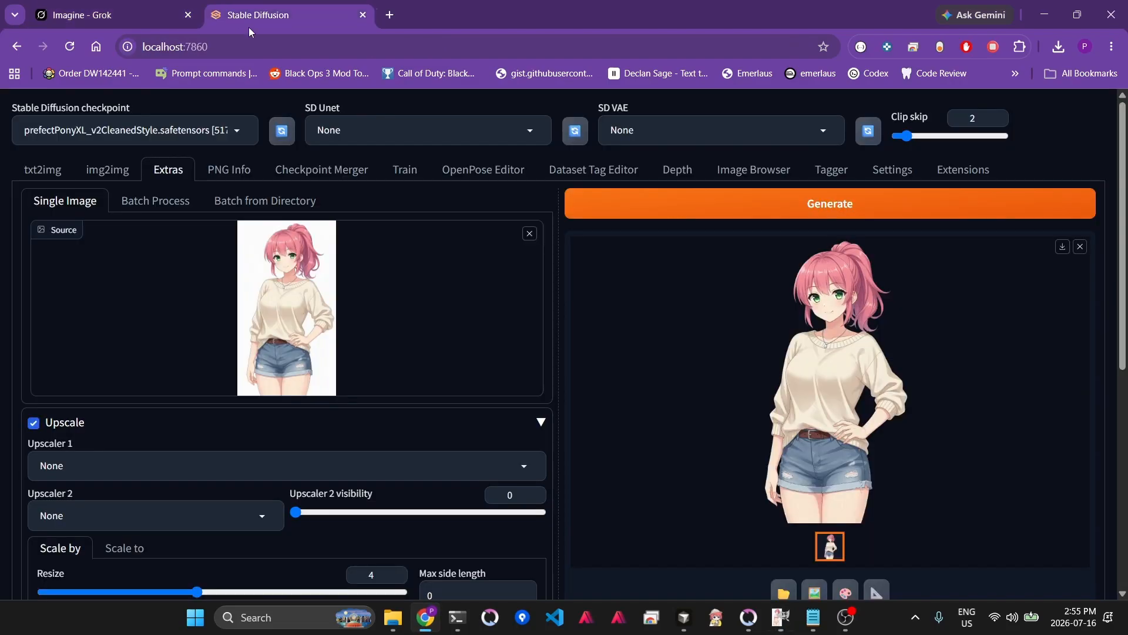
pyautogui.hotkey('ctrl', 'v')
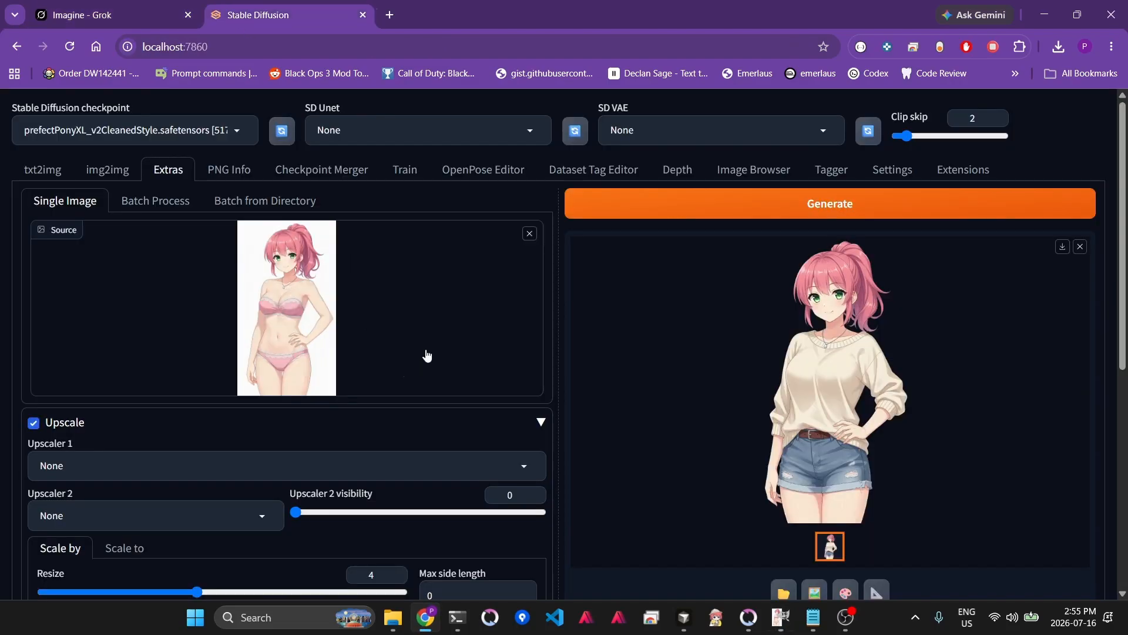
pyautogui.click(605, 210)
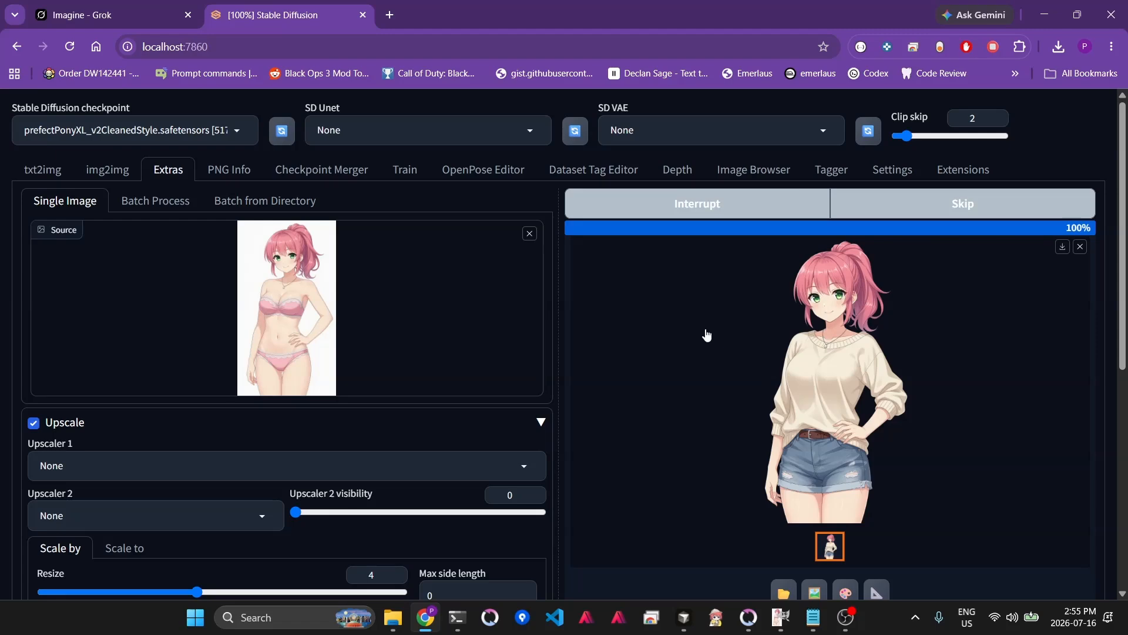
# - Copy the processed result and paste it into the sprite as another new layer in the outfits group
pyautogui.rightClick(834, 367)
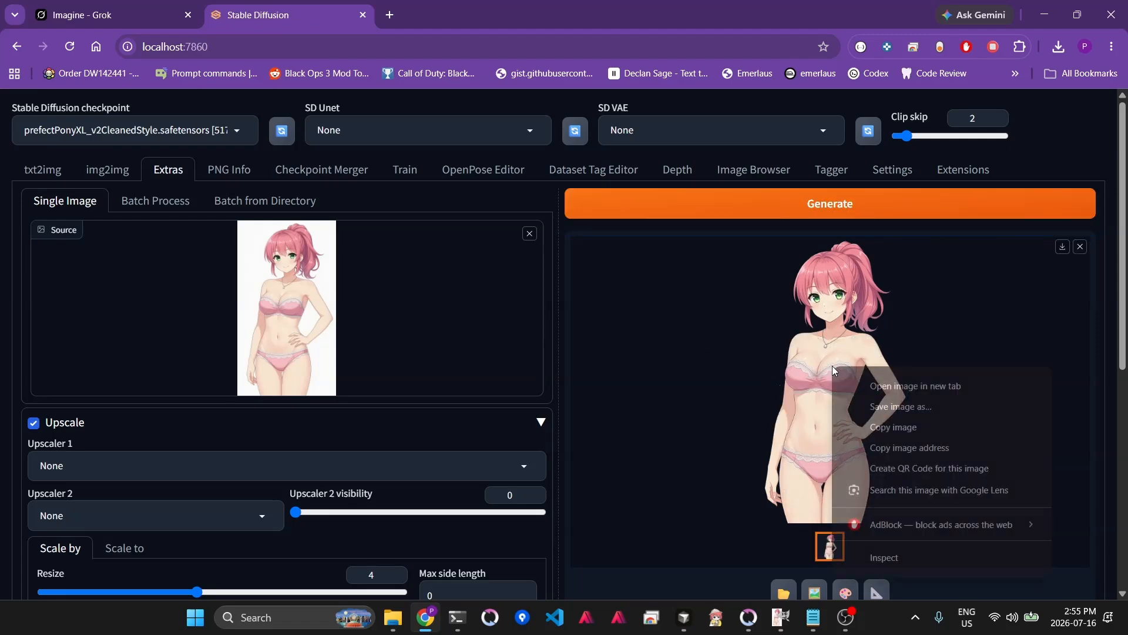
pyautogui.click(879, 428)
pyautogui.hotkey('alt', 'Tab')
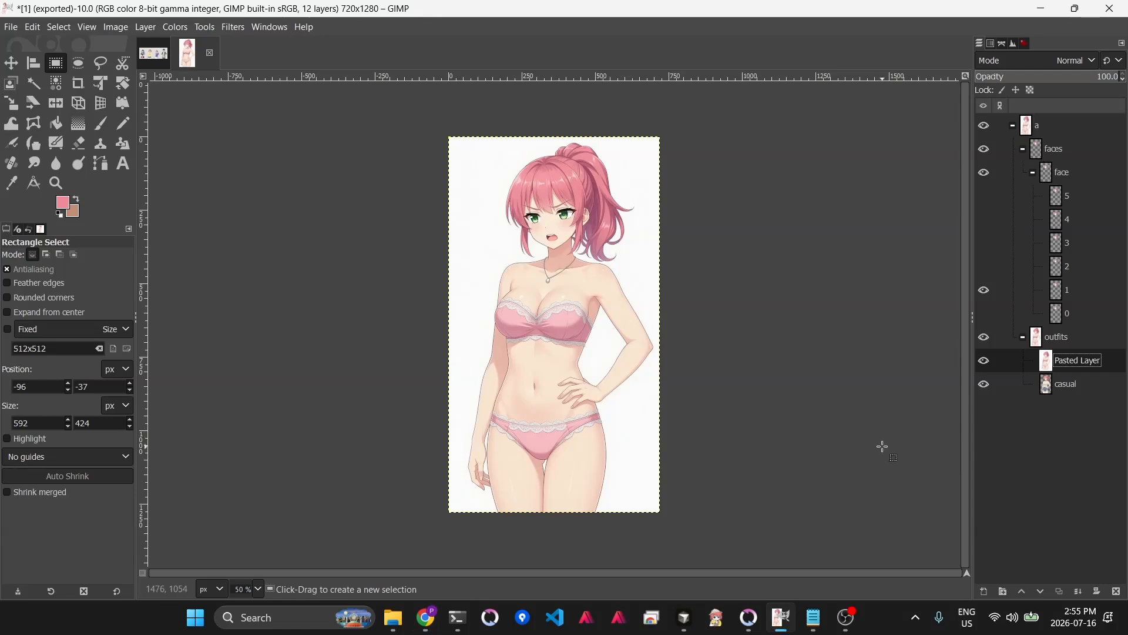
pyautogui.hotkey('ctrl', 'v')
pyautogui.click(985, 591)
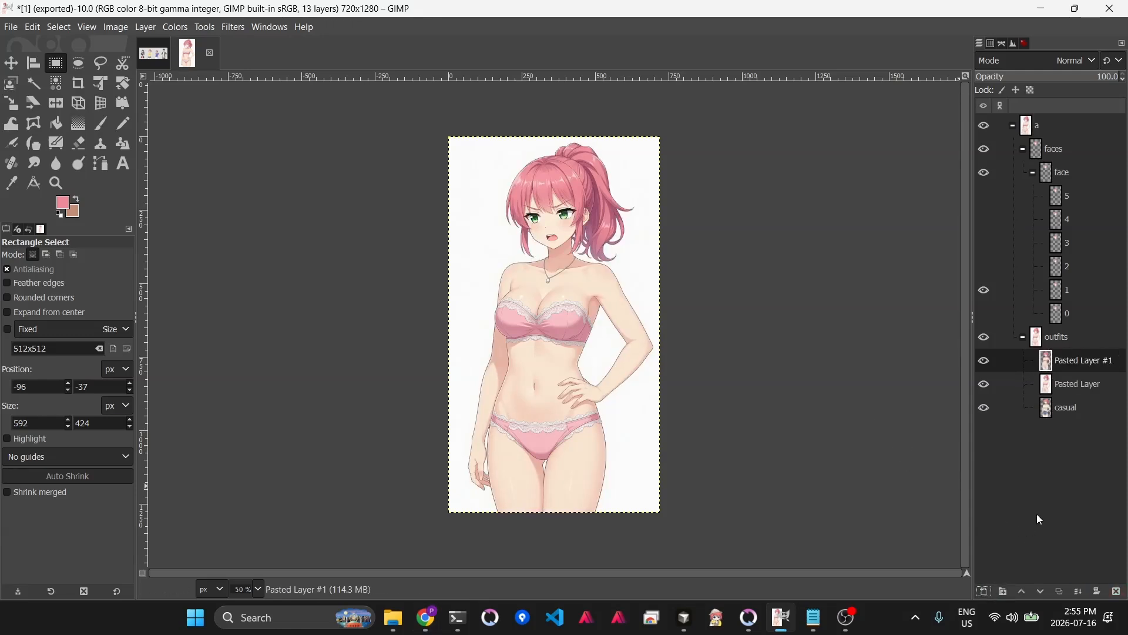
# - Delete the first pasted layer that still has the white background
pyautogui.click(986, 386)
pyautogui.click(1053, 383)
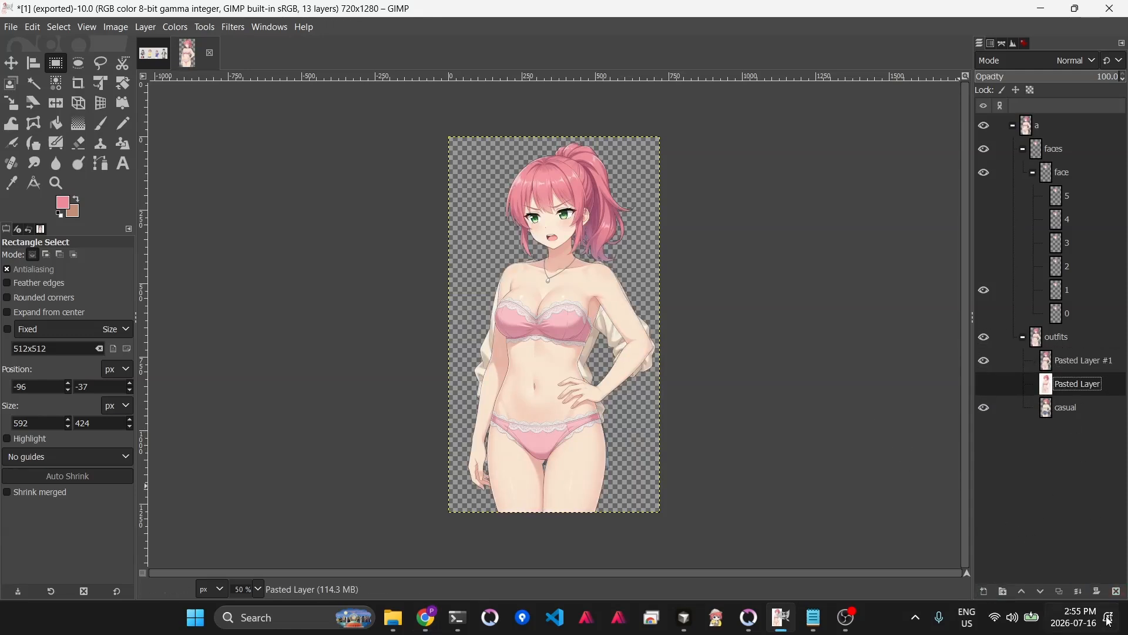
pyautogui.click(1120, 593)
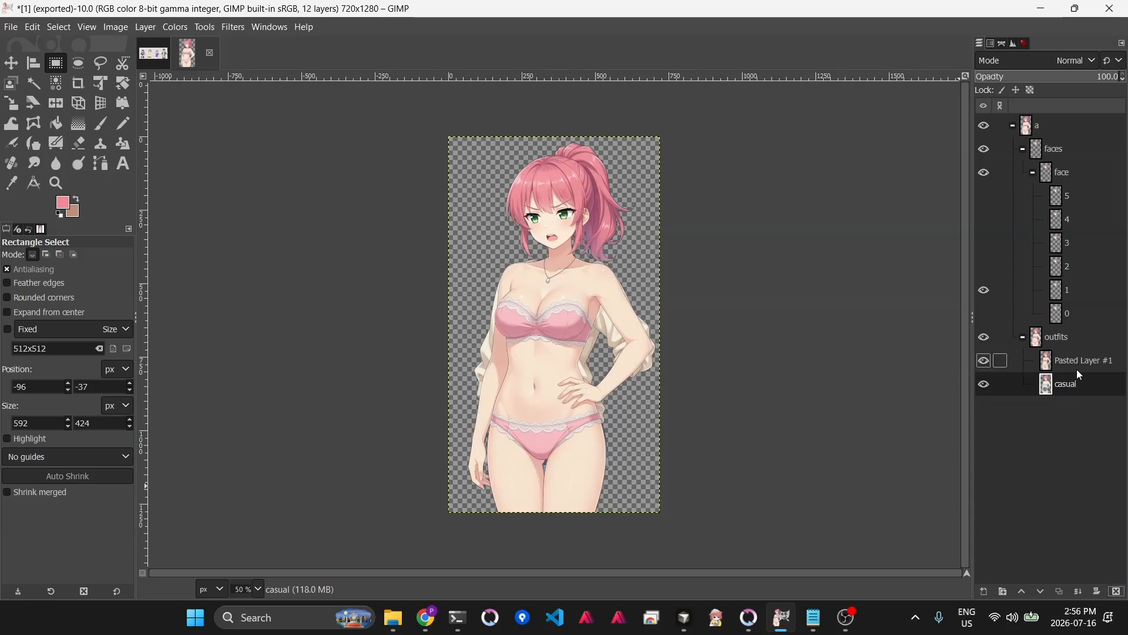
# - Toggle the new outfit layer's visibility at 100% zoom to check its alignment with the casual outfit
pyautogui.click(986, 361)
pyautogui.click(985, 362)
pyautogui.press('1')
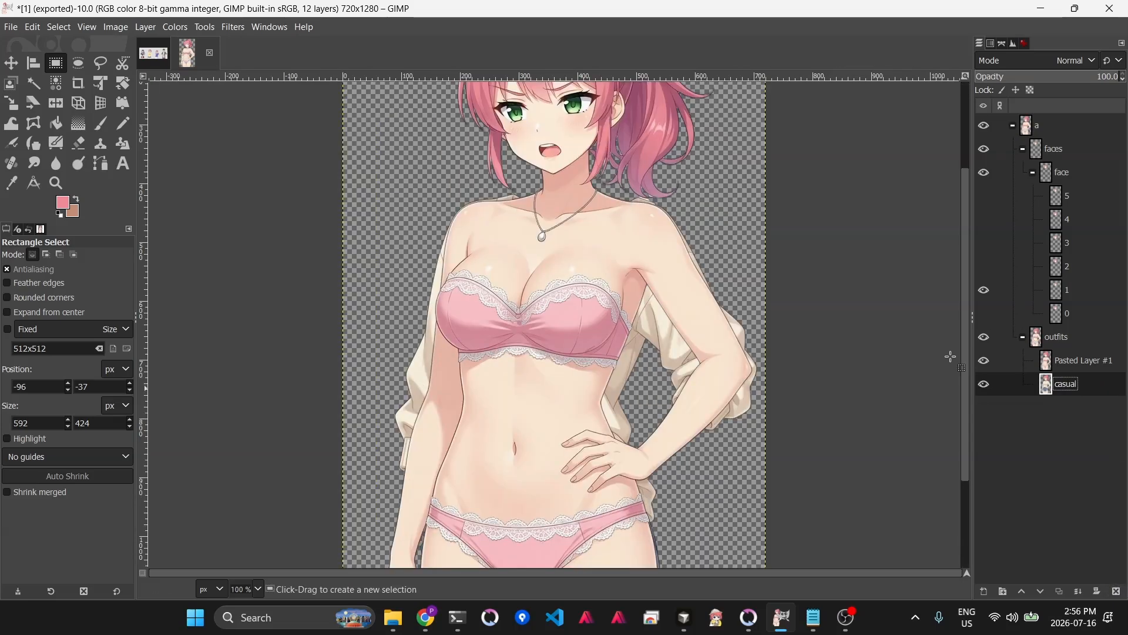
pyautogui.click(986, 362)
pyautogui.click(985, 362)
pyautogui.click(985, 362)
pyautogui.click(985, 362)
pyautogui.click(986, 362)
pyautogui.click(986, 362)
pyautogui.scroll(-4, 607, 423)
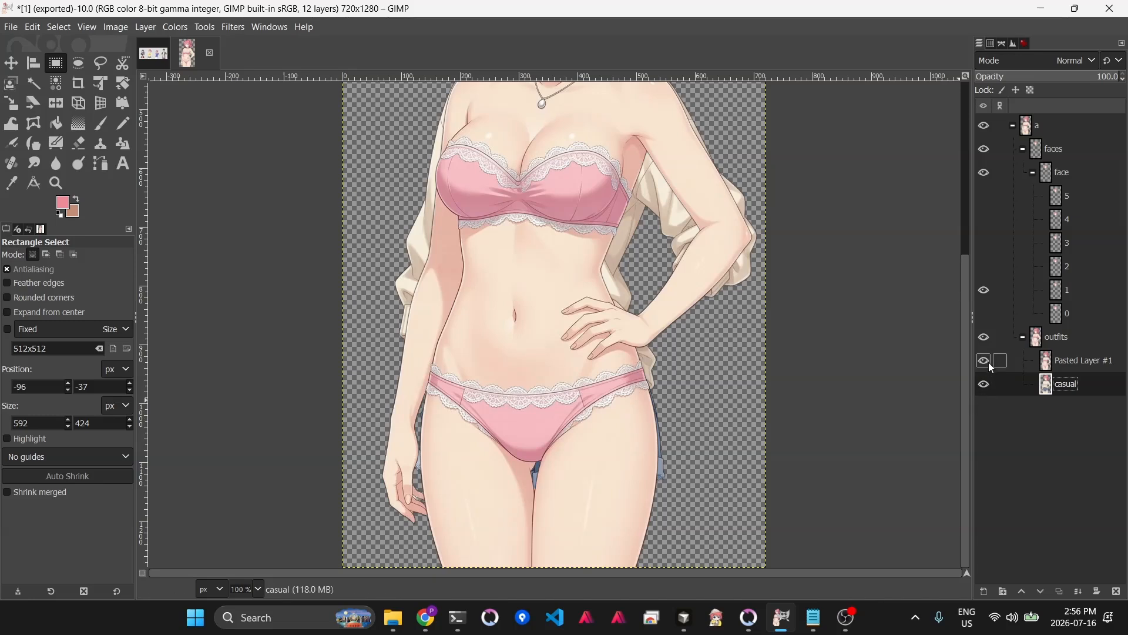
# - Rename the new outfit layer to underwear
pyautogui.doubleClick(1086, 365)
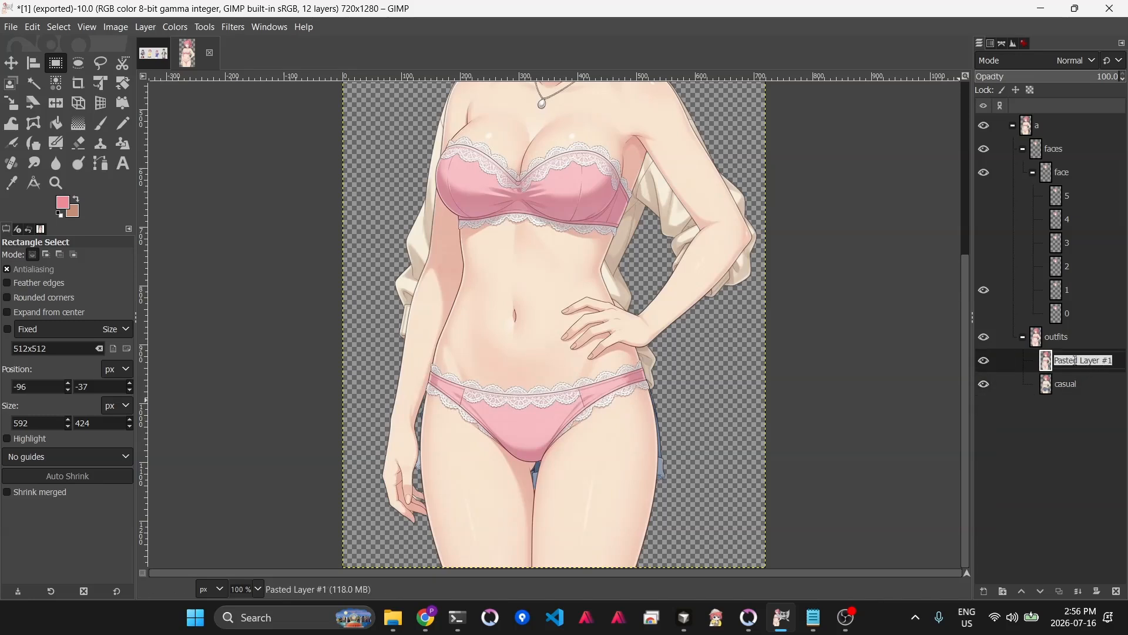
pyautogui.write('underwear')
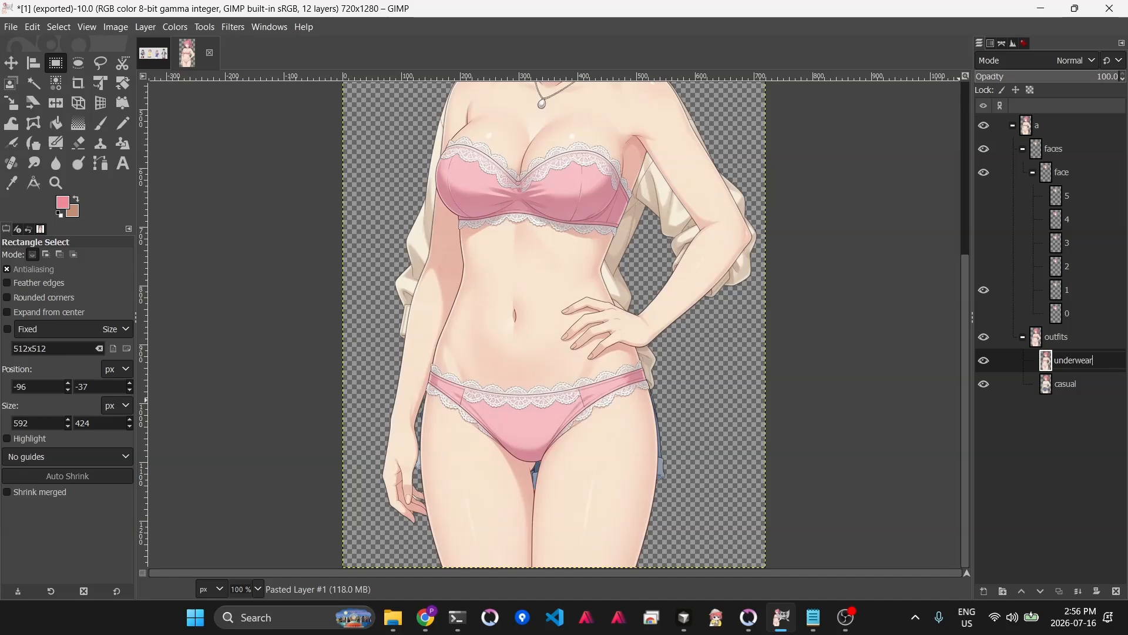
pyautogui.press('Return')
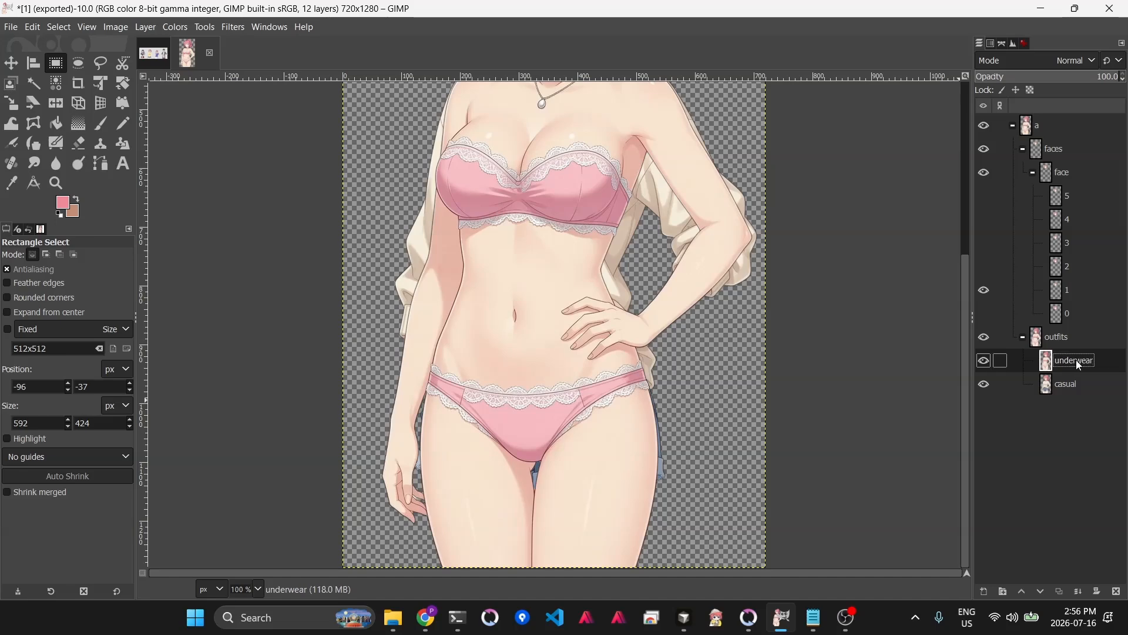
# - Export the image as underwear.png into the character's outfits folder
pyautogui.scroll(5, 826, 431)
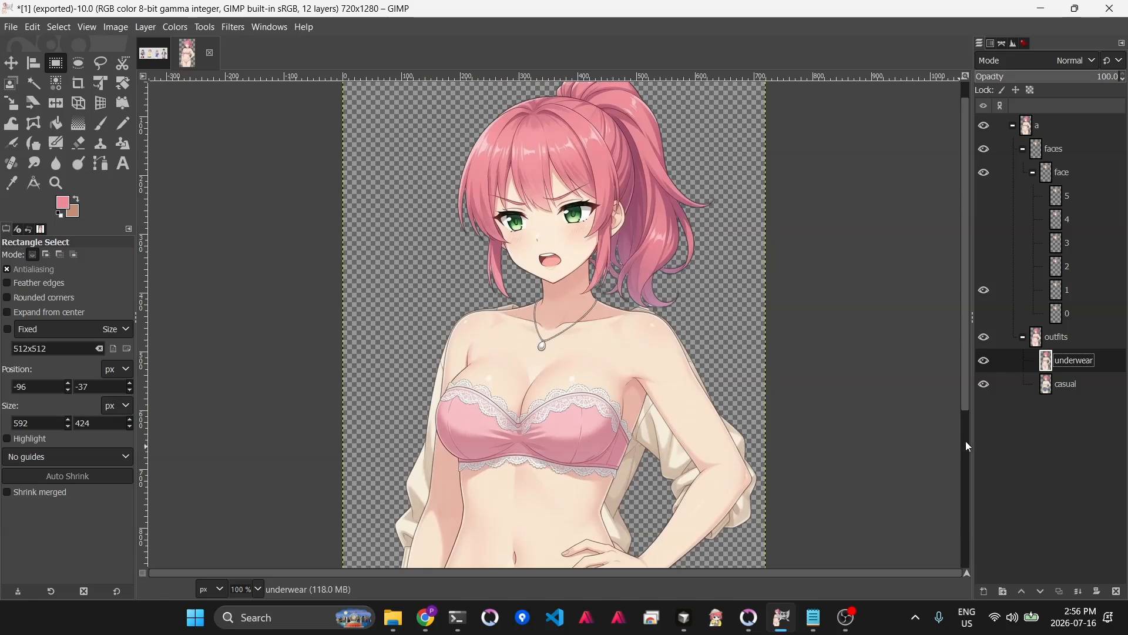
pyautogui.hotkey('ctrl', 'shift', 'e')
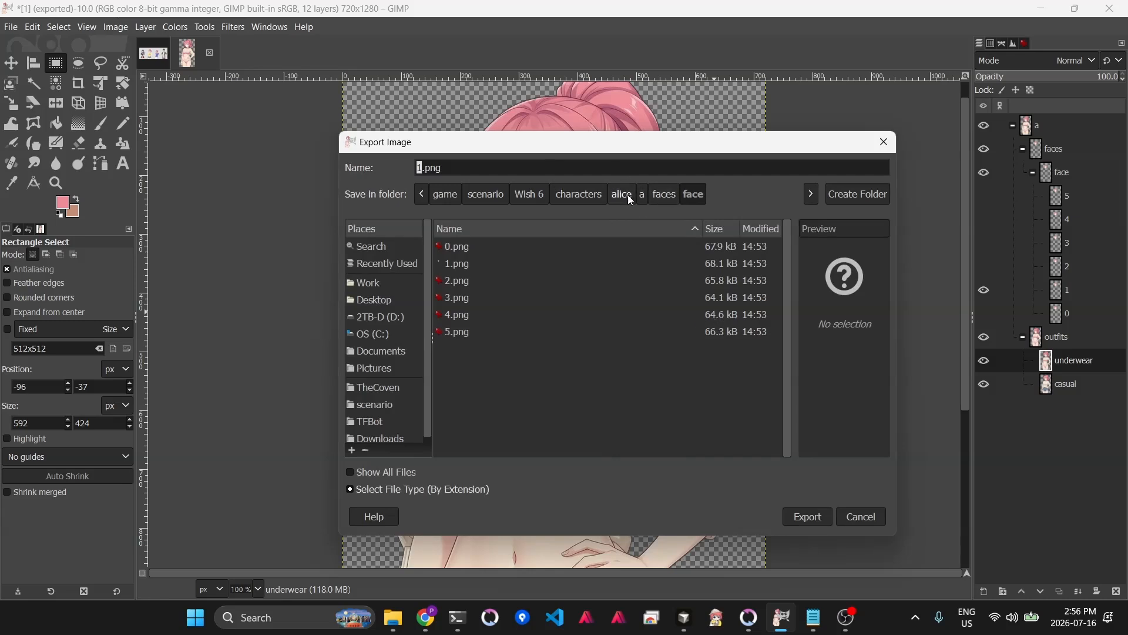
pyautogui.click(643, 195)
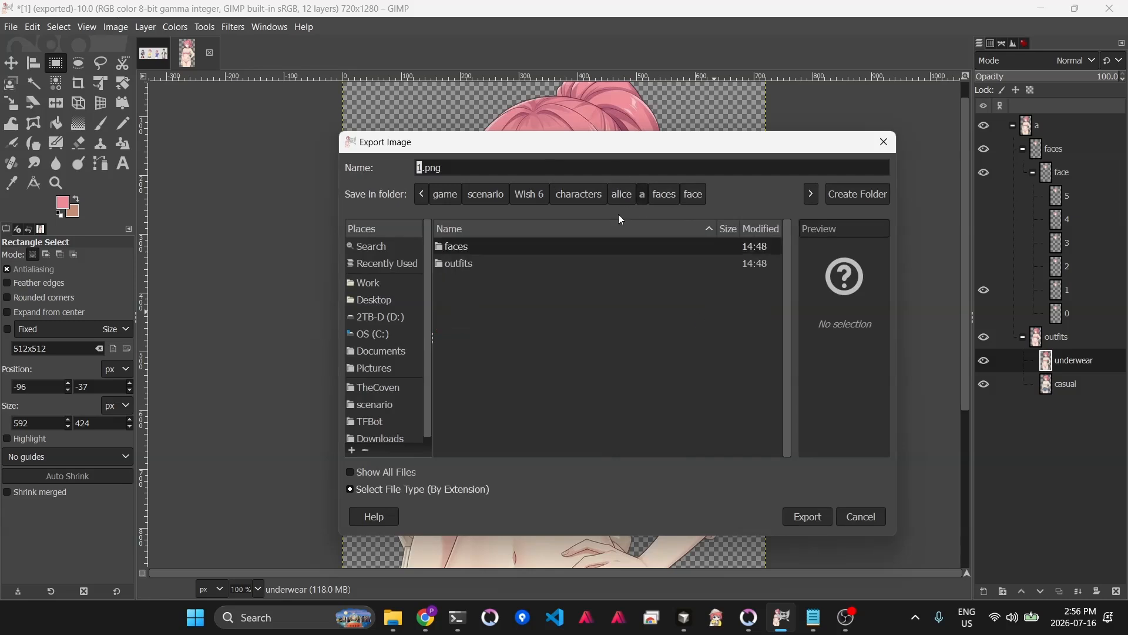
pyautogui.doubleClick(465, 264)
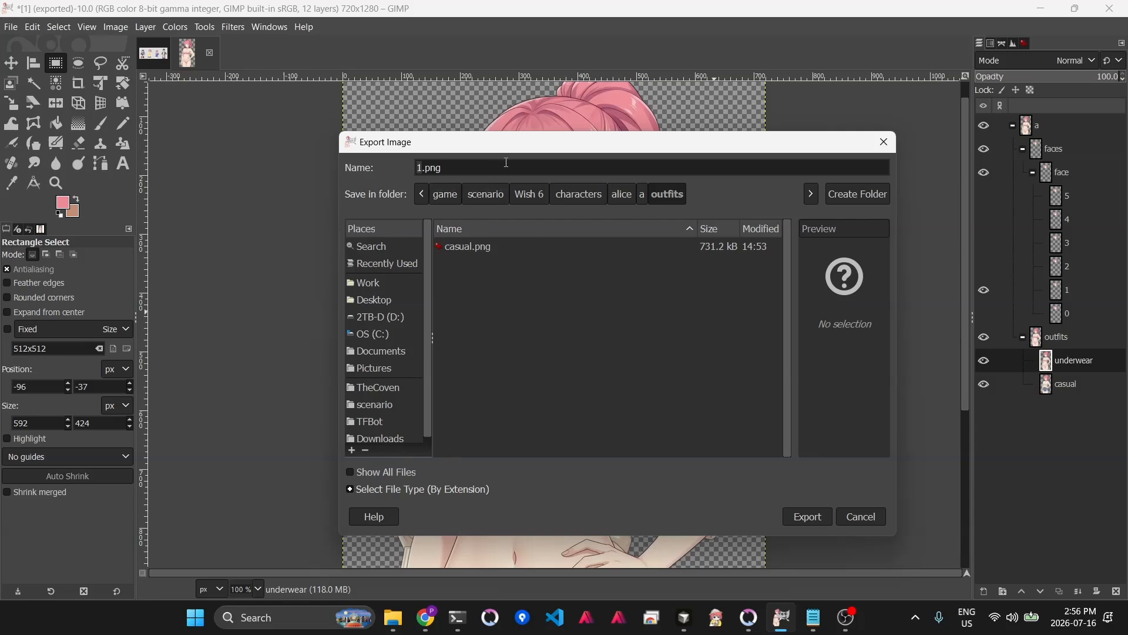
pyautogui.write('un')
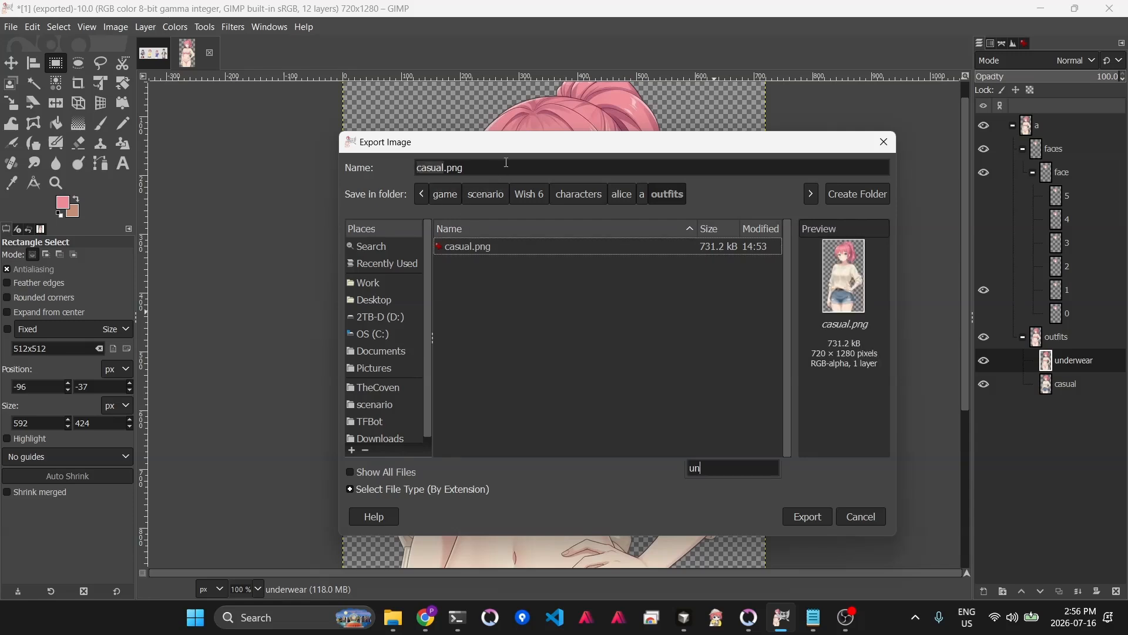
pyautogui.click(429, 169)
pyautogui.doubleClick(429, 169)
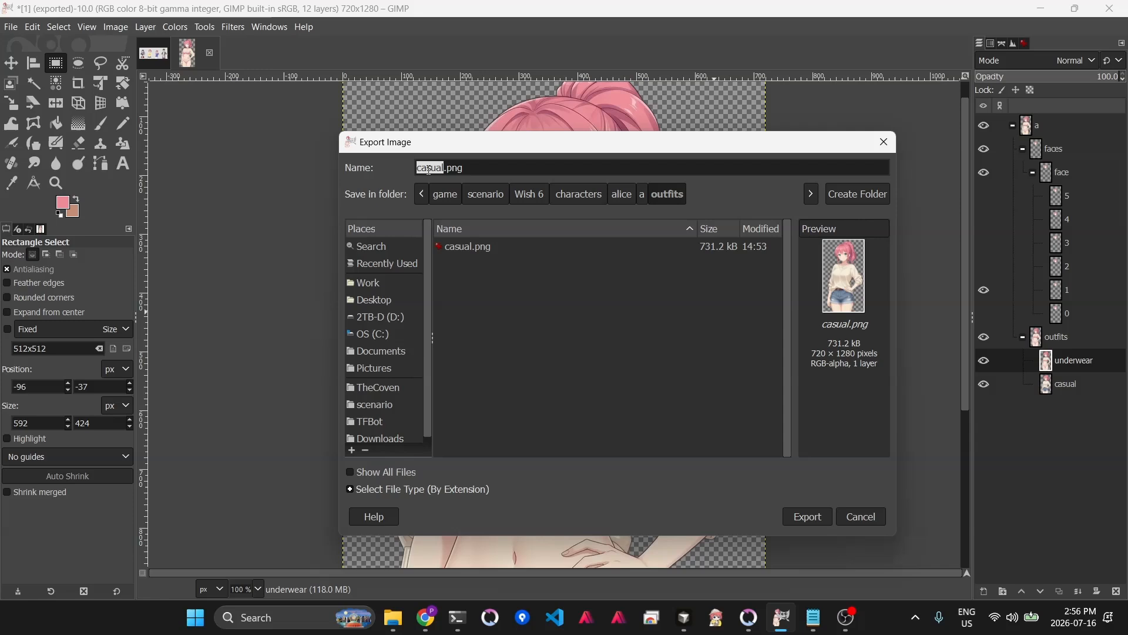
pyautogui.write('underwear')
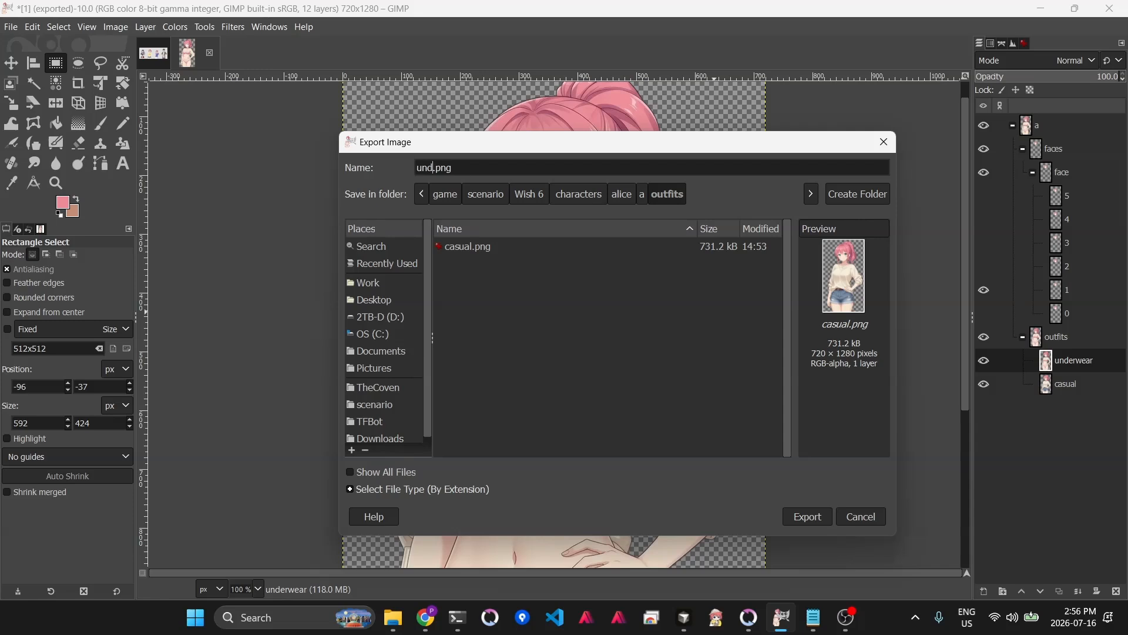
pyautogui.press('Return')
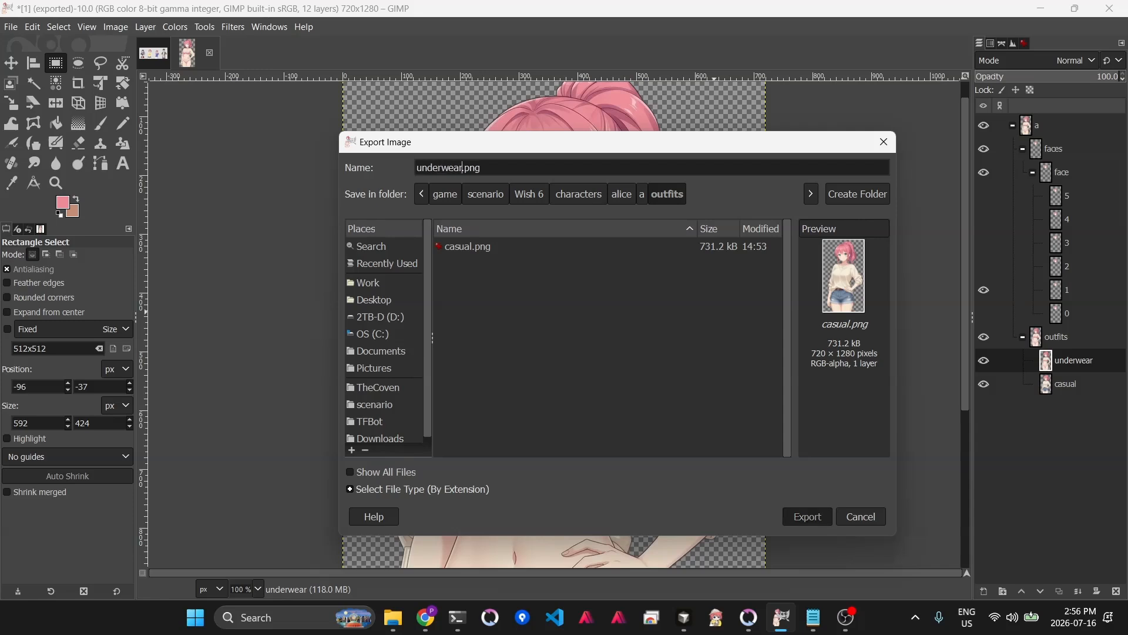
pyautogui.press('Return')
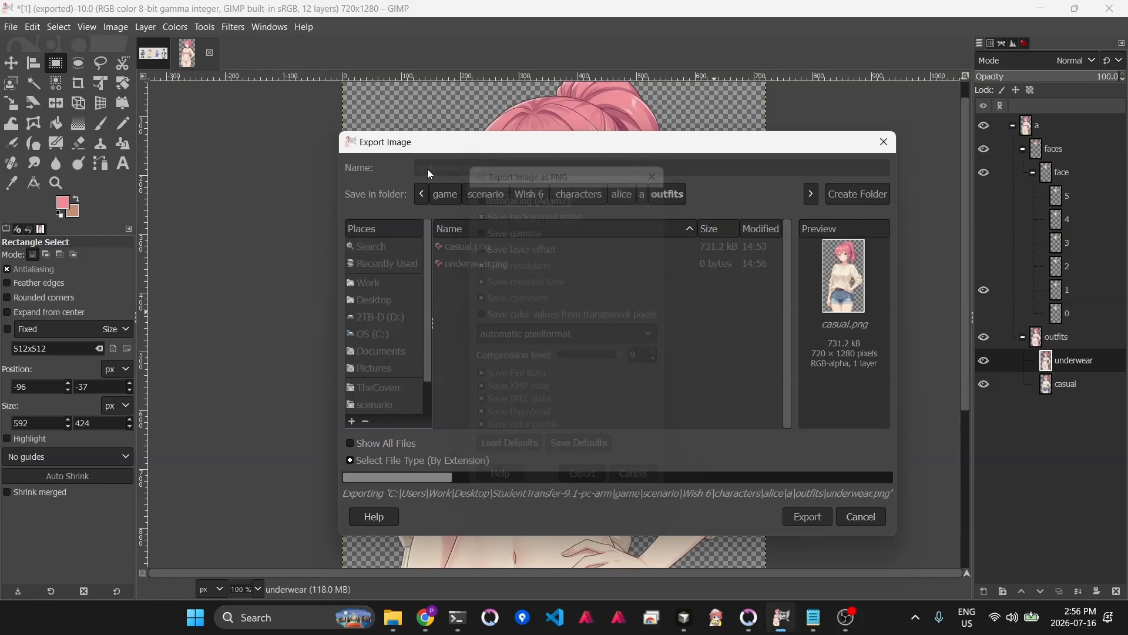
# - Switch to the Student Transfer game and open its Sprite Viewer
pyautogui.hotkey('alt', 'Tab')
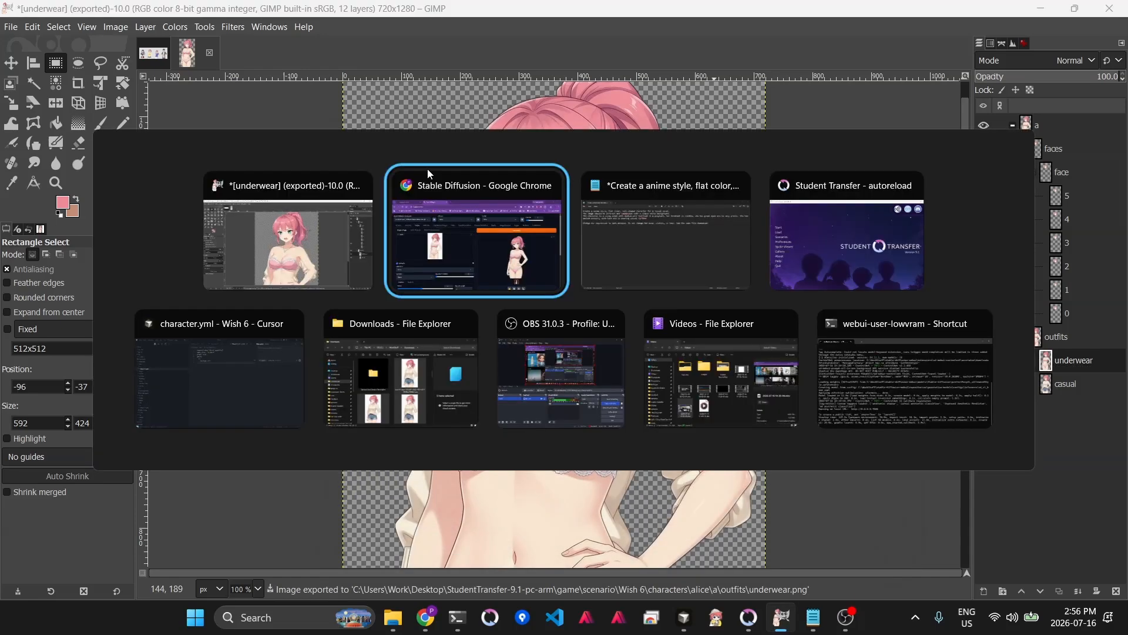
pyautogui.click(463, 185)
pyautogui.click(748, 621)
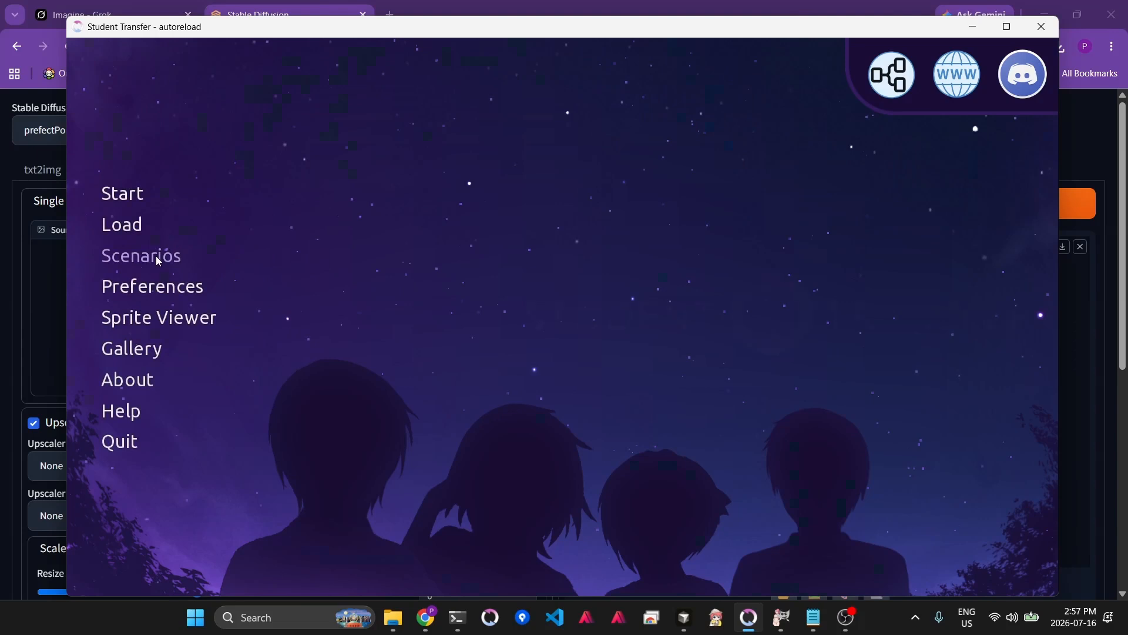
pyautogui.click(160, 318)
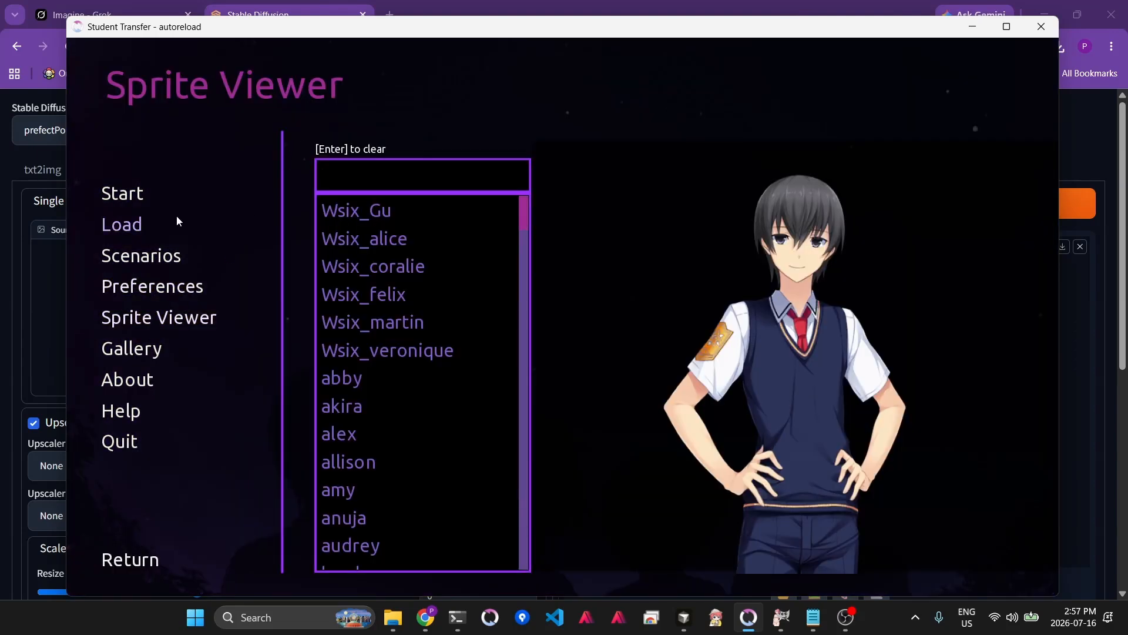
# - Set Alice's sprite scale to 0.48 in her character.yml and save the file
pyautogui.click(683, 617)
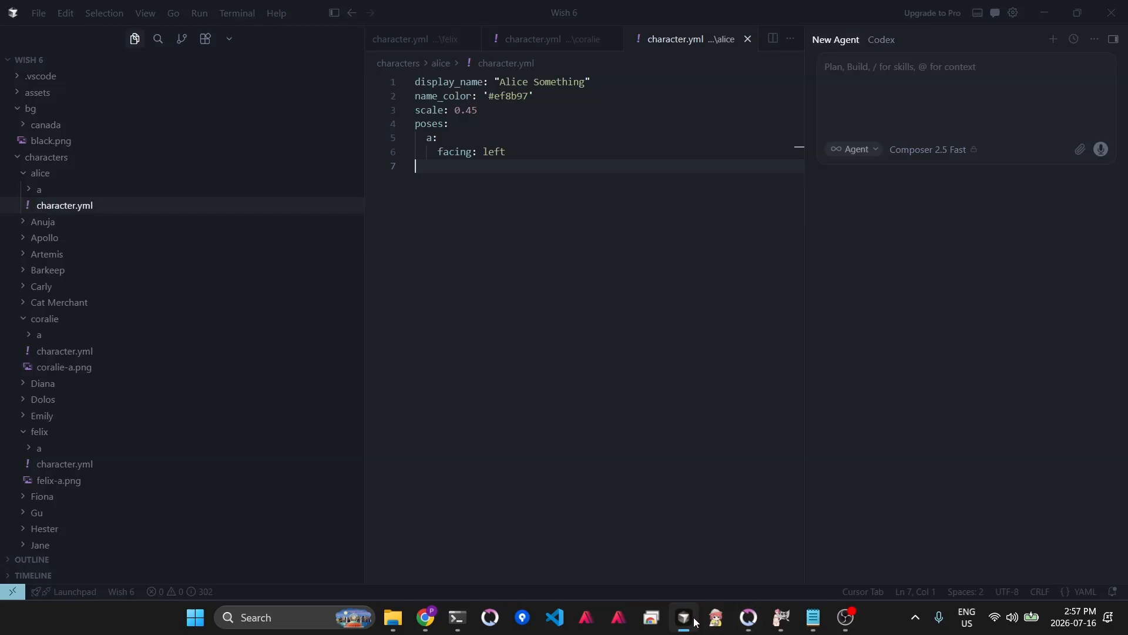
pyautogui.doubleClick(499, 108)
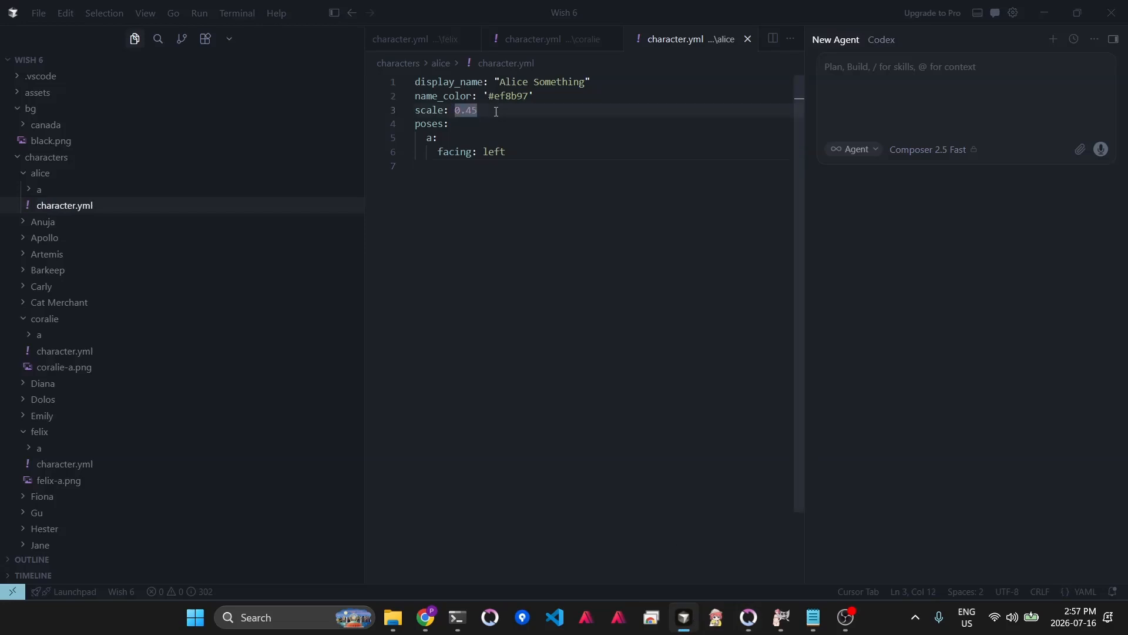
pyautogui.write('0.48')
pyautogui.hotkey('ctrl', 's')
# - Return to the game's Sprite Viewer, search the character list, and try opening Wsix_alice, then quit the error screen
pyautogui.click(749, 618)
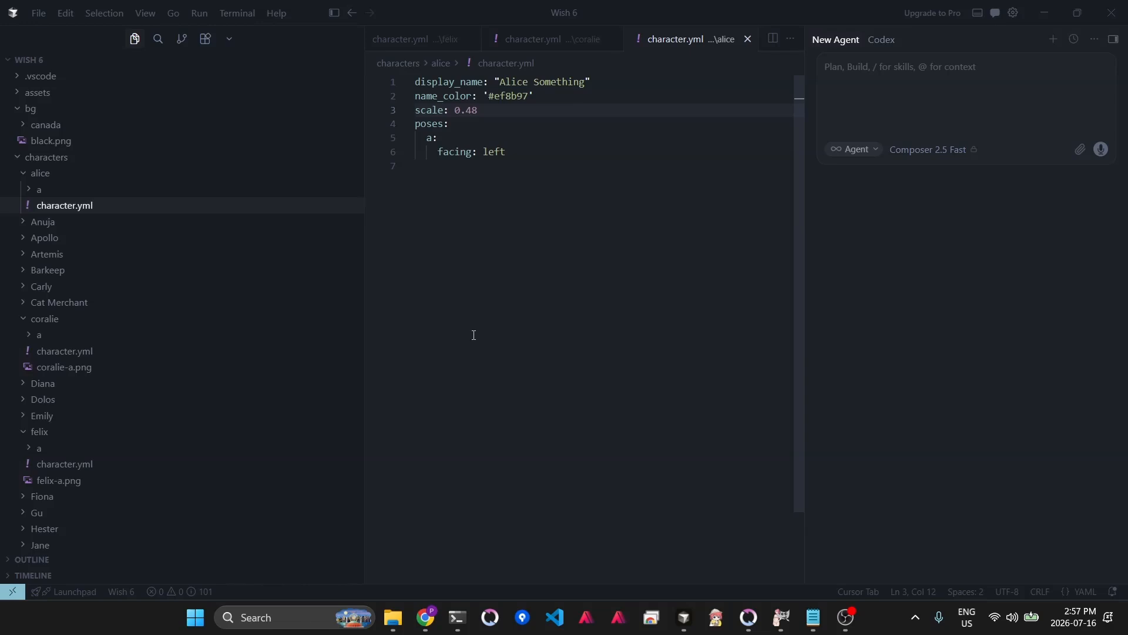
pyautogui.hotkey('alt', 'Tab')
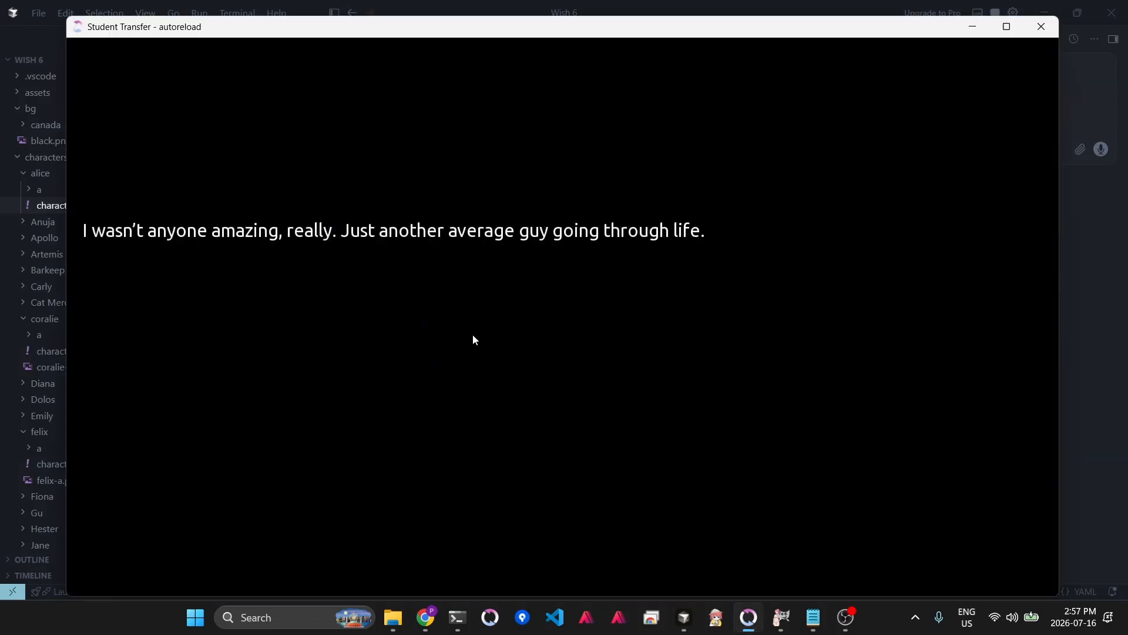
pyautogui.click(515, 353)
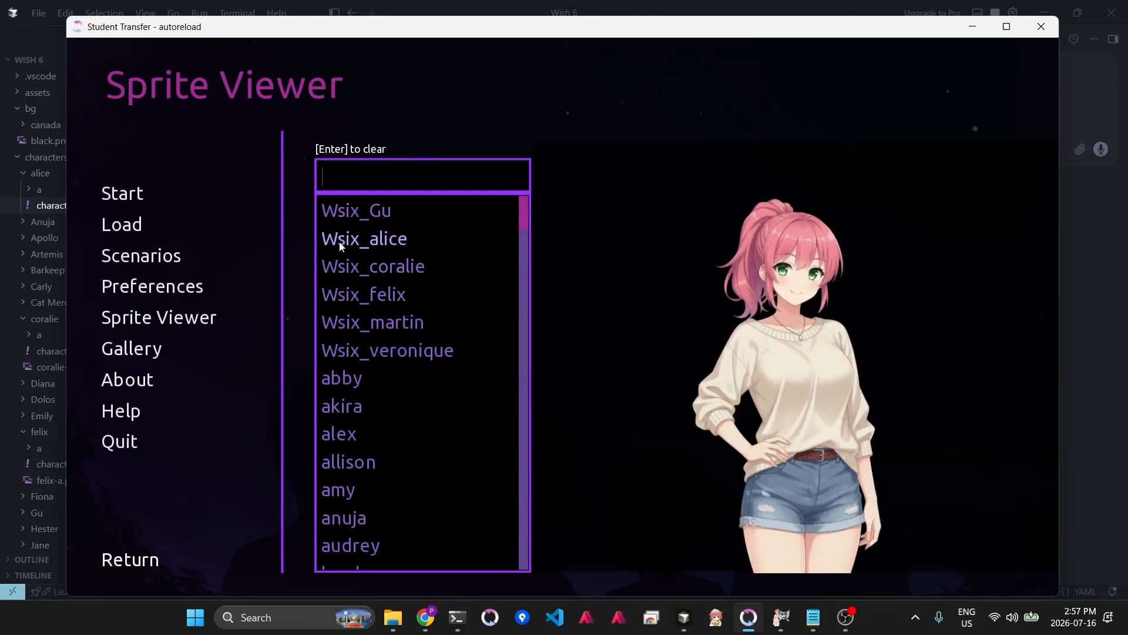
pyautogui.write('john')
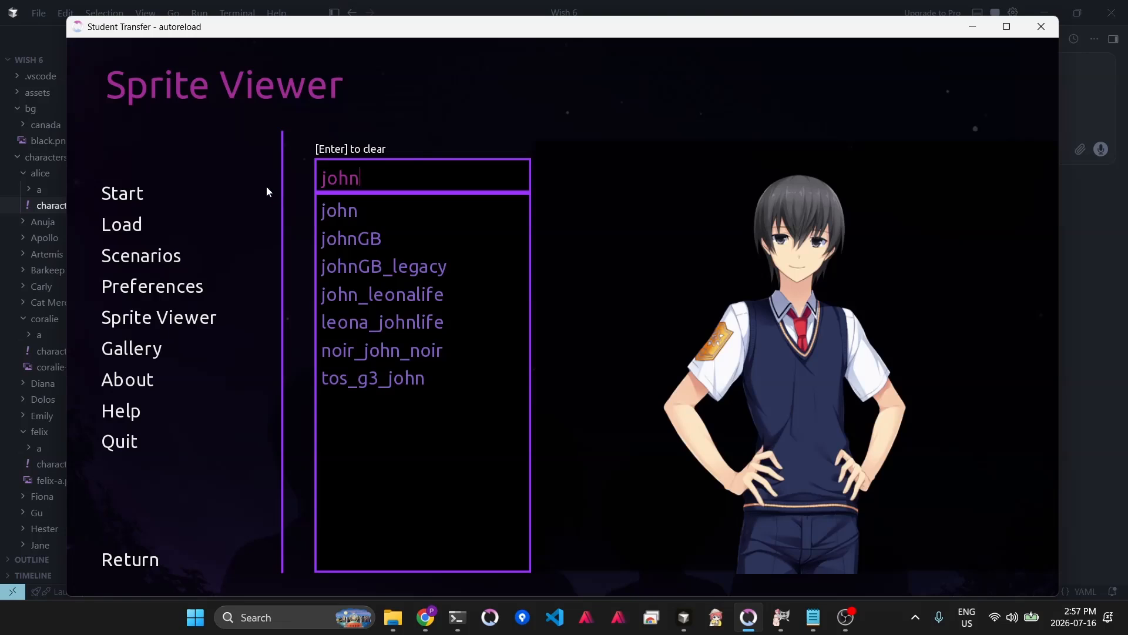
pyautogui.press('Return')
pyautogui.write('alice')
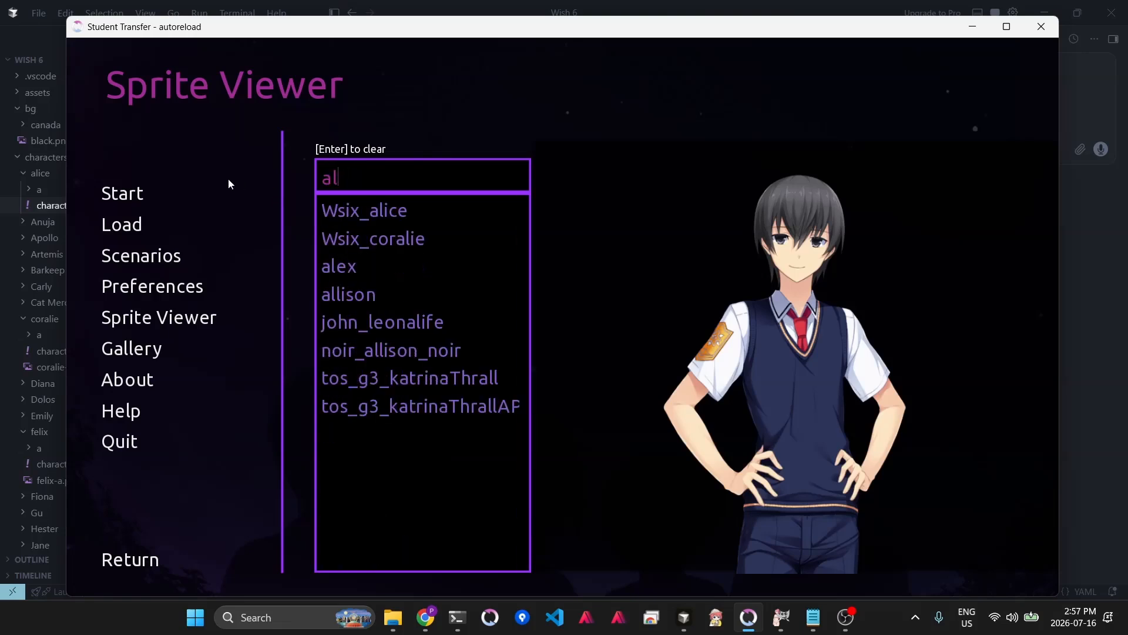
pyautogui.click(328, 211)
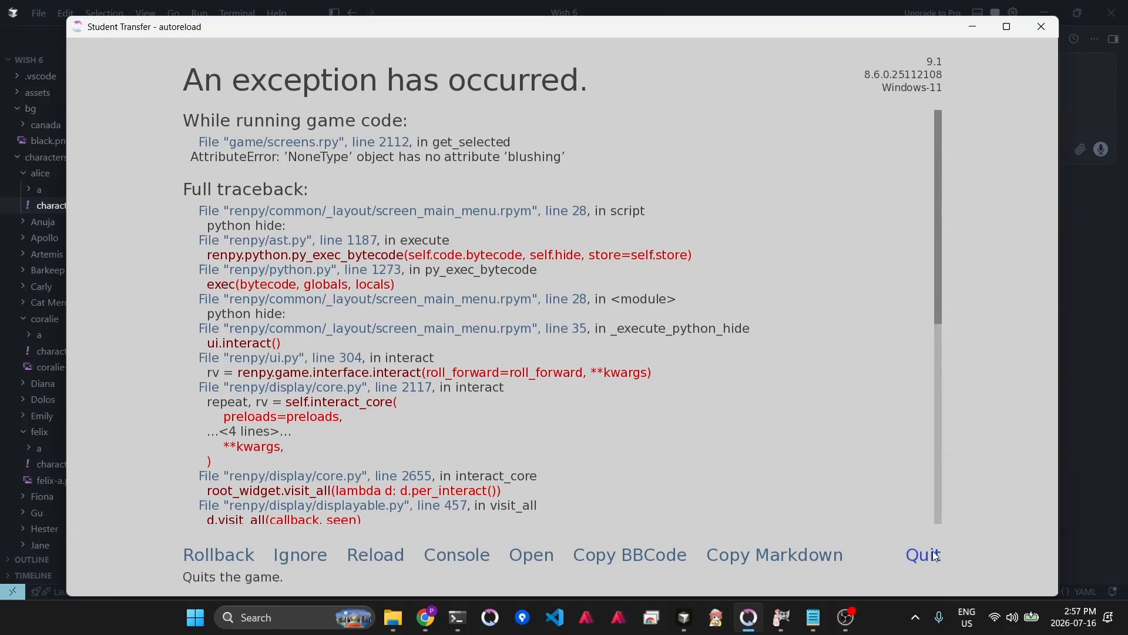
pyautogui.click(892, 543)
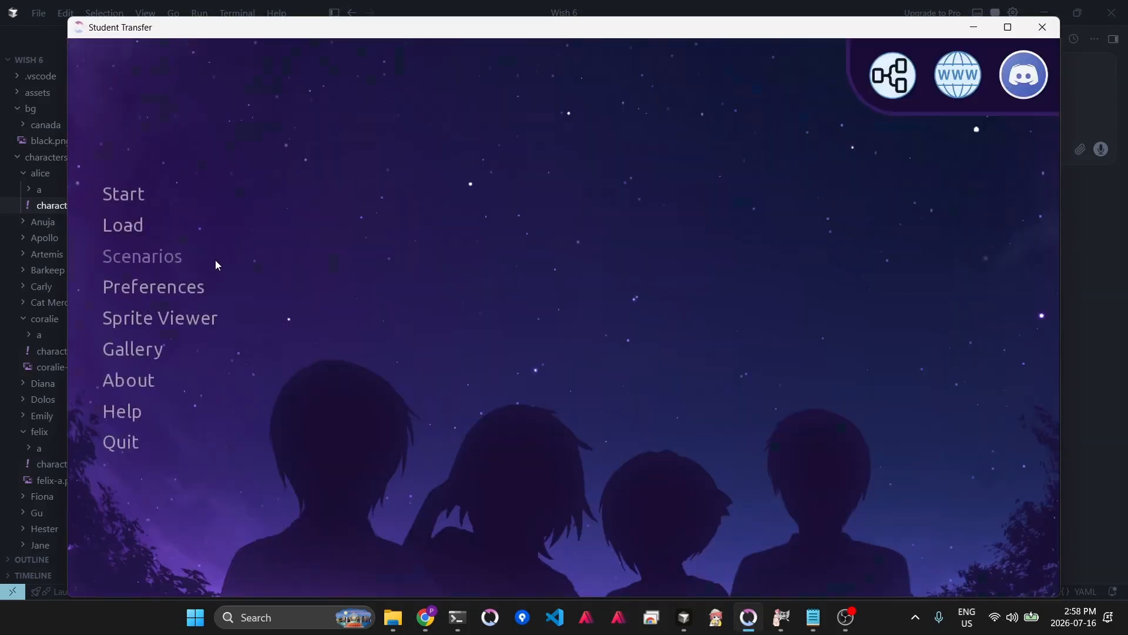
# - Open Wsix_alice in the Sprite Viewer and switch between the casual and underwear outfits
pyautogui.click(112, 318)
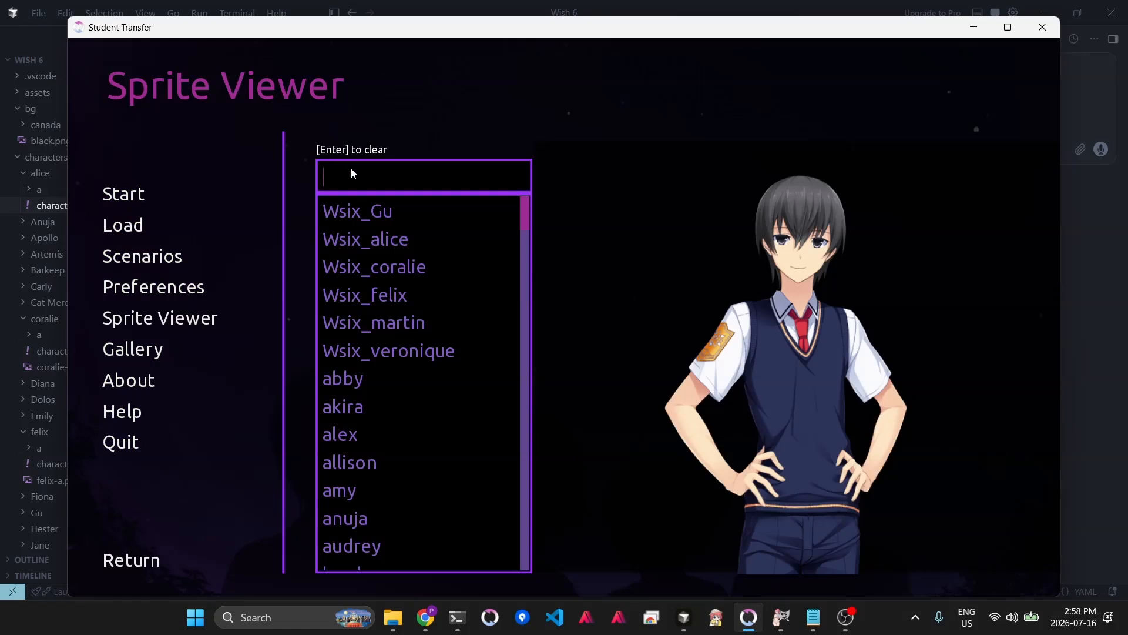
pyautogui.write('ali')
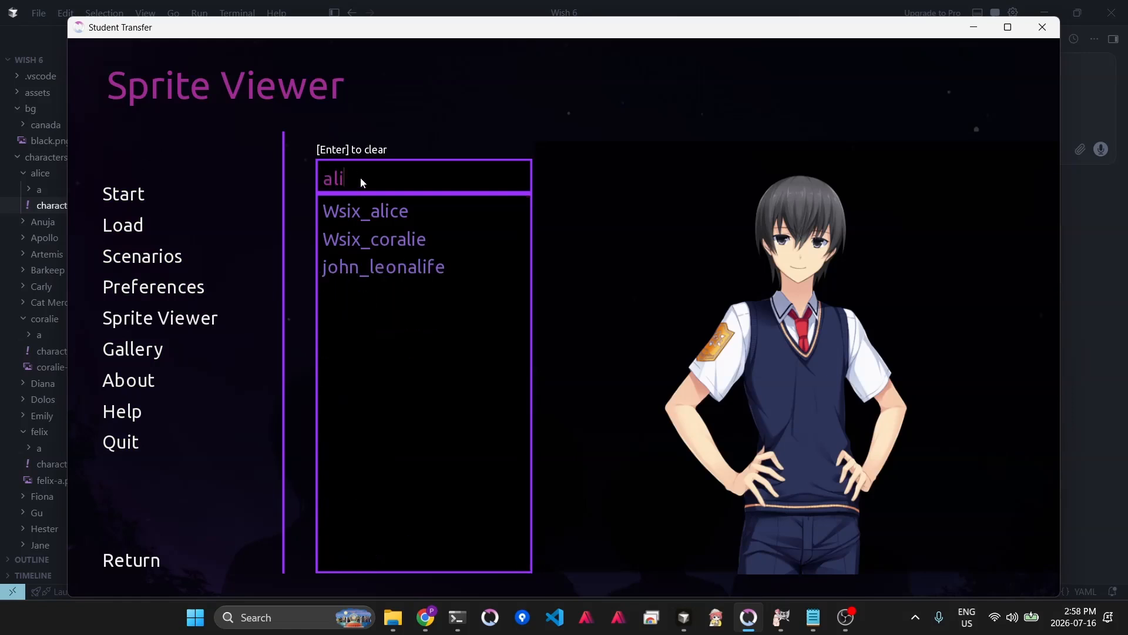
pyautogui.click(349, 208)
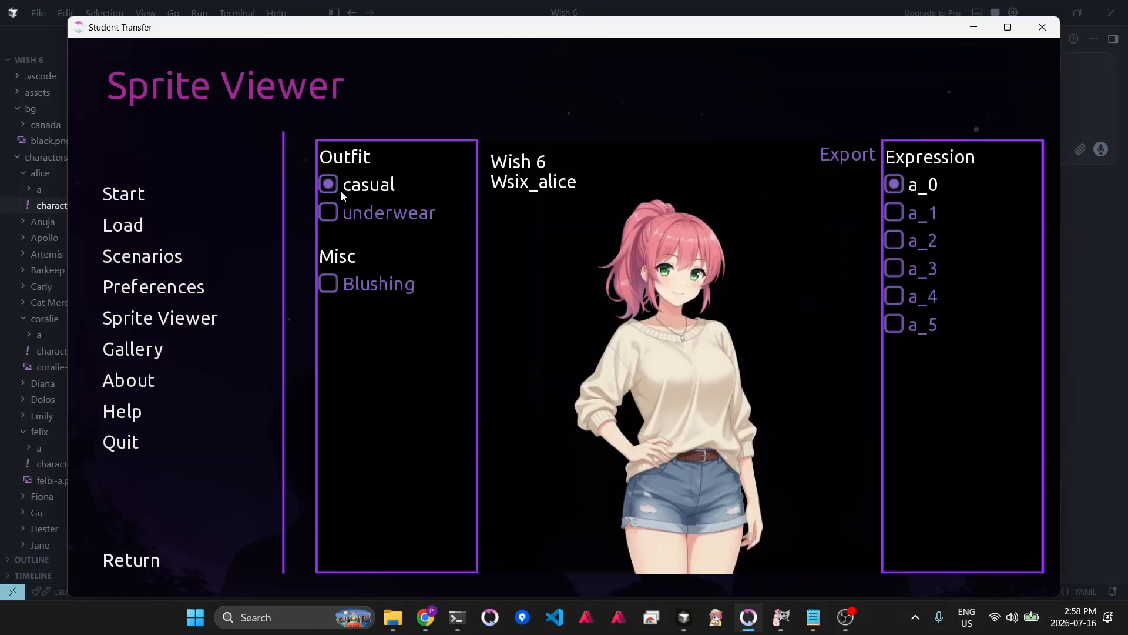
pyautogui.click(328, 214)
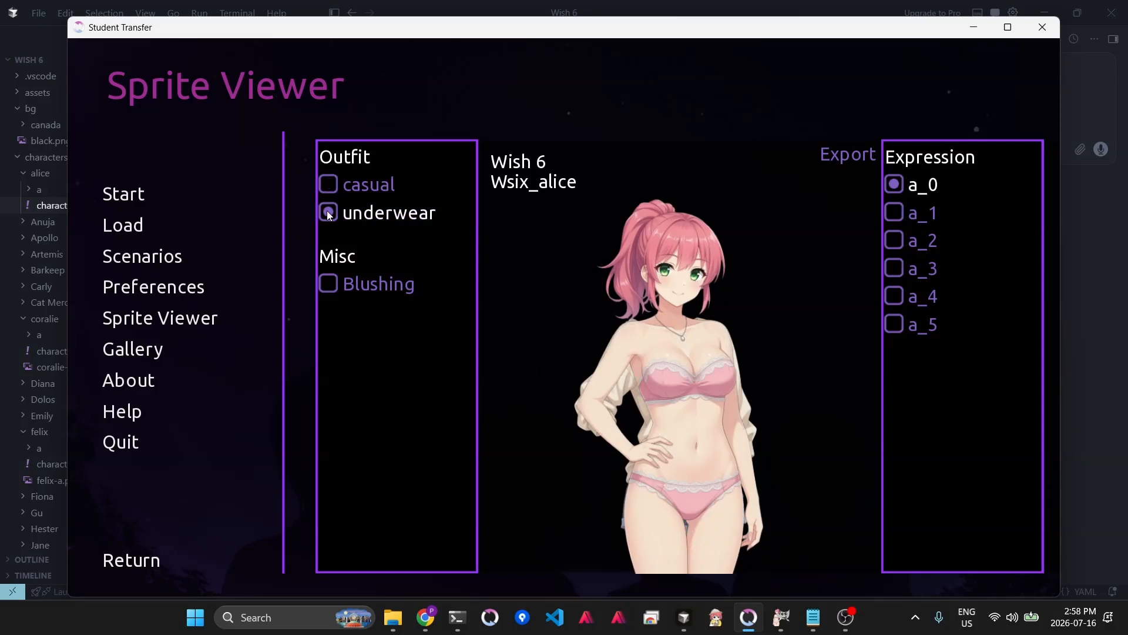
pyautogui.click(355, 186)
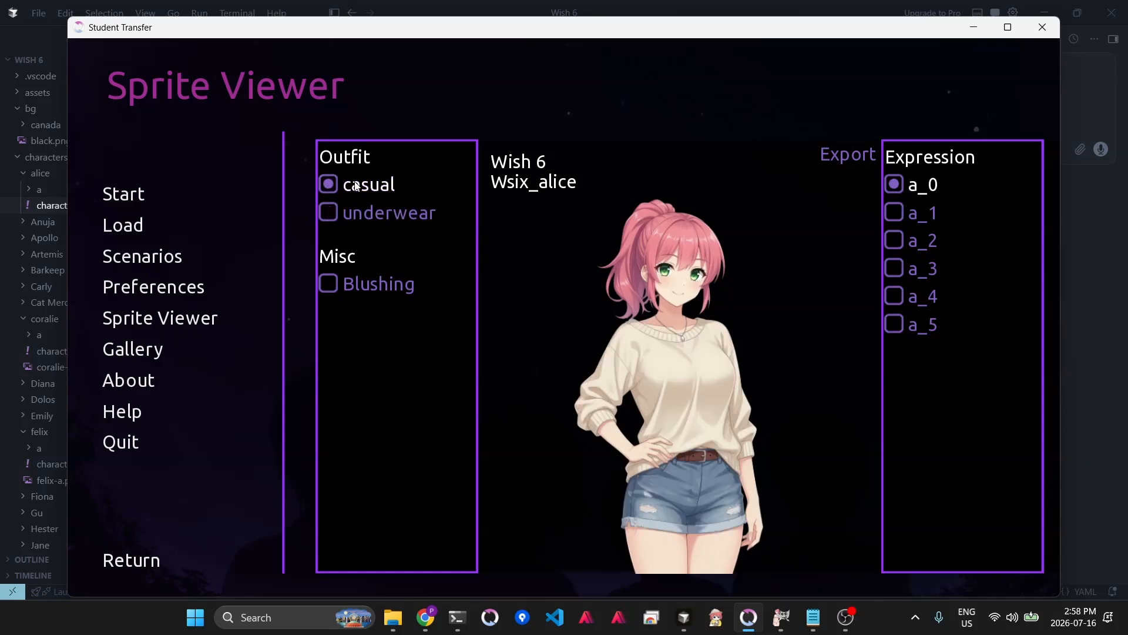
# - Preview expressions a_1 through a_4, then view expression a_1 with the underwear outfit
pyautogui.click(897, 213)
pyautogui.click(894, 238)
pyautogui.click(894, 271)
pyautogui.click(894, 297)
pyautogui.click(893, 212)
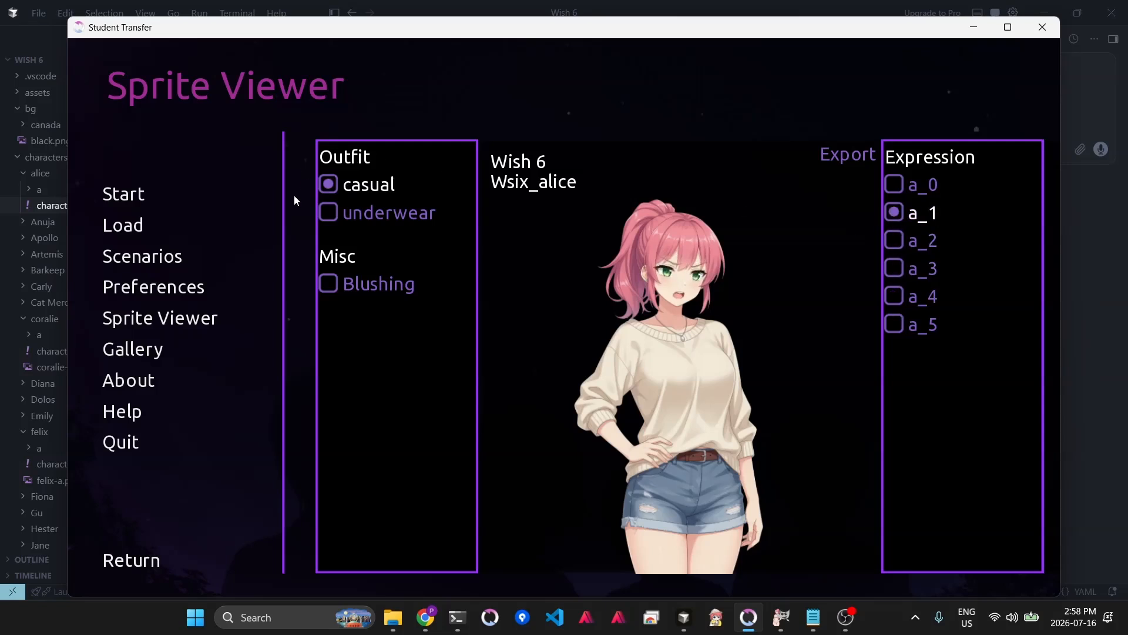
pyautogui.click(332, 209)
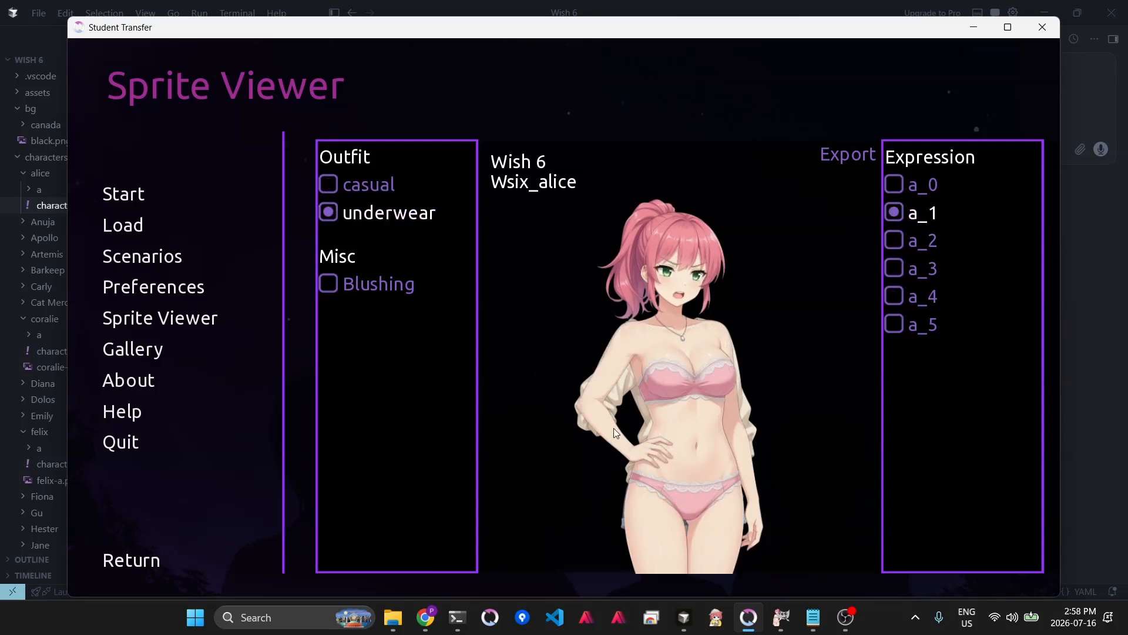
# - Back in GIMP, hide the casual outfit layer beneath the underwear layer
pyautogui.hotkey('alt', 'Tab')
pyautogui.hotkey('alt', 'Tab')
pyautogui.hotkey('alt', 'Tab')
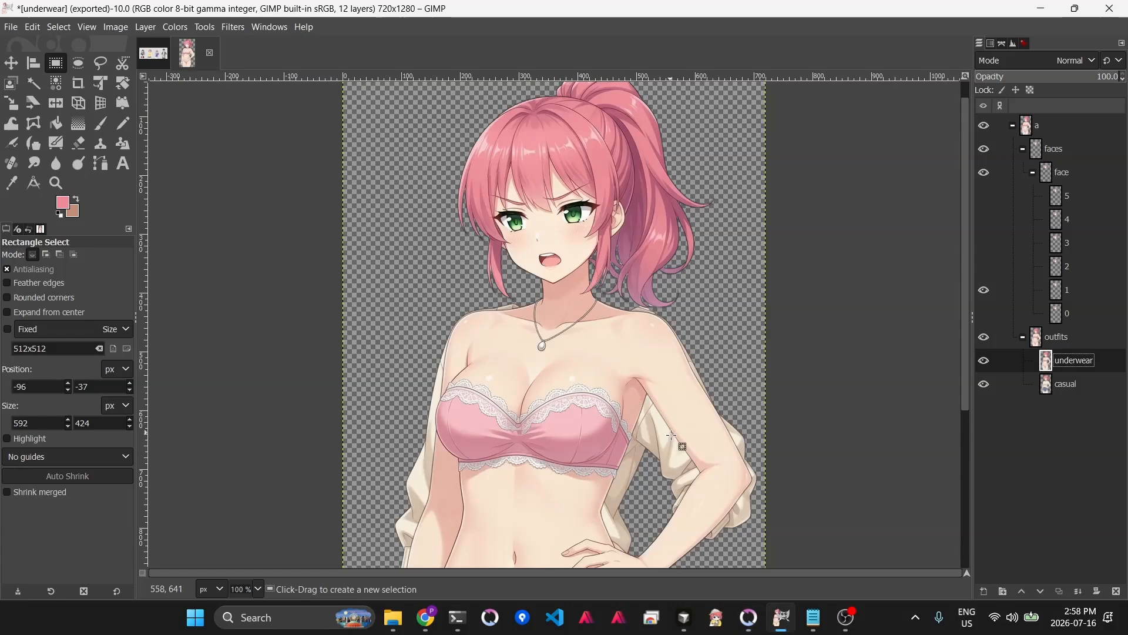
pyautogui.scroll(-5, 743, 447)
pyautogui.scroll(5, 733, 403)
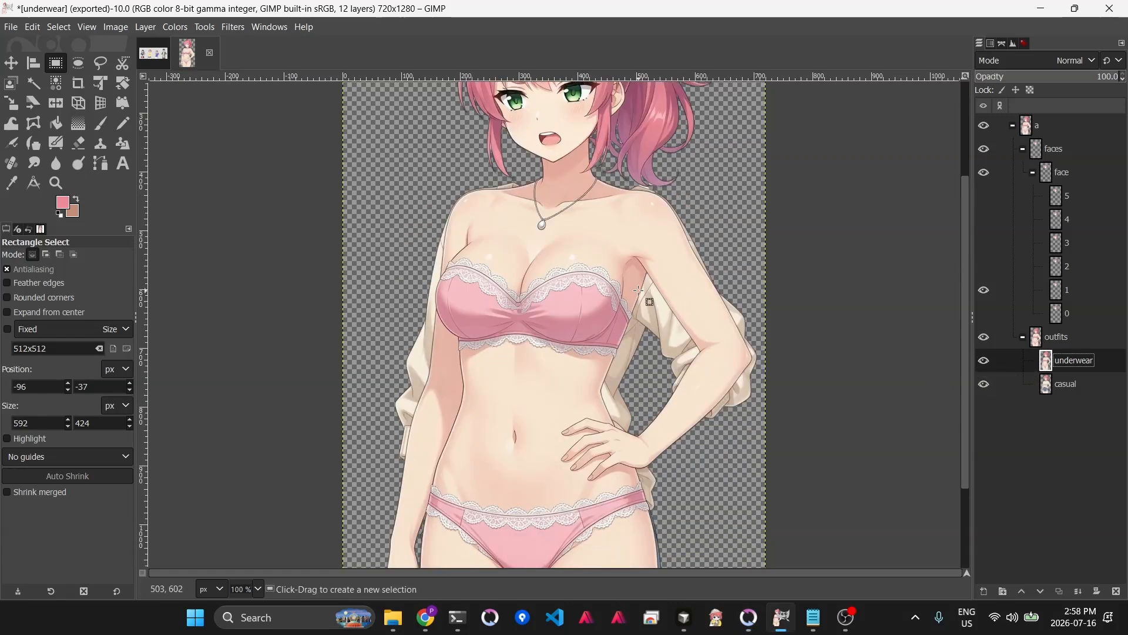
pyautogui.click(985, 385)
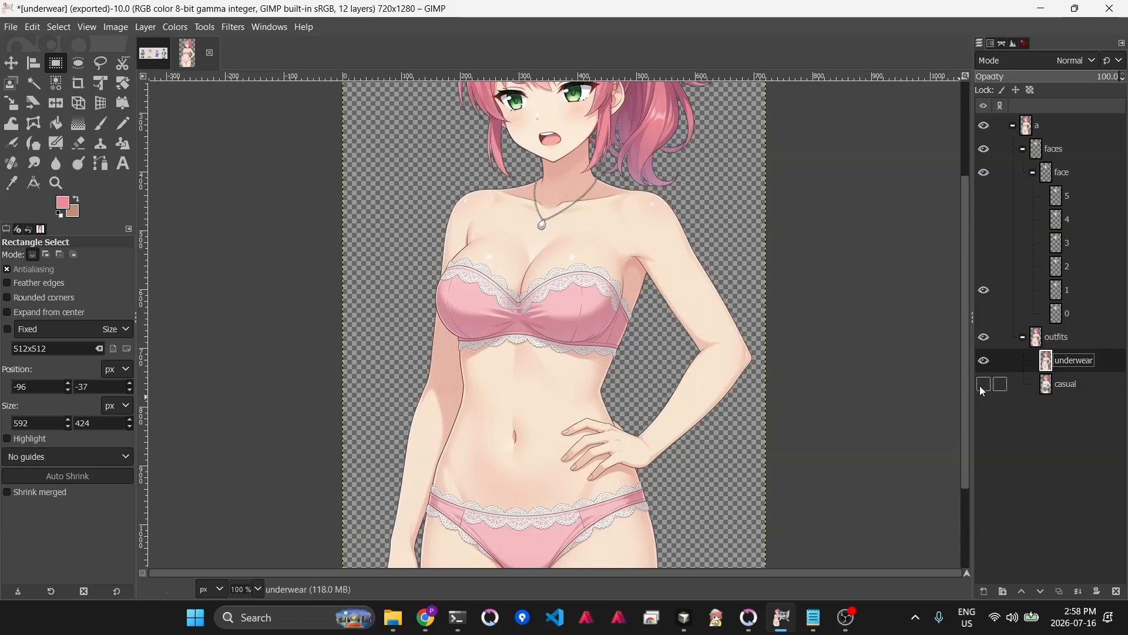
# - Re-export the image as underwear.png, replacing the existing file in the outfits folder
pyautogui.hotkey('shift', 'ctrl', 'e')
pyautogui.press('Return')
pyautogui.press('Return')
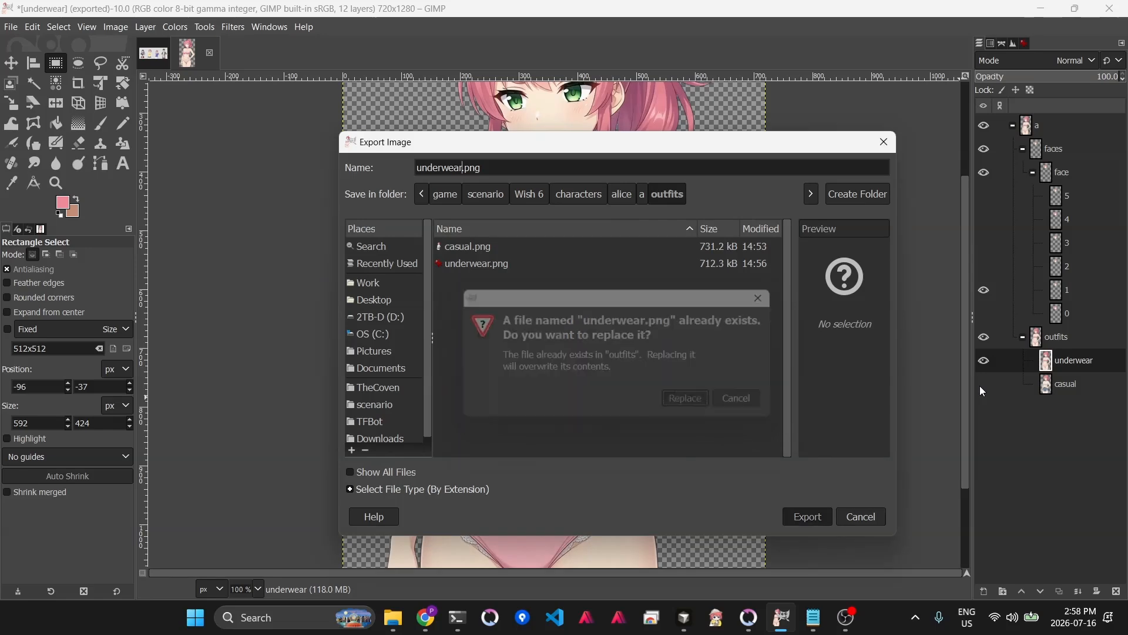
pyautogui.press('Return')
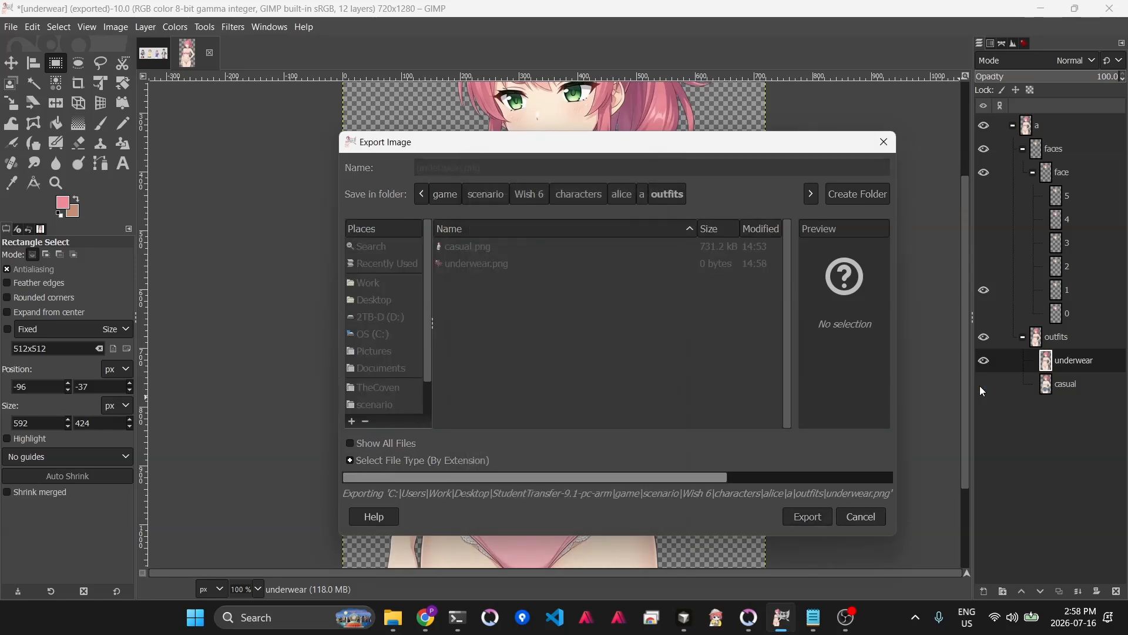
# - Switch to the game, toggle between the outfits, and reload the game
pyautogui.hotkey('alt', 'Tab')
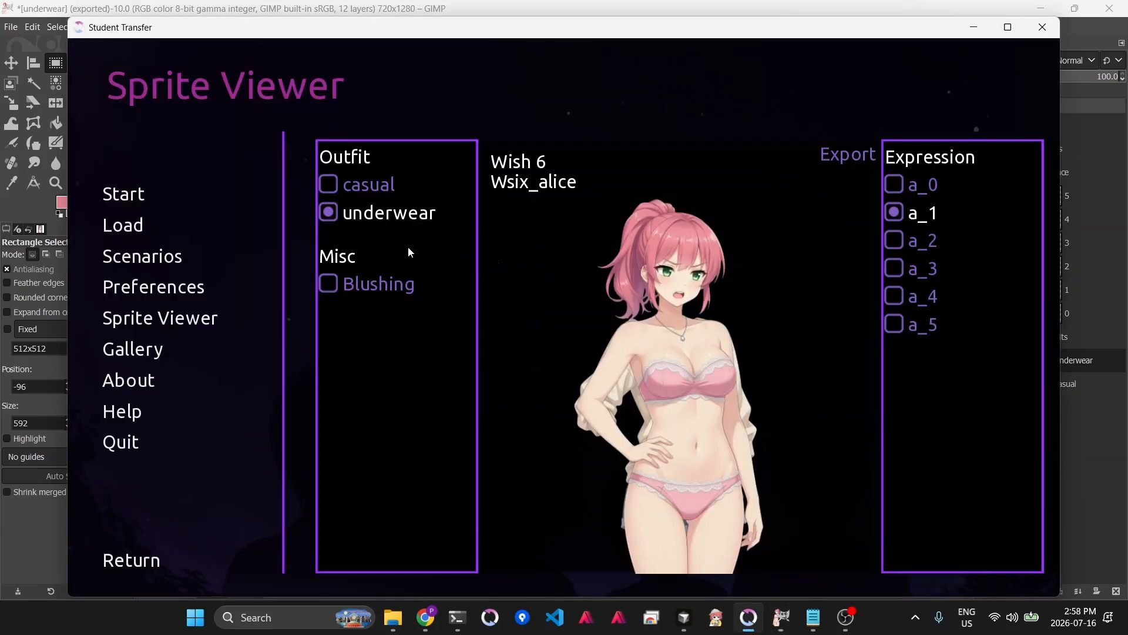
pyautogui.click(347, 187)
pyautogui.click(354, 212)
pyautogui.hotkey('shift', 'r')
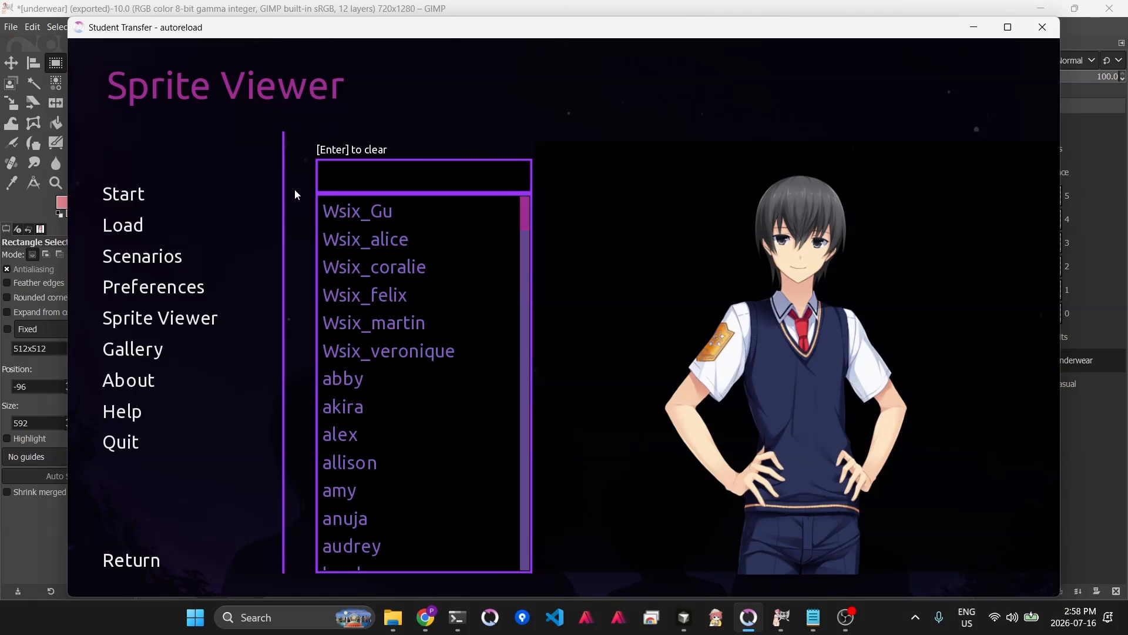
# - Open Wsix_alice again and compare the casual and underwear outfits in the Sprite Viewer
pyautogui.click(371, 238)
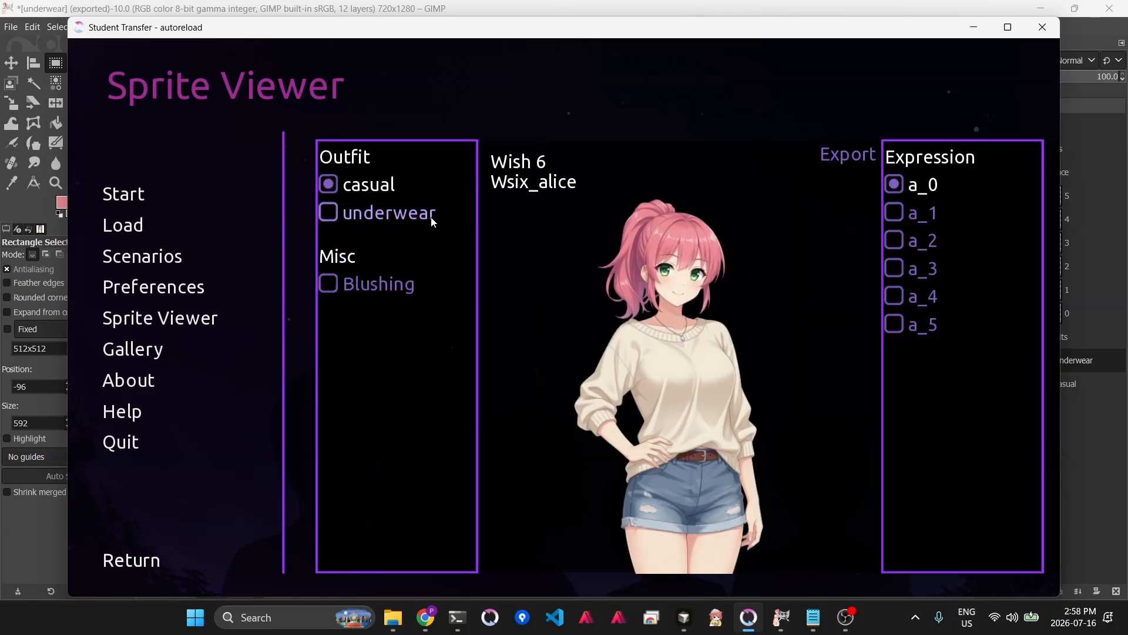
pyautogui.click(415, 217)
pyautogui.click(385, 188)
pyautogui.click(387, 219)
pyautogui.click(379, 189)
pyautogui.click(391, 215)
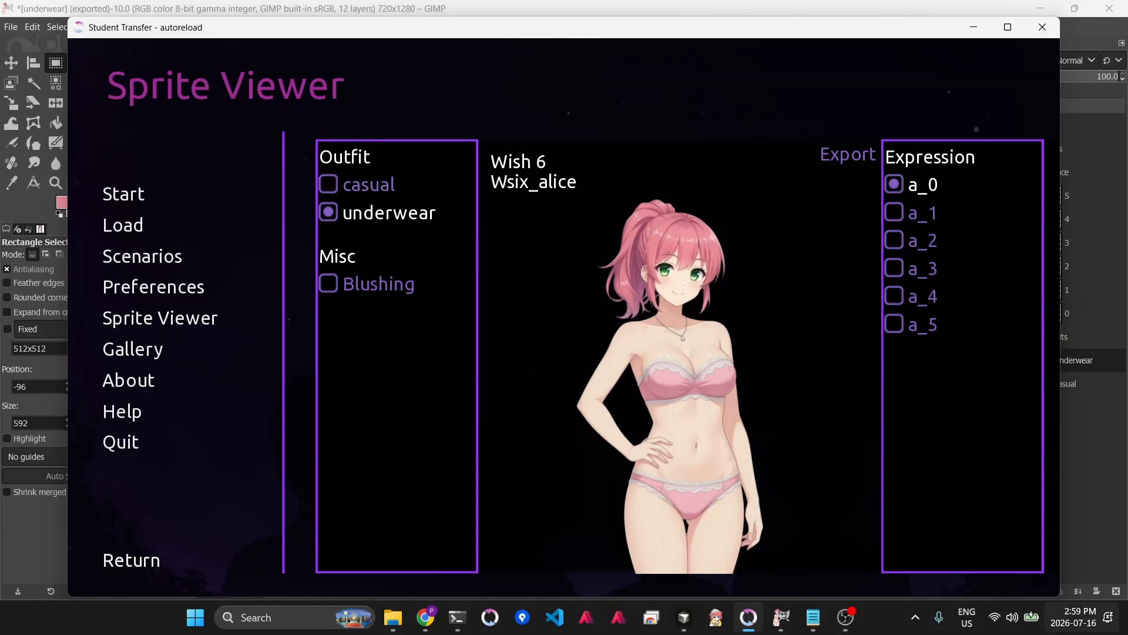
pyautogui.click(848, 616)
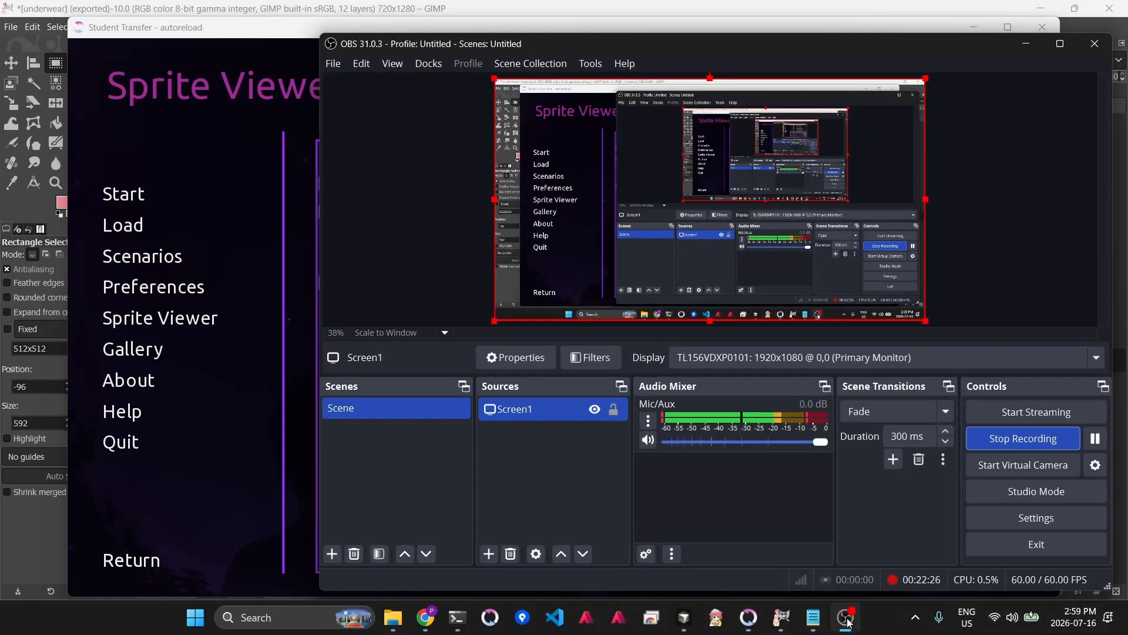